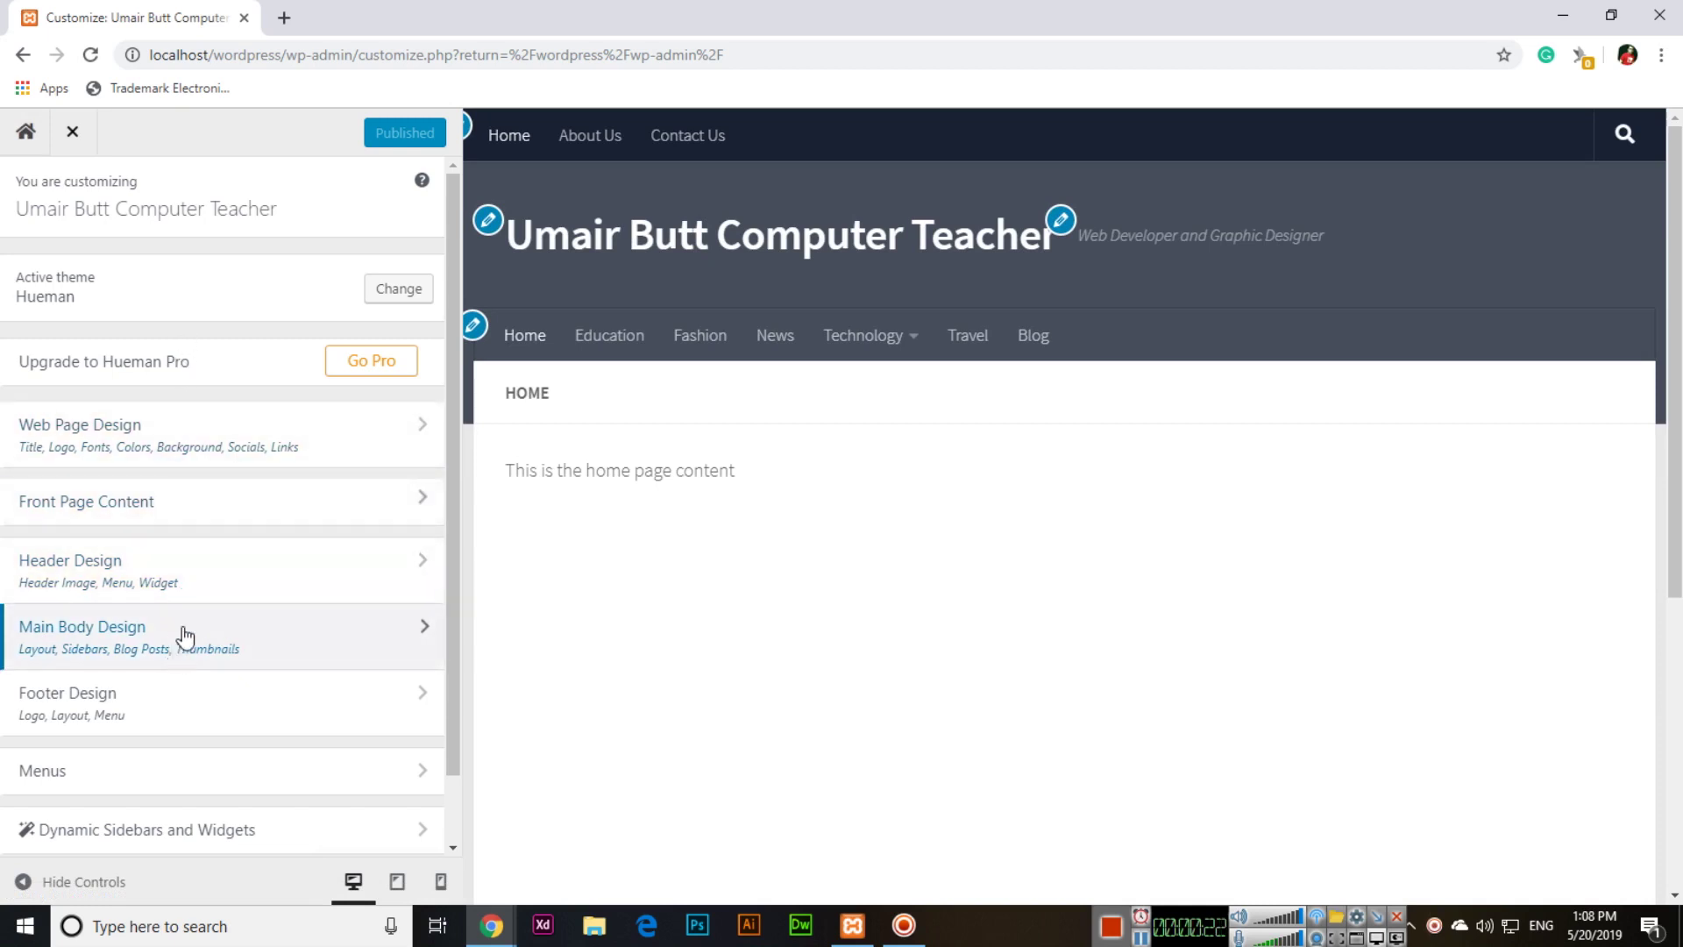
- Open the site identity settings under Web Page Design and remove "Computer Teacher" from the site title
{"action": "scroll", "coordinate": [180, 644], "scroll_direction": "down", "scroll_amount": 1}
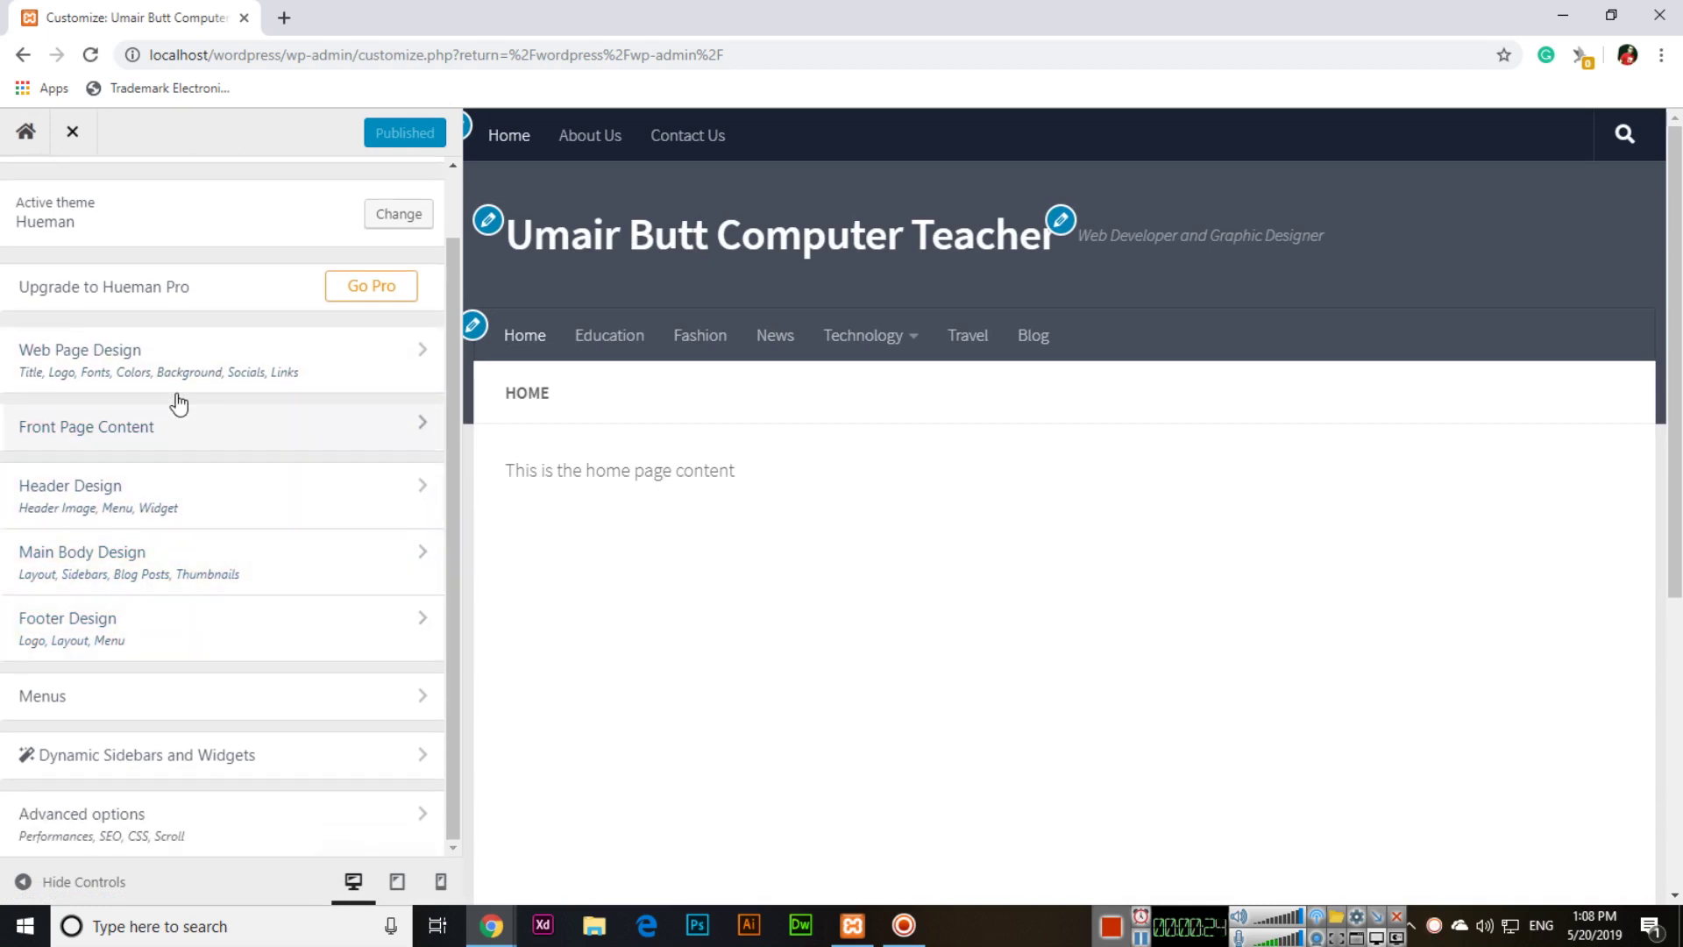
{"action": "left_click", "coordinate": [122, 367]}
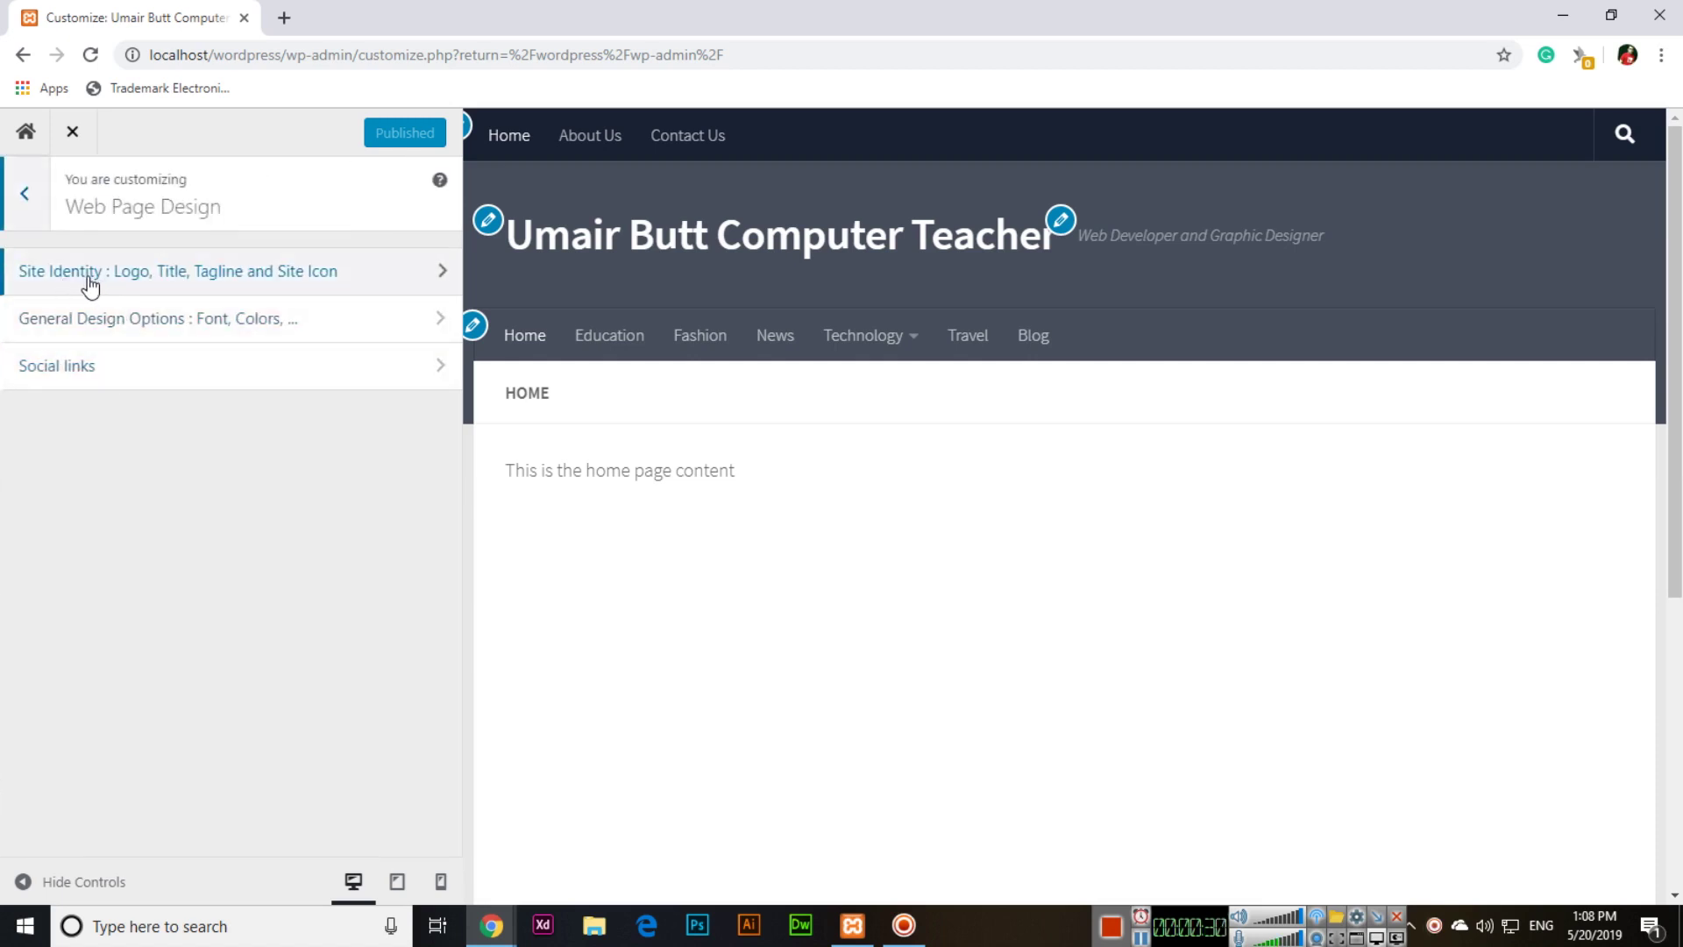
{"action": "left_click", "coordinate": [253, 281]}
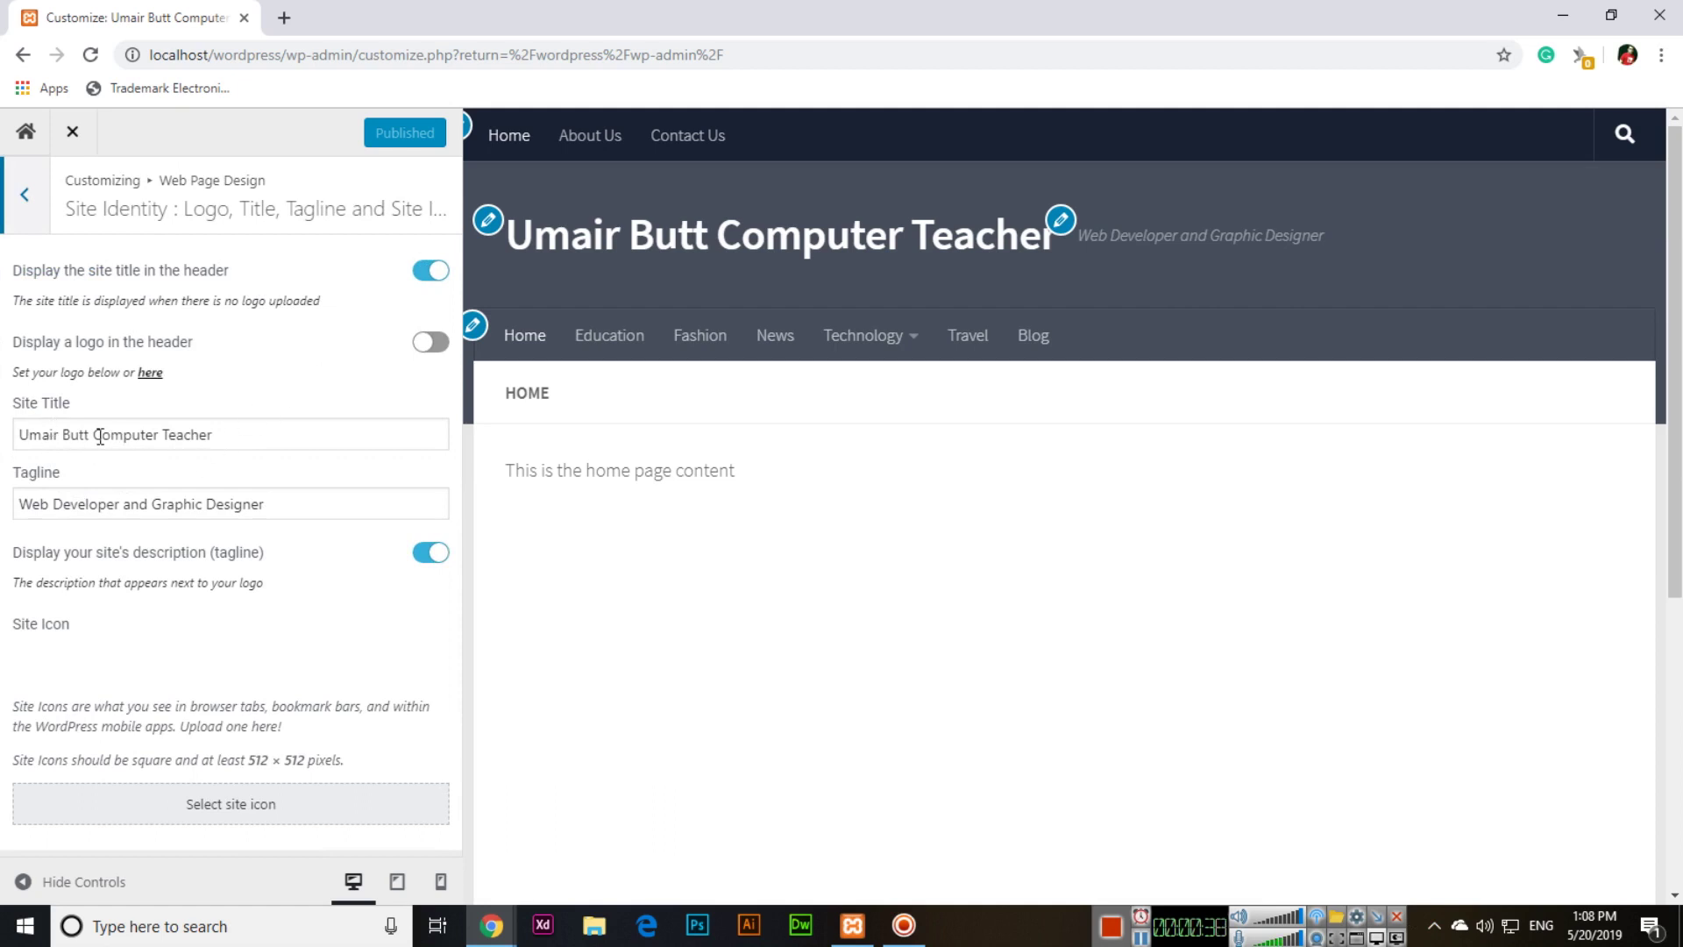
{"action": "left_click_drag", "start_coordinate": [96, 434], "coordinate": [310, 434]}
{"action": "key", "text": "BackSpace"}
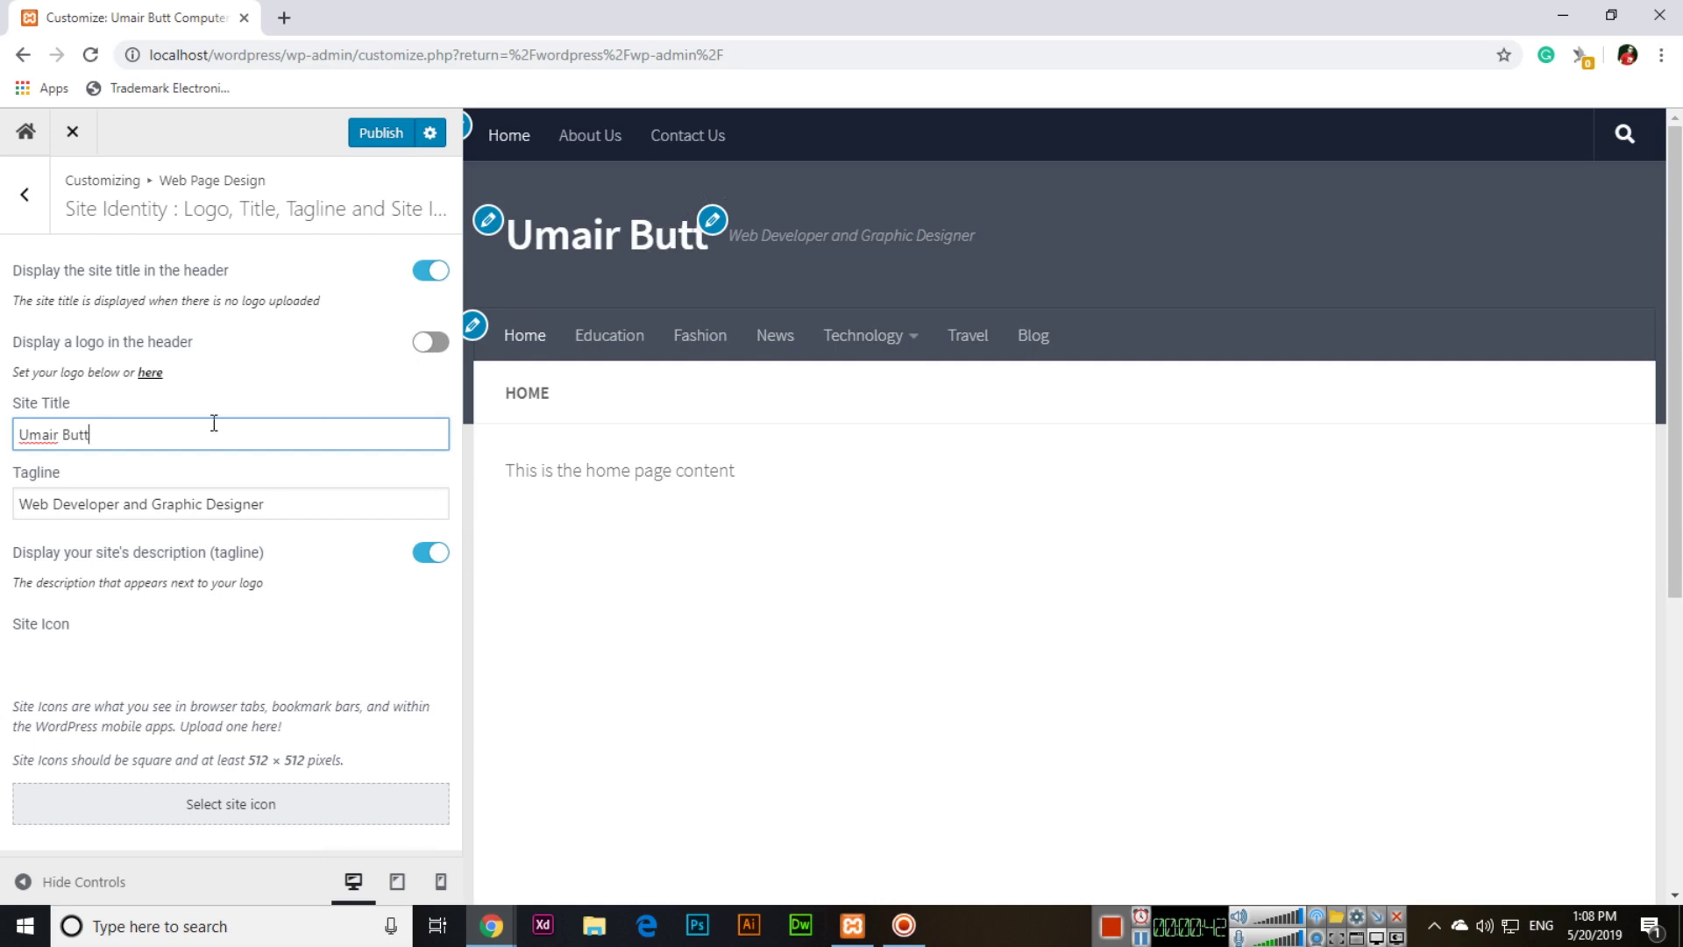
{"action": "left_click", "coordinate": [300, 502]}
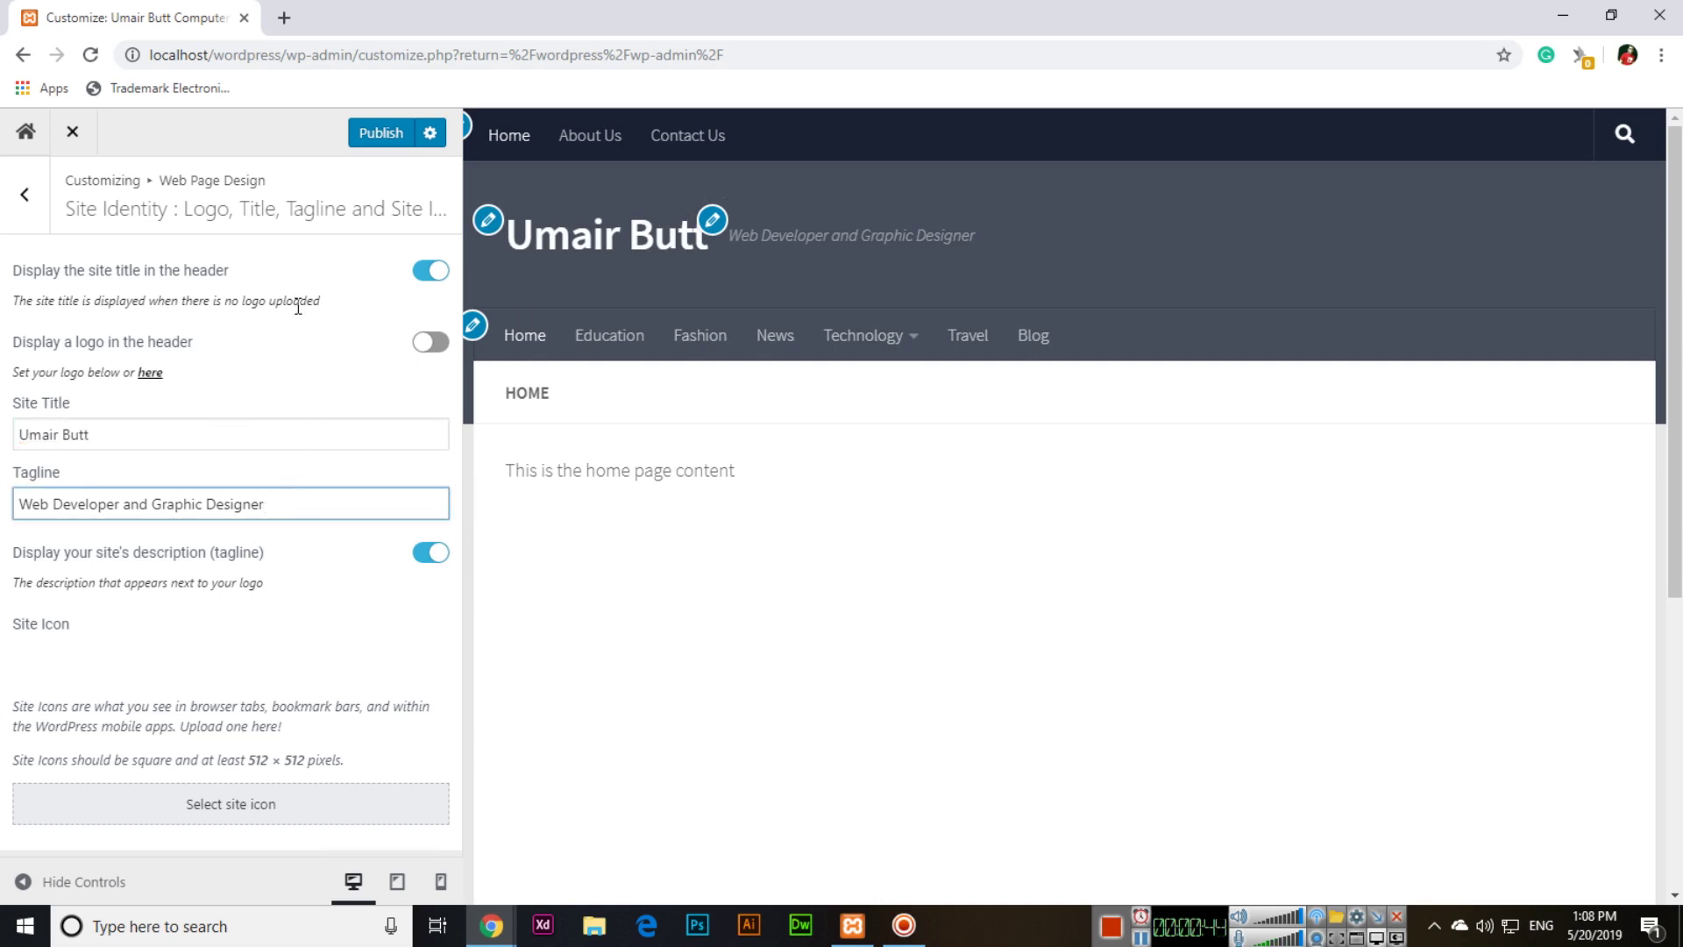
- Open the general design options for font and colors and show the Blog page's posts in the preview
{"action": "left_click", "coordinate": [25, 194]}
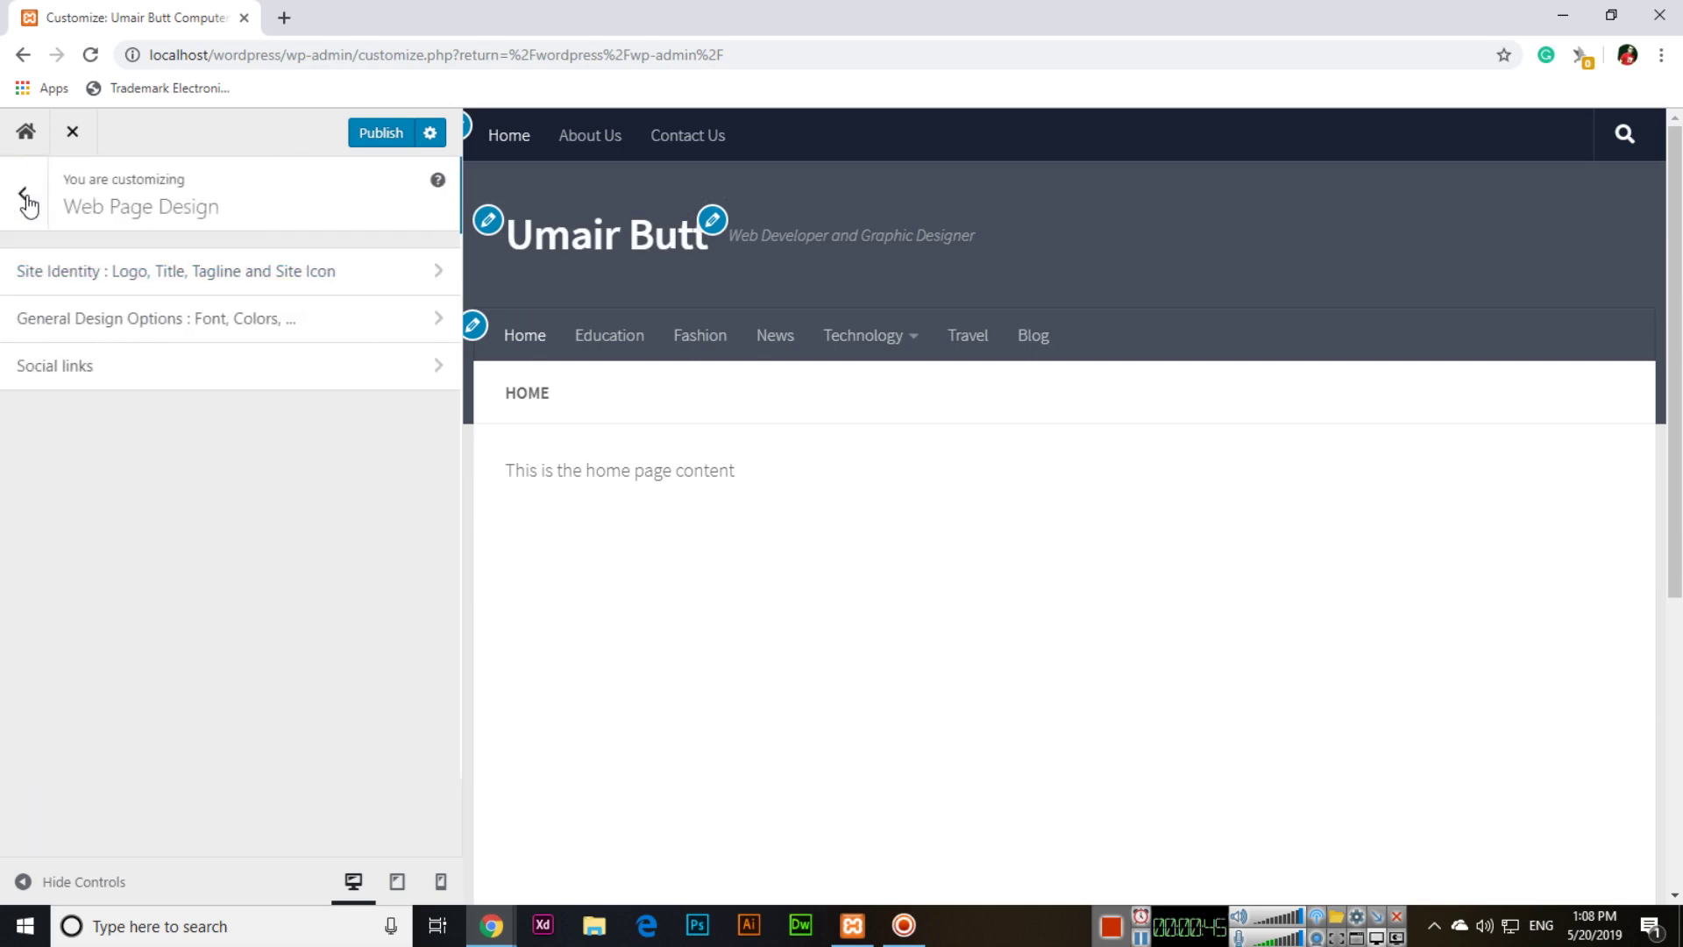
{"action": "left_click", "coordinate": [204, 331]}
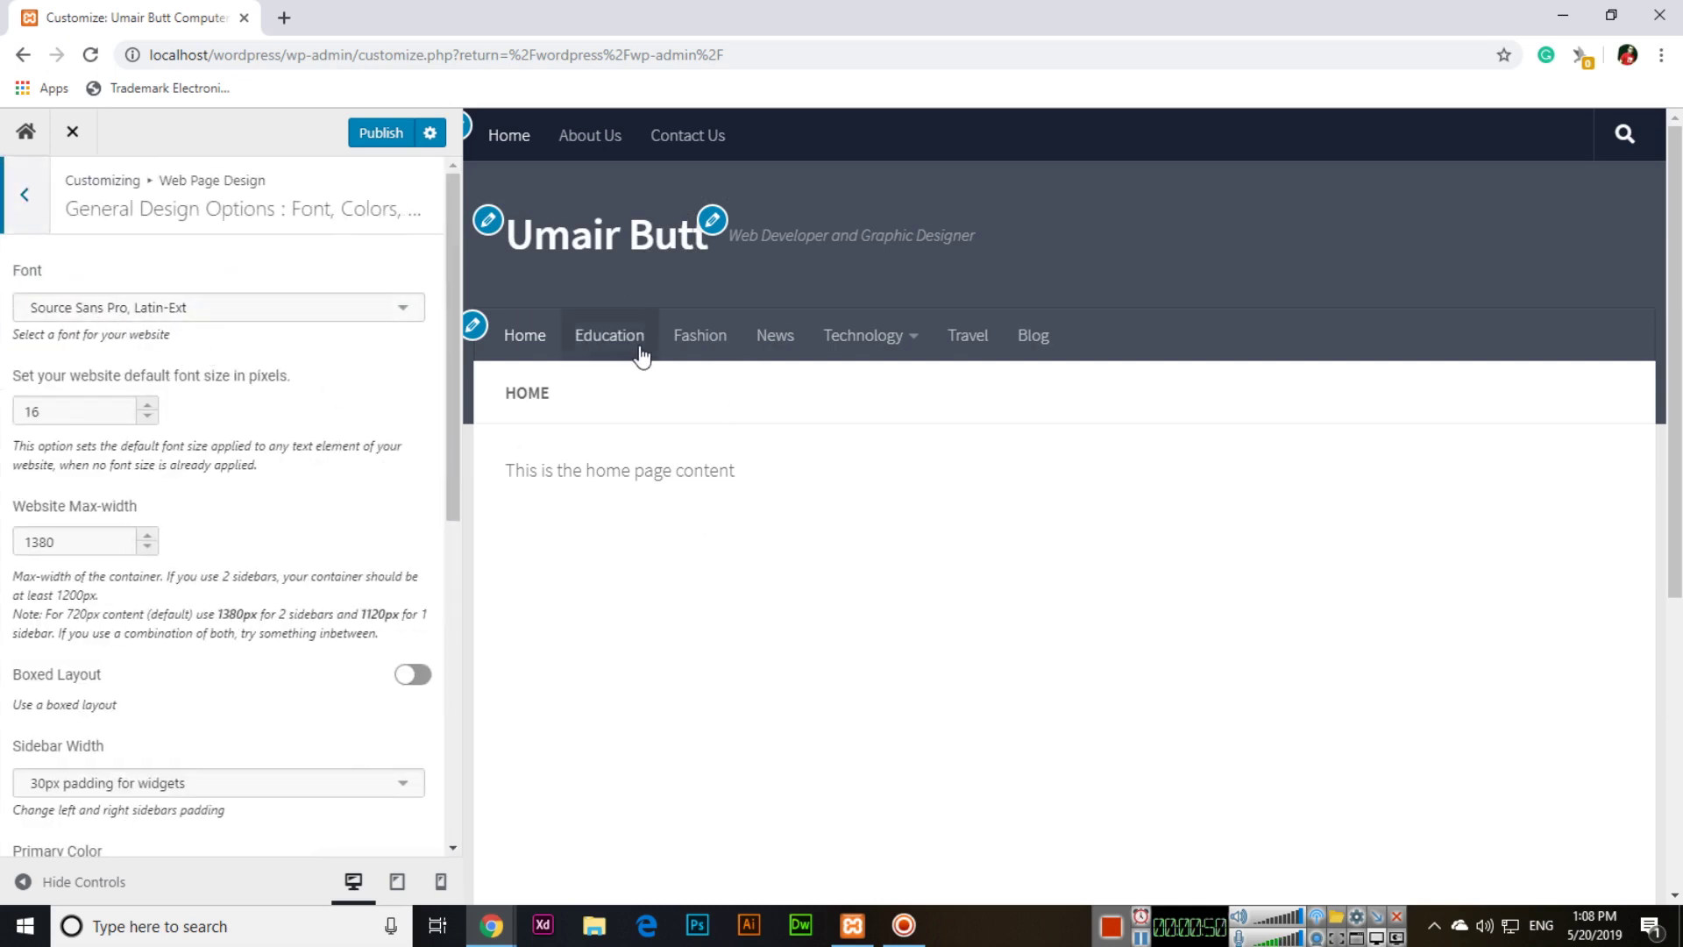
{"action": "left_click", "coordinate": [1031, 342]}
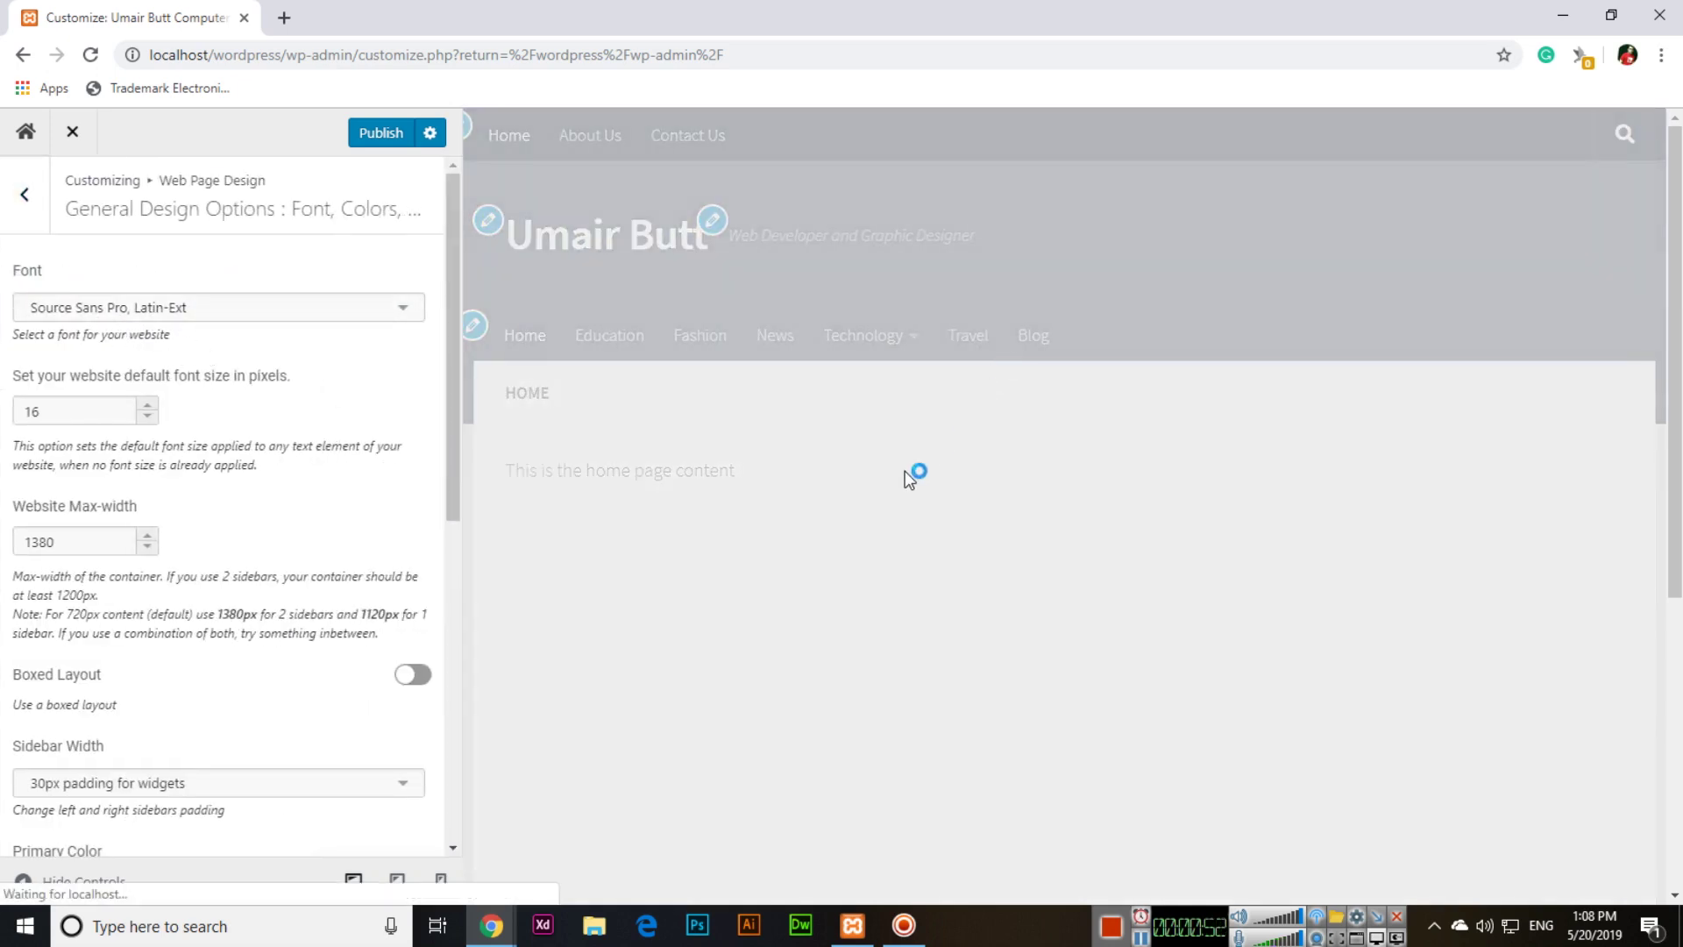
{"action": "scroll", "coordinate": [912, 491], "scroll_direction": "down", "scroll_amount": 5}
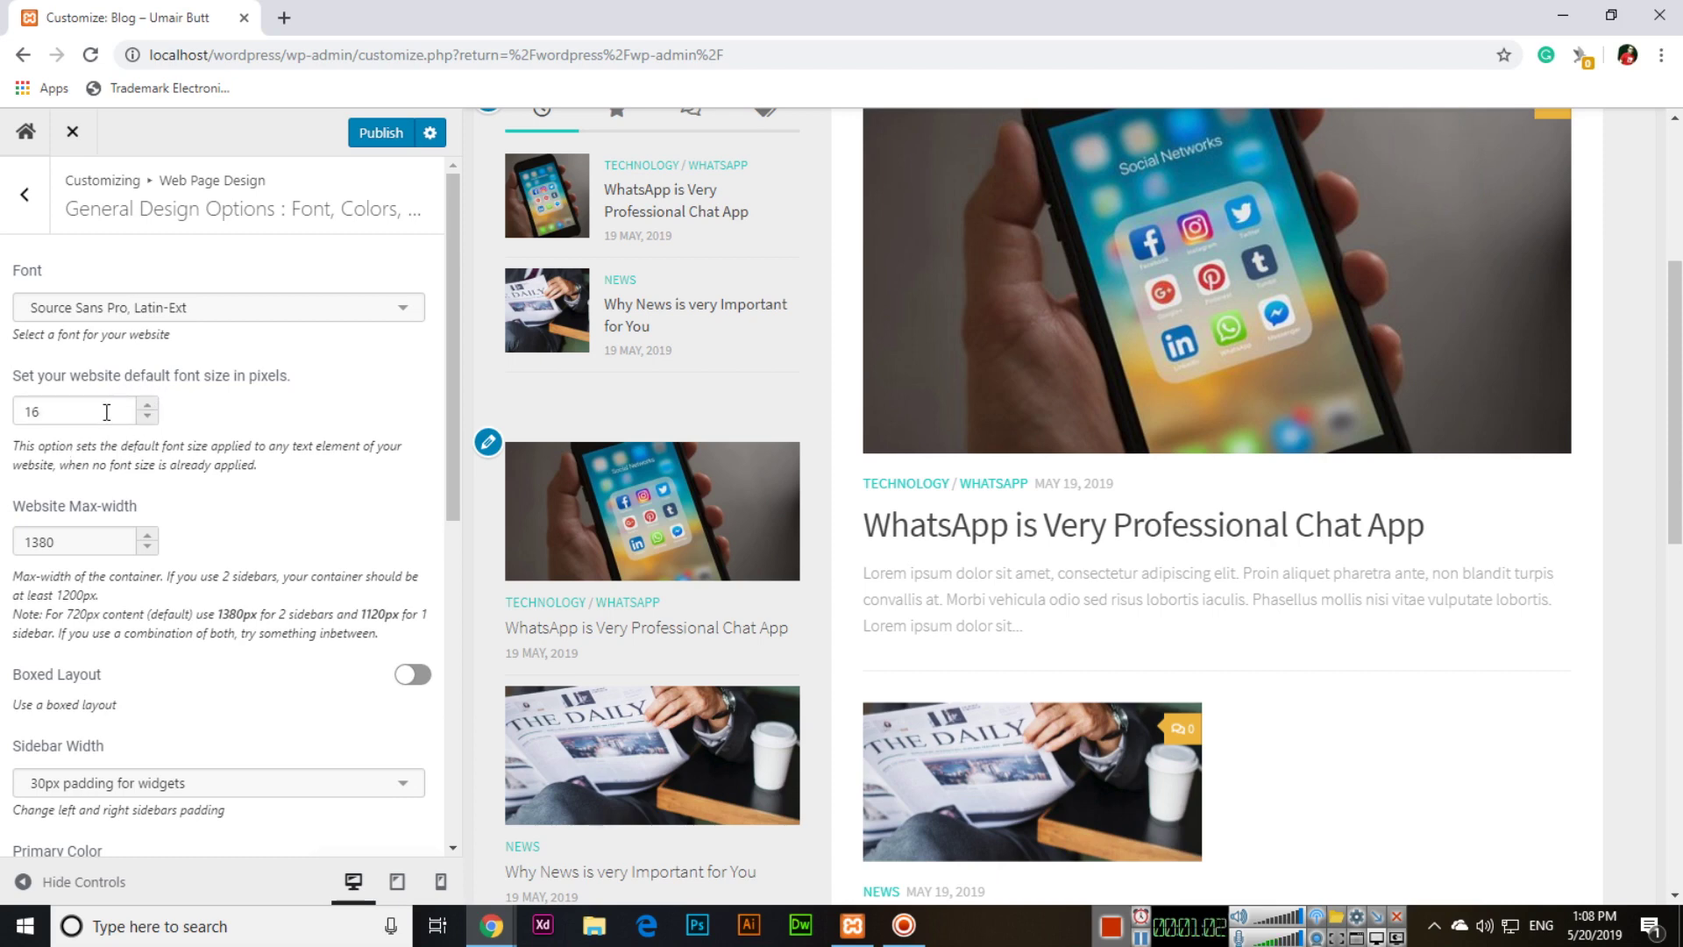
- Try a larger default website font size and restore it to 16 pixels
{"action": "left_click", "coordinate": [148, 406]}
{"action": "left_click", "coordinate": [148, 406]}
{"action": "left_click", "coordinate": [148, 406]}
{"action": "left_click", "coordinate": [148, 406]}
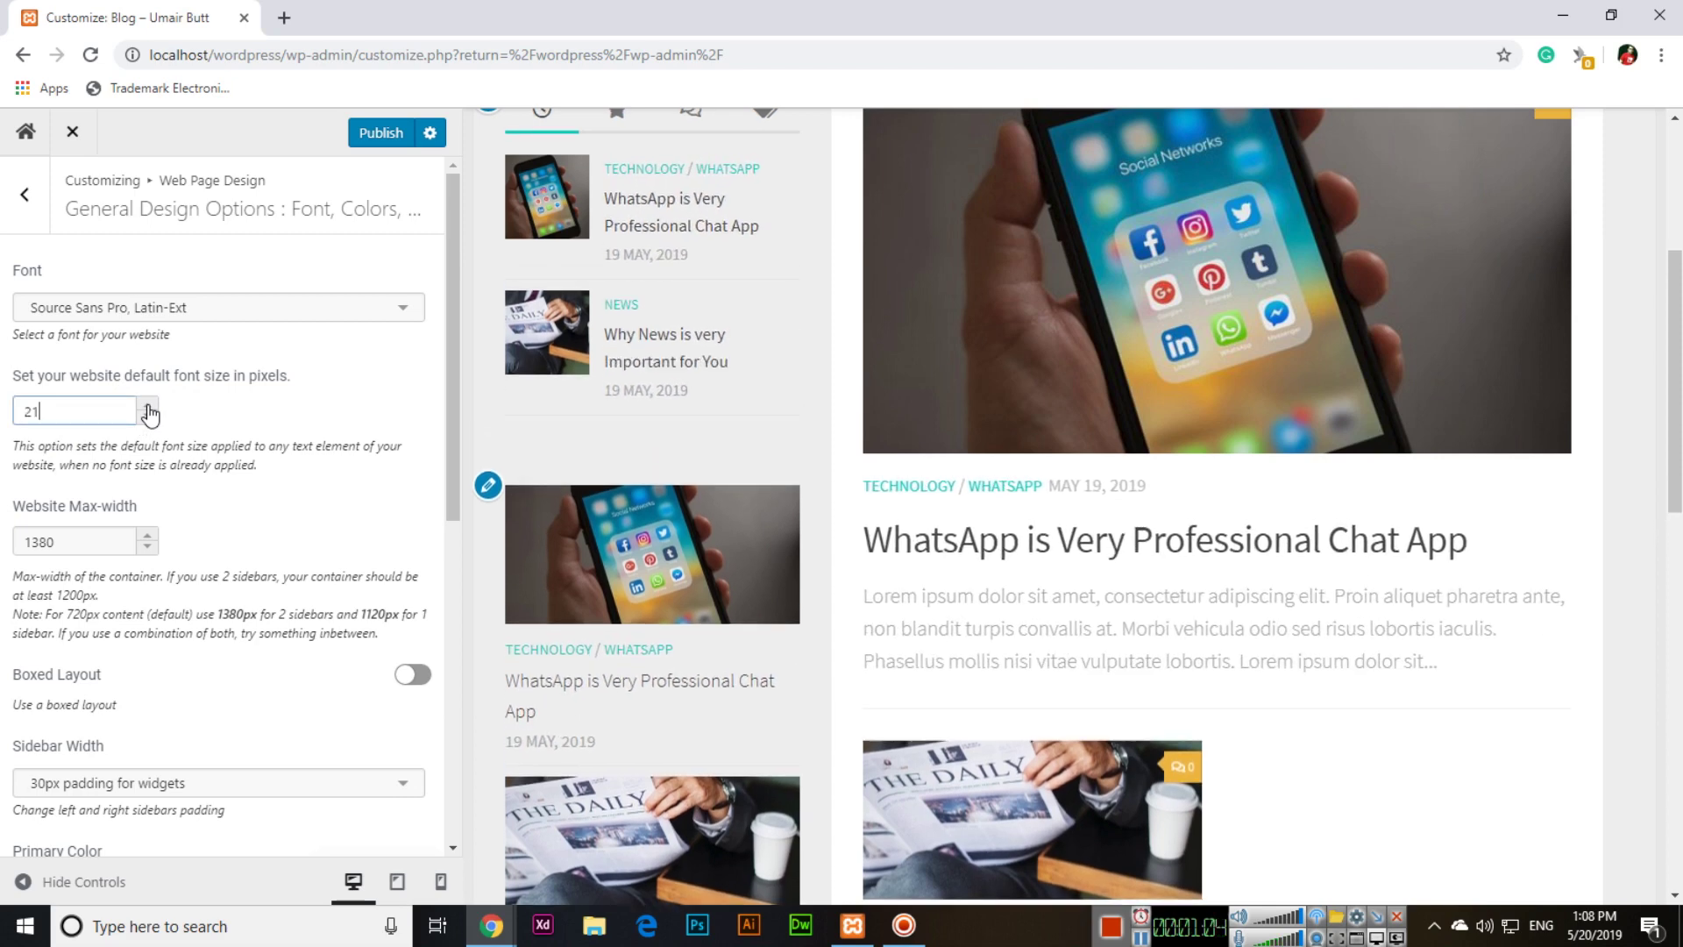
{"action": "left_click", "coordinate": [149, 406]}
{"action": "left_click", "coordinate": [148, 406]}
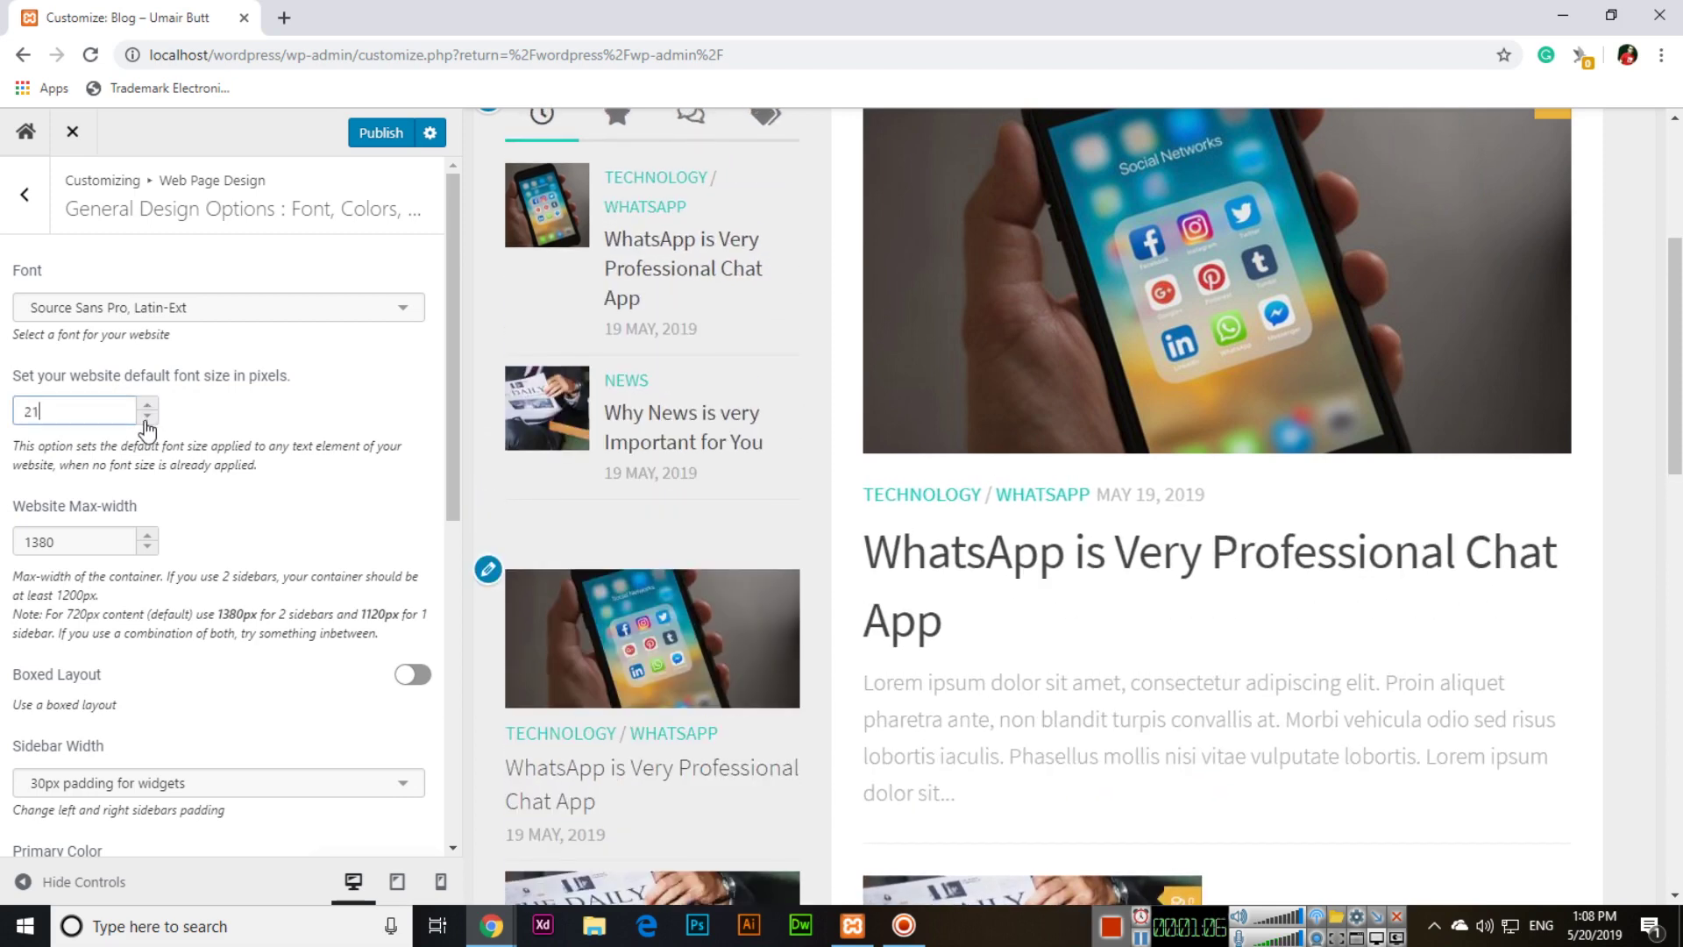
{"action": "left_click", "coordinate": [148, 417]}
{"action": "left_click", "coordinate": [148, 417]}
{"action": "left_click", "coordinate": [147, 417]}
{"action": "left_click", "coordinate": [147, 417]}
{"action": "left_click", "coordinate": [147, 418]}
- Try the Lato, PT Serif (Latin-Ext) and Georgia fonts for the website
{"action": "left_click", "coordinate": [139, 311]}
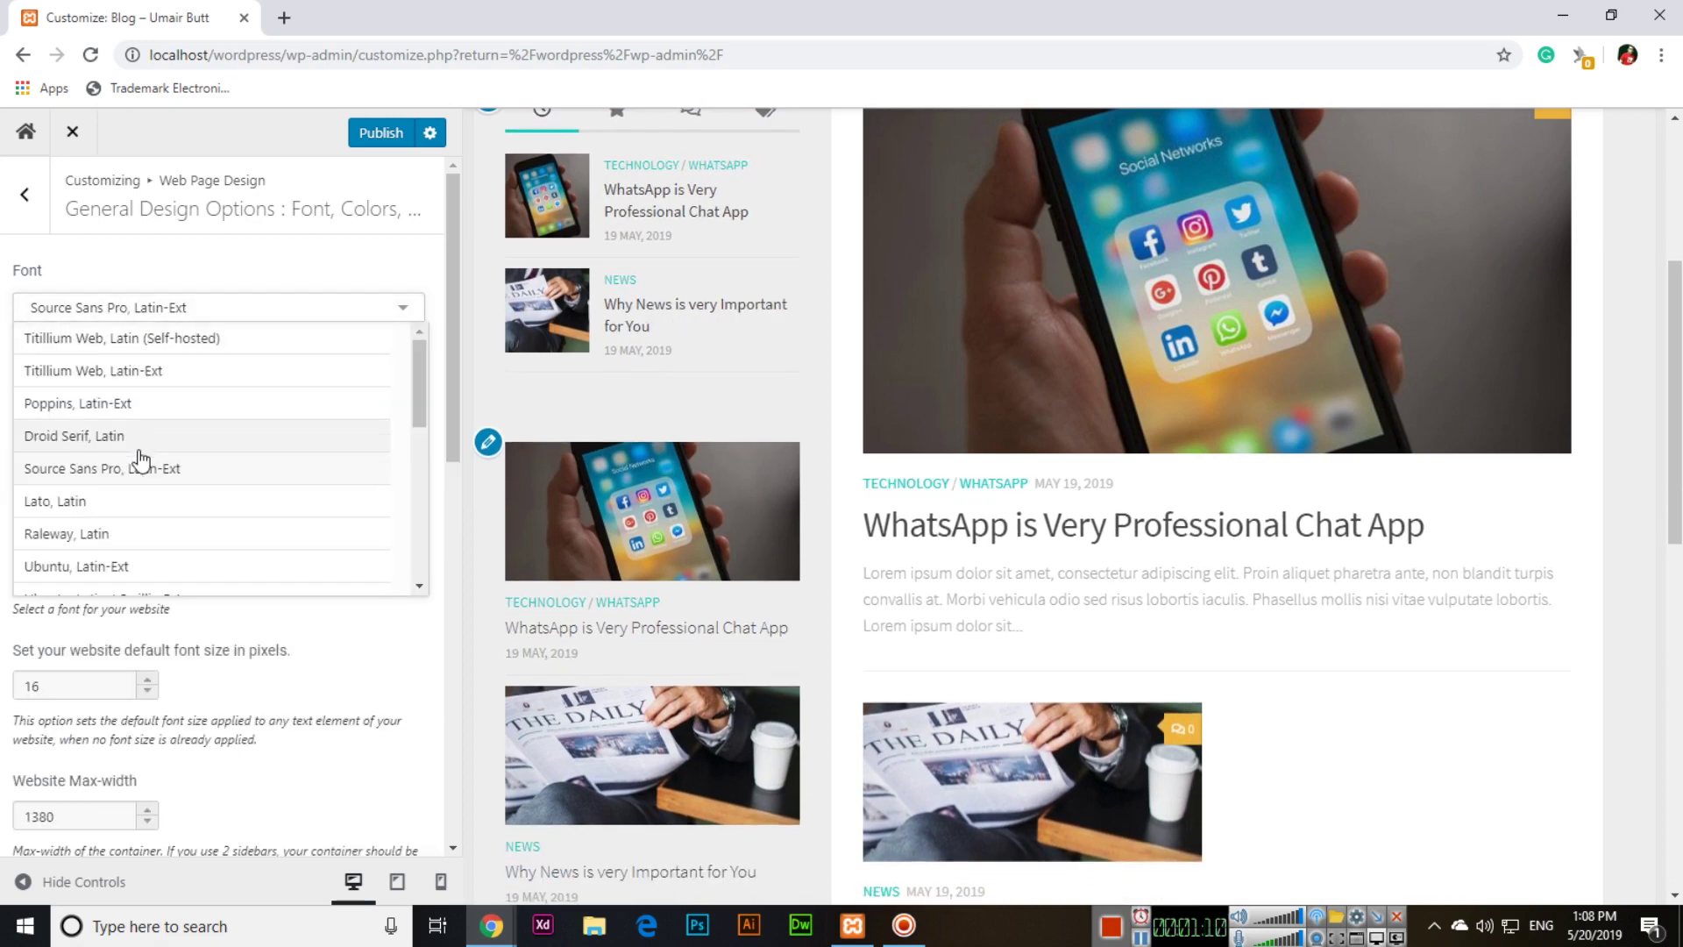
{"action": "left_click", "coordinate": [119, 503]}
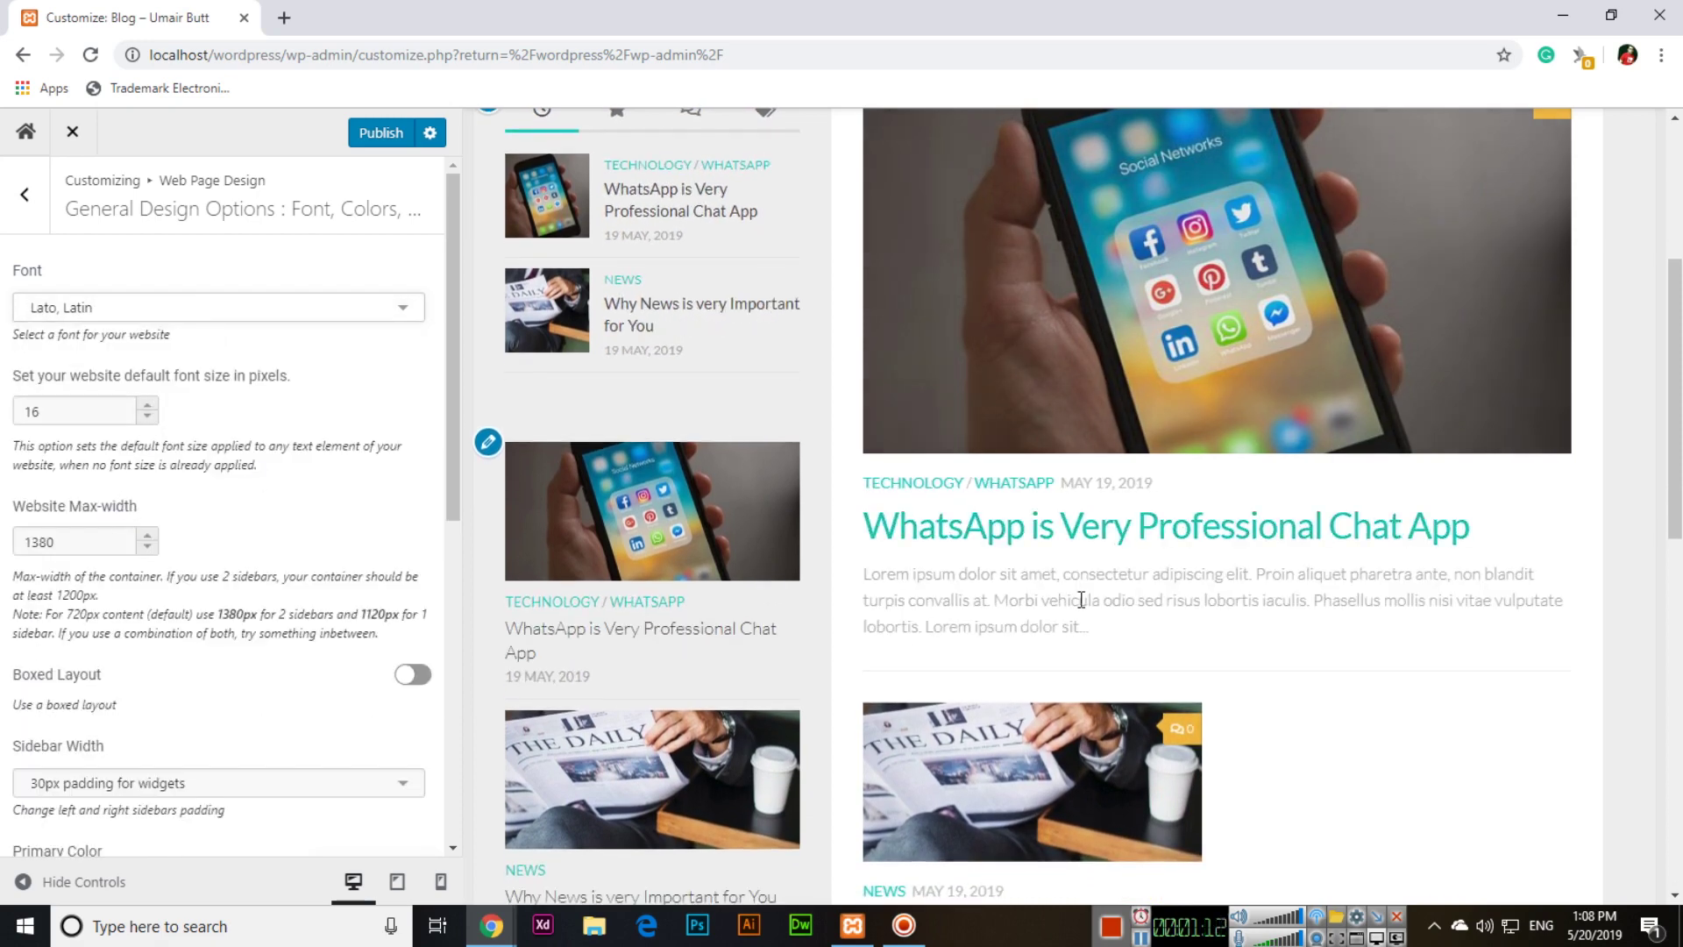
{"action": "left_click", "coordinate": [233, 315]}
{"action": "scroll", "coordinate": [256, 432], "scroll_direction": "down", "scroll_amount": 5}
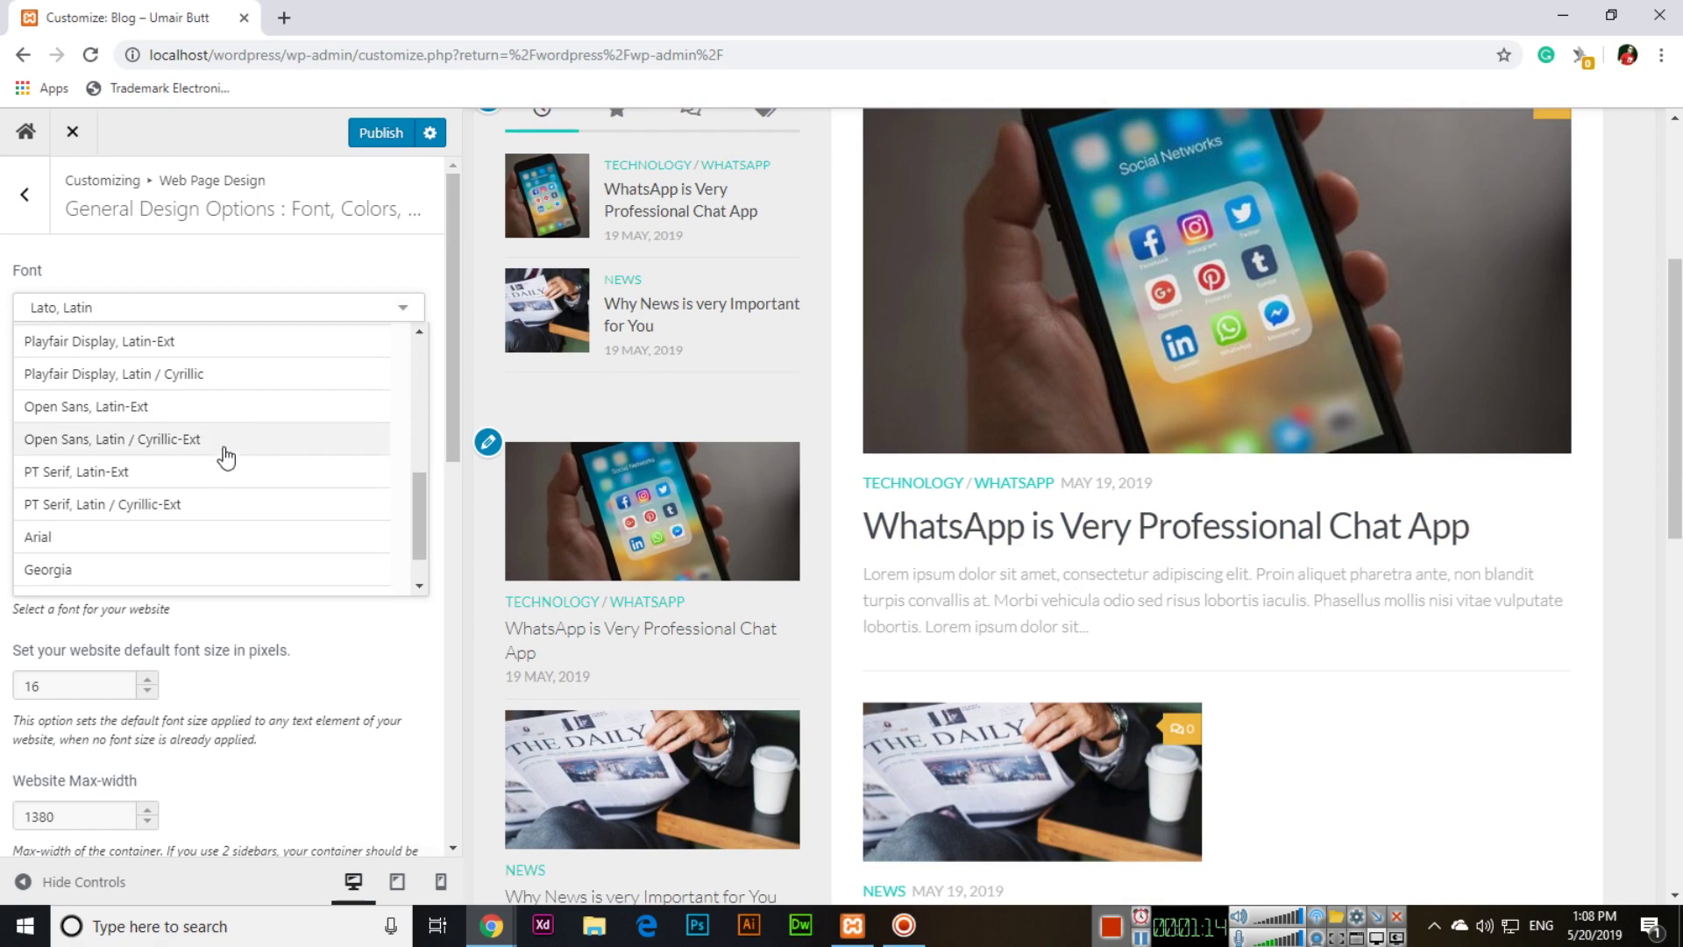
{"action": "left_click", "coordinate": [232, 474]}
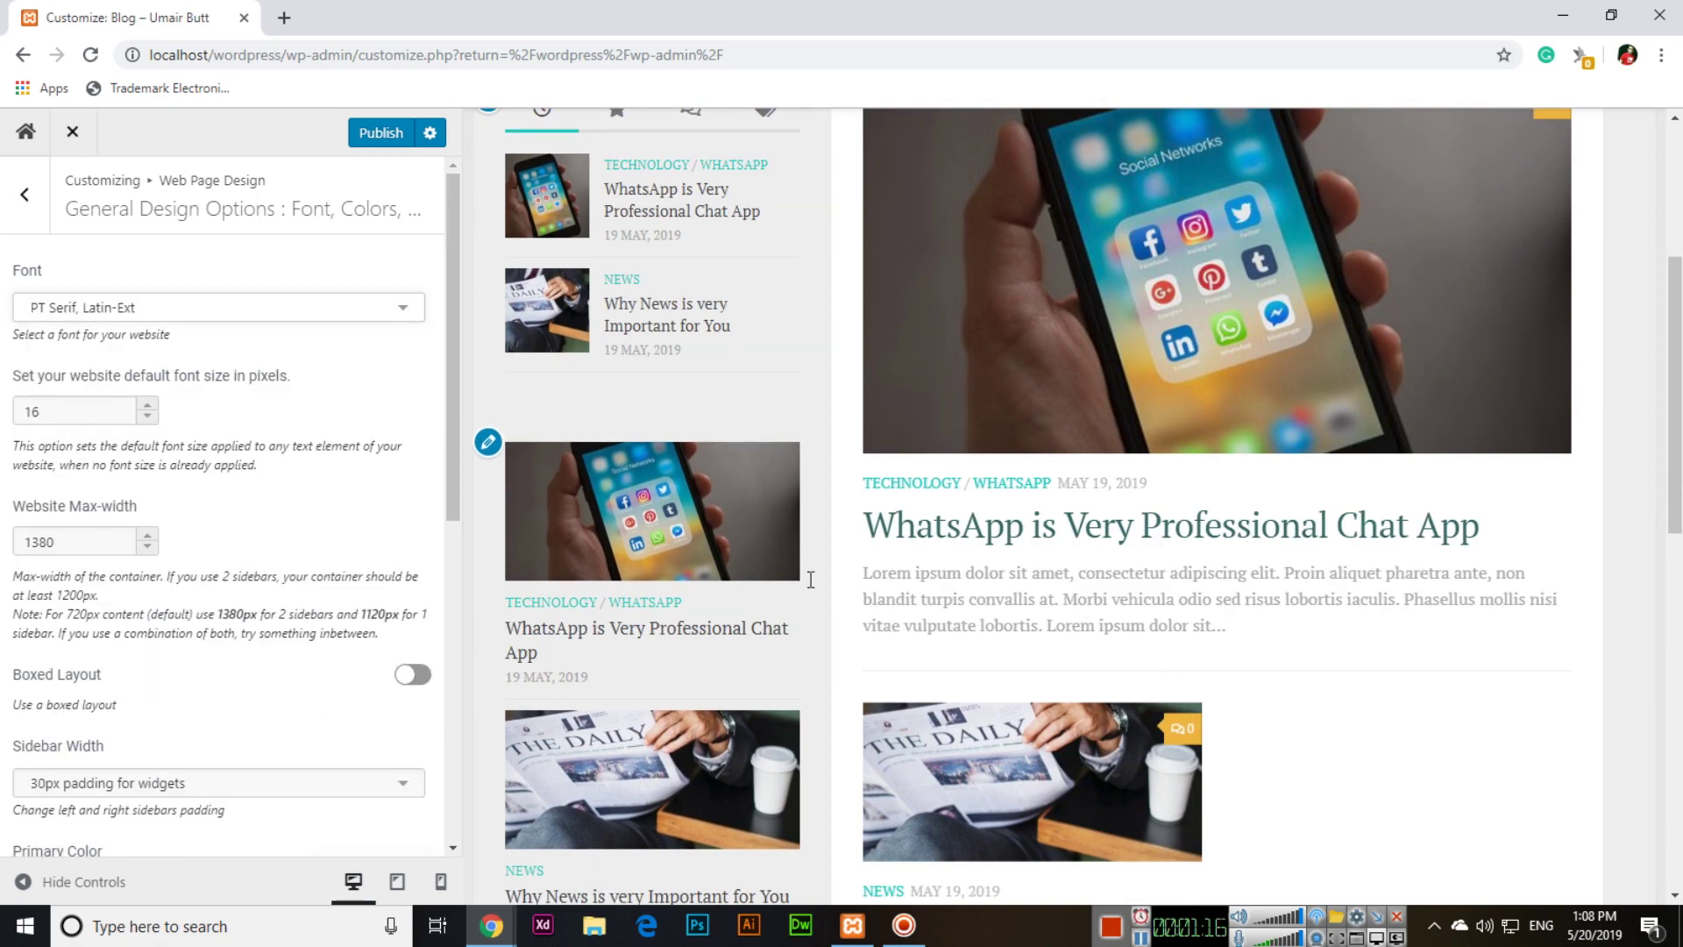
{"action": "left_click", "coordinate": [188, 308]}
{"action": "scroll", "coordinate": [245, 491], "scroll_direction": "down", "scroll_amount": 2}
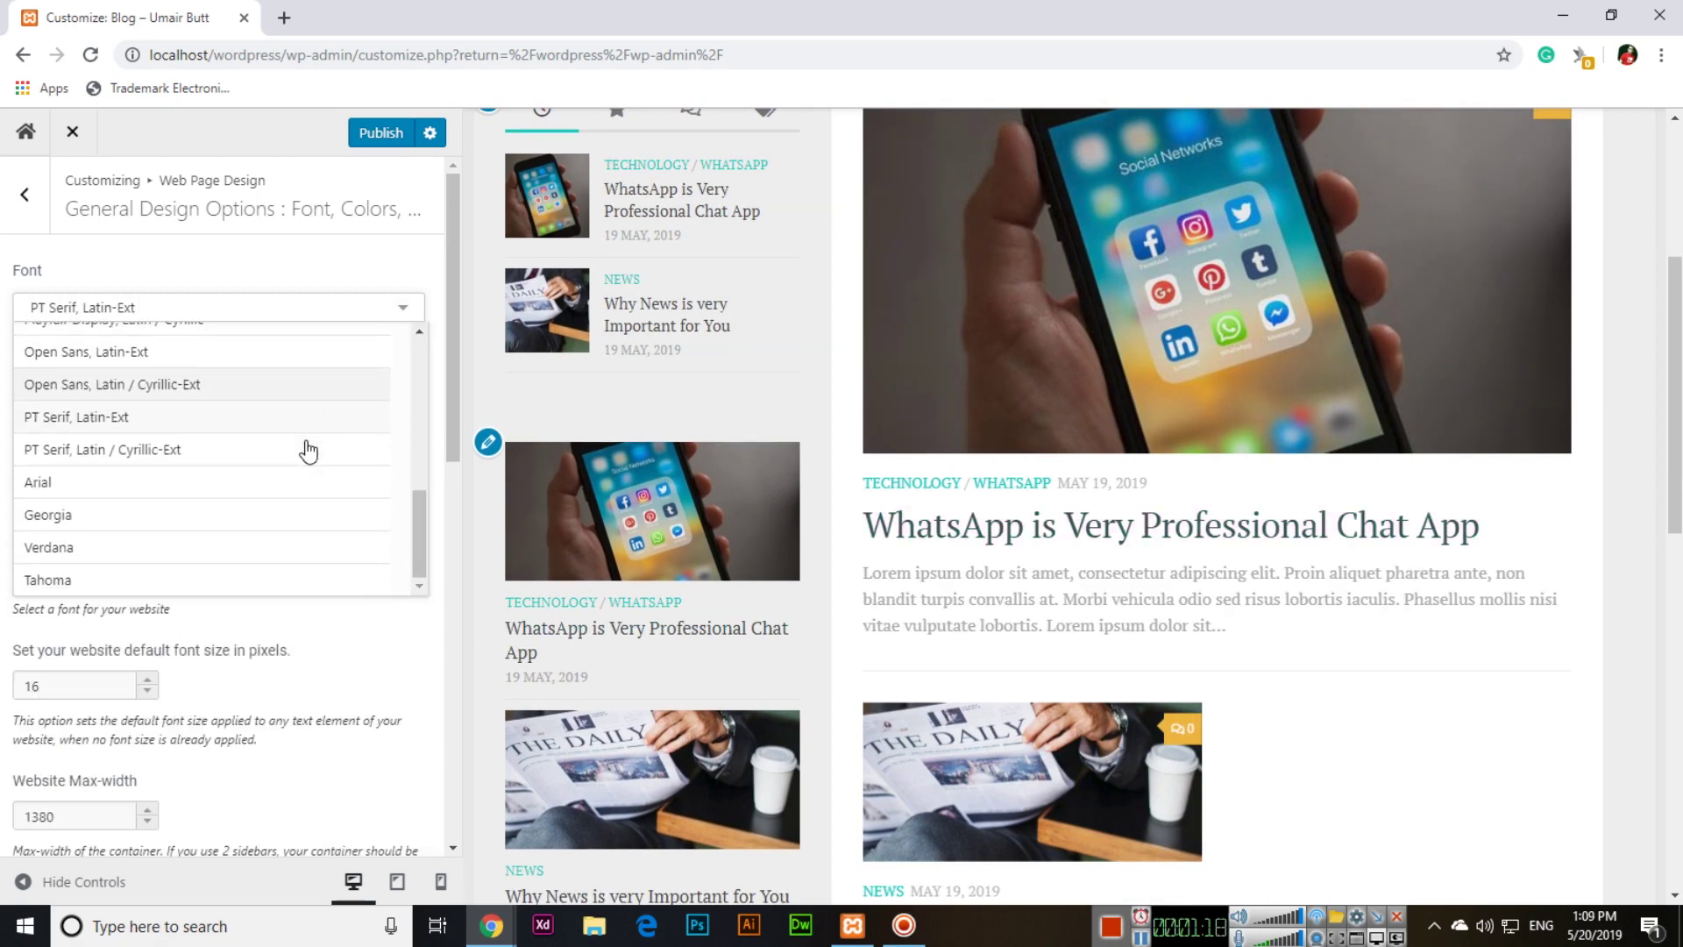
{"action": "left_click", "coordinate": [264, 518]}
- Set the website font to Droid Serif, Latin
{"action": "left_click", "coordinate": [263, 316]}
{"action": "scroll", "coordinate": [271, 477], "scroll_direction": "up", "scroll_amount": 1}
{"action": "left_click", "coordinate": [203, 392]}
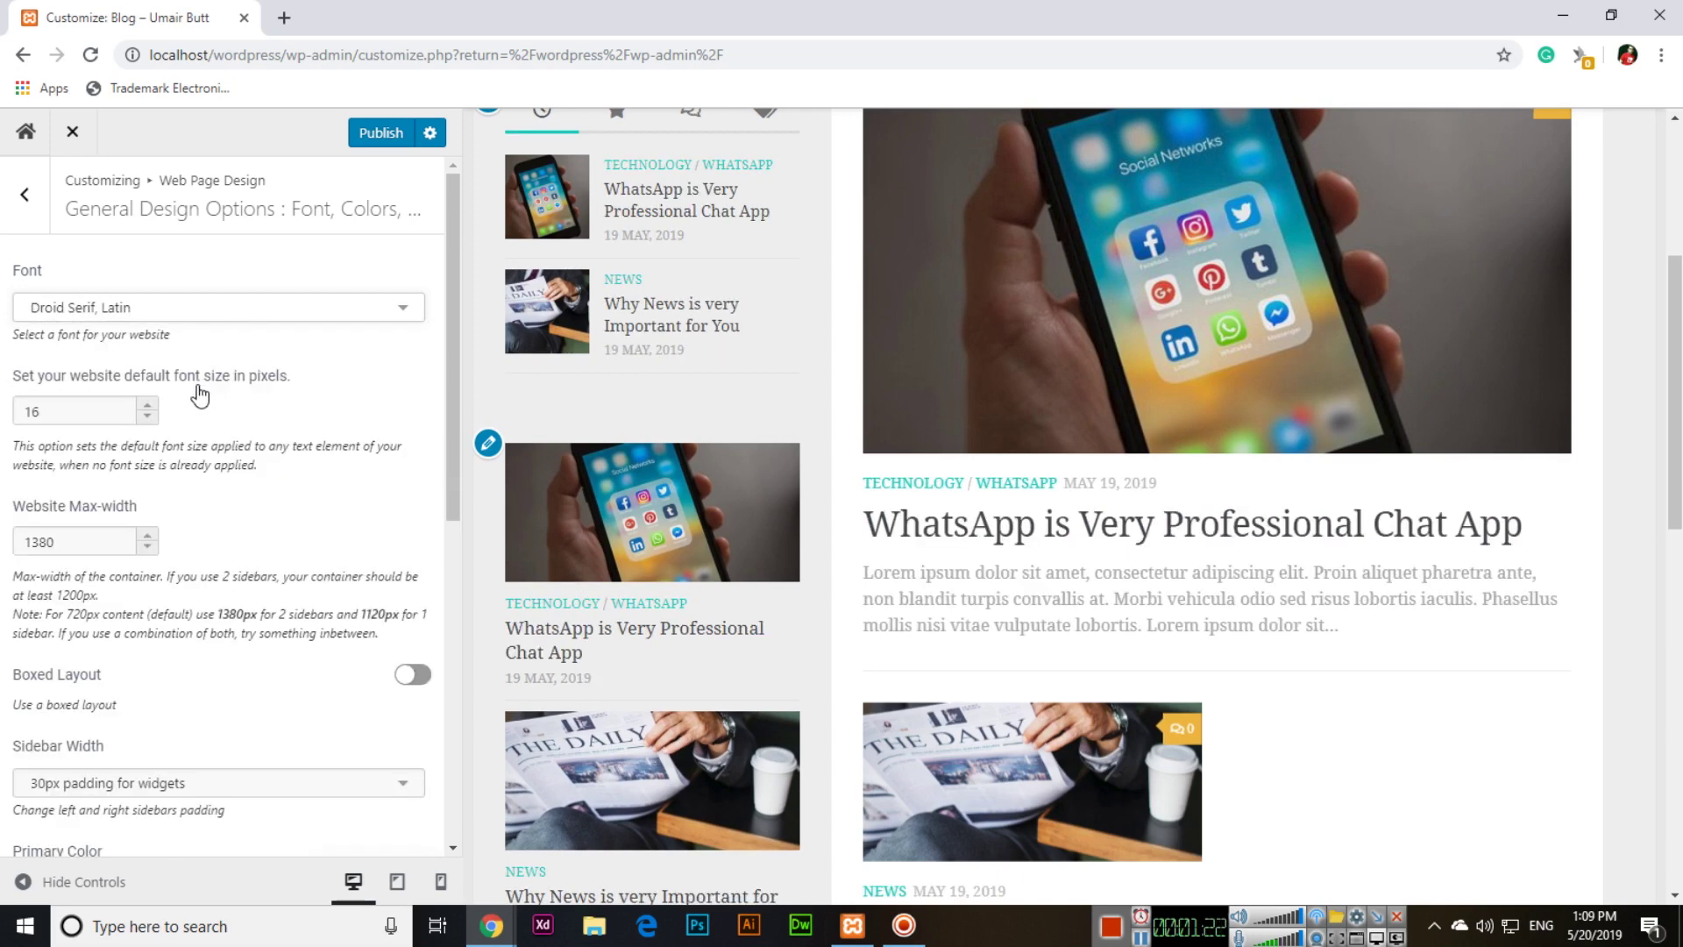
- Set the website's primary color to the orange preset swatch #dd9933
{"action": "scroll", "coordinate": [301, 582], "scroll_direction": "down", "scroll_amount": 1}
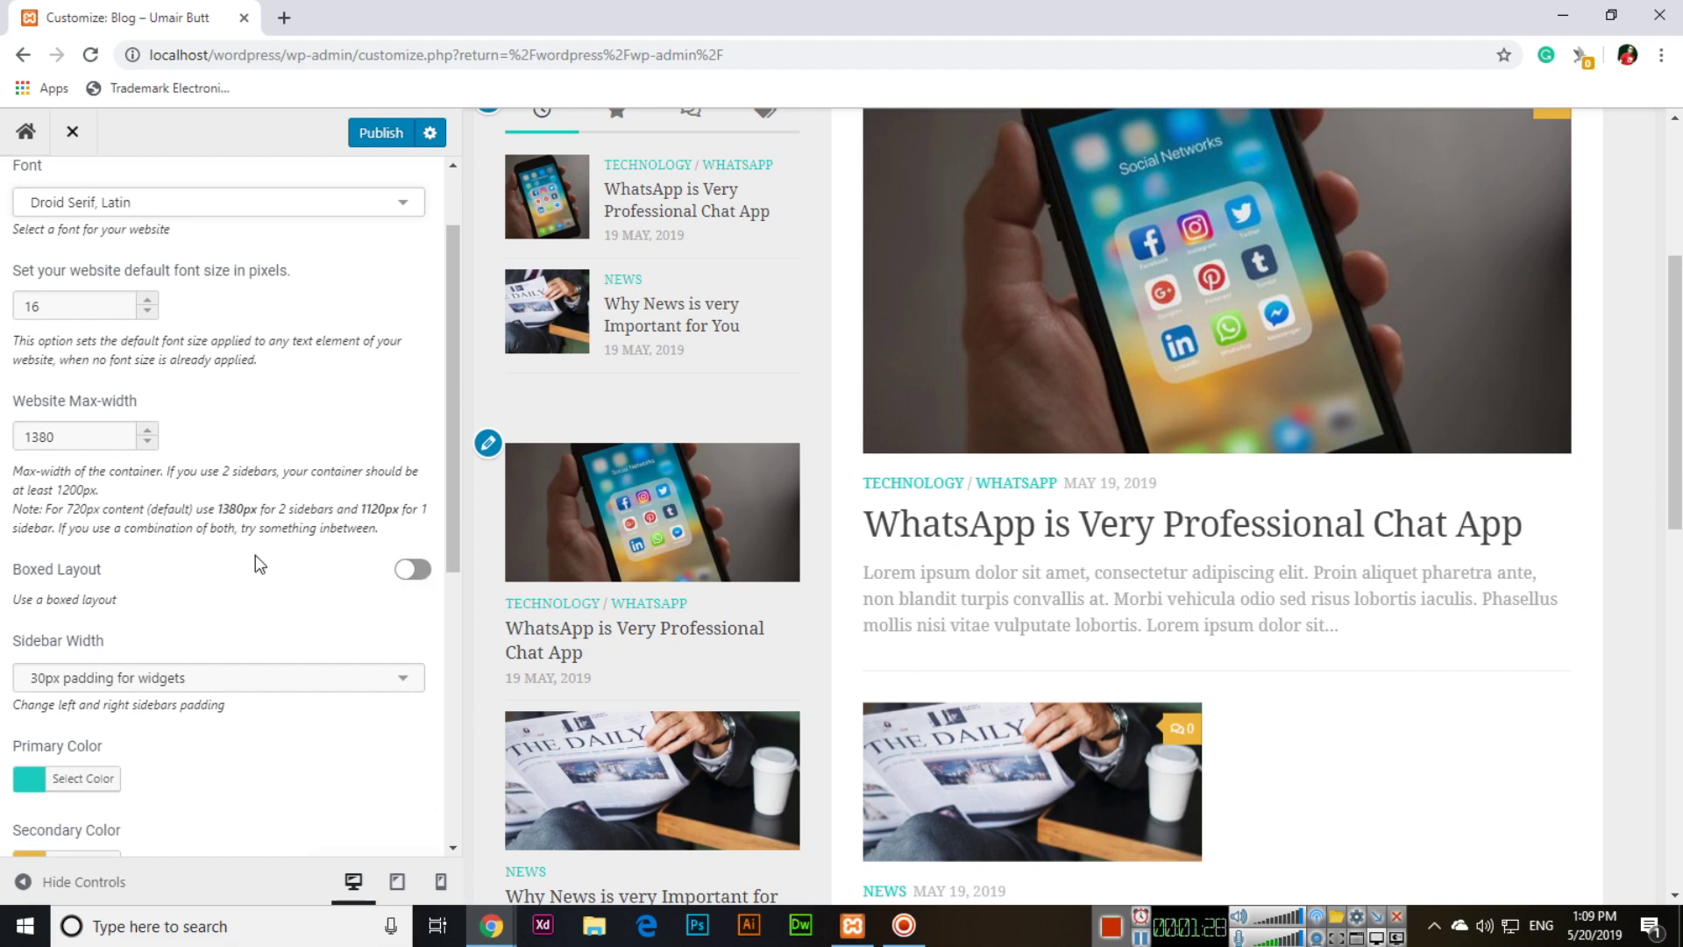
{"action": "scroll", "coordinate": [255, 555], "scroll_direction": "down", "scroll_amount": 2}
{"action": "scroll", "coordinate": [790, 518], "scroll_direction": "up", "scroll_amount": 5}
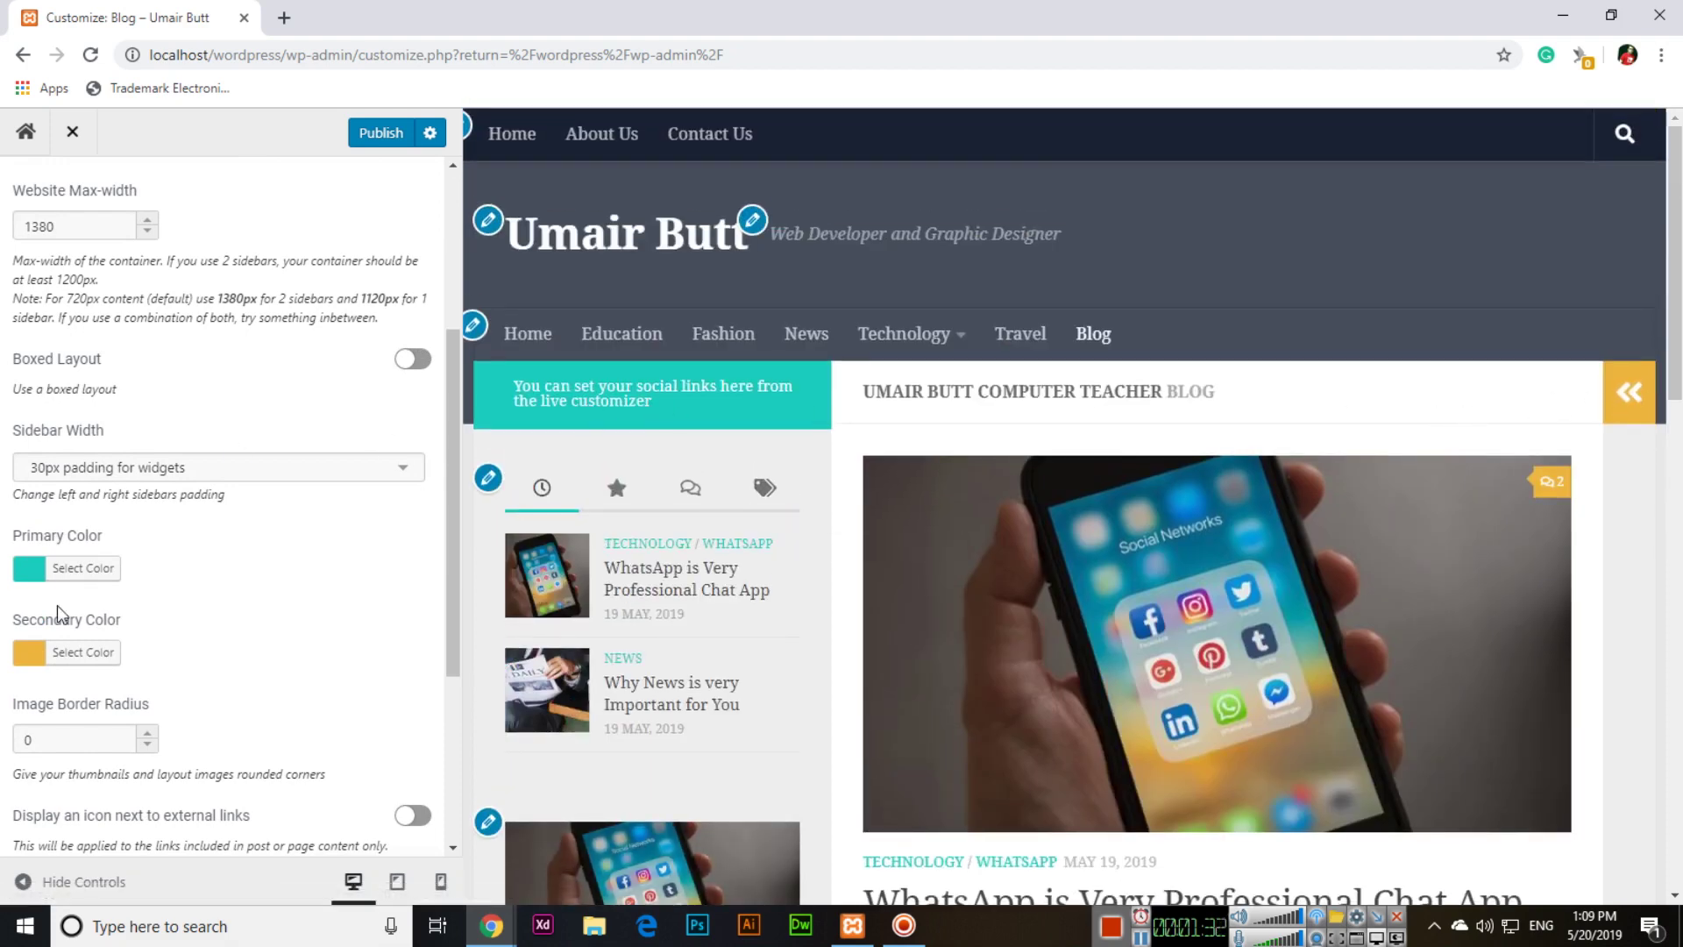
{"action": "left_click", "coordinate": [29, 570]}
{"action": "left_click", "coordinate": [107, 812]}
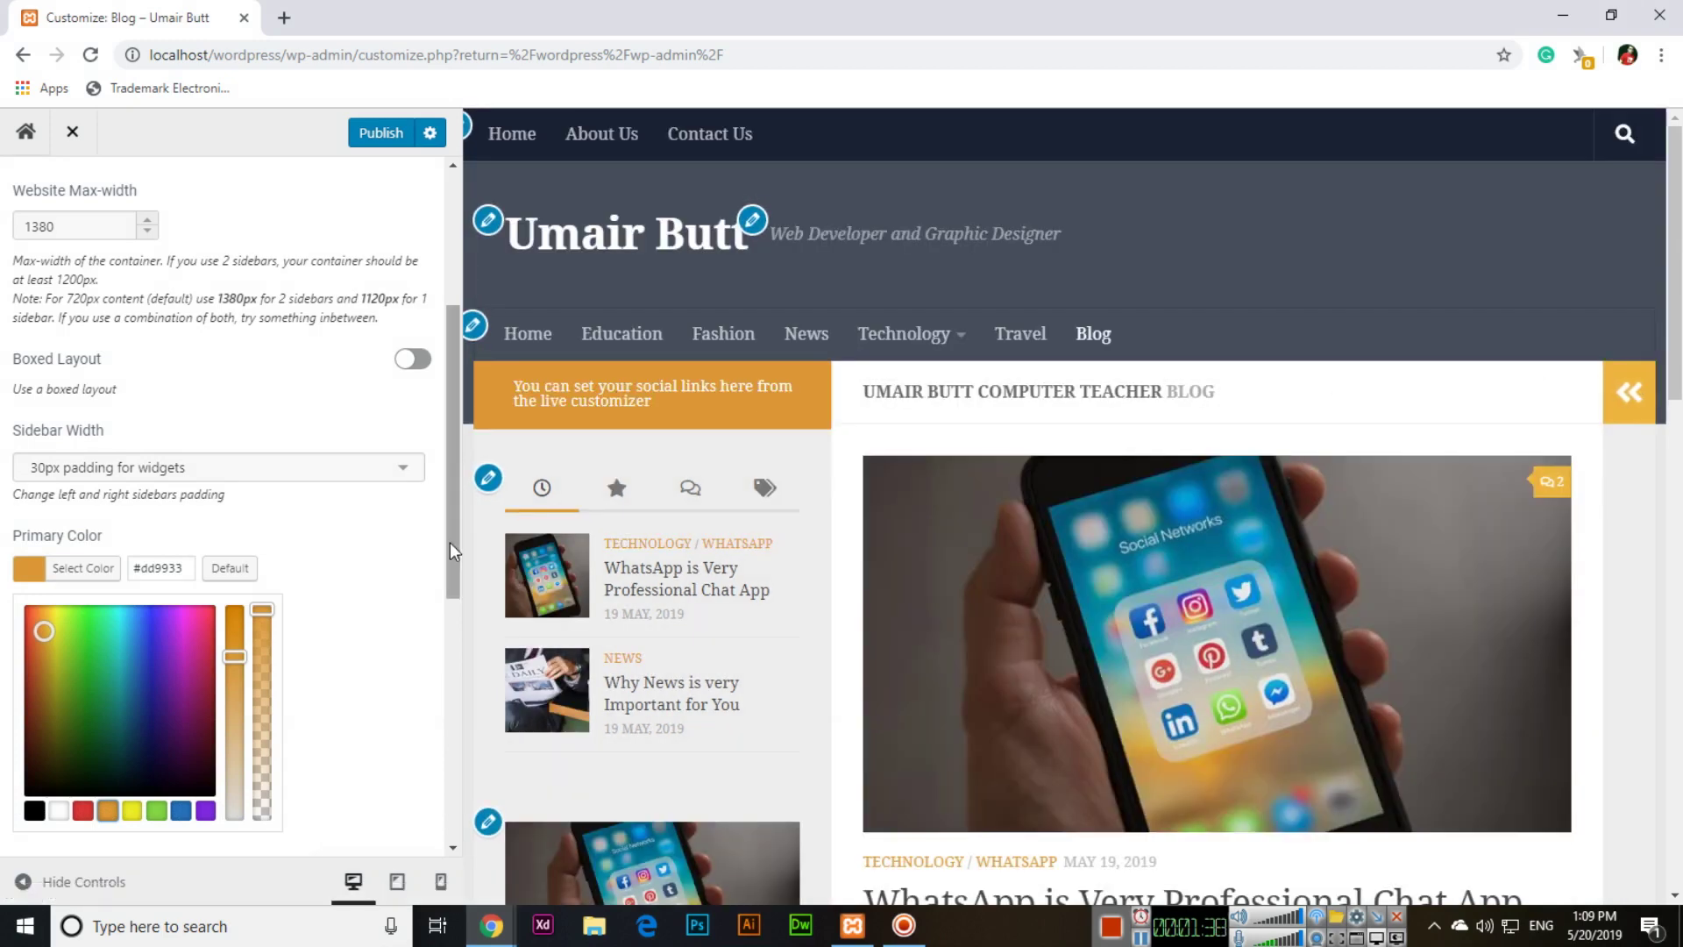
- Set the secondary color to the green preset swatch #81d742 and publish the changes
{"action": "scroll", "coordinate": [298, 554], "scroll_direction": "down", "scroll_amount": 2}
{"action": "left_click", "coordinate": [52, 690]}
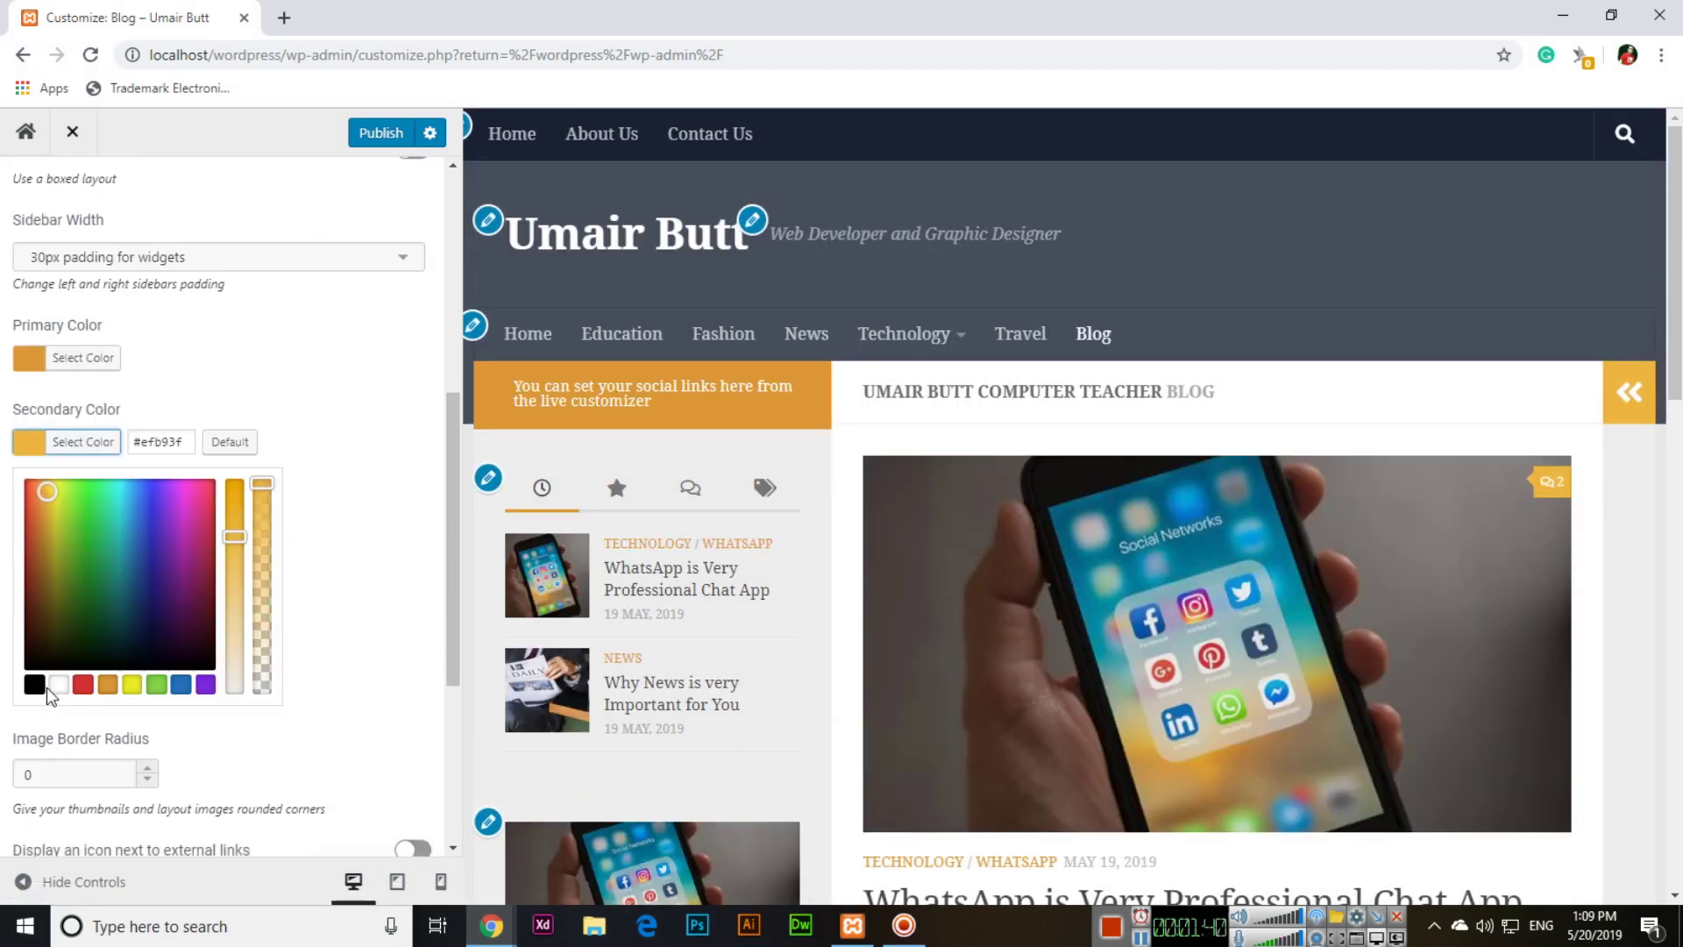
{"action": "left_click", "coordinate": [158, 687]}
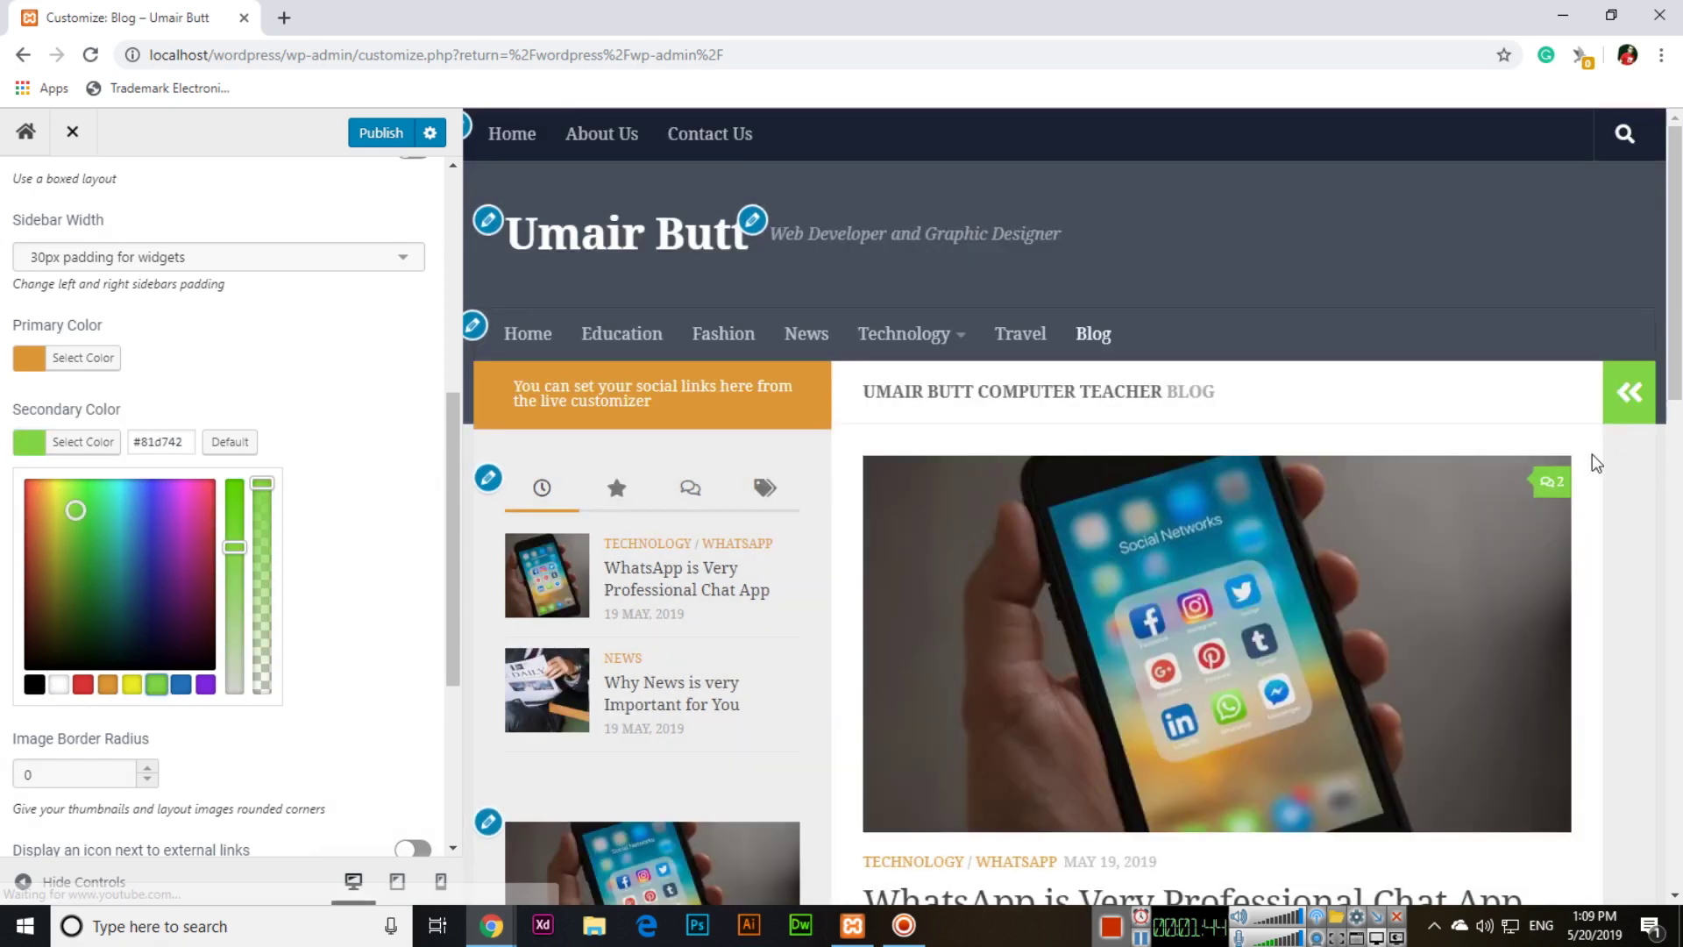
{"action": "scroll", "coordinate": [399, 448], "scroll_direction": "down", "scroll_amount": 4}
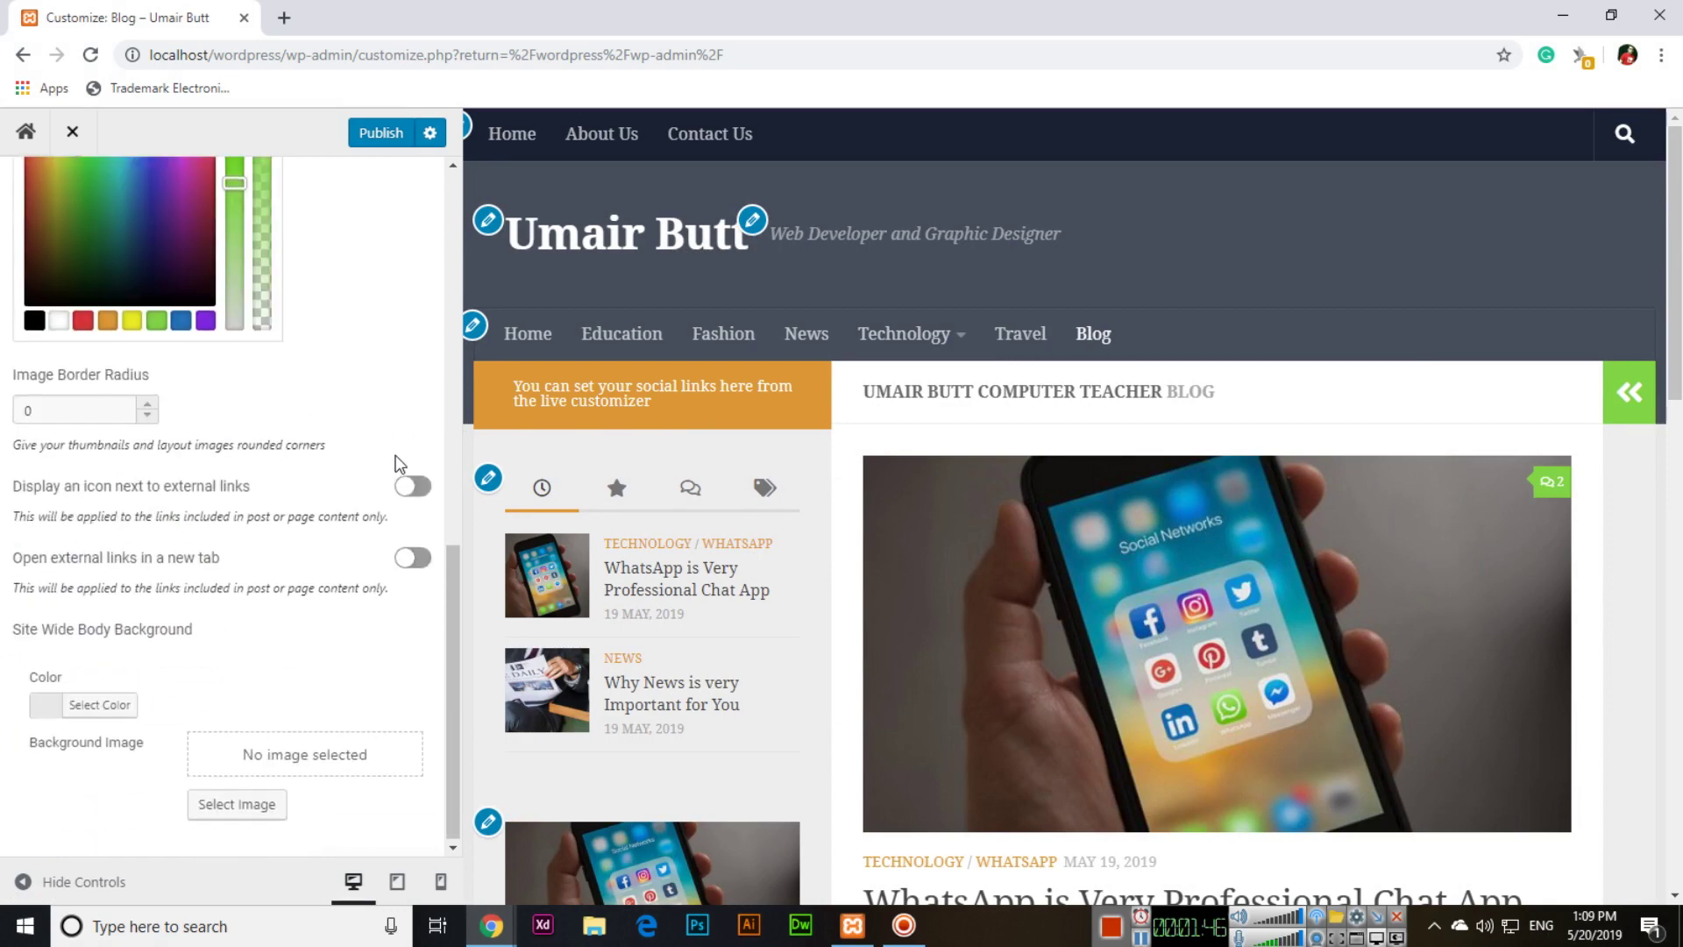
{"action": "left_click", "coordinate": [390, 139]}
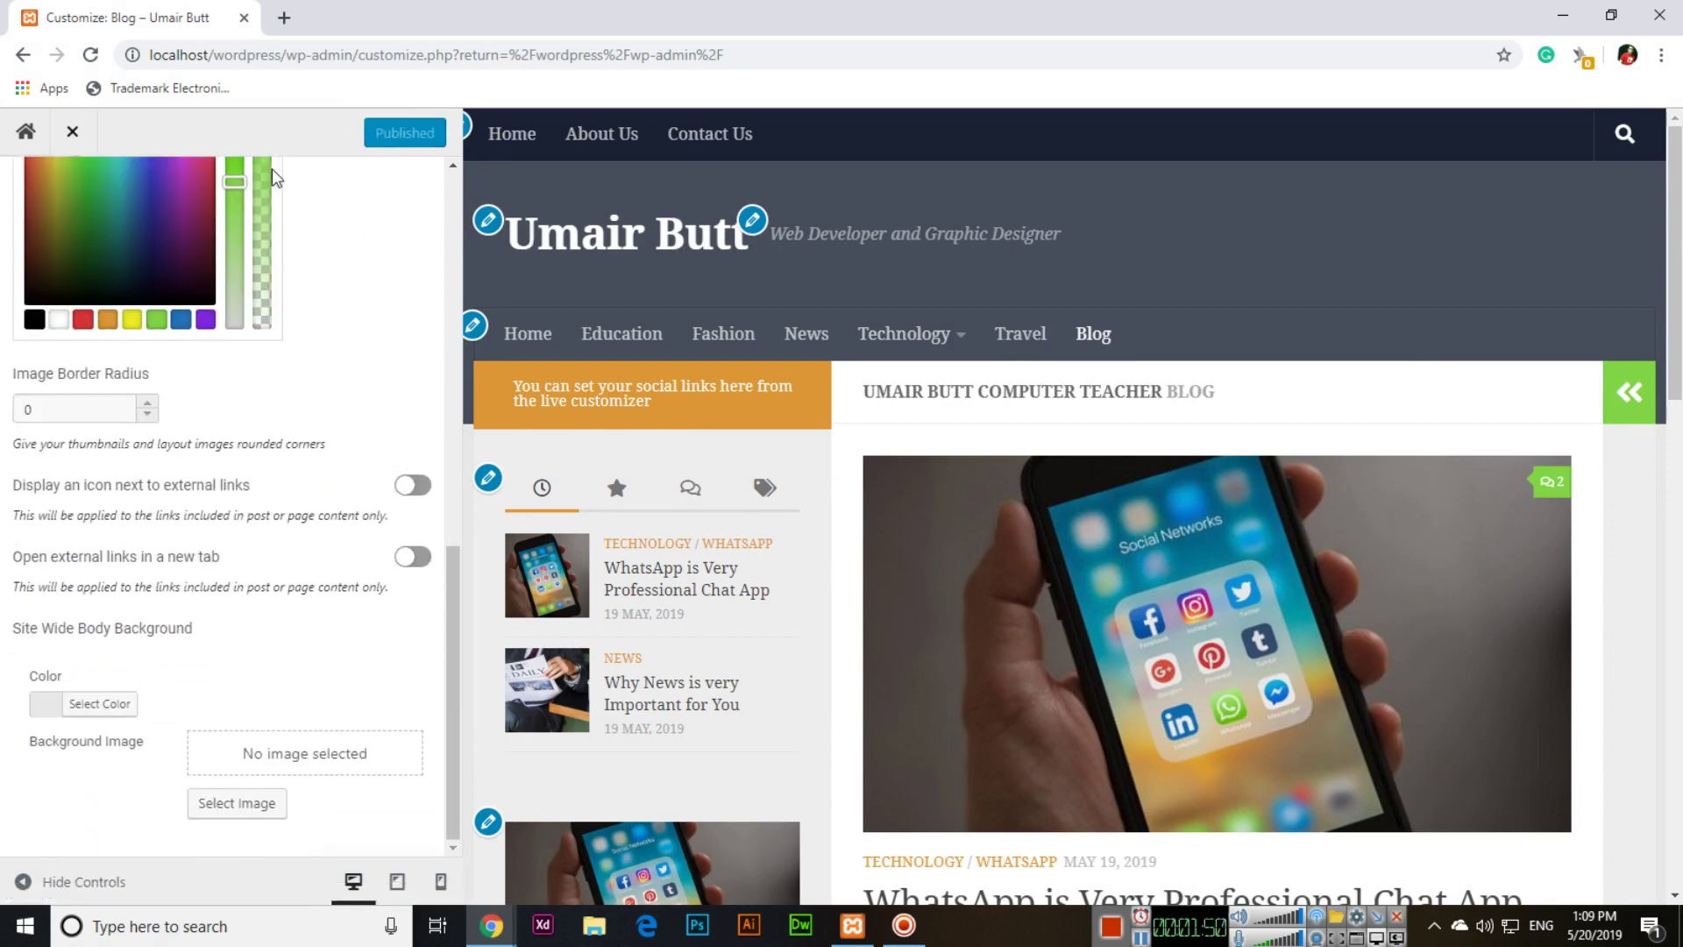
- Open the site in a new browser tab and view its Blog page at localhost/wordpress/blog/ without the customizer parameters
{"action": "right_click", "coordinate": [522, 140]}
{"action": "left_click", "coordinate": [544, 156]}
{"action": "left_click", "coordinate": [285, 14]}
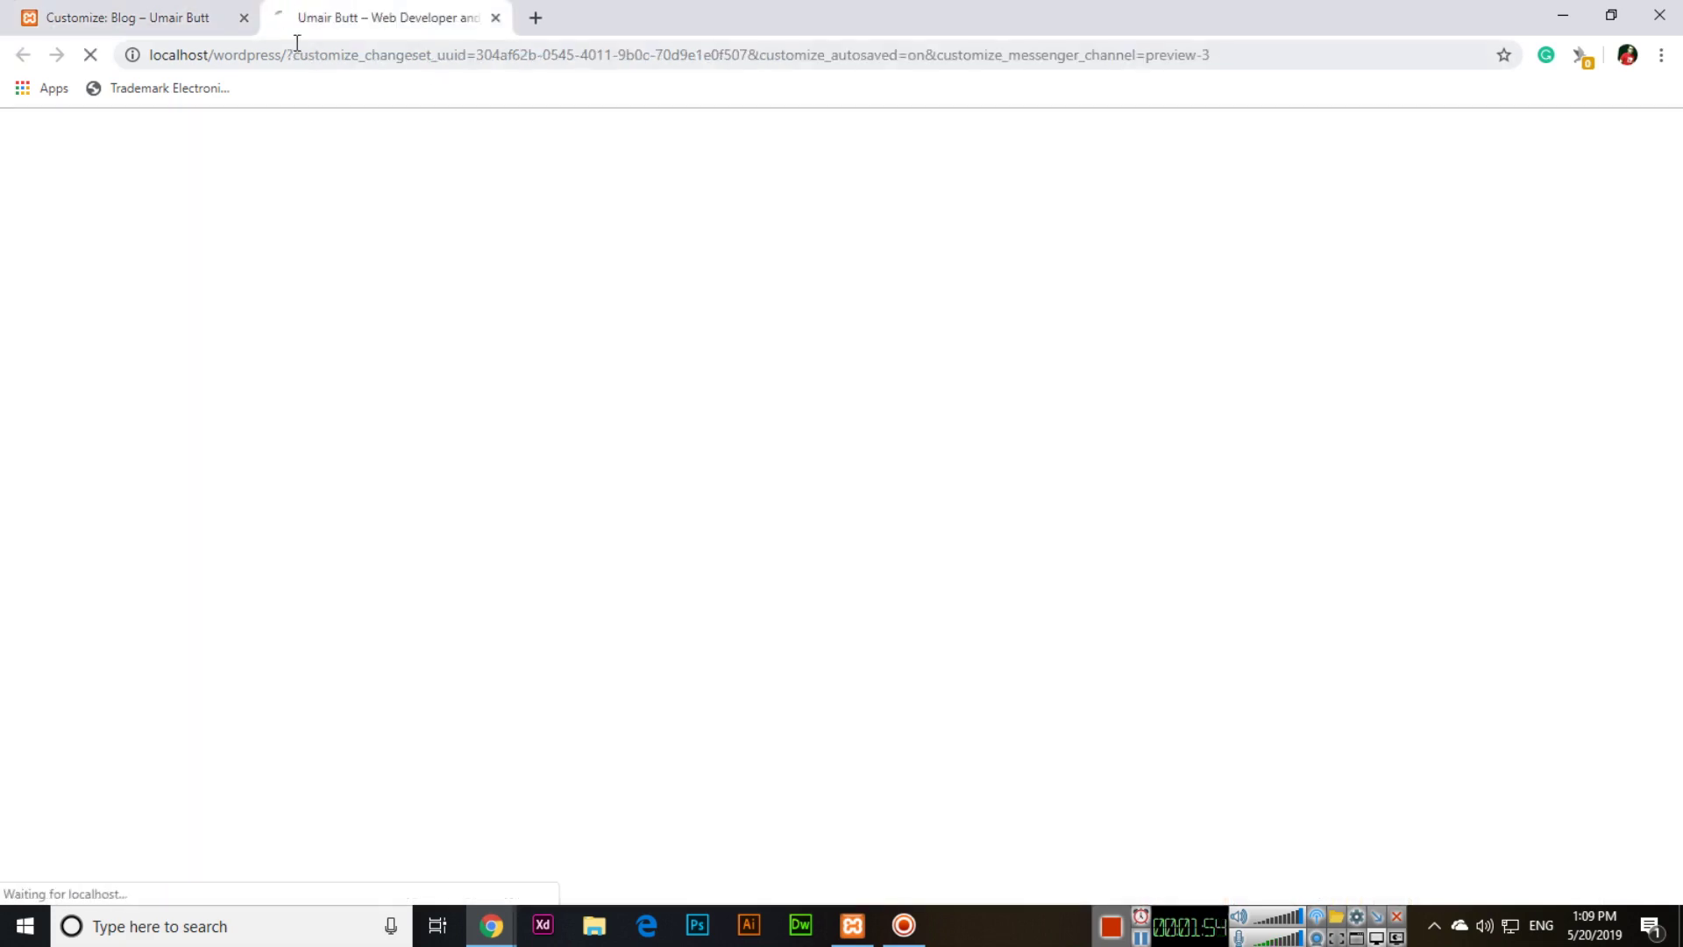
{"action": "left_click", "coordinate": [273, 54]}
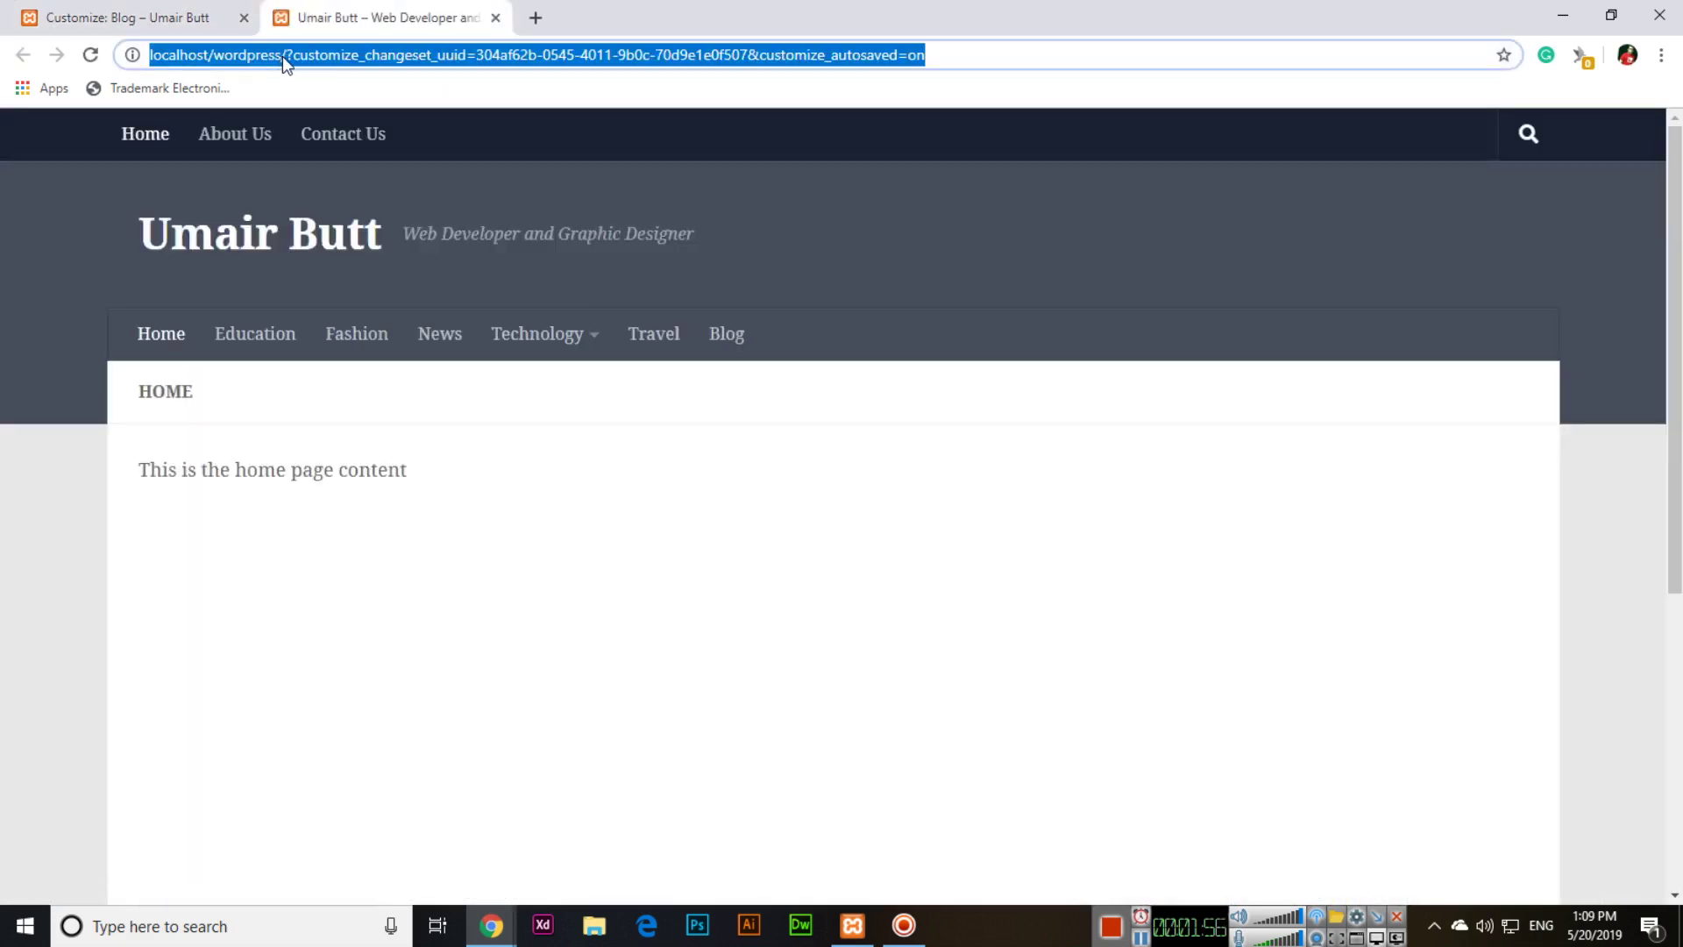
{"action": "left_click", "coordinate": [722, 338]}
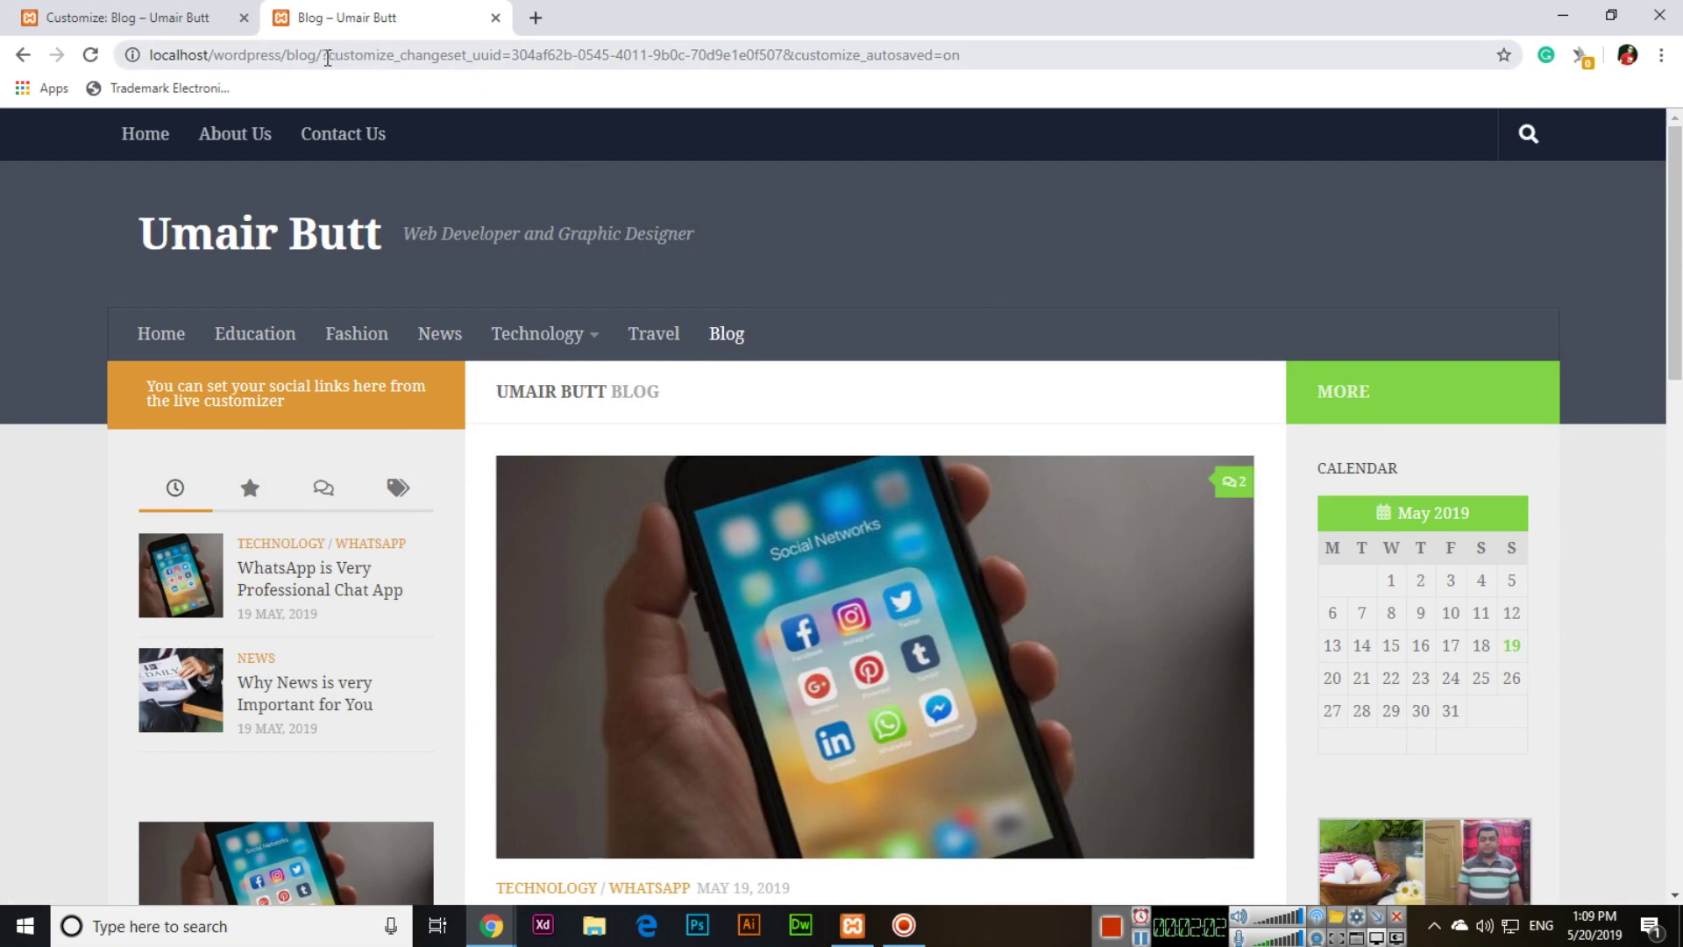
{"action": "left_click_drag", "start_coordinate": [323, 56], "coordinate": [1501, 54]}
{"action": "key", "text": "BackSpace"}
{"action": "key", "text": "Return"}
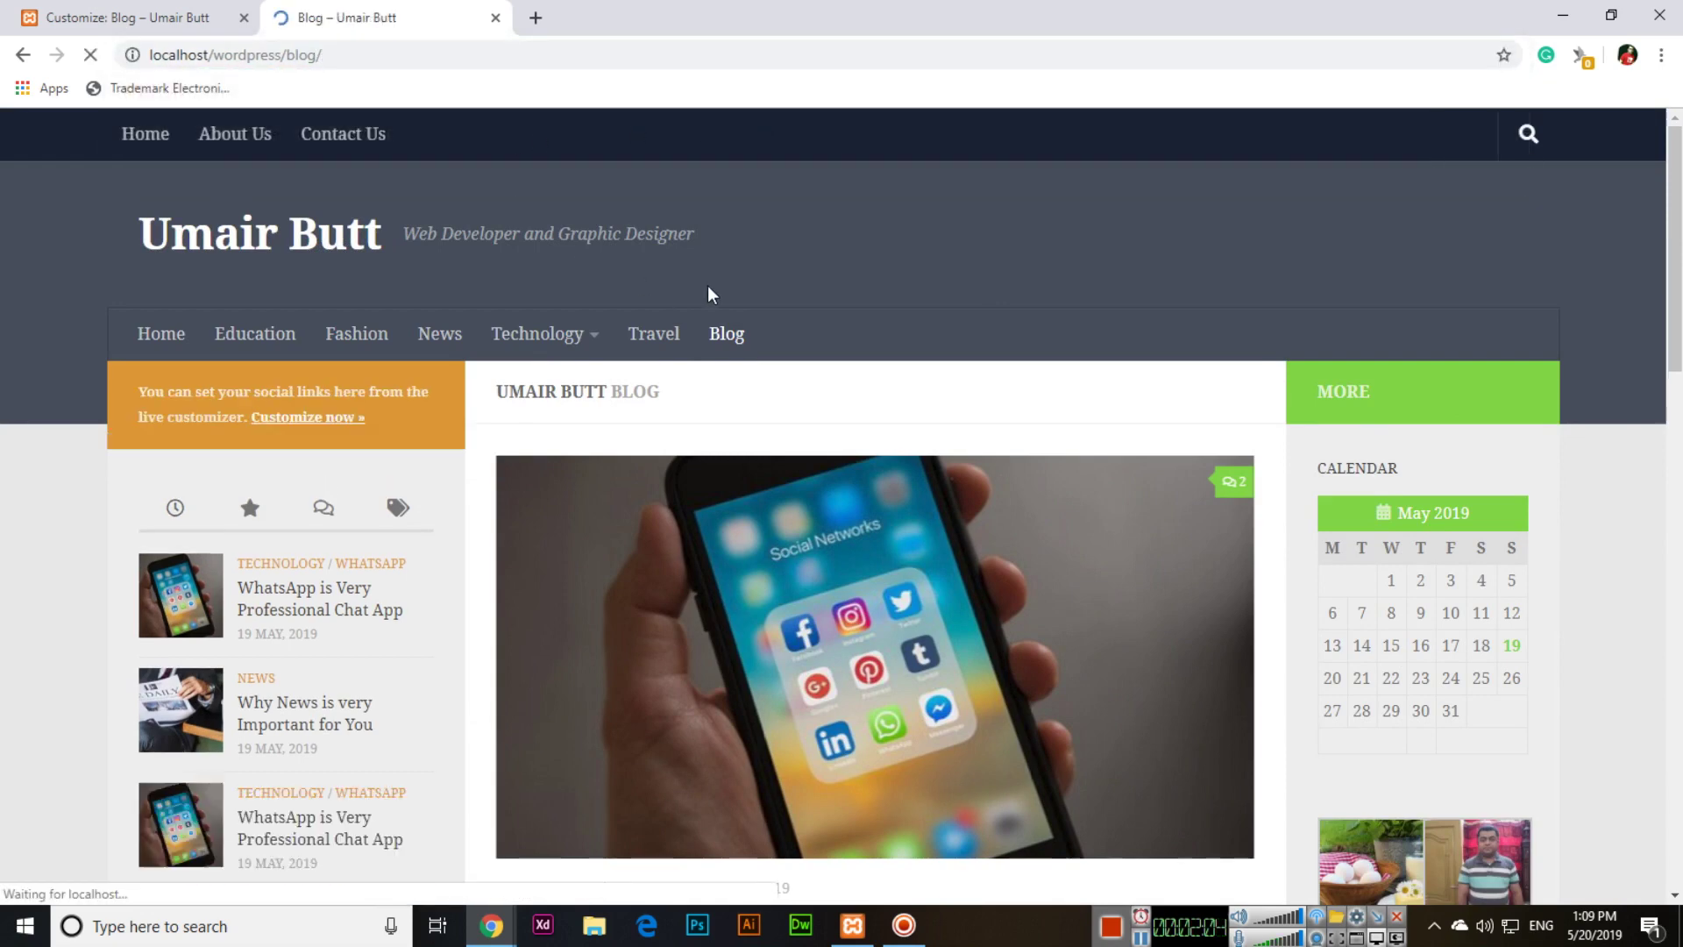
- Return to the customizer and open the Social links section of Web Page Design
{"action": "left_click", "coordinate": [174, 10]}
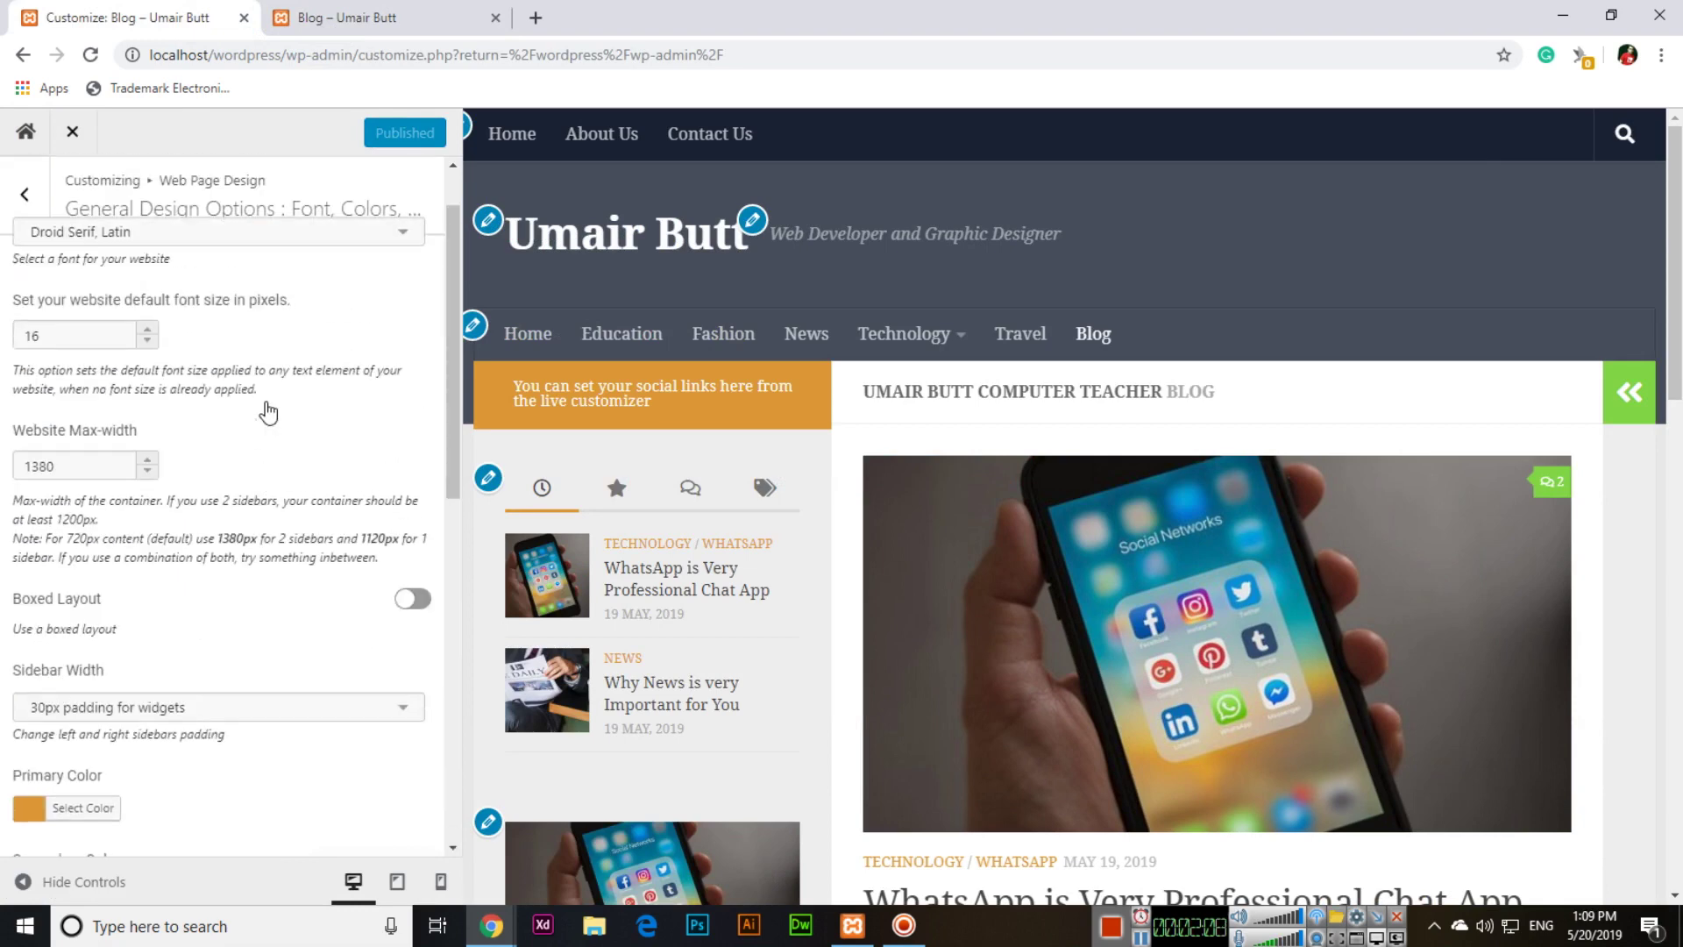
{"action": "left_click", "coordinate": [34, 221]}
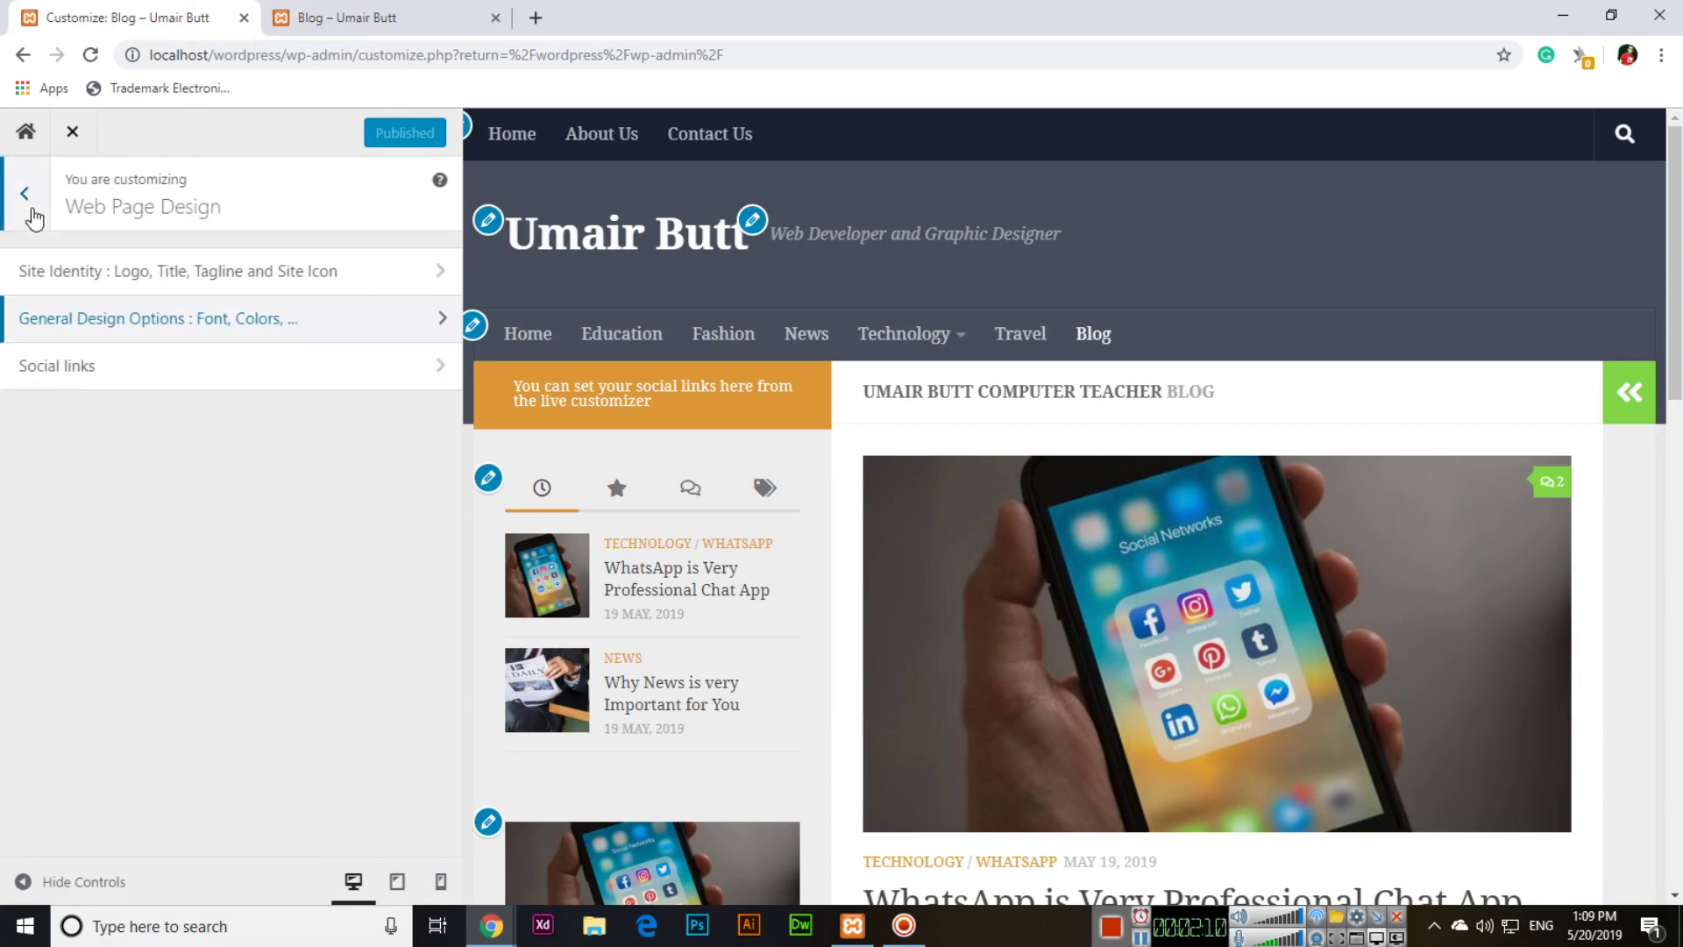
{"action": "left_click", "coordinate": [156, 377]}
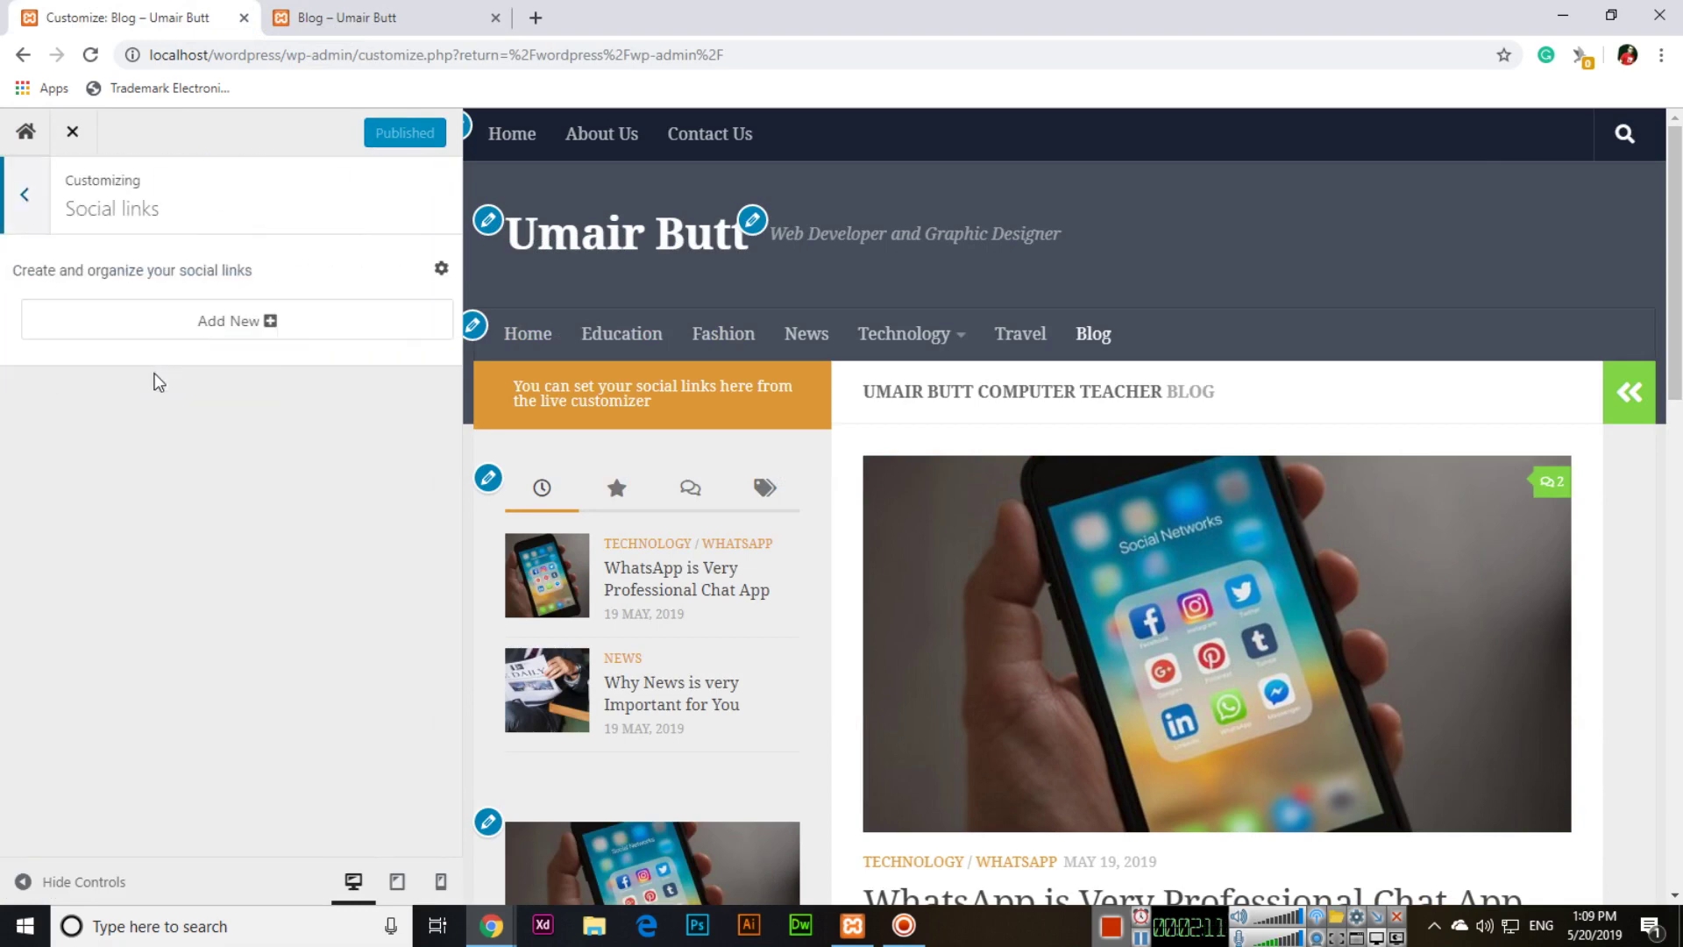
{"action": "left_click", "coordinate": [232, 324]}
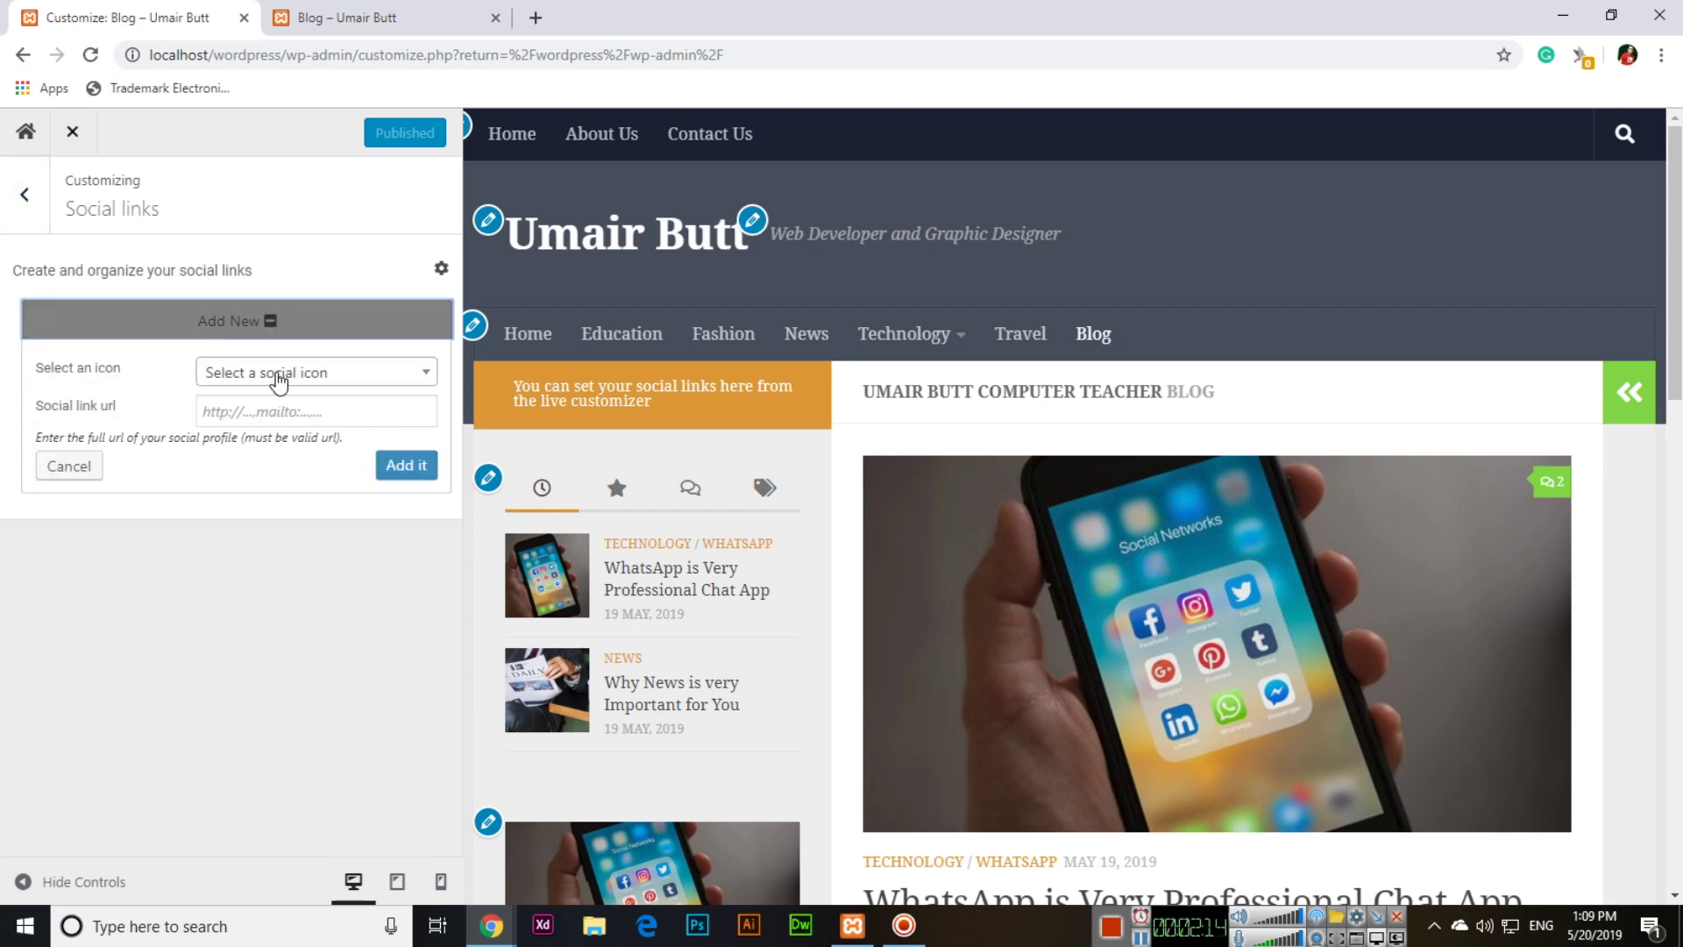
{"action": "left_click", "coordinate": [279, 380]}
{"action": "scroll", "coordinate": [300, 541], "scroll_direction": "down", "scroll_amount": 1}
{"action": "scroll", "coordinate": [301, 541], "scroll_direction": "down", "scroll_amount": 4}
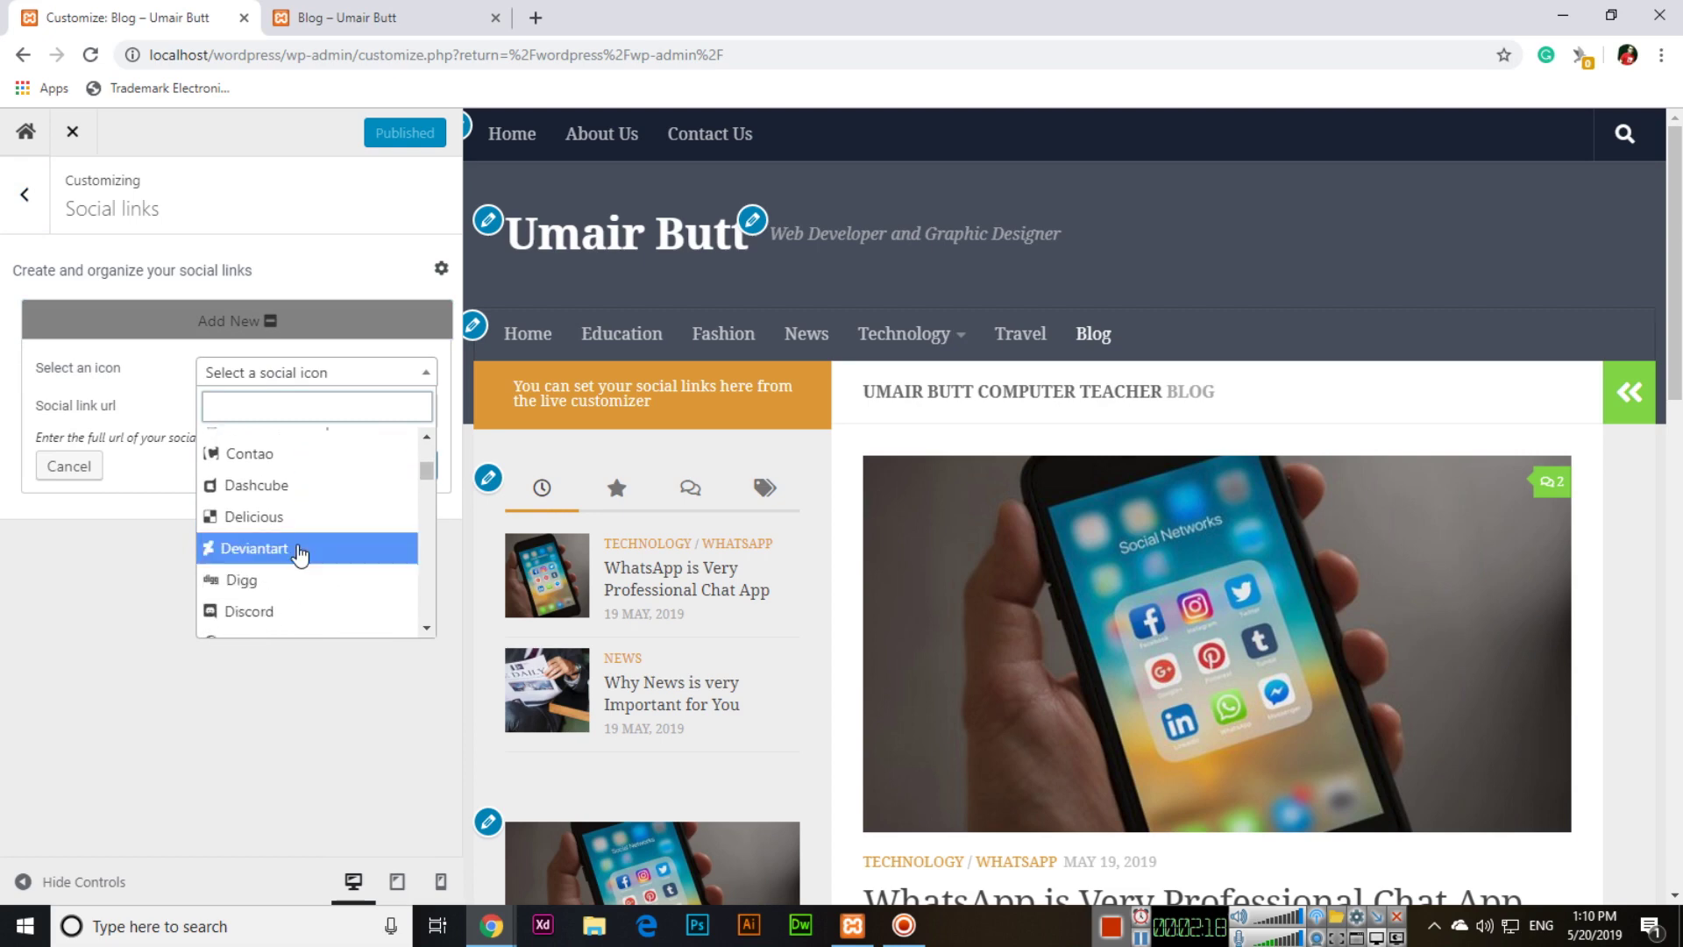
{"action": "scroll", "coordinate": [305, 552], "scroll_direction": "down", "scroll_amount": 4}
{"action": "scroll", "coordinate": [309, 552], "scroll_direction": "down", "scroll_amount": 2}
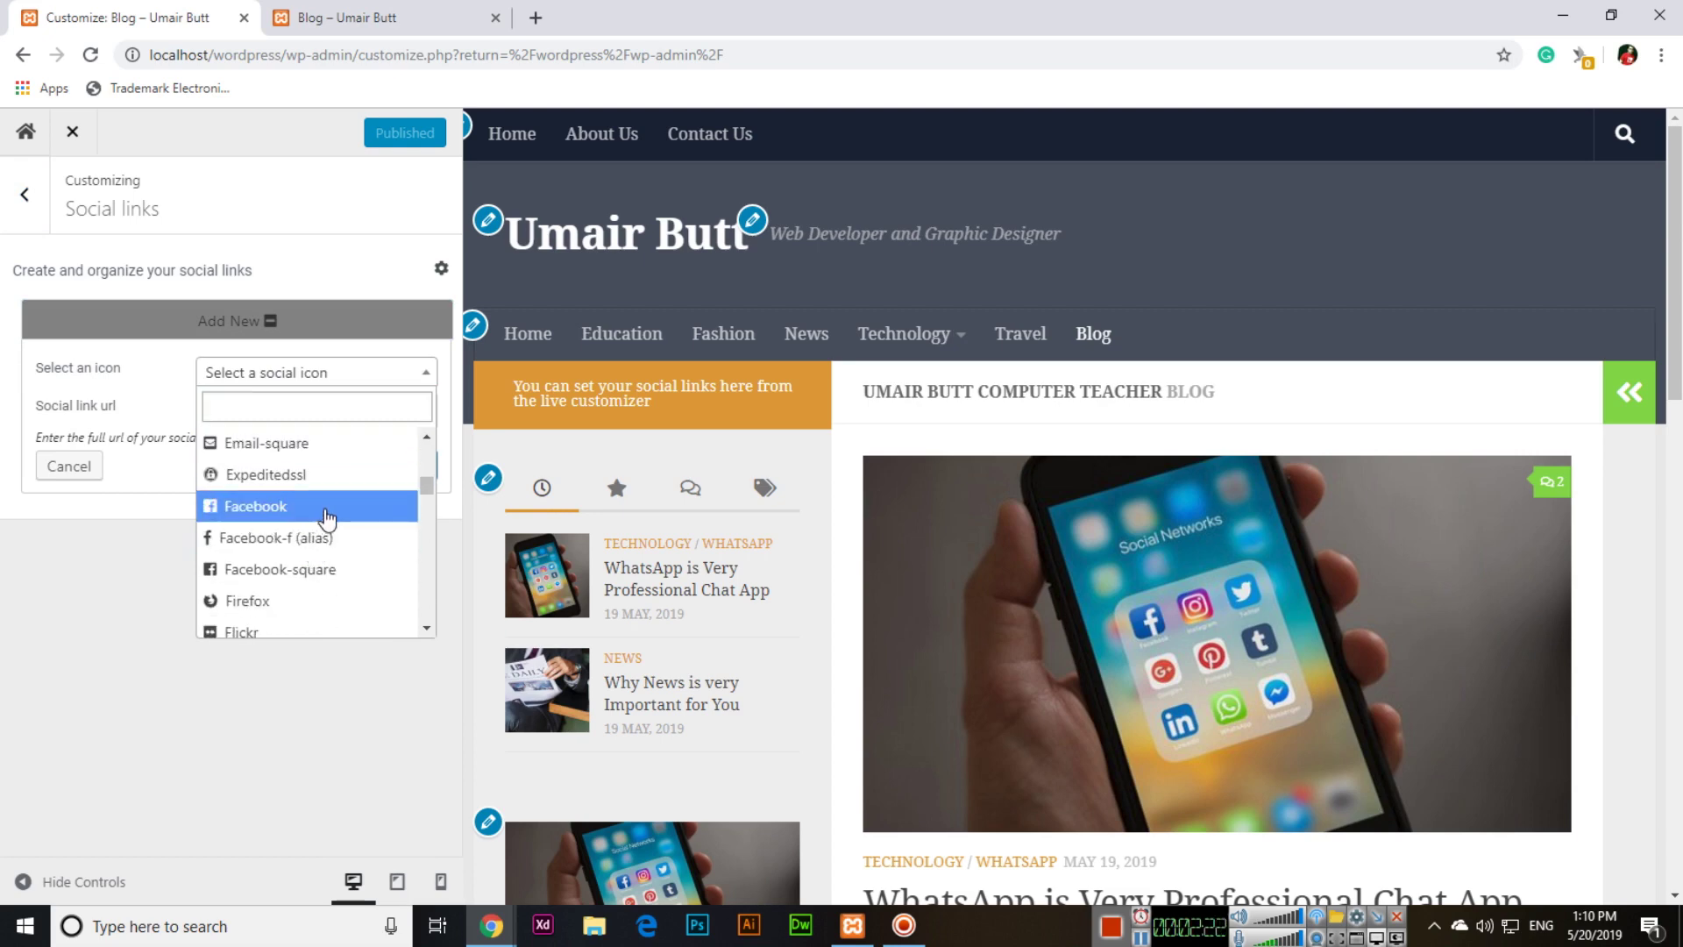
{"action": "left_click", "coordinate": [327, 513]}
{"action": "left_click", "coordinate": [313, 407]}
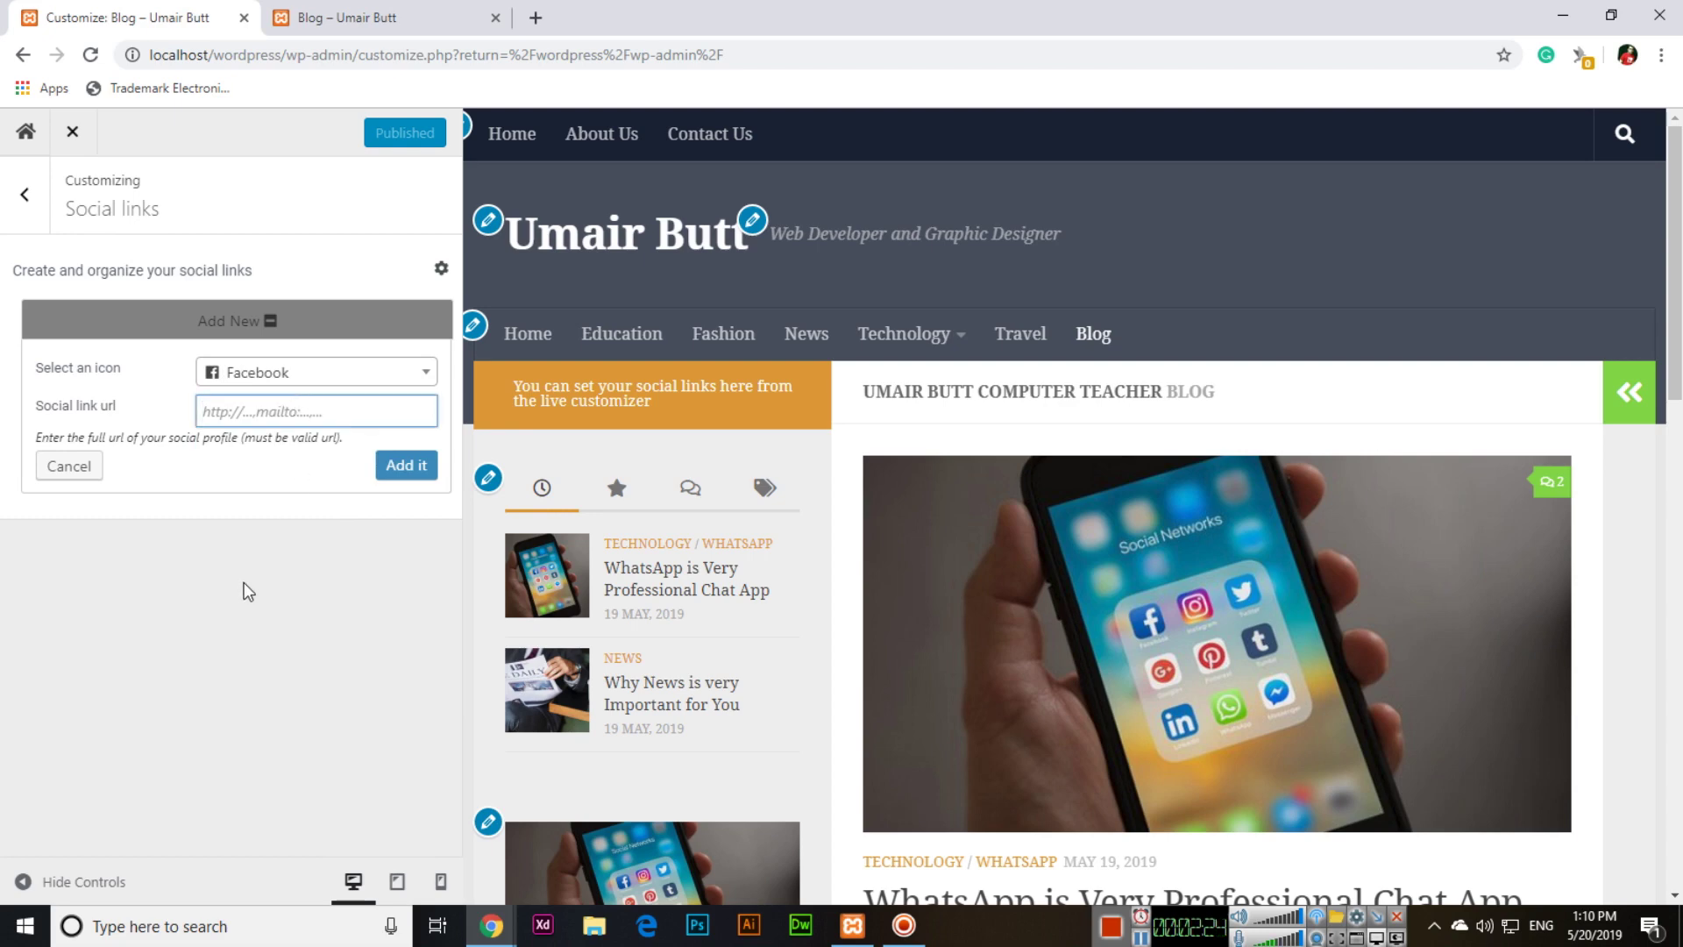
{"action": "type", "text": "https://www.facebook.com"}
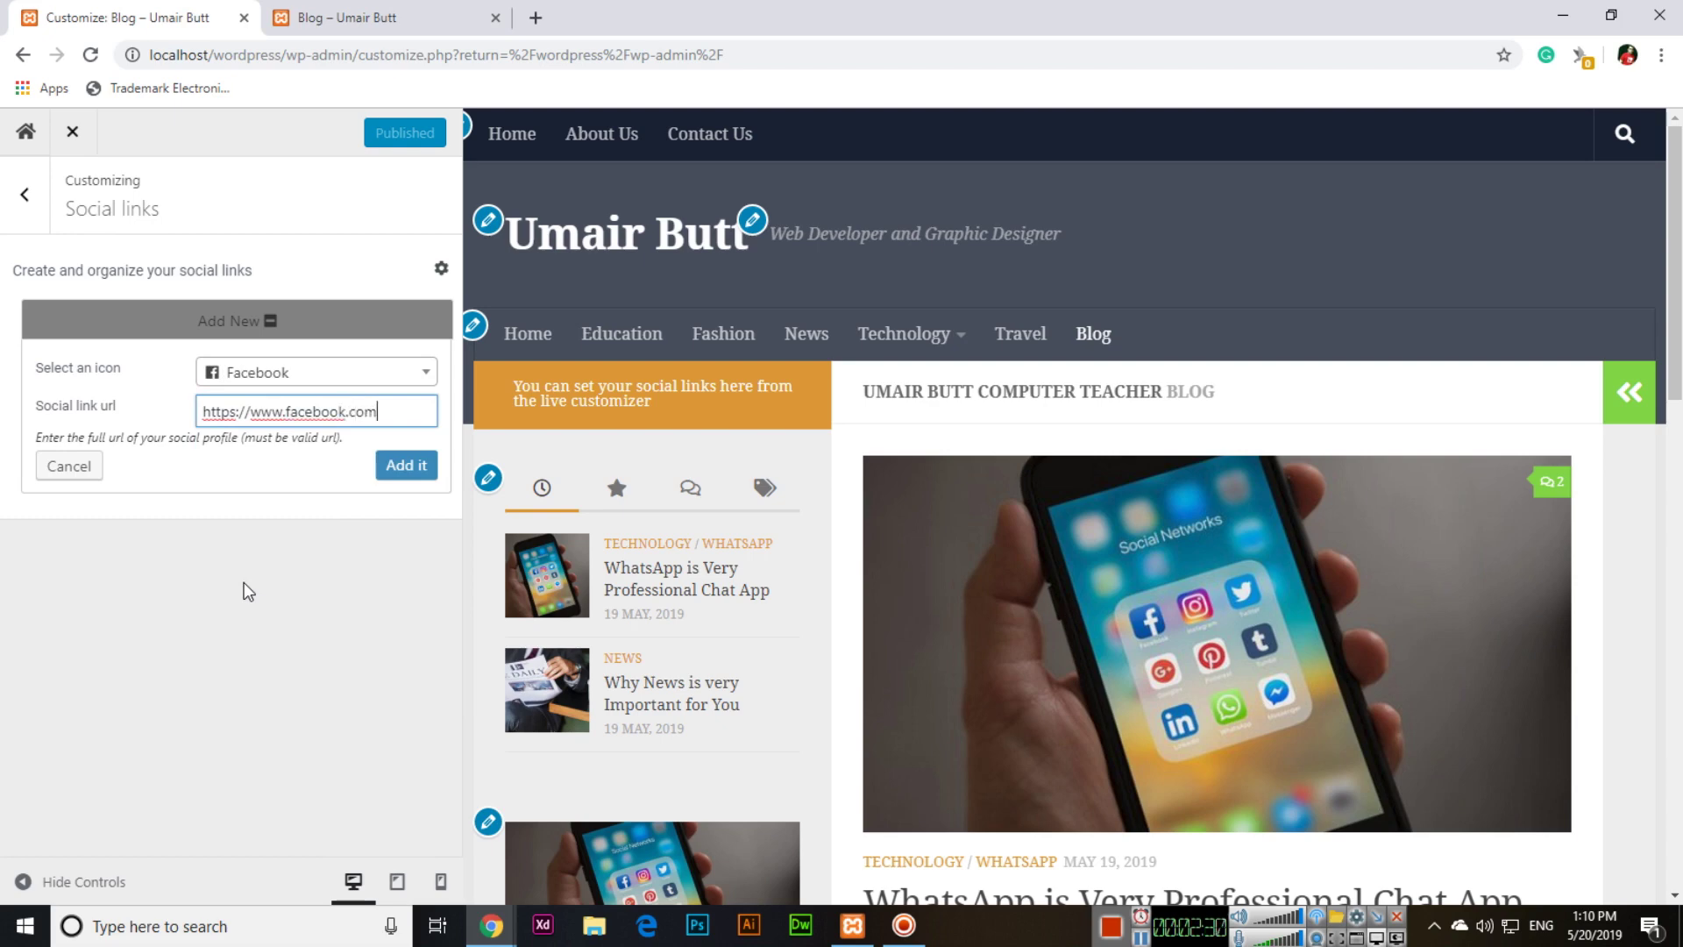
{"action": "left_click", "coordinate": [406, 470]}
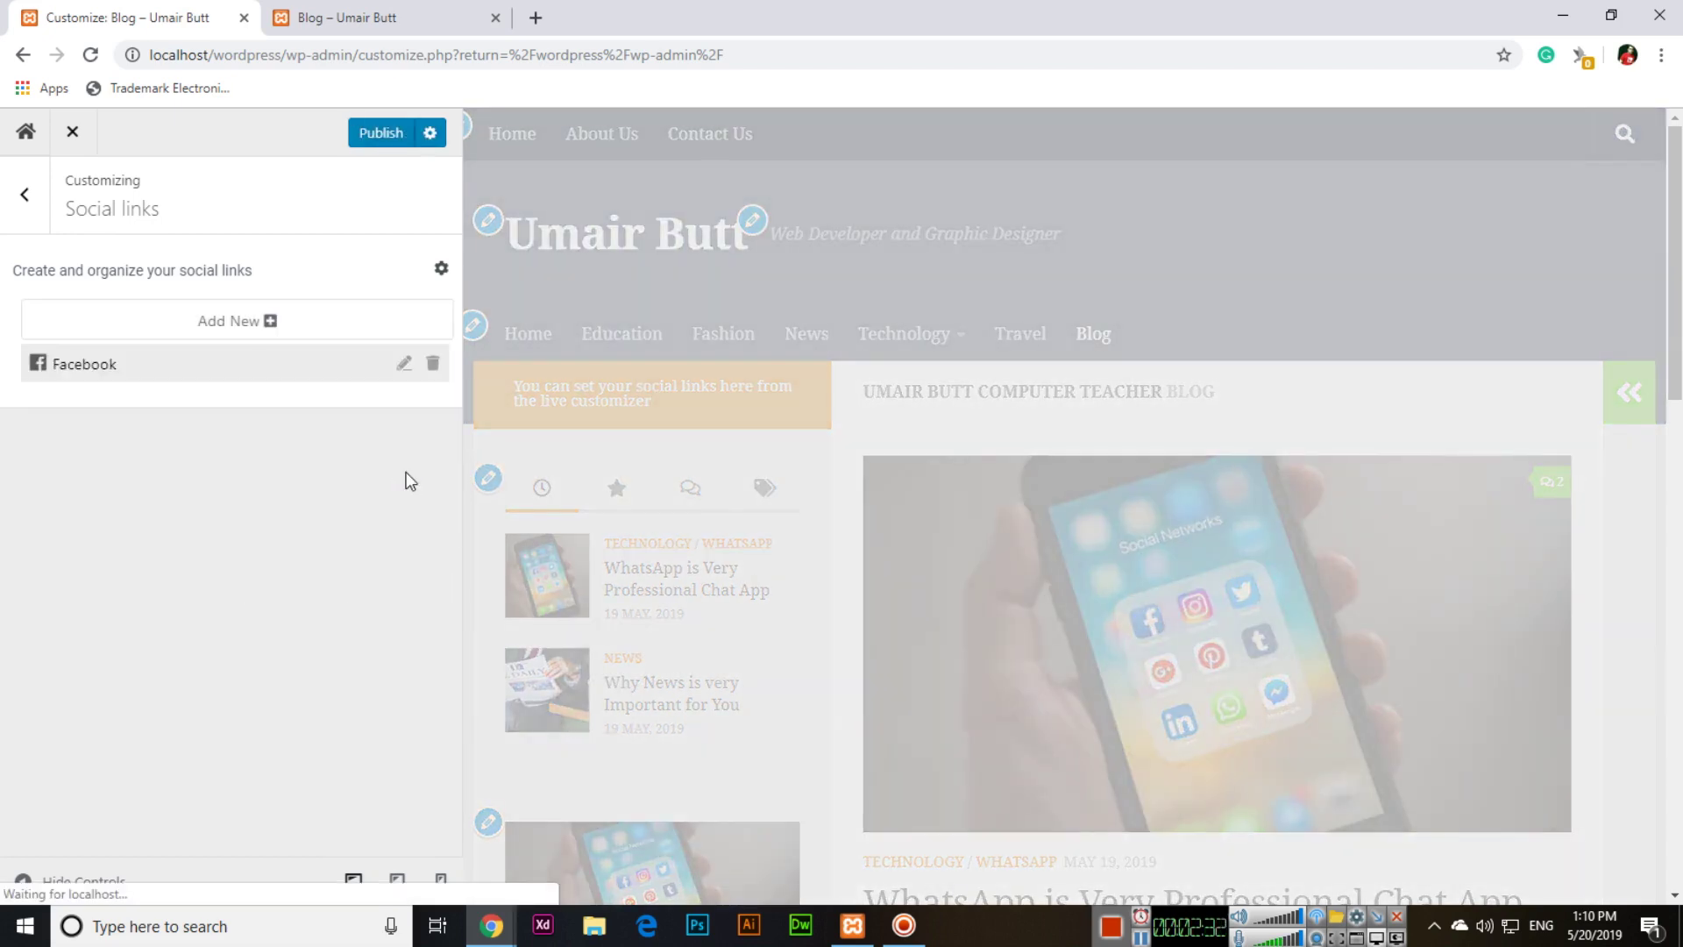
- Expand the Facebook link's settings and set its icon color to the blue preset swatch #1e73be
{"action": "left_click", "coordinate": [237, 364]}
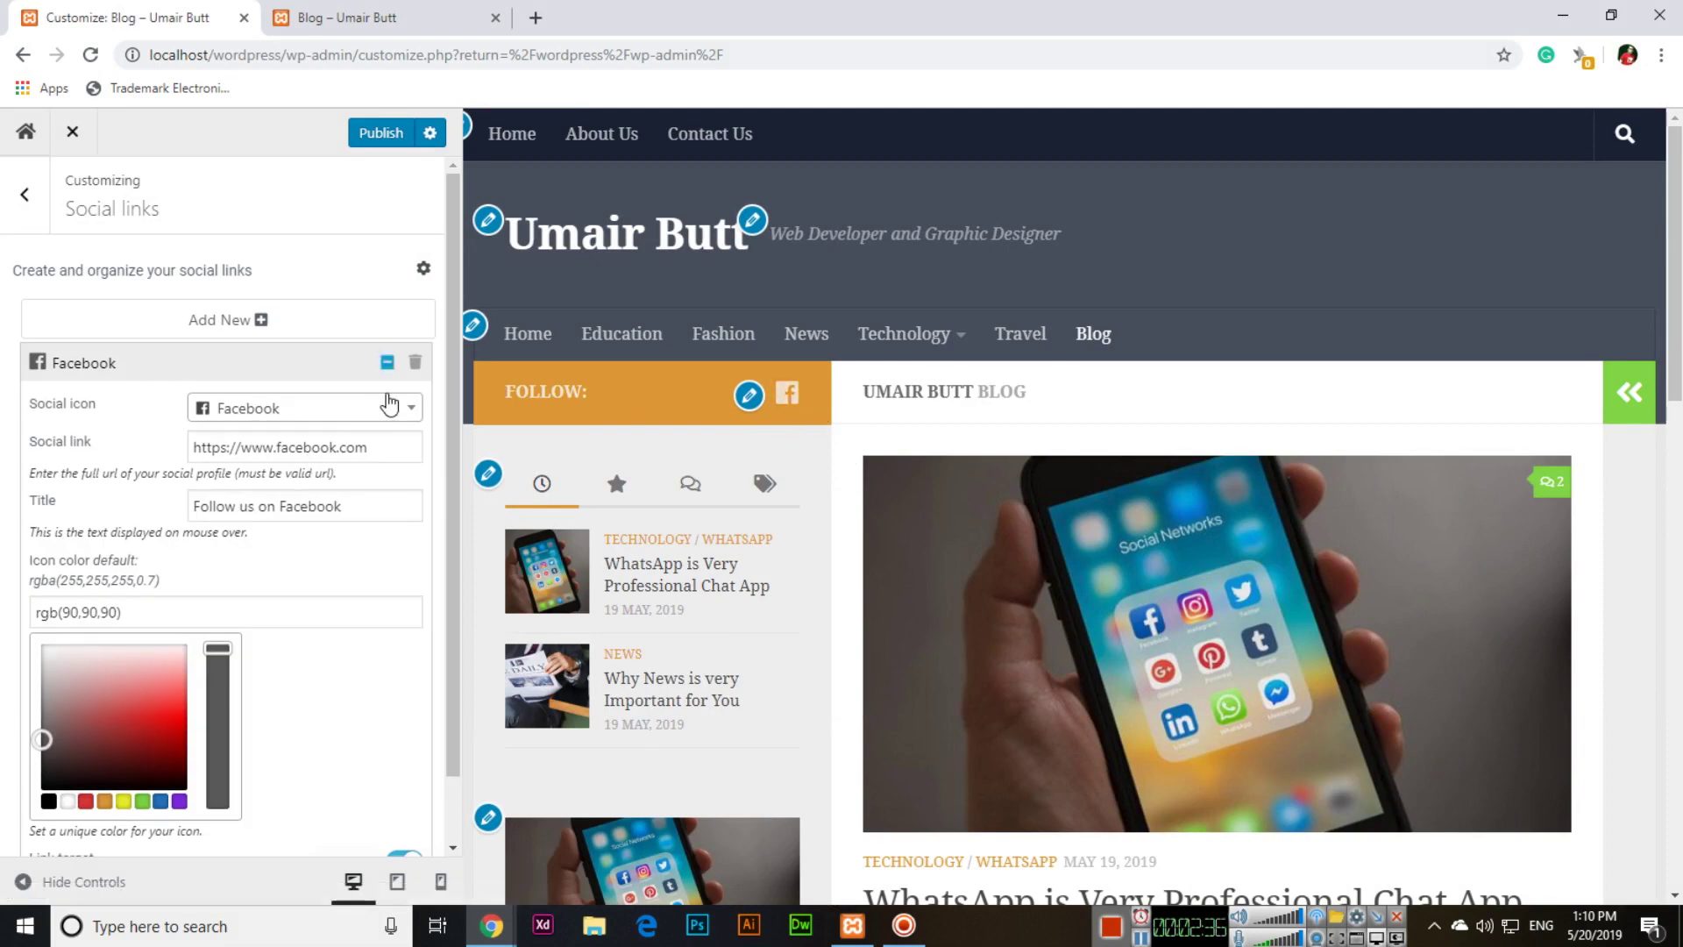
{"action": "scroll", "coordinate": [305, 508], "scroll_direction": "down", "scroll_amount": 1}
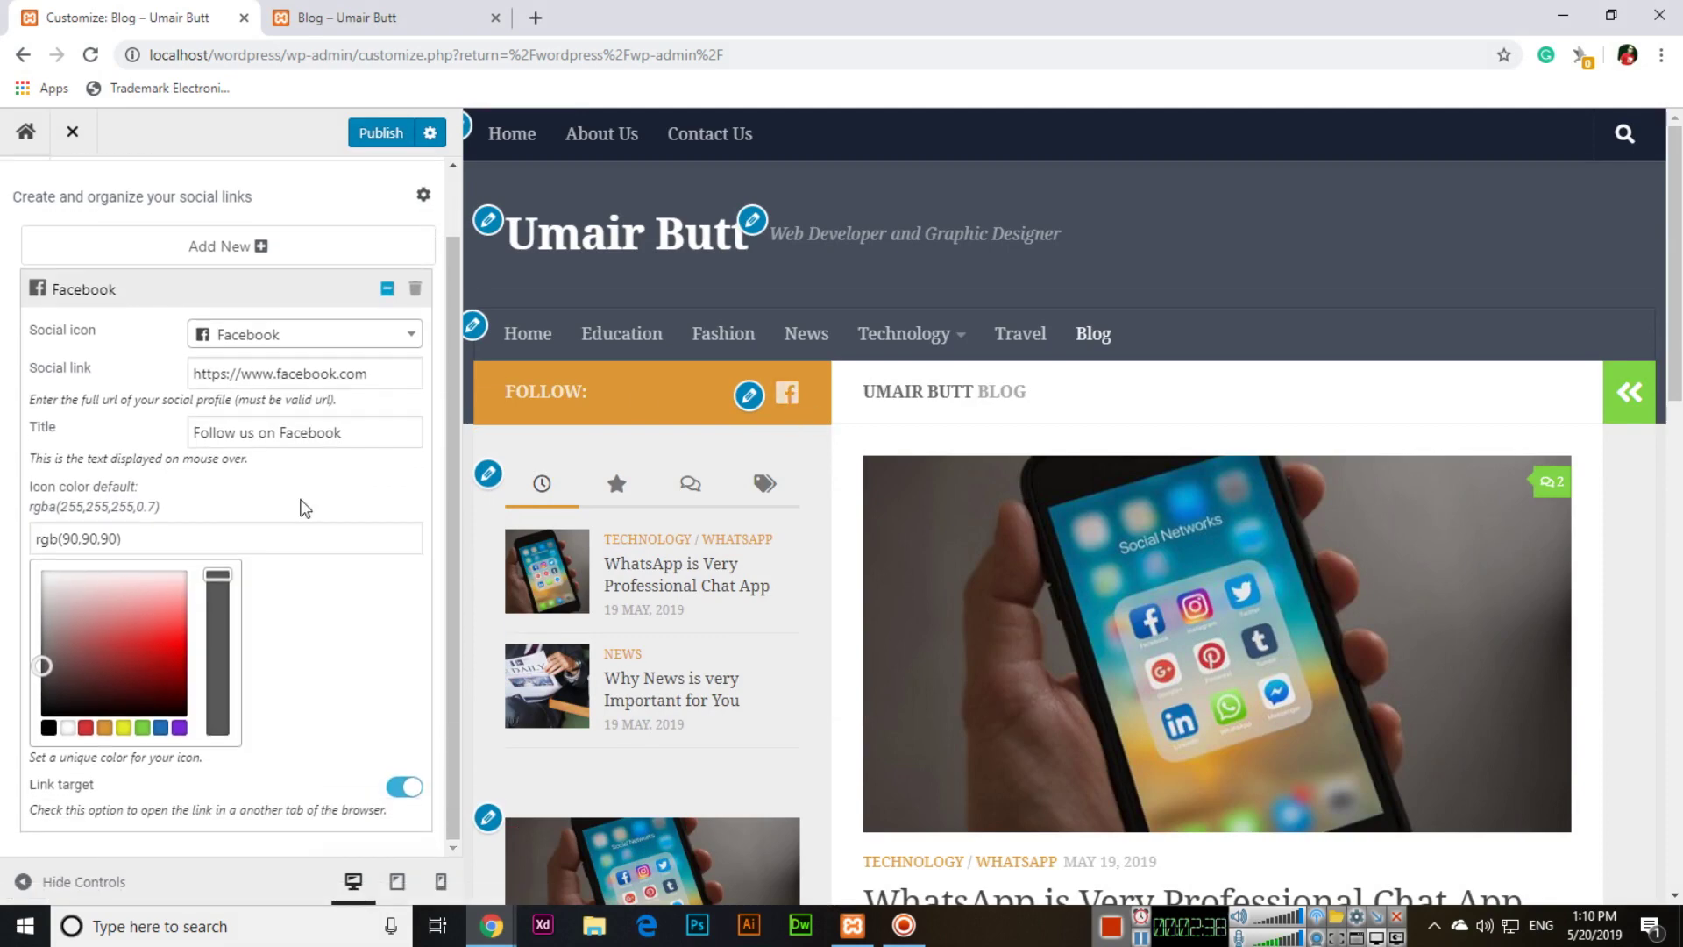
{"action": "left_click", "coordinate": [160, 729]}
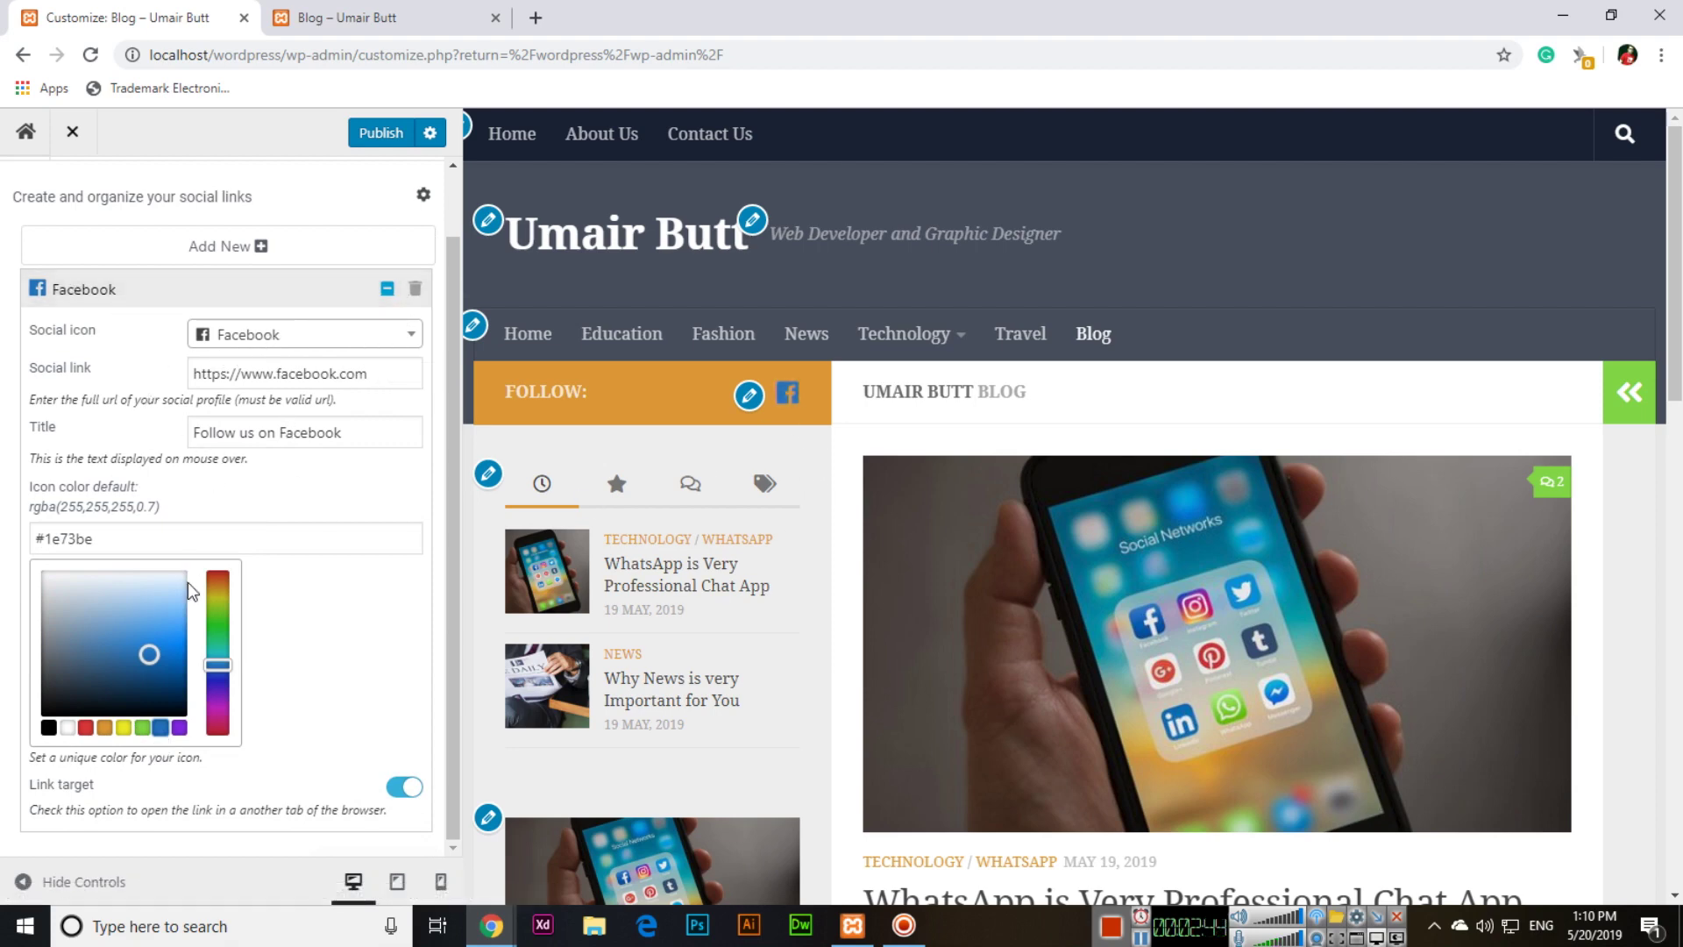
{"action": "scroll", "coordinate": [224, 525], "scroll_direction": "up", "scroll_amount": 2}
{"action": "left_click", "coordinate": [243, 322]}
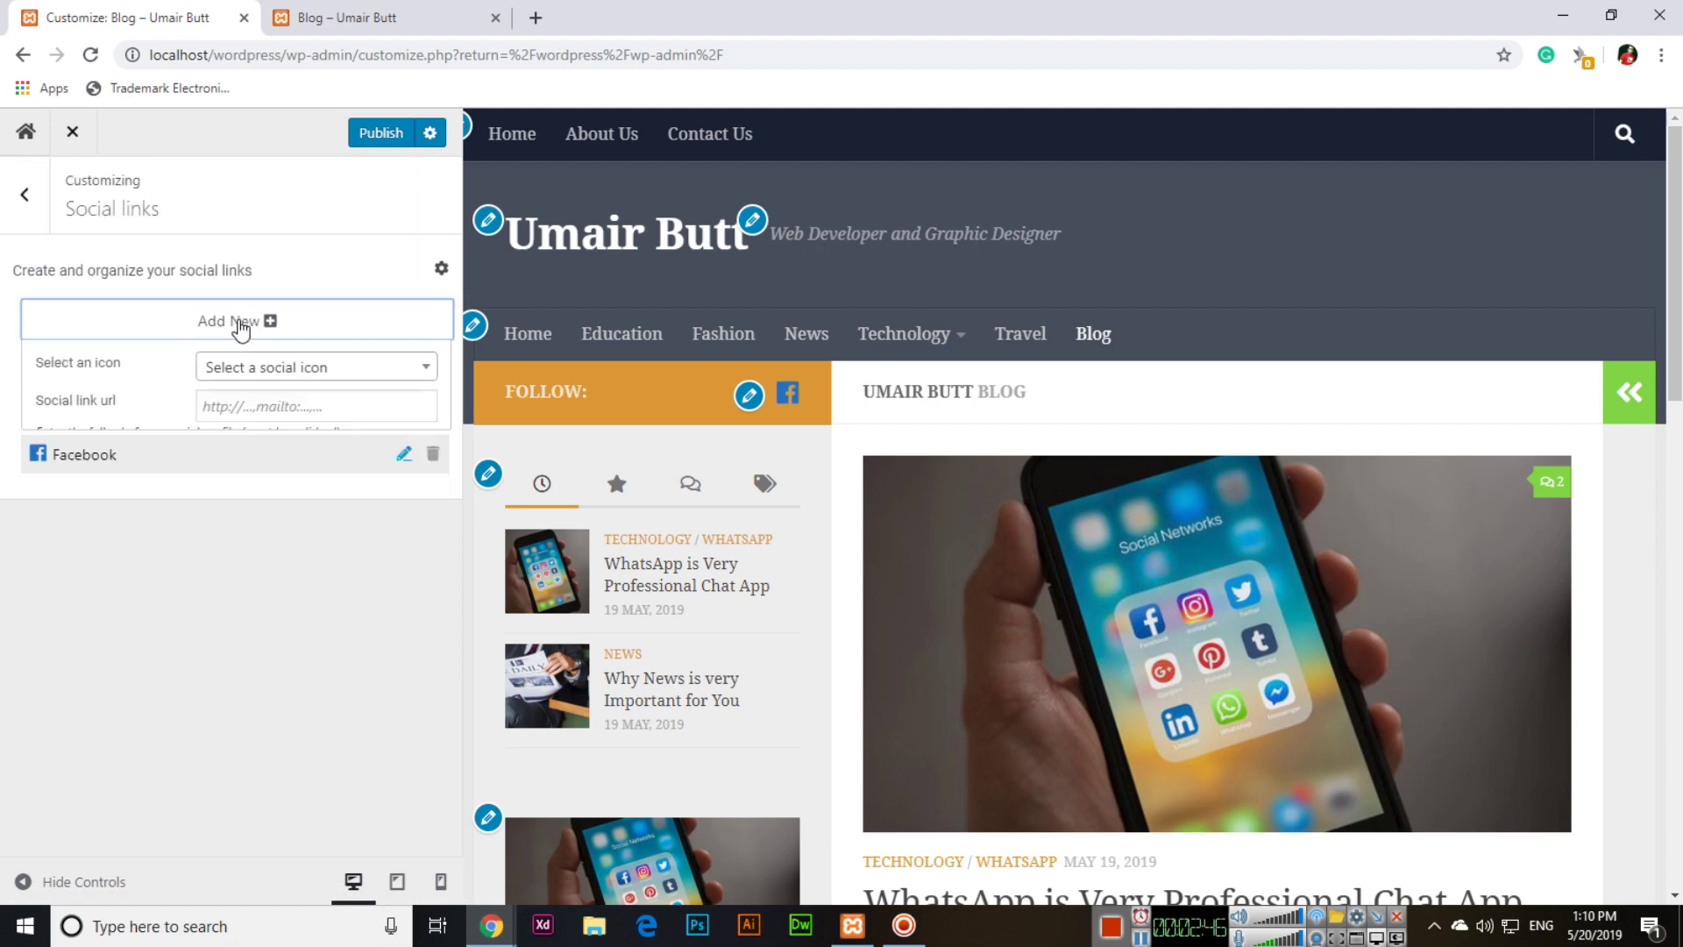
{"action": "left_click", "coordinate": [272, 375]}
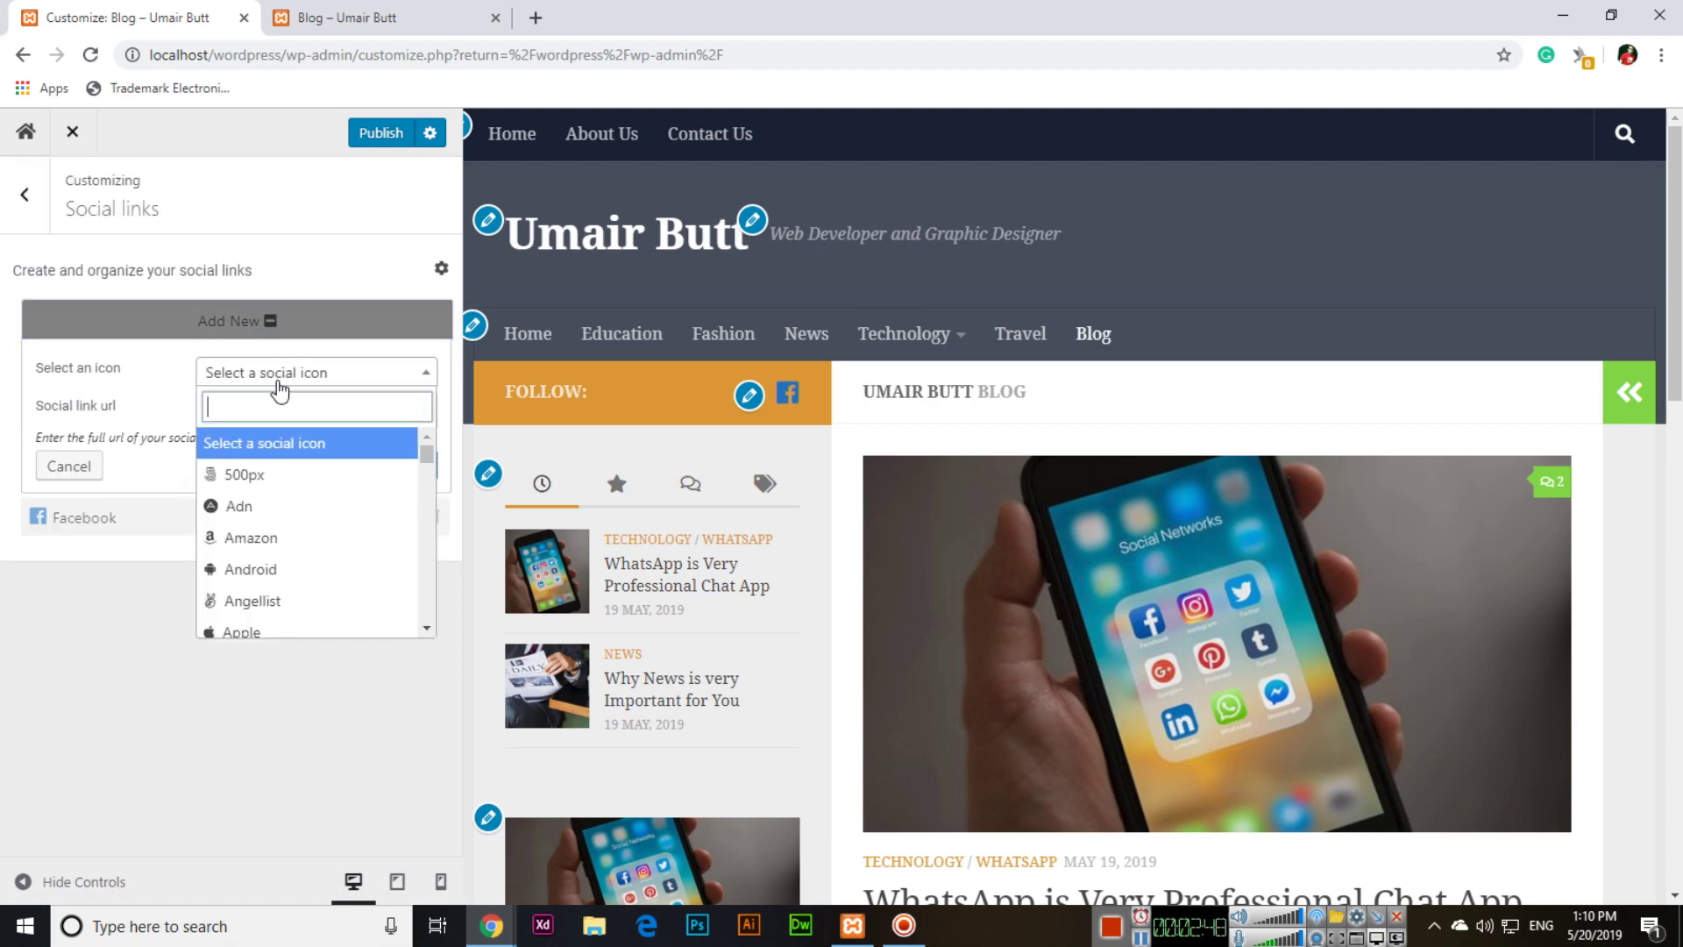
{"action": "type", "text": "twitter"}
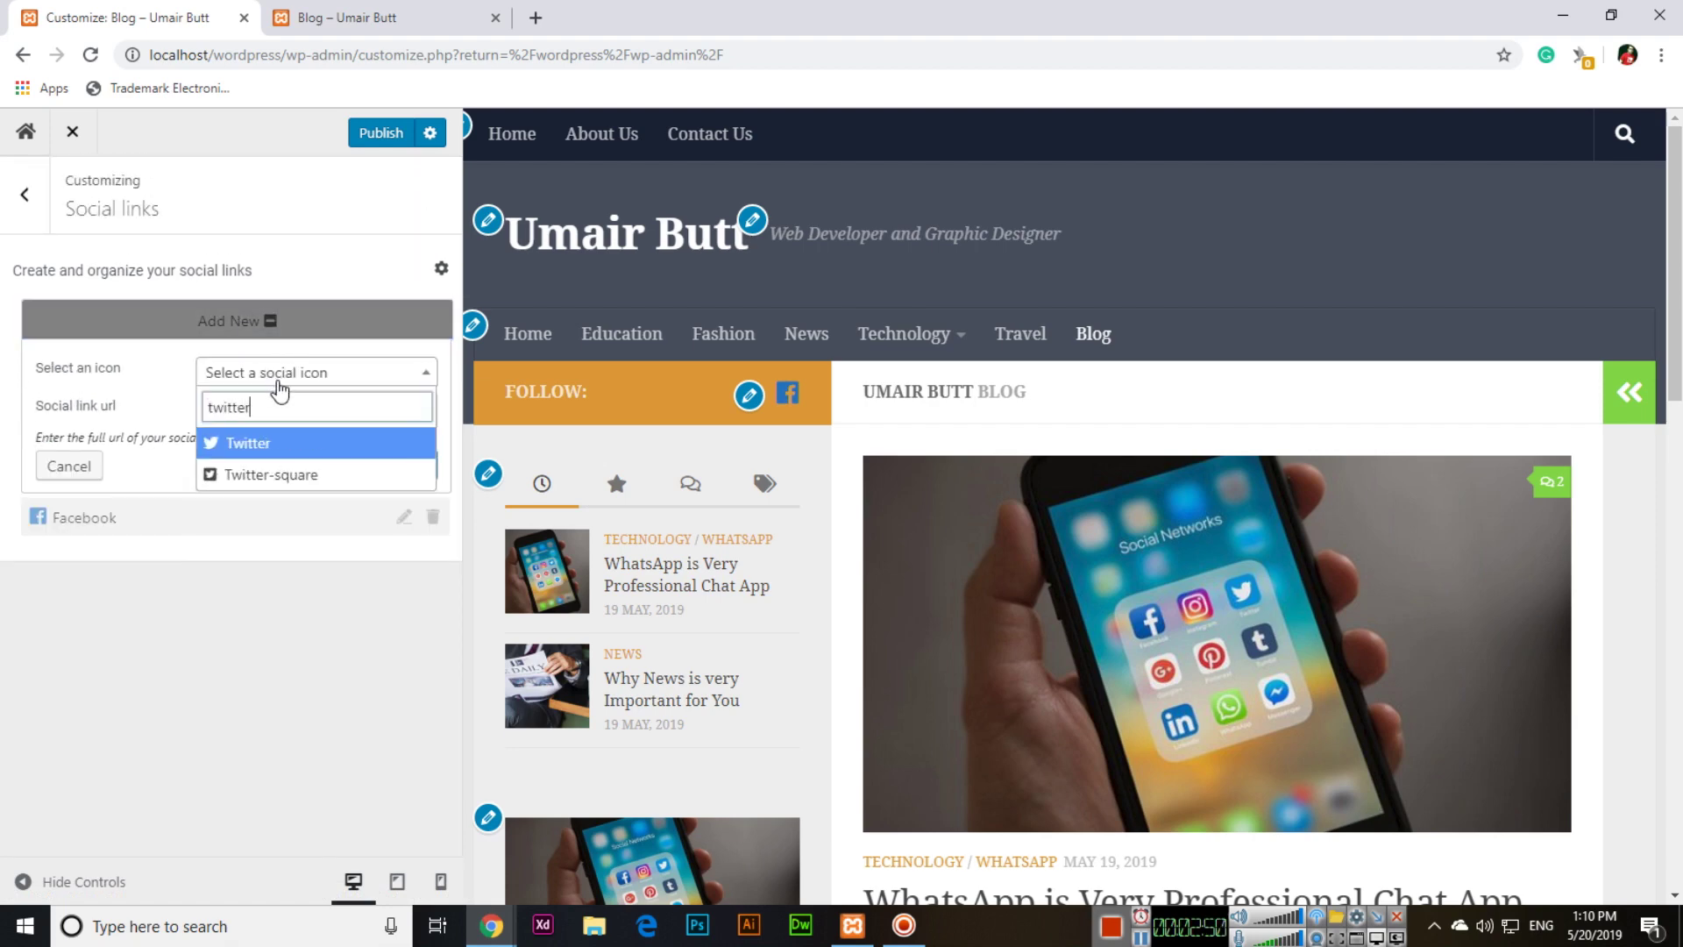
{"action": "left_click", "coordinate": [261, 440]}
{"action": "left_click", "coordinate": [289, 420]}
{"action": "type", "text": "https://www.twitter.com"}
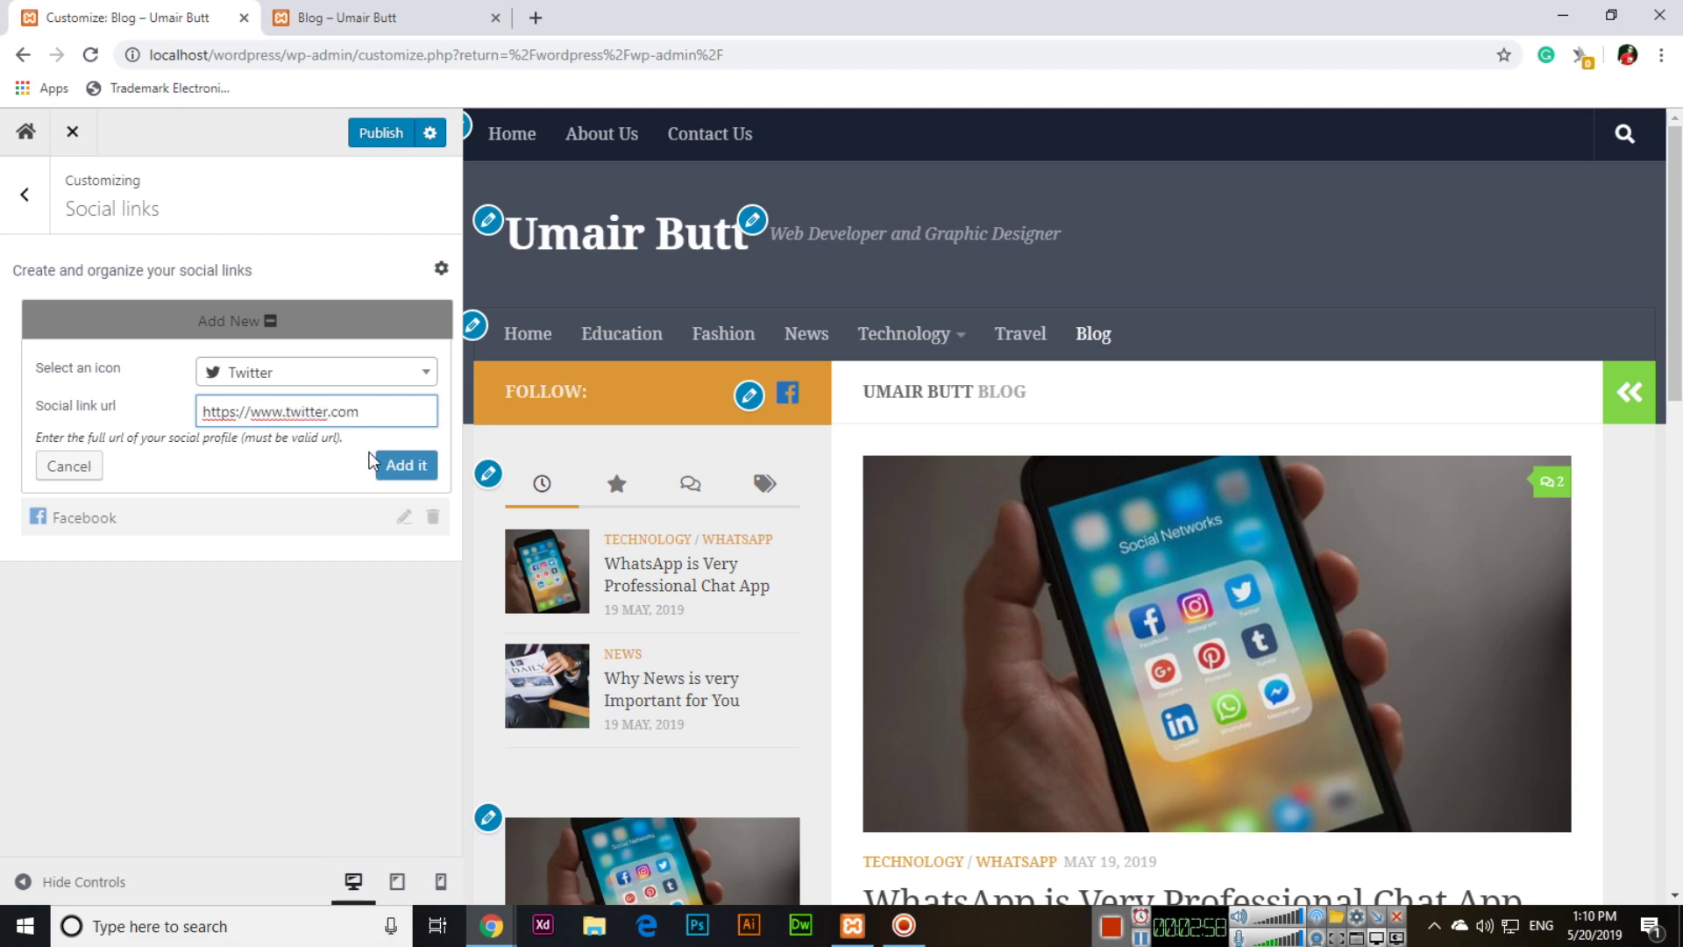
{"action": "left_click", "coordinate": [402, 466]}
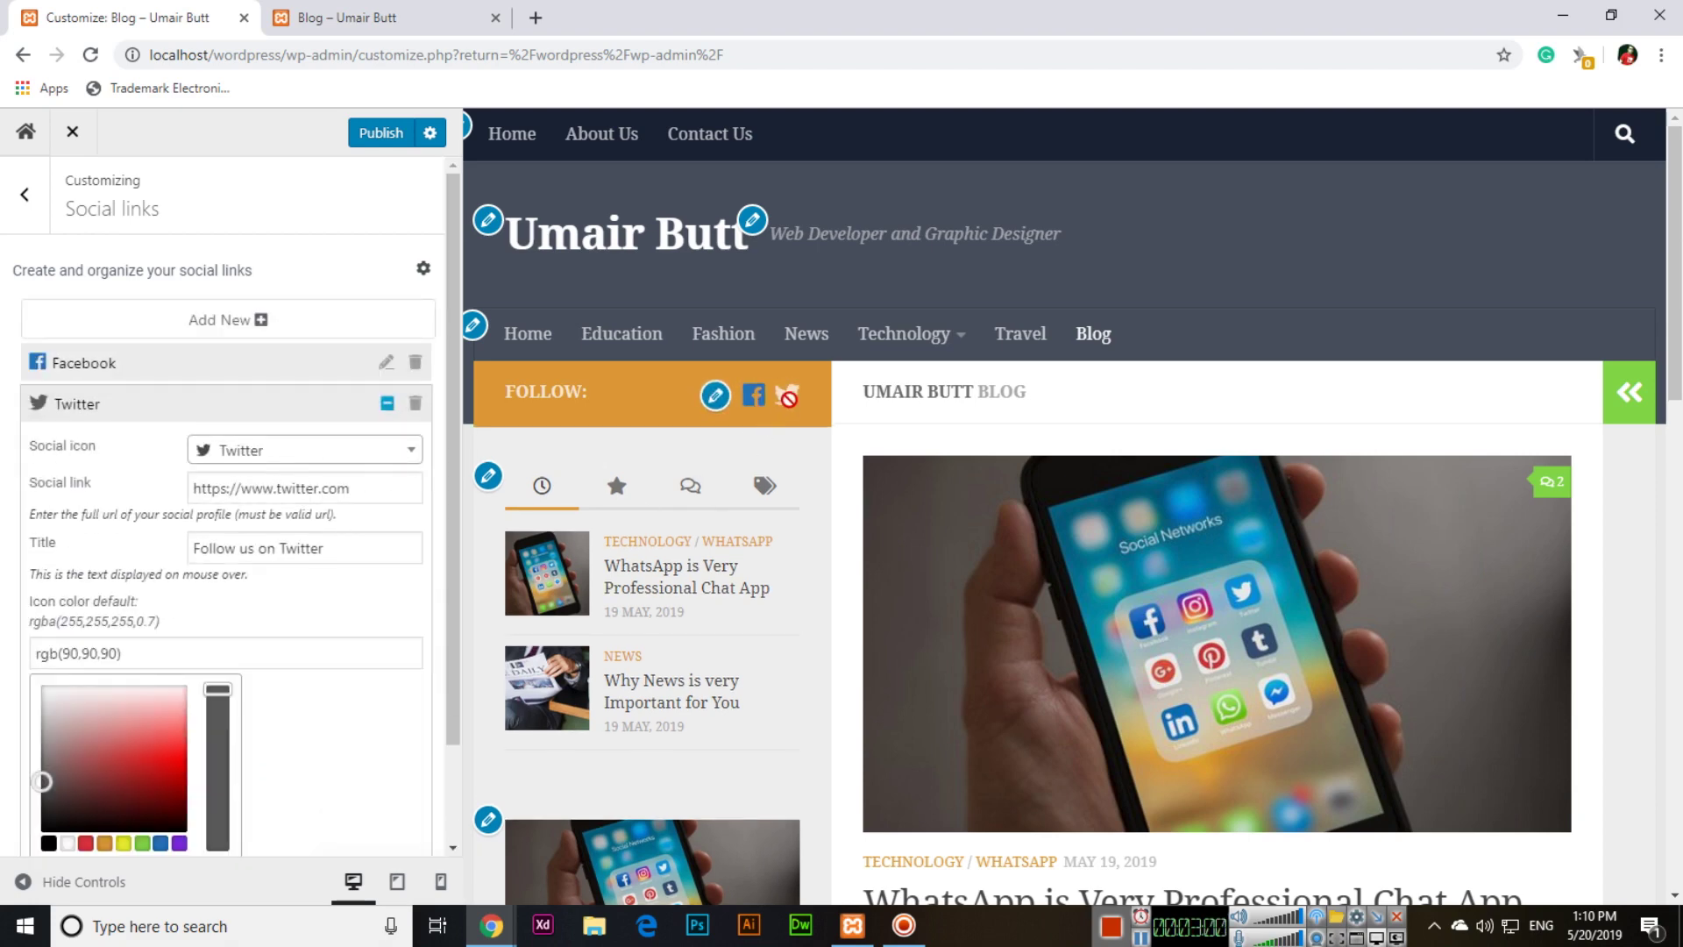
- Set the Twitter link's icon color to the light blue #b6d8f6, starting from the blue preset swatch
{"action": "scroll", "coordinate": [140, 612], "scroll_direction": "down", "scroll_amount": 2}
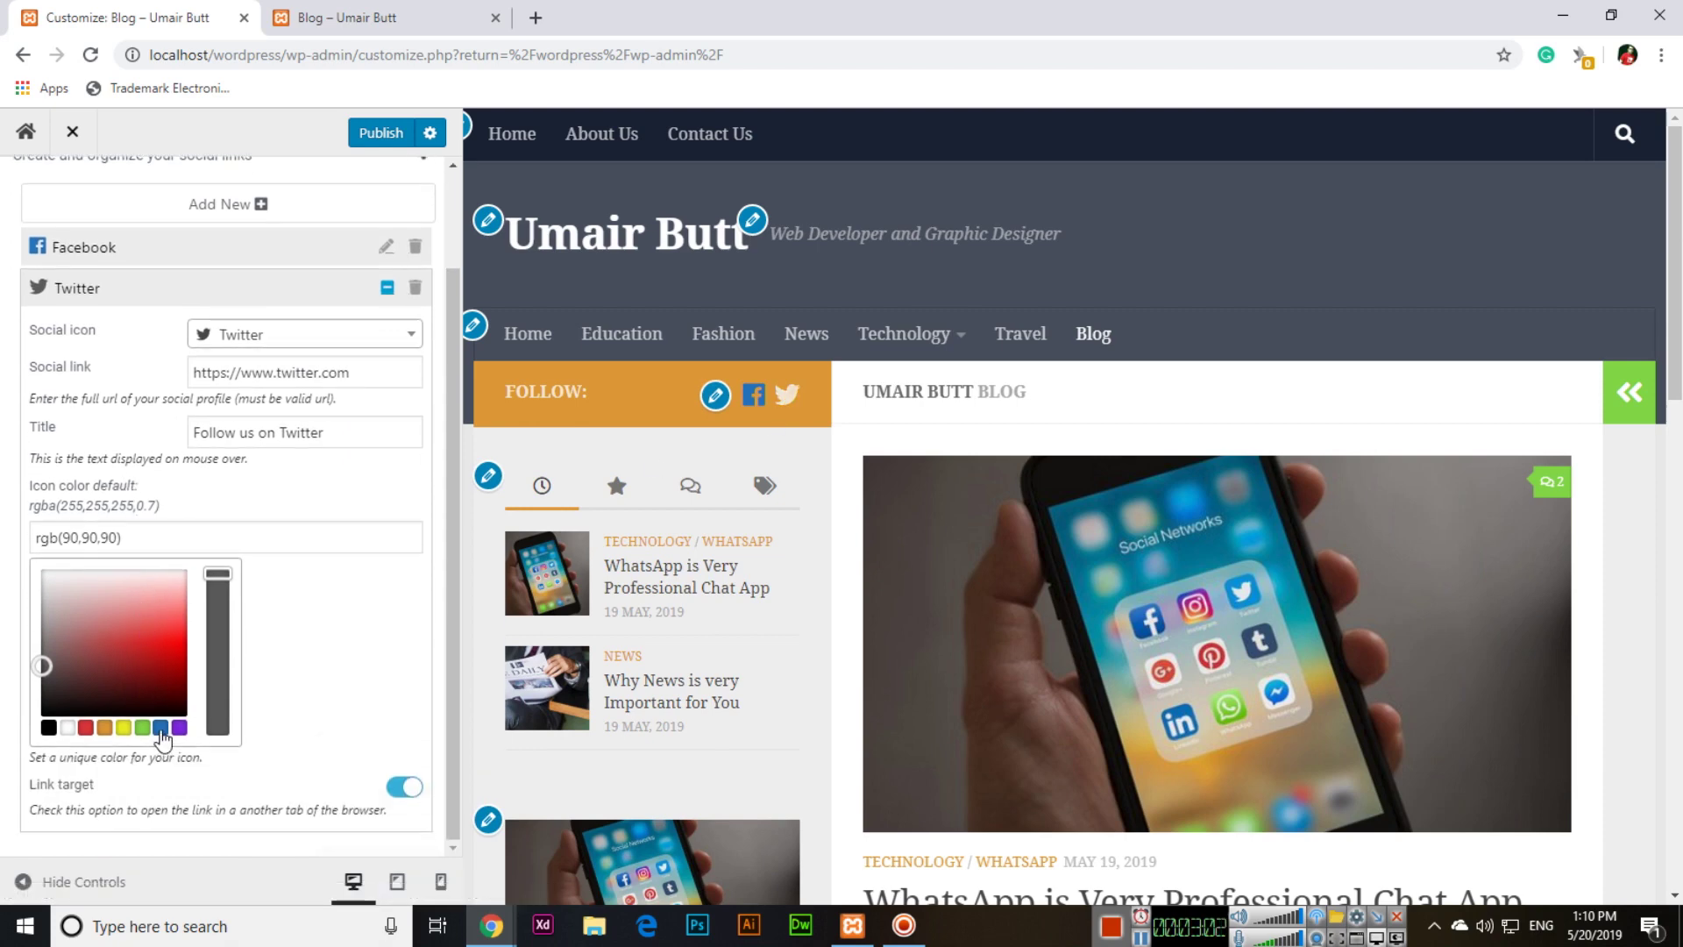
{"action": "left_click", "coordinate": [161, 727]}
{"action": "left_click", "coordinate": [153, 607]}
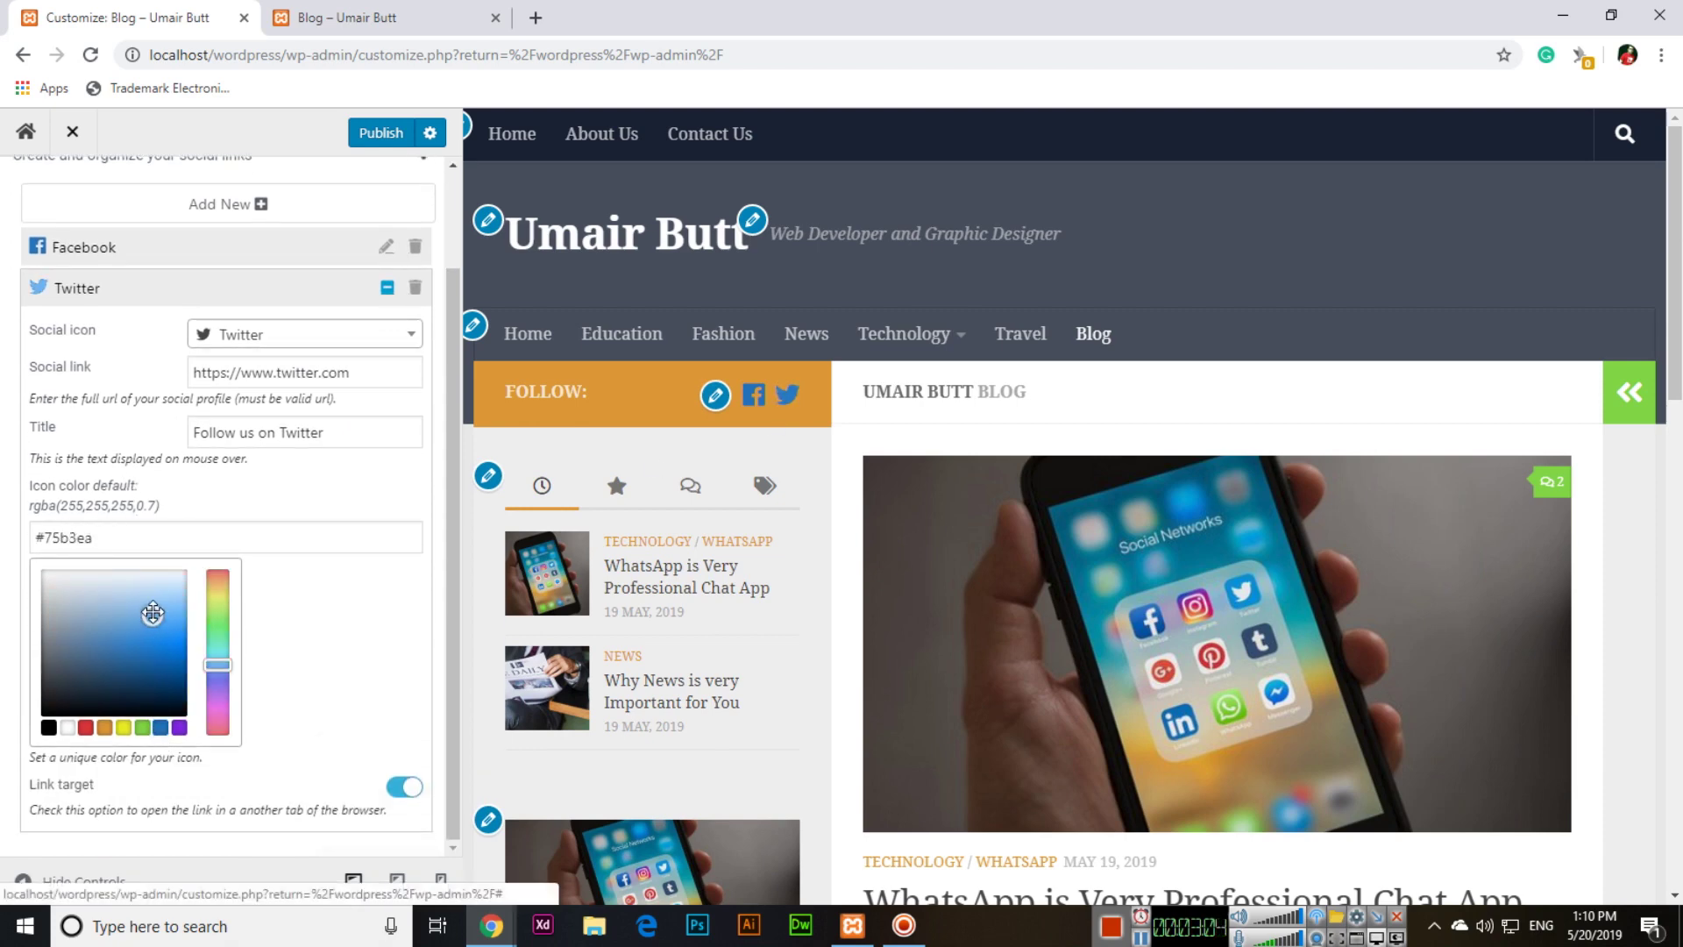
{"action": "left_click_drag", "start_coordinate": [156, 607], "coordinate": [188, 618]}
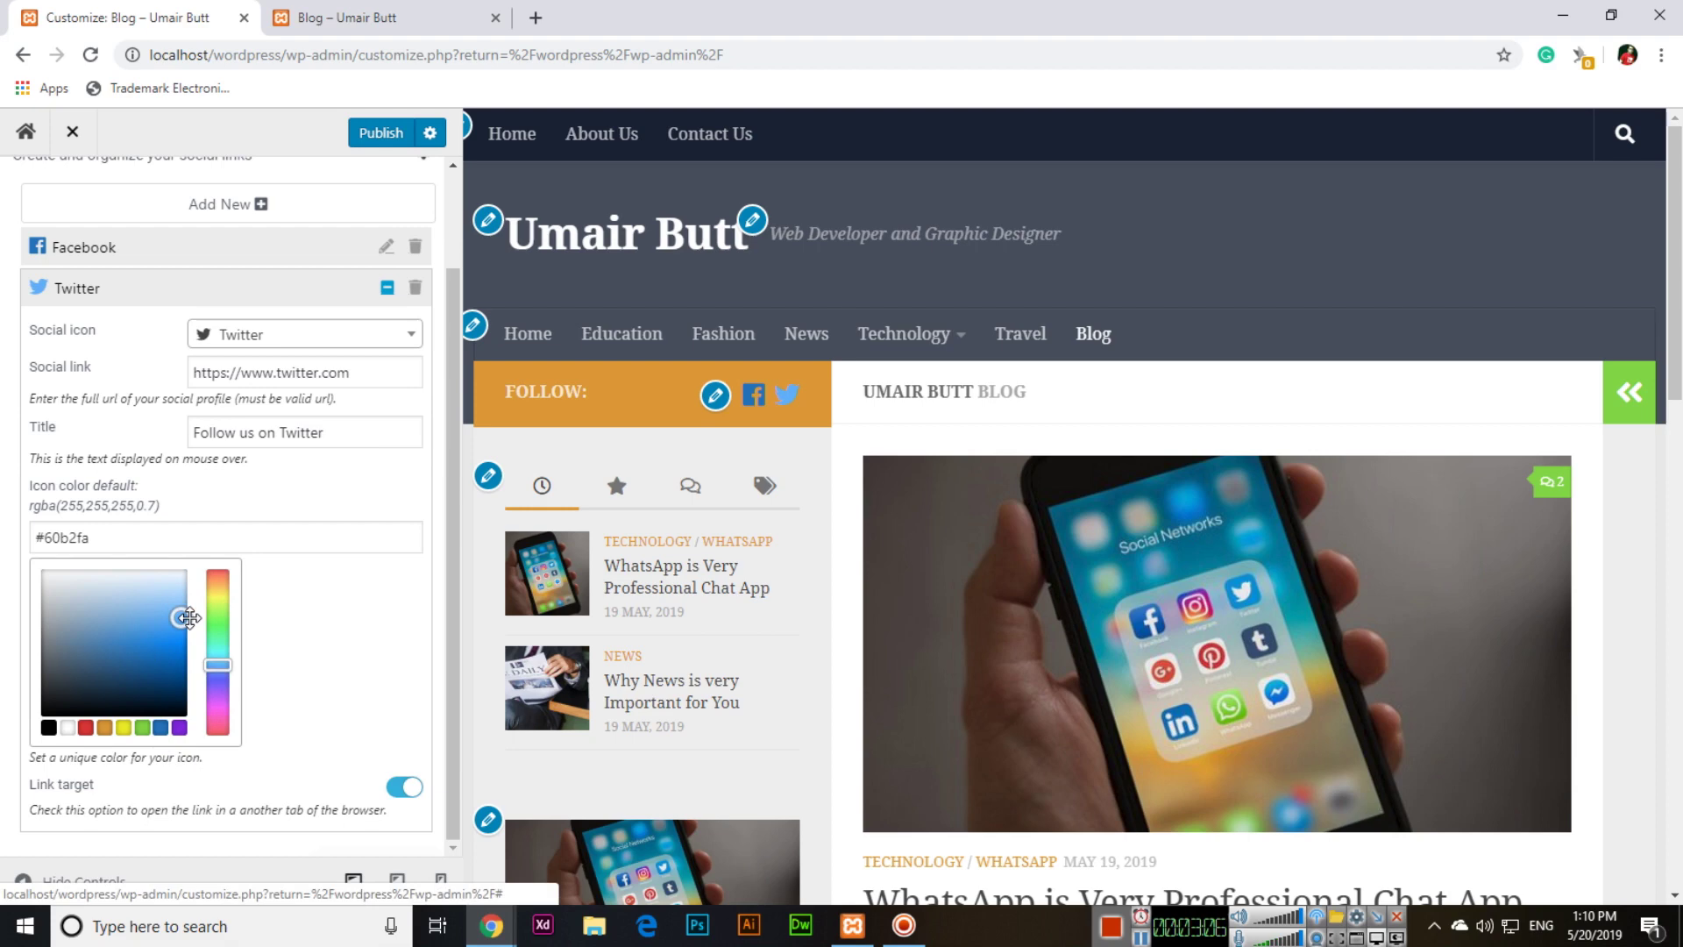
{"action": "left_click", "coordinate": [159, 599]}
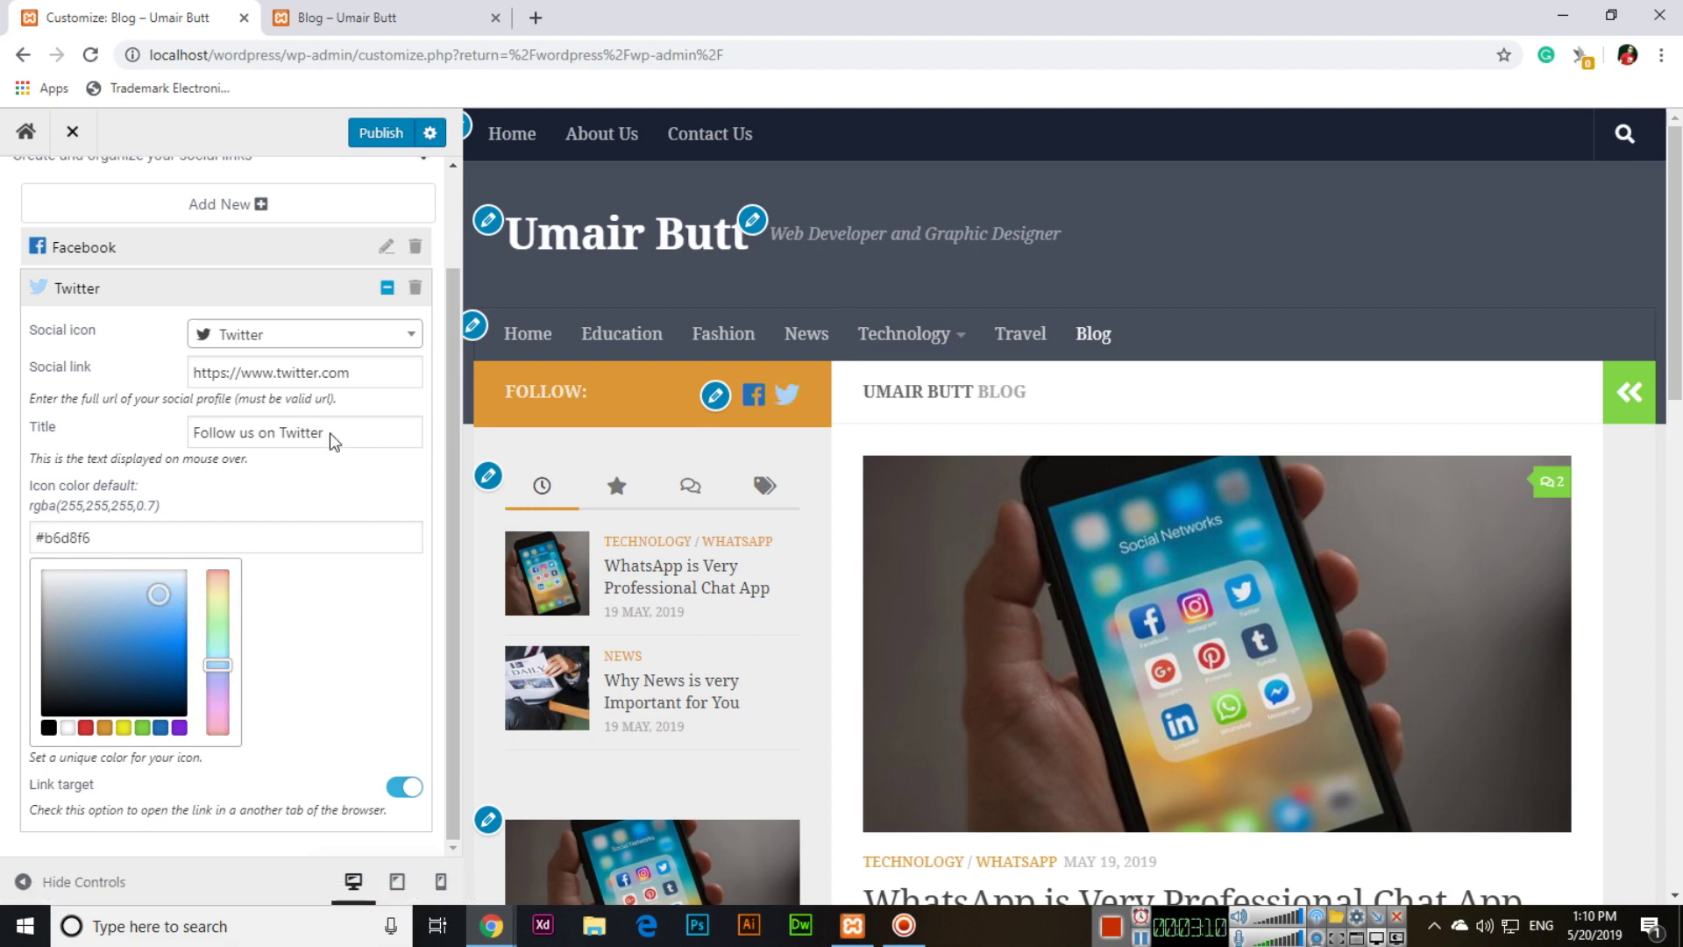
- Publish the social link changes and check the icons on the reloaded Blog page in the other browser tab
{"action": "left_click", "coordinate": [386, 16]}
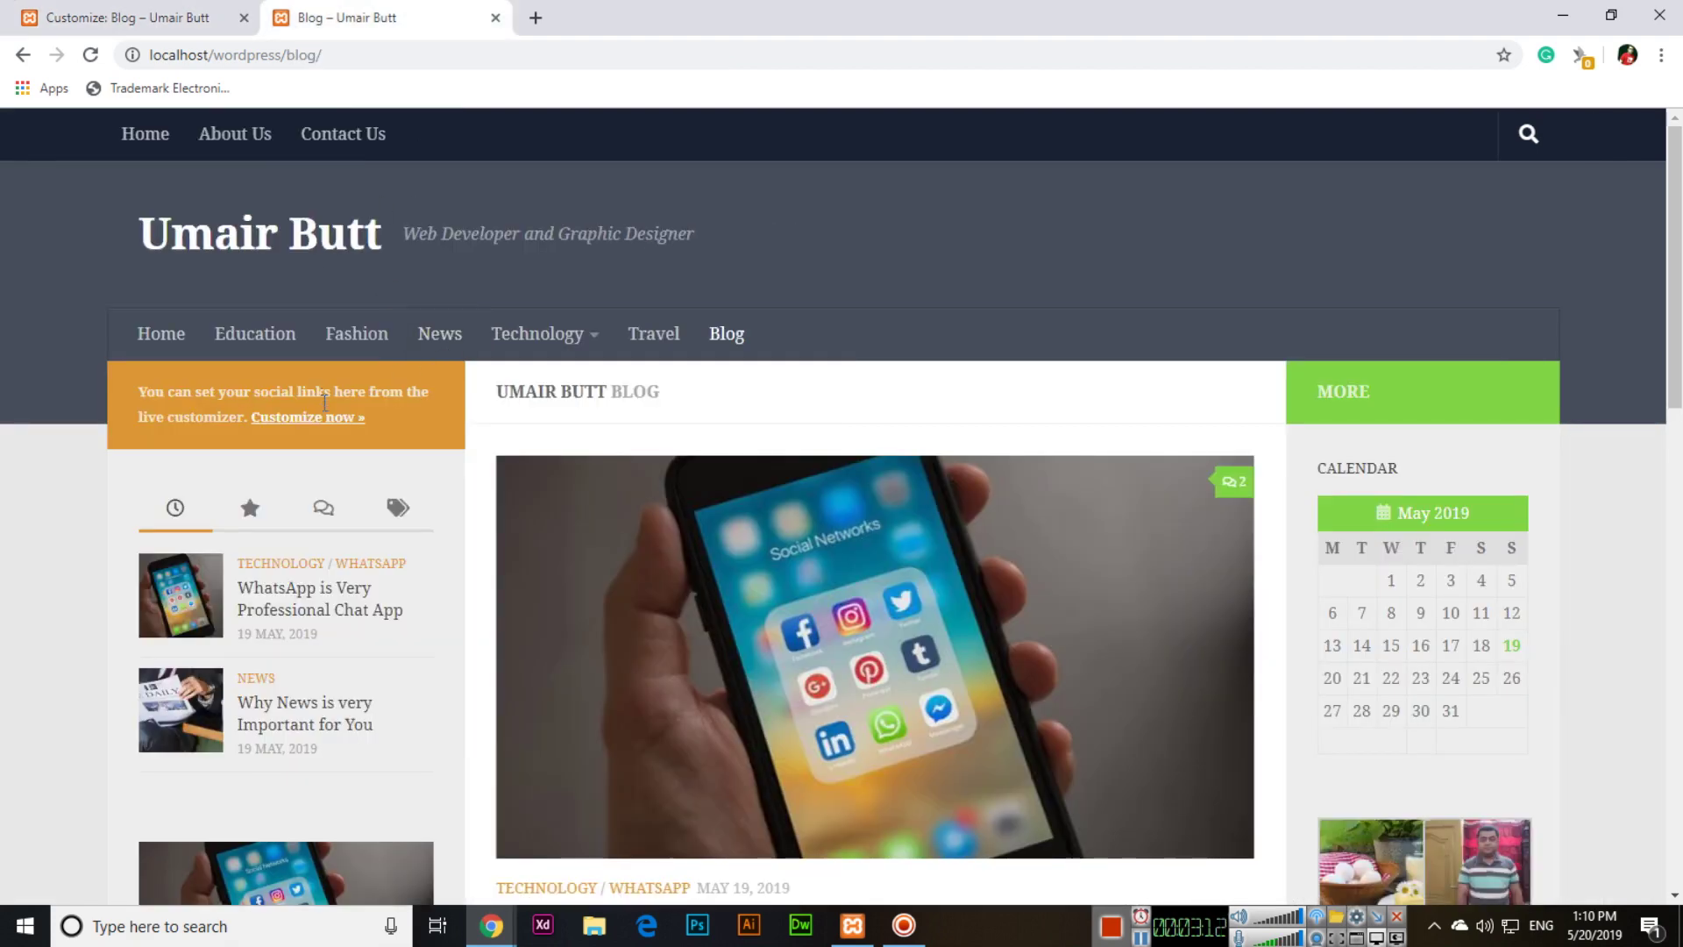
{"action": "key", "text": "F5"}
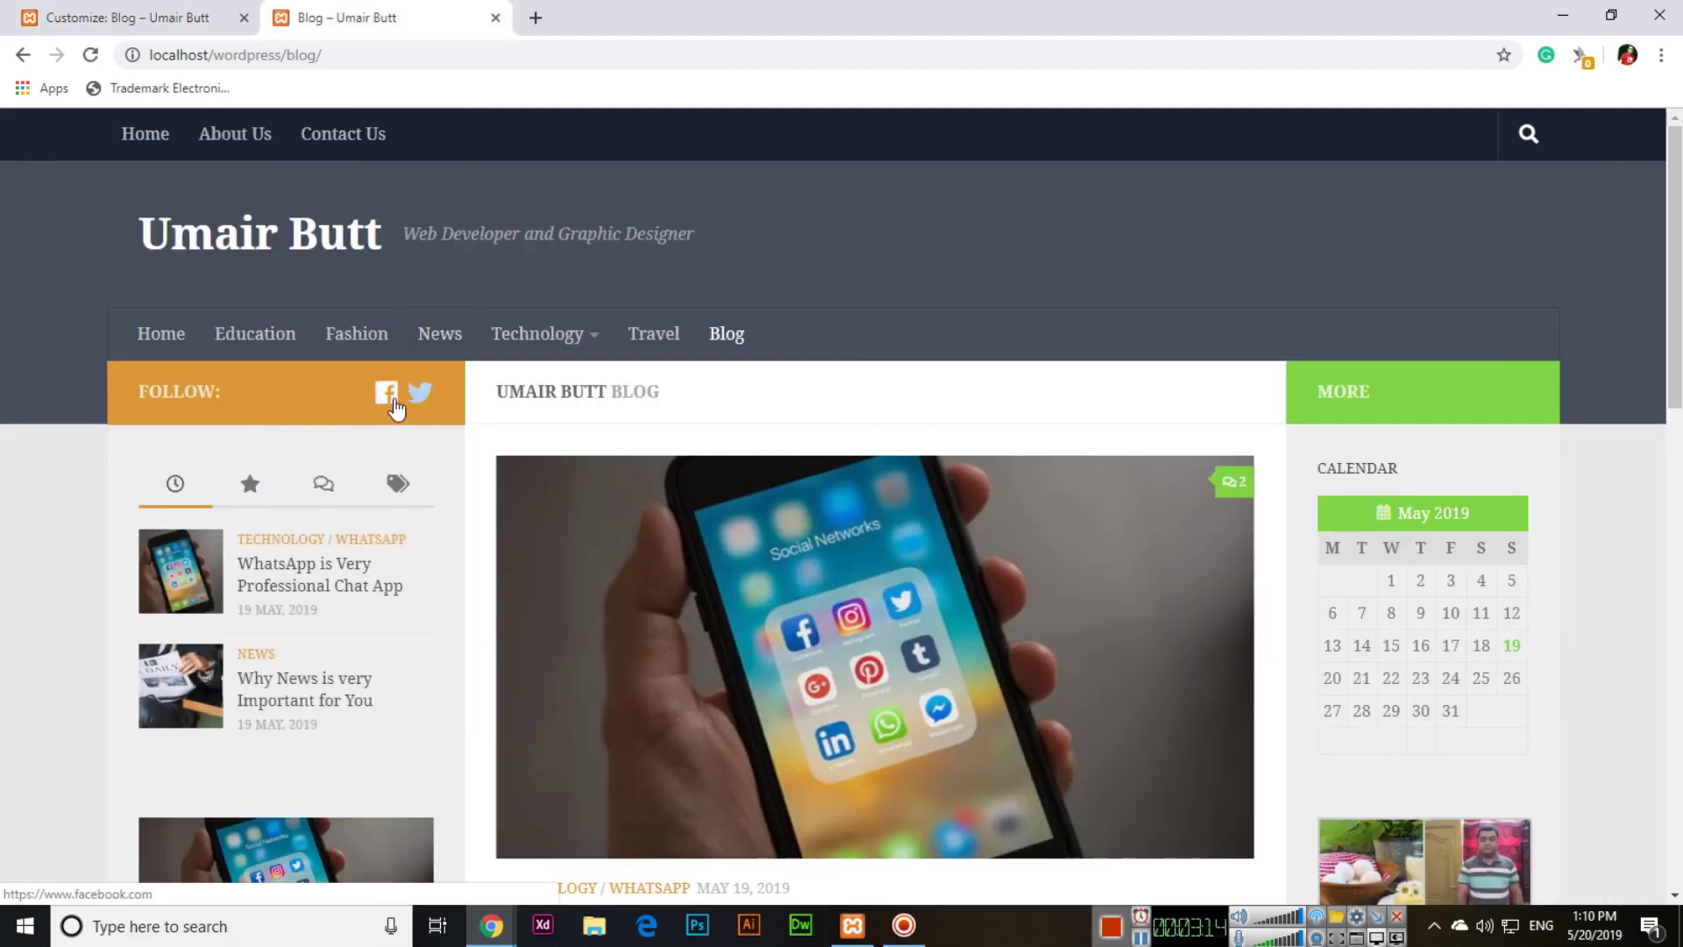
{"action": "key", "text": "ctrl+Tab"}
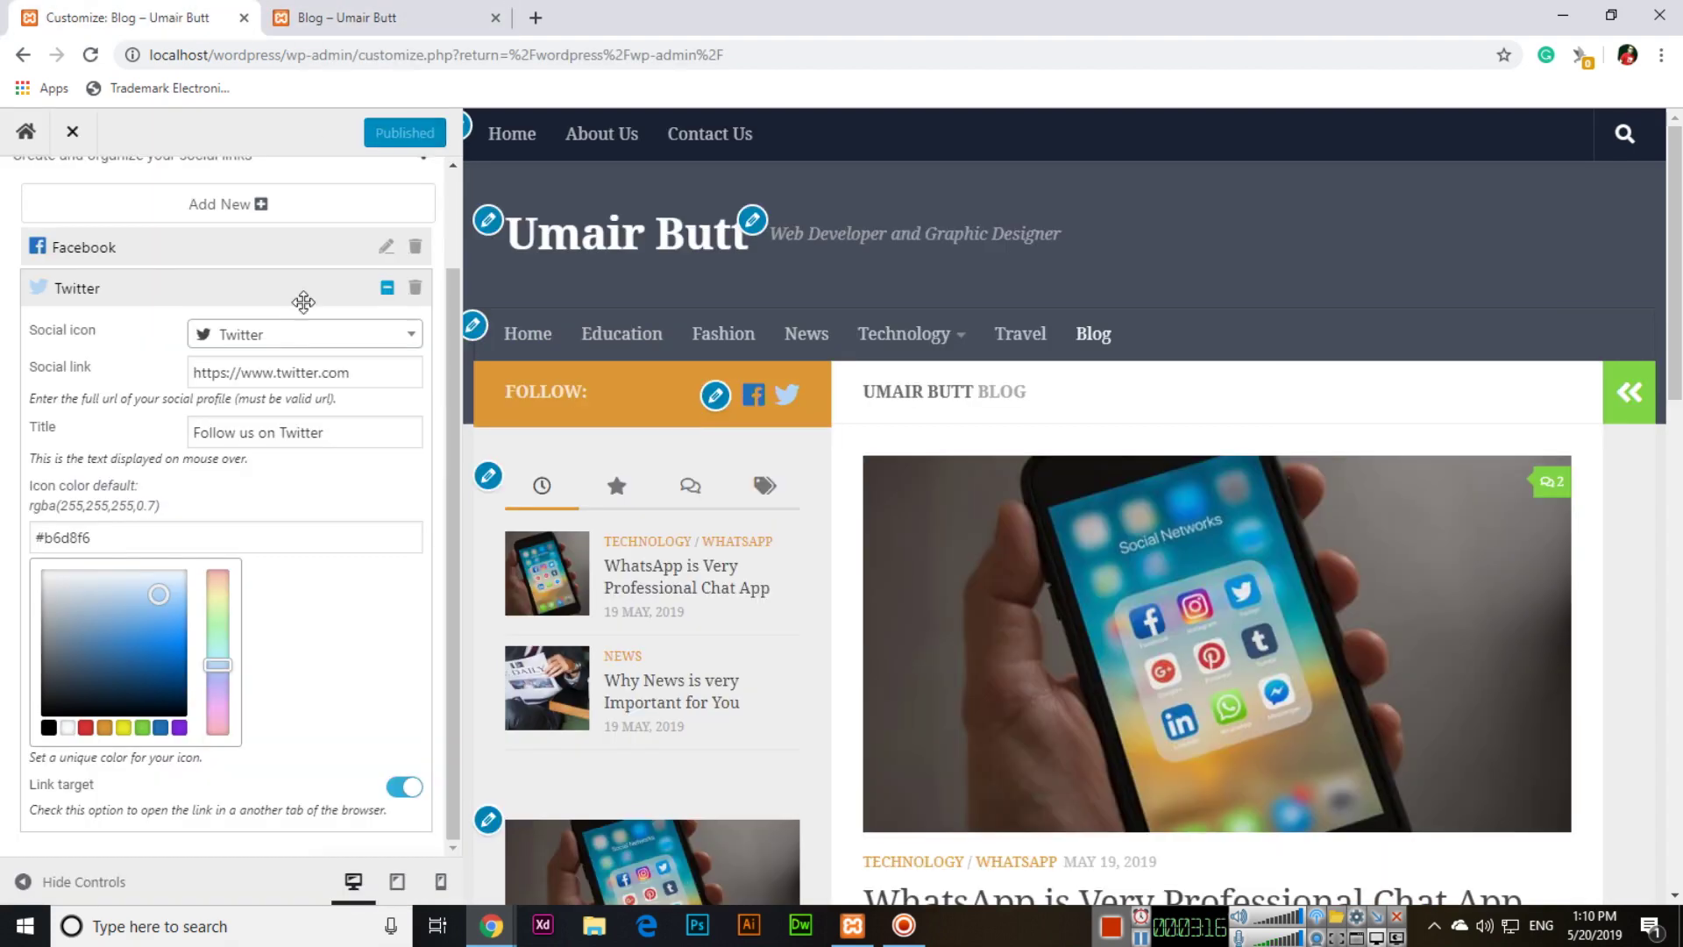
- Leave Web Page Design, open the Front Page Content settings and show the Home page in the preview
{"action": "scroll", "coordinate": [282, 519], "scroll_direction": "up", "scroll_amount": 5}
{"action": "left_click", "coordinate": [25, 193]}
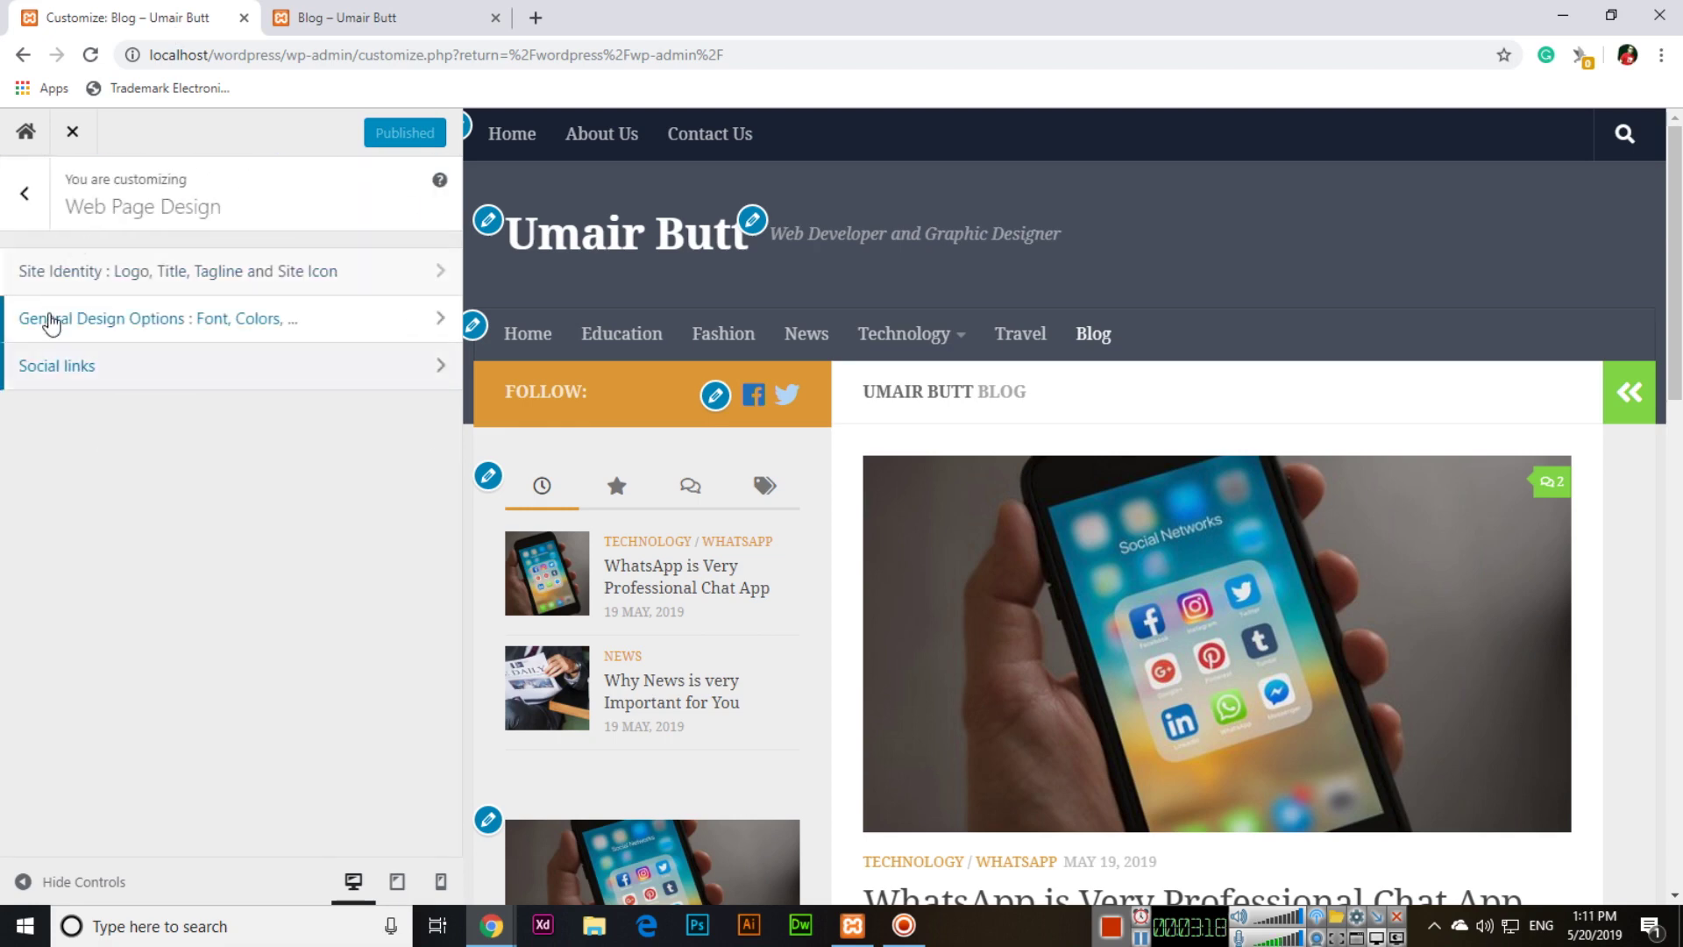
{"action": "left_click", "coordinate": [25, 193]}
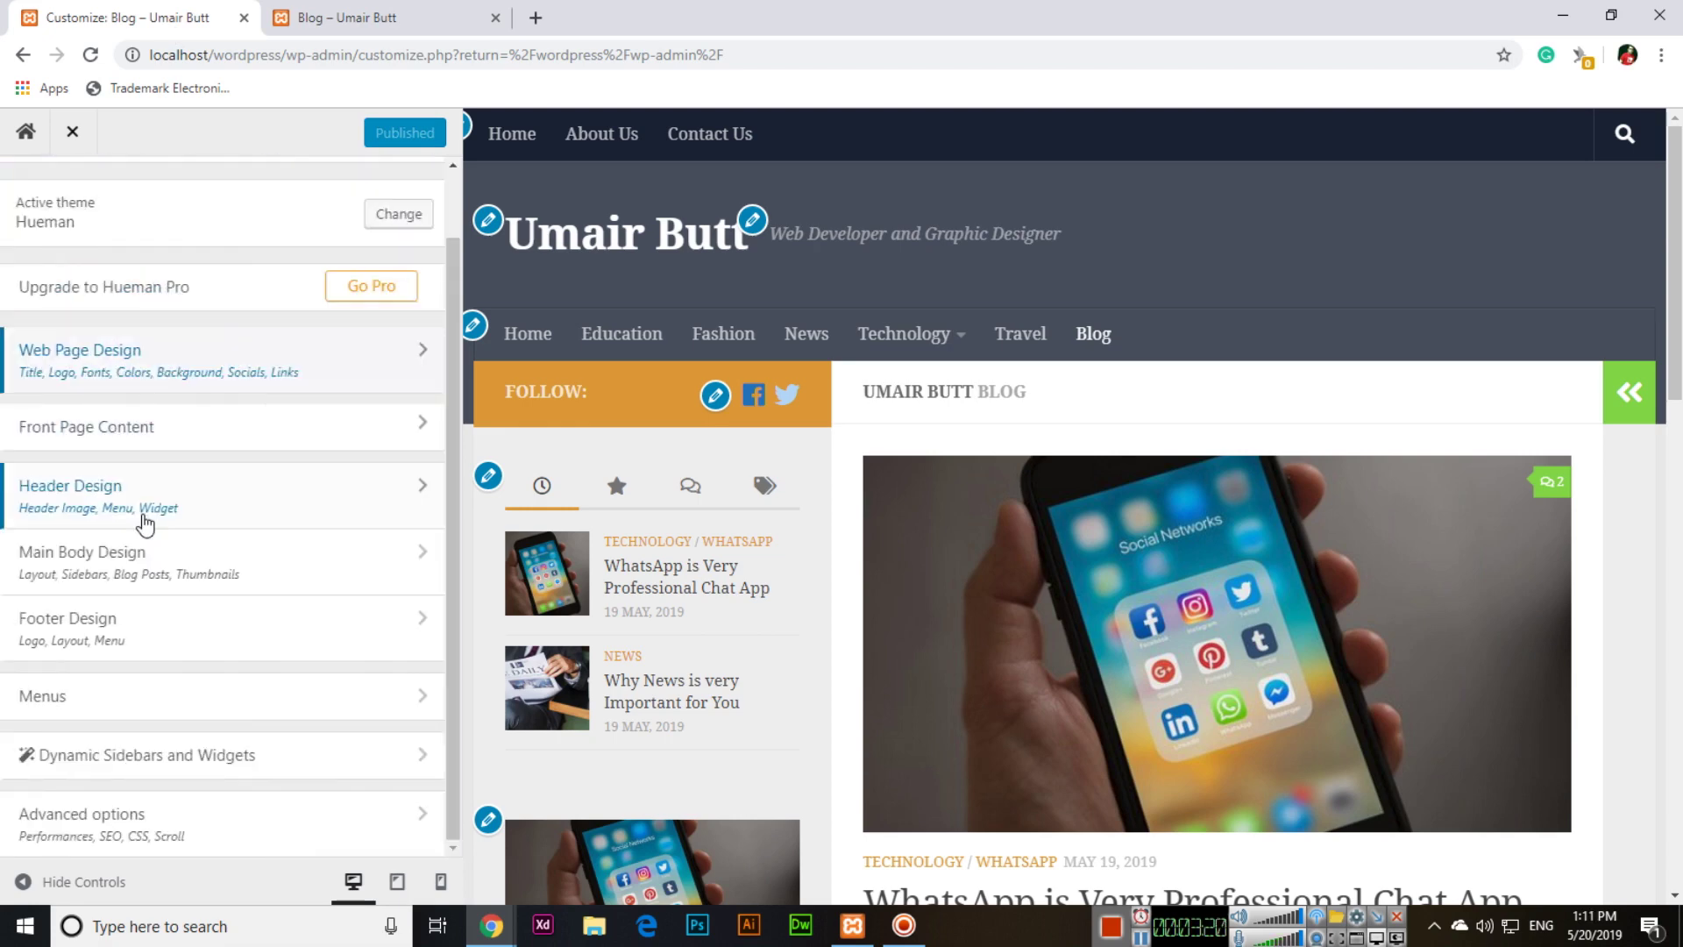
{"action": "left_click", "coordinate": [155, 437]}
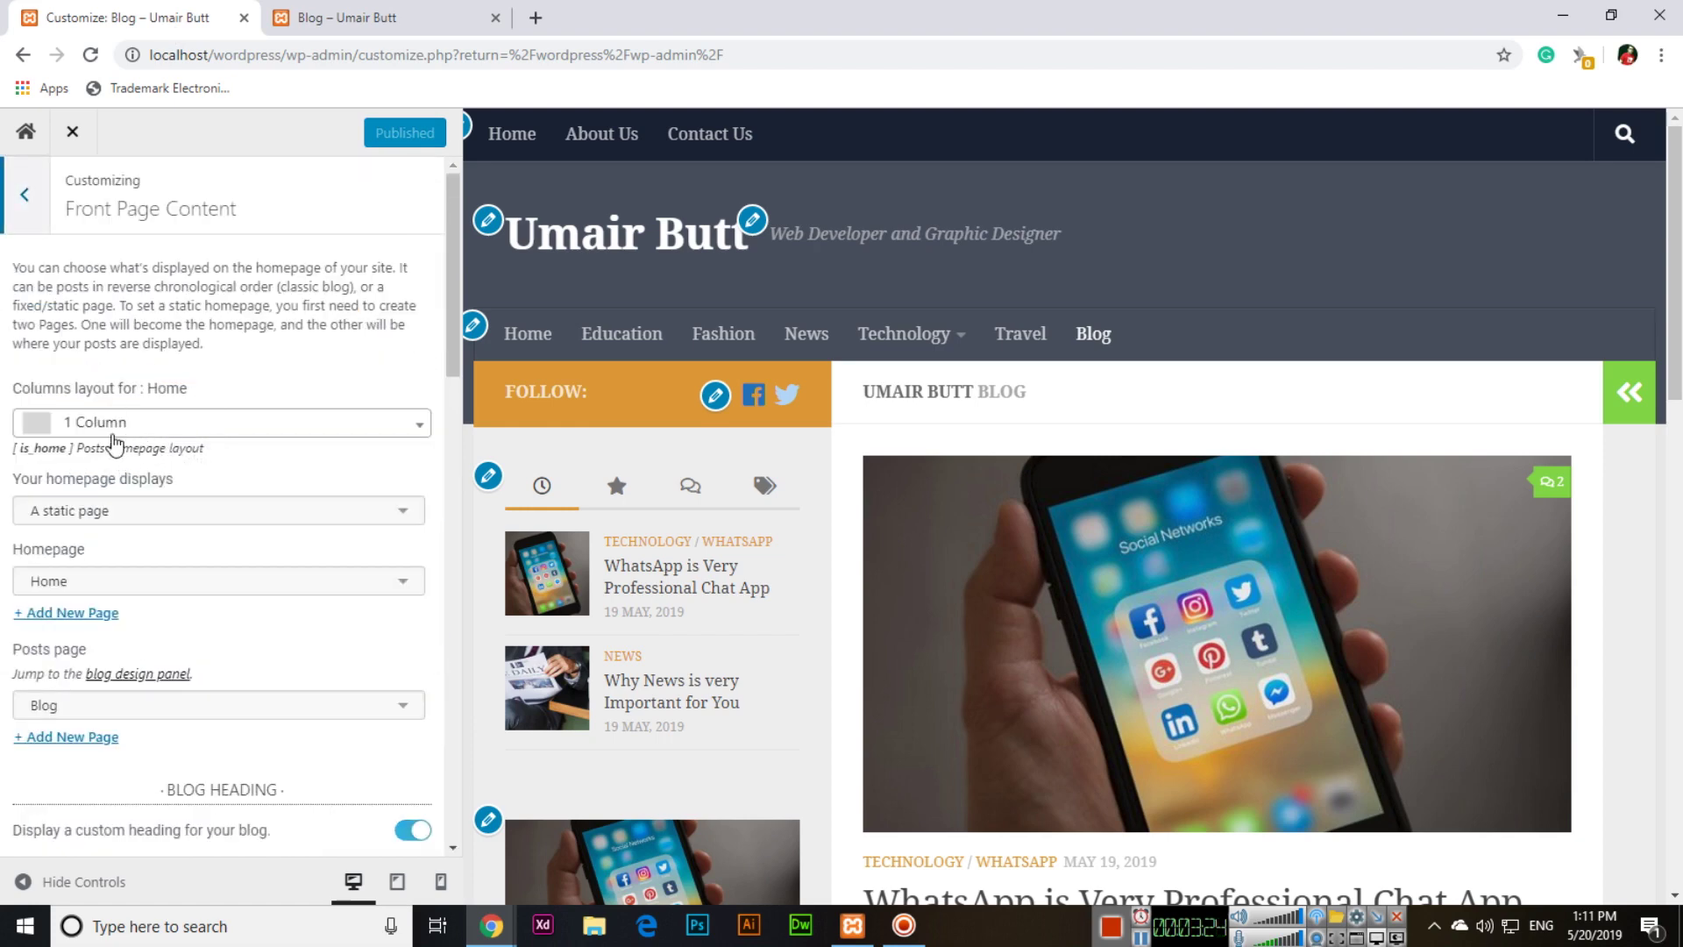
{"action": "left_click", "coordinate": [1397, 674]}
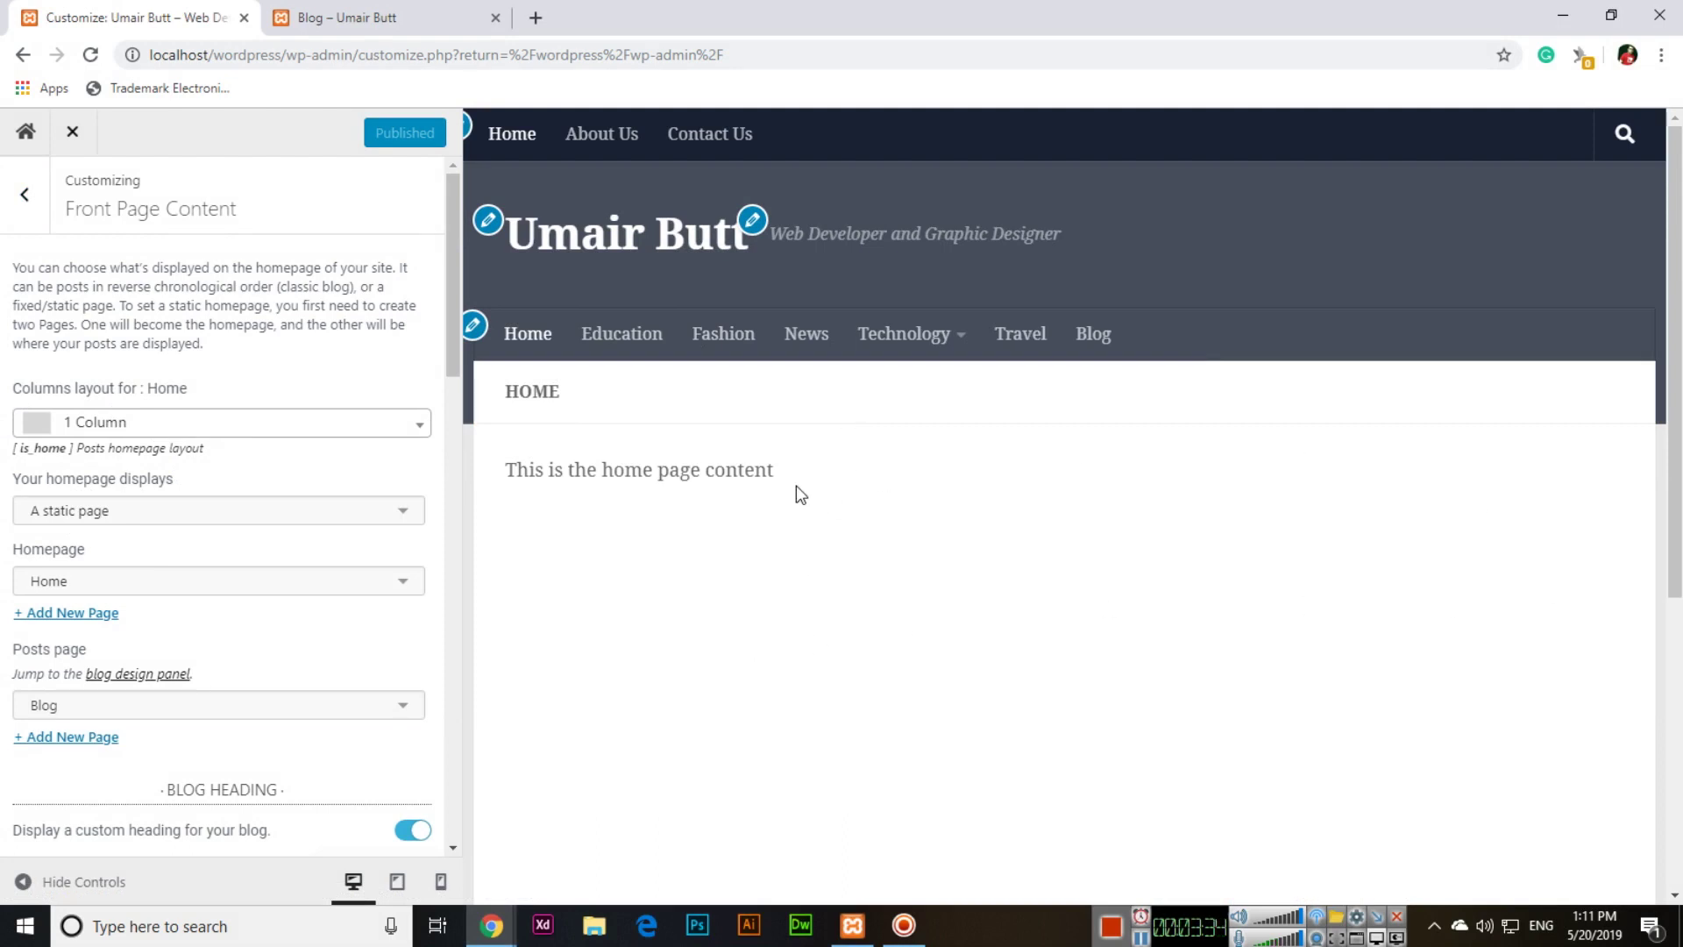
- Open the Sidebars : Design and Mobile Settings section of Main Body Design and look through its options
{"action": "left_click", "coordinate": [25, 193]}
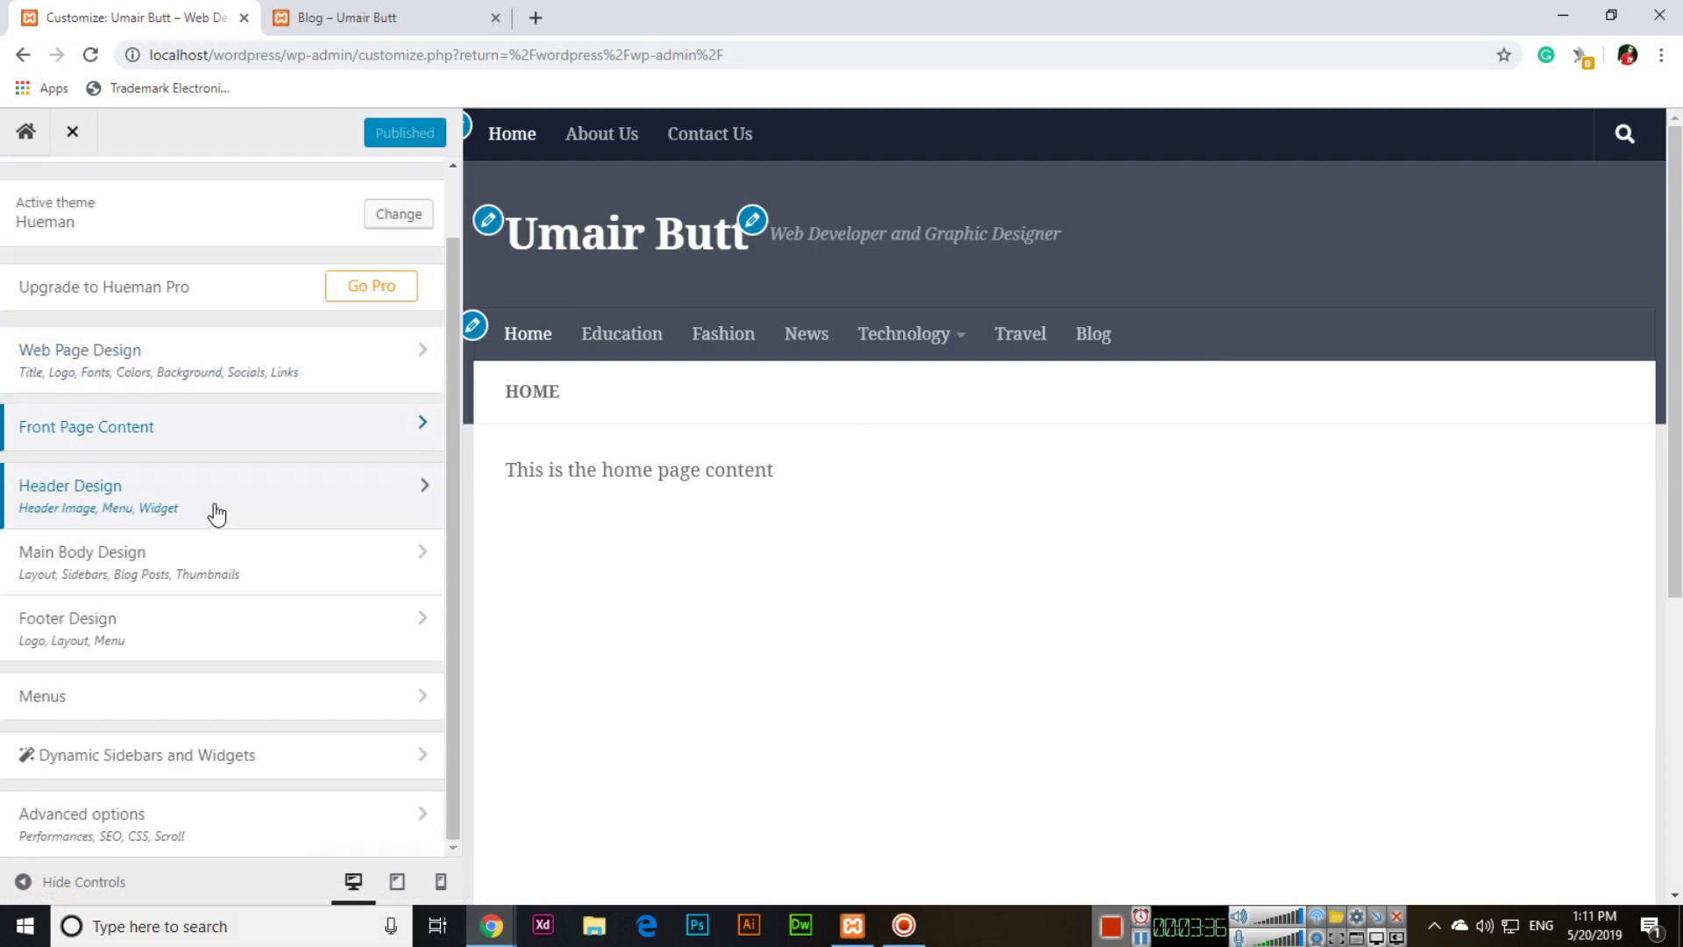
{"action": "left_click", "coordinate": [188, 565]}
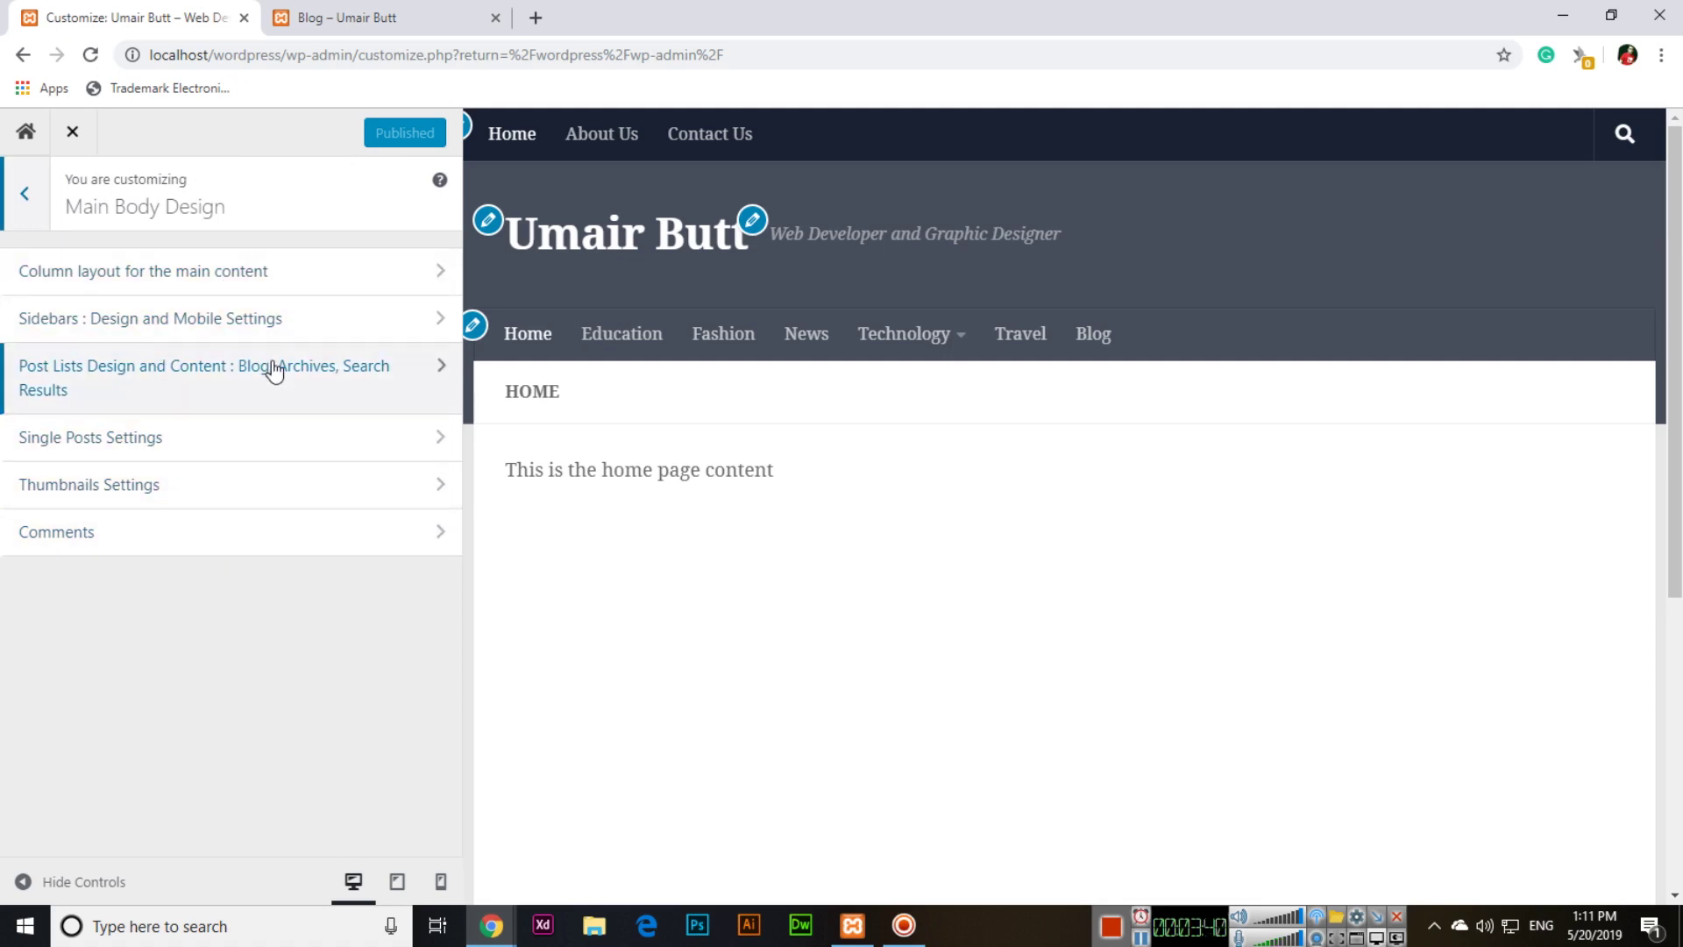
{"action": "left_click", "coordinate": [187, 321]}
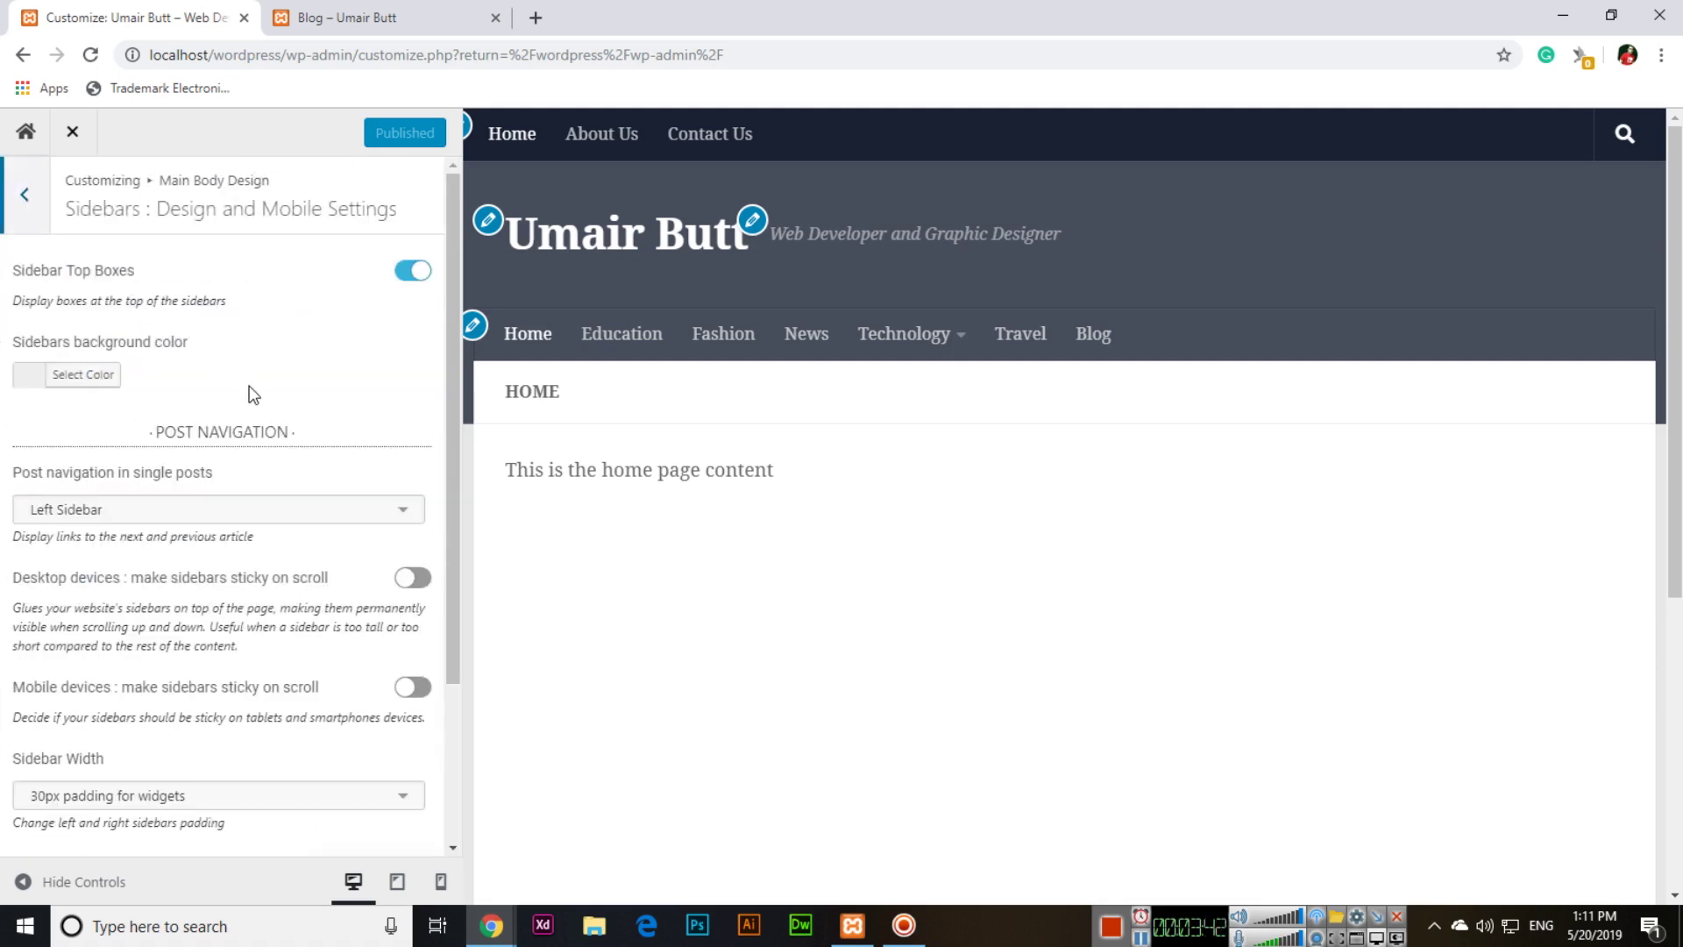
{"action": "scroll", "coordinate": [145, 513], "scroll_direction": "down", "scroll_amount": 3}
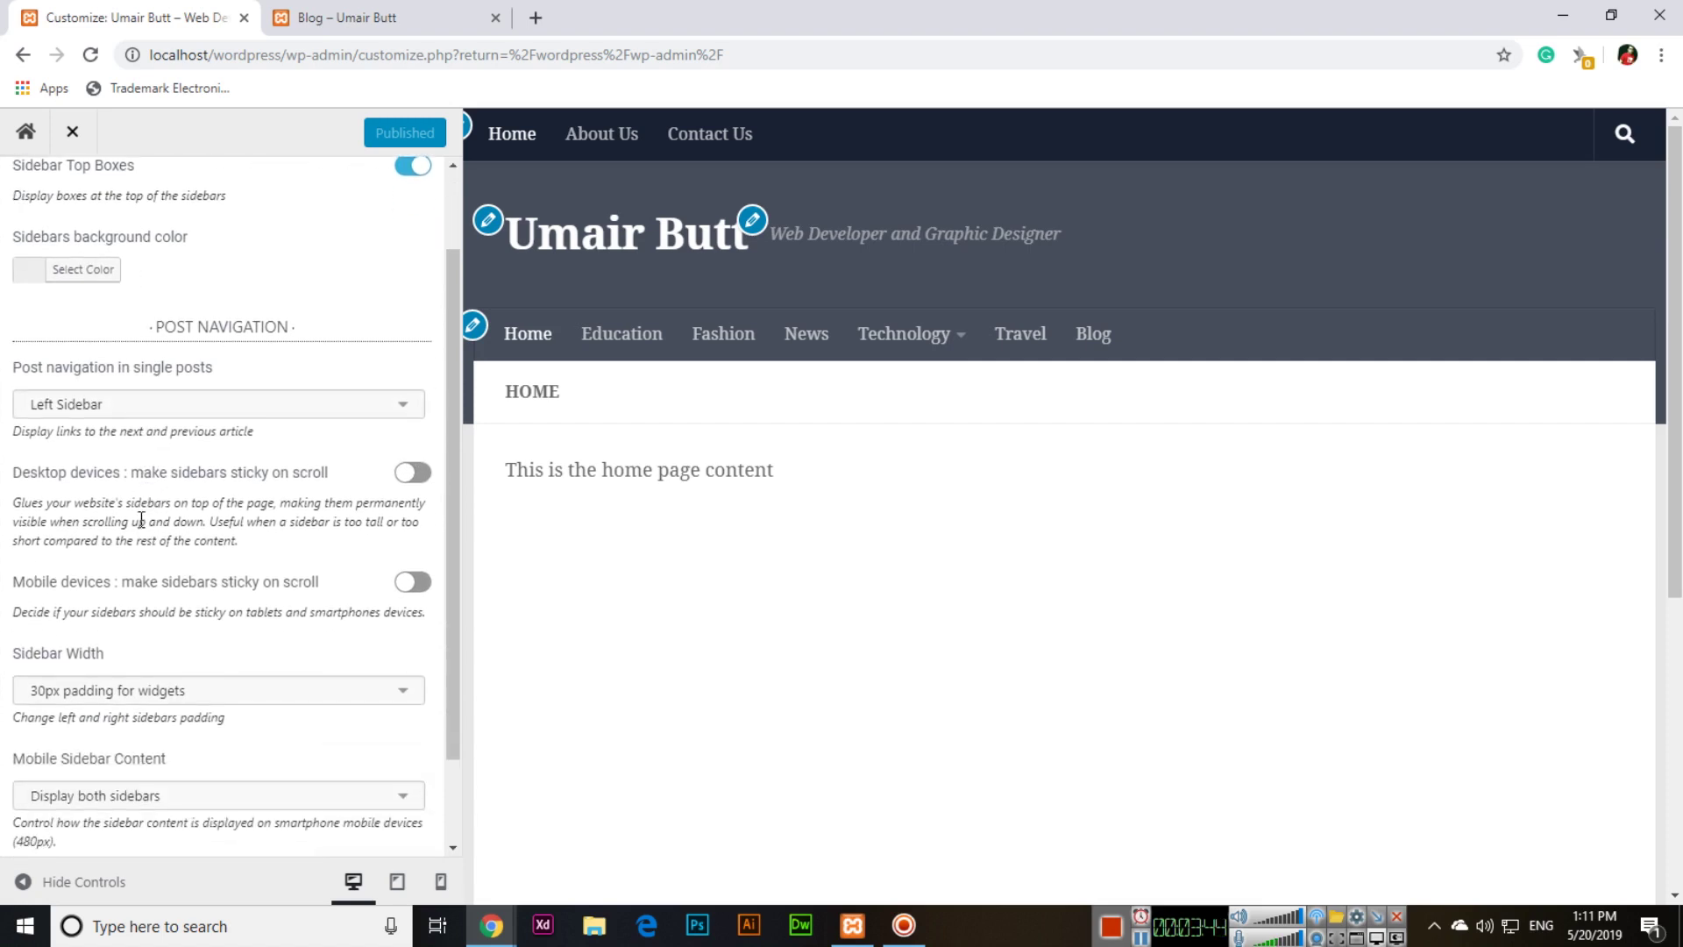
{"action": "scroll", "coordinate": [69, 355], "scroll_direction": "up", "scroll_amount": 3}
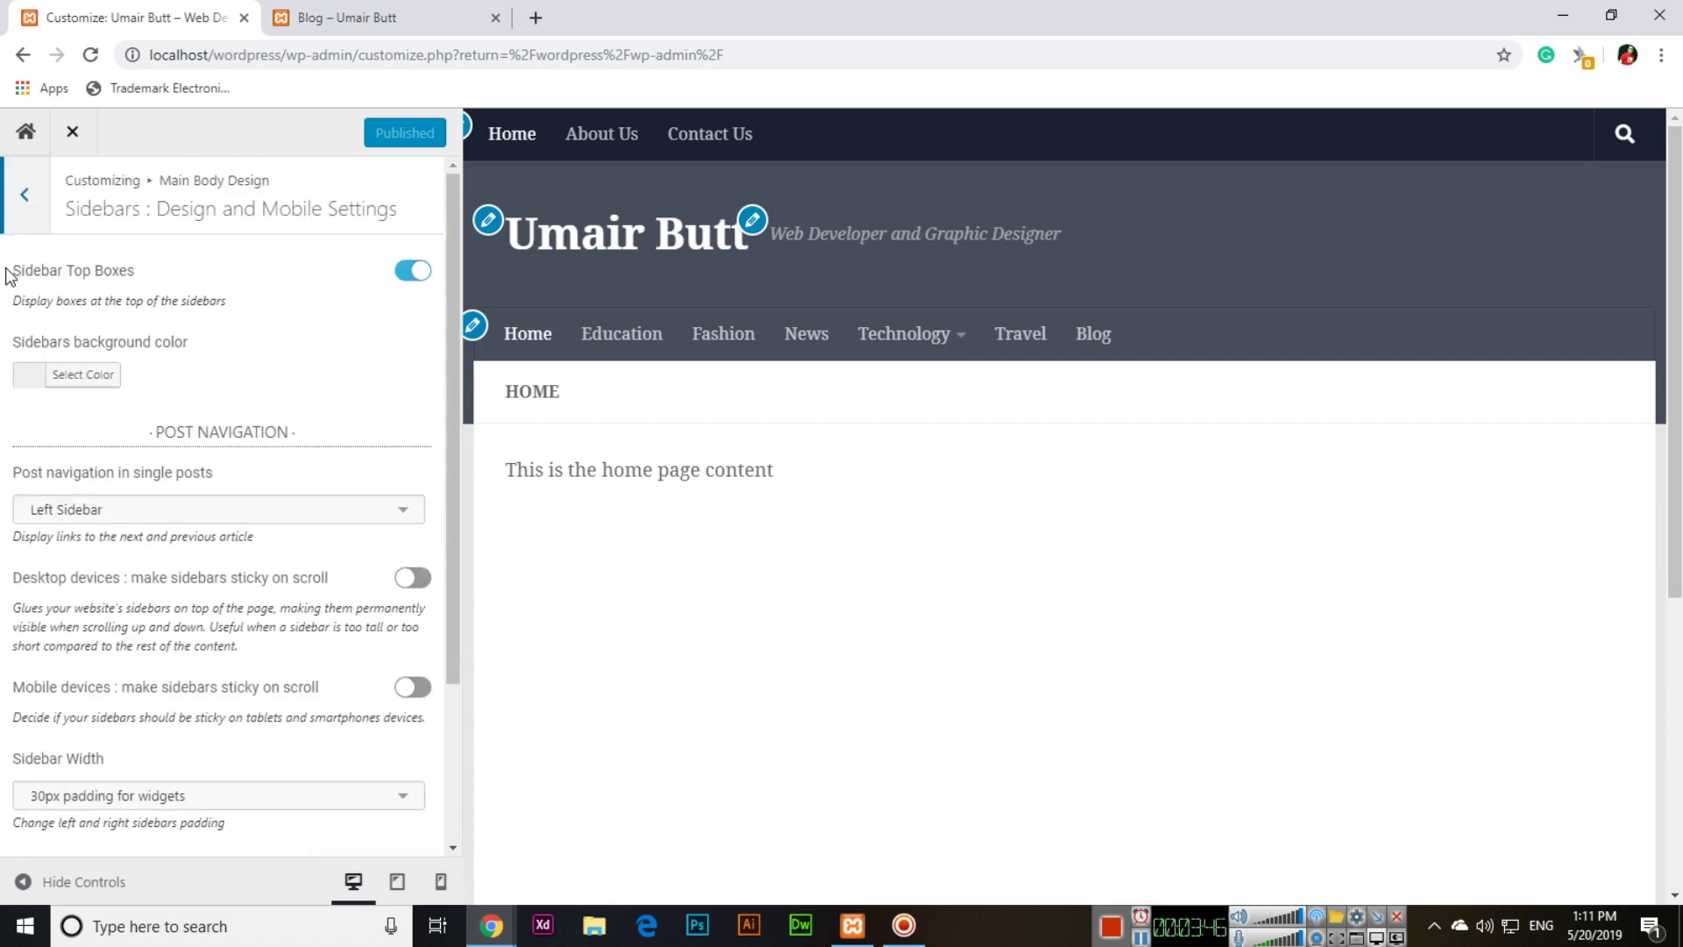
- Turn off Thumbnail Comment Count in the Thumbnails Settings of Main Body Design while previewing the Blog page
{"action": "left_click", "coordinate": [24, 195]}
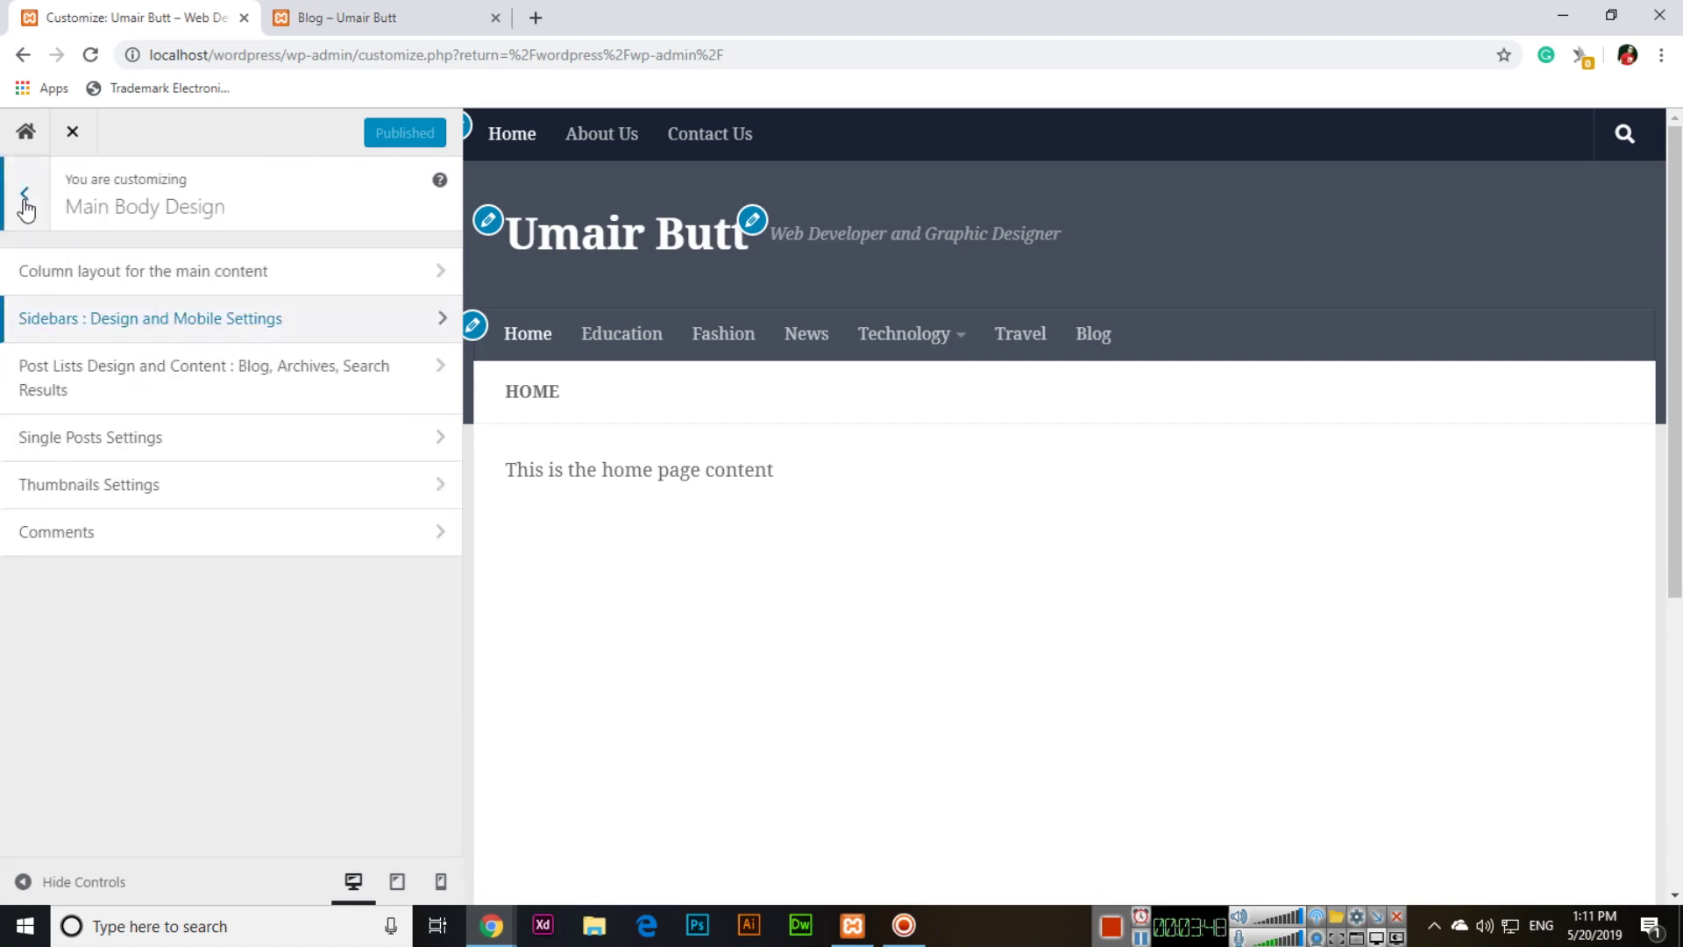
{"action": "left_click", "coordinate": [123, 485]}
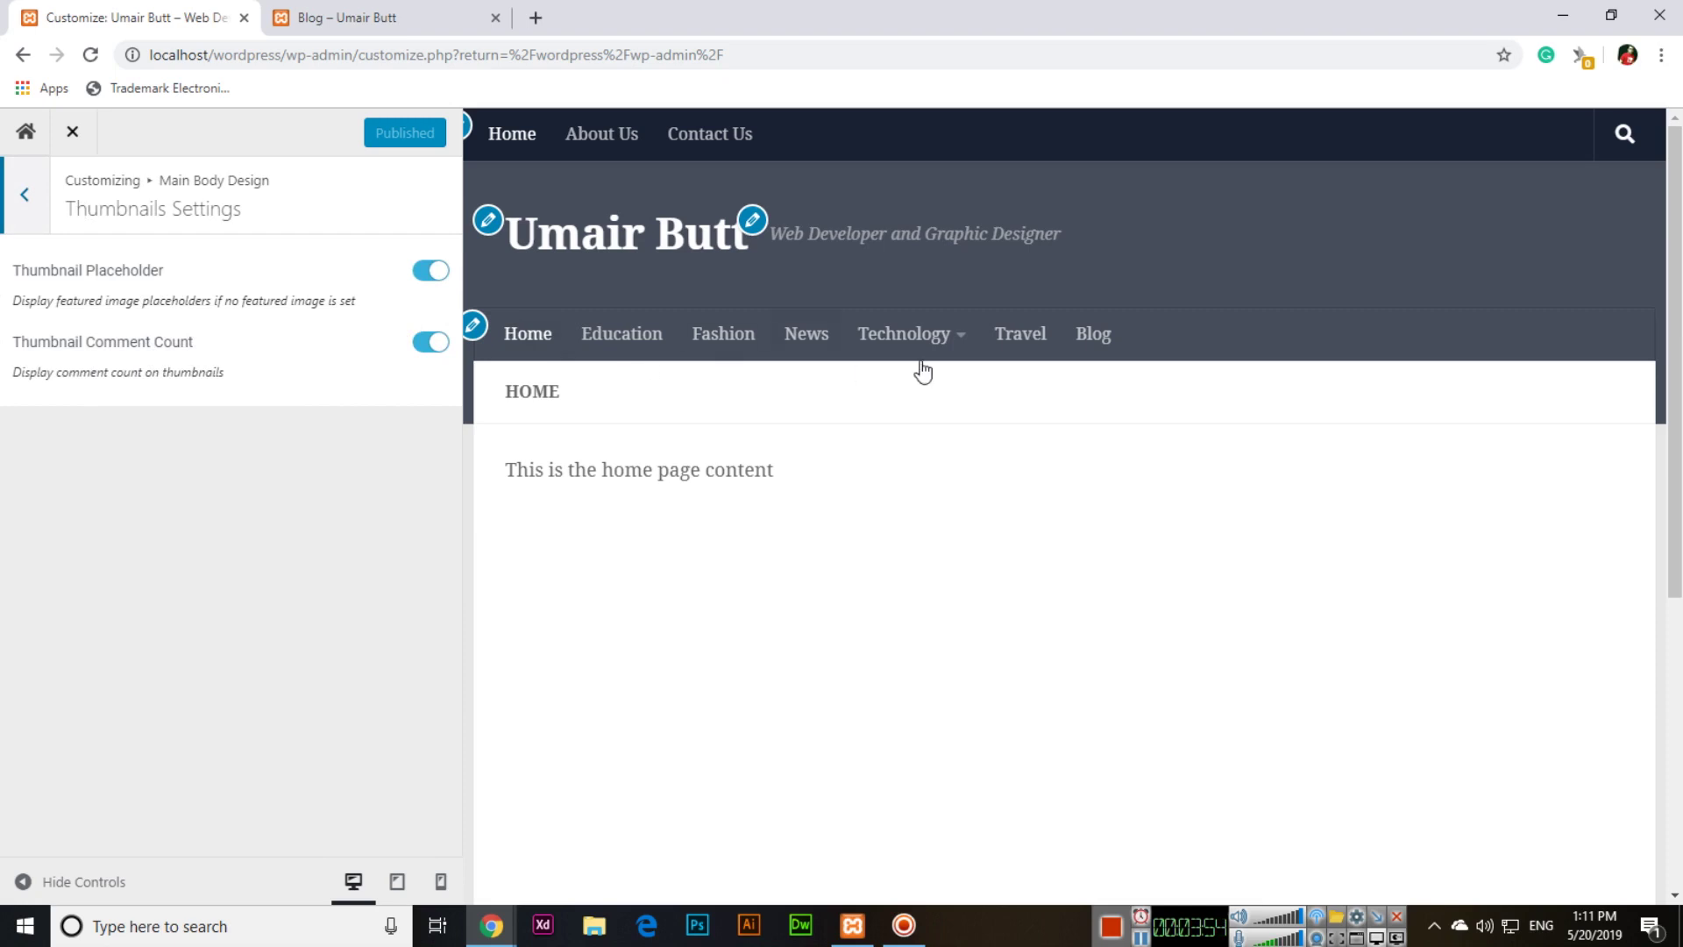
{"action": "left_click", "coordinate": [1120, 349]}
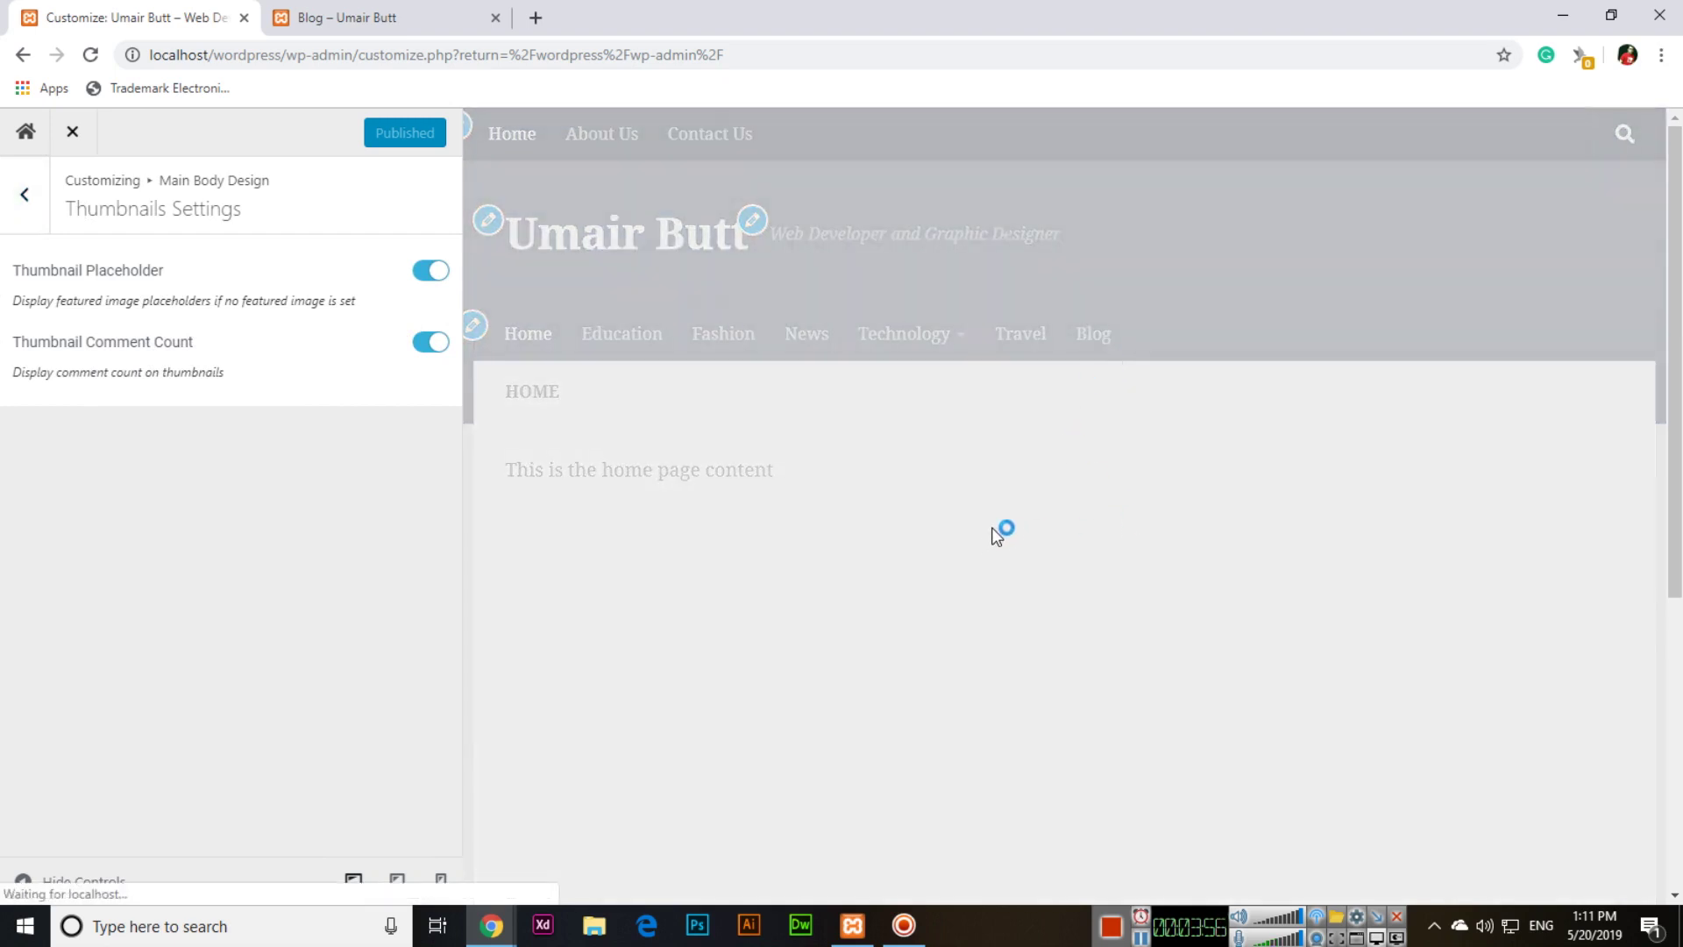
{"action": "scroll", "coordinate": [877, 541], "scroll_direction": "down", "scroll_amount": 2}
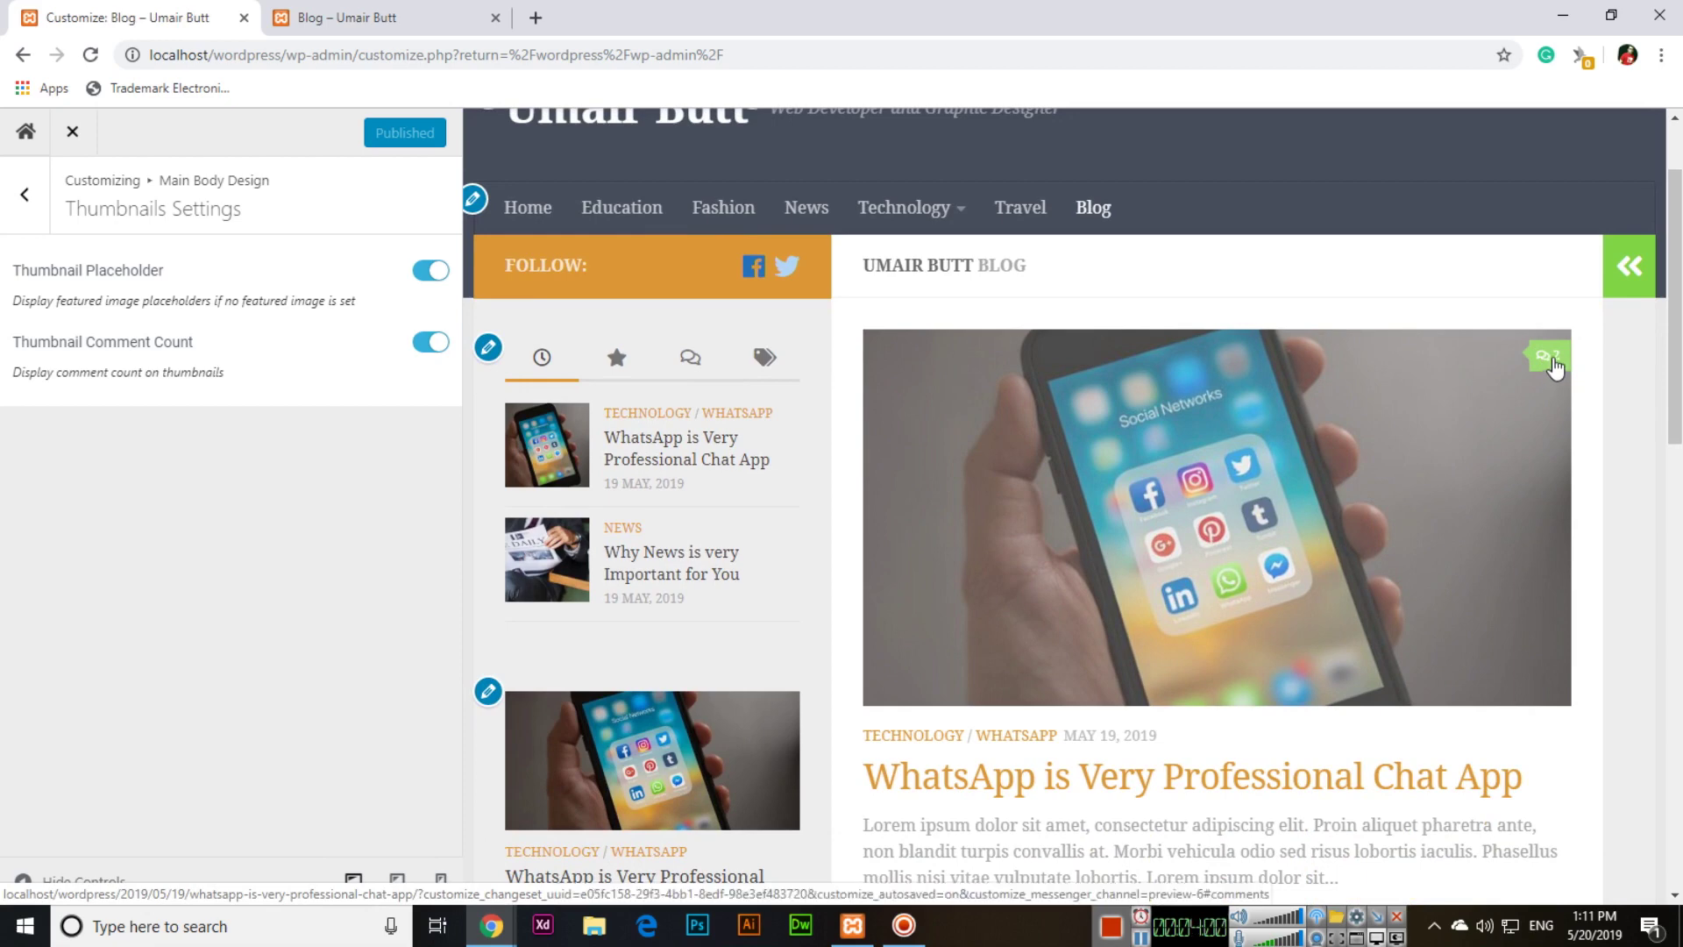
{"action": "left_click", "coordinate": [431, 343]}
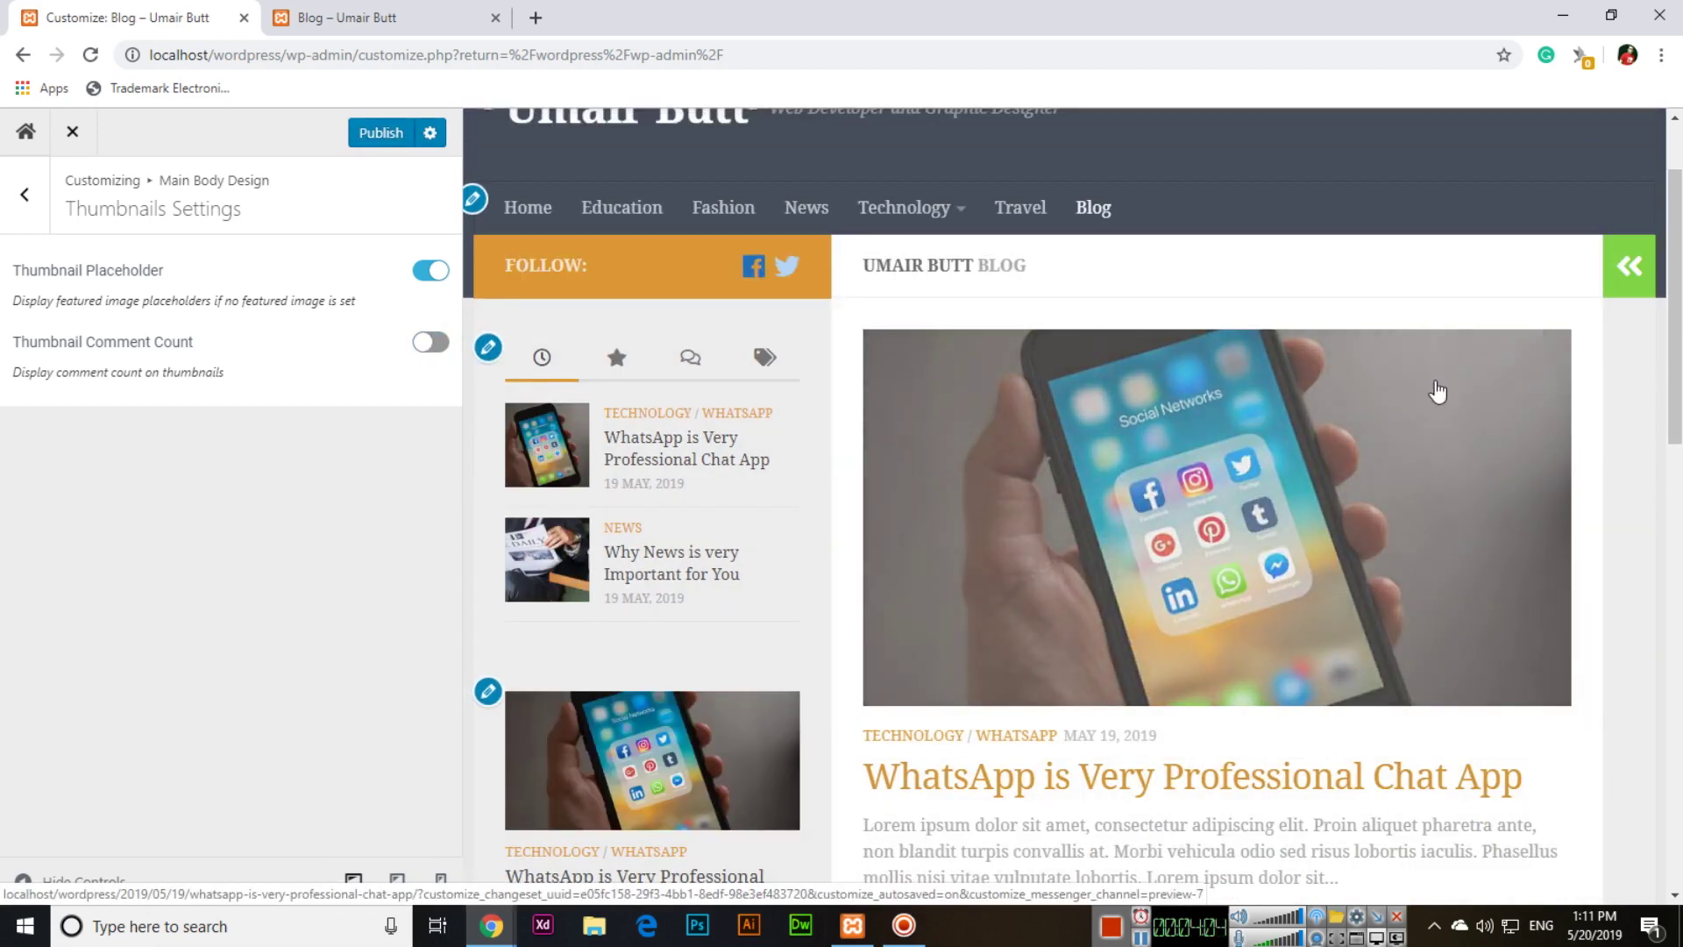
- Leave Main Body Design, open the Footer Design settings and set the footer widget columns to 4 Columns
{"action": "left_click", "coordinate": [26, 204]}
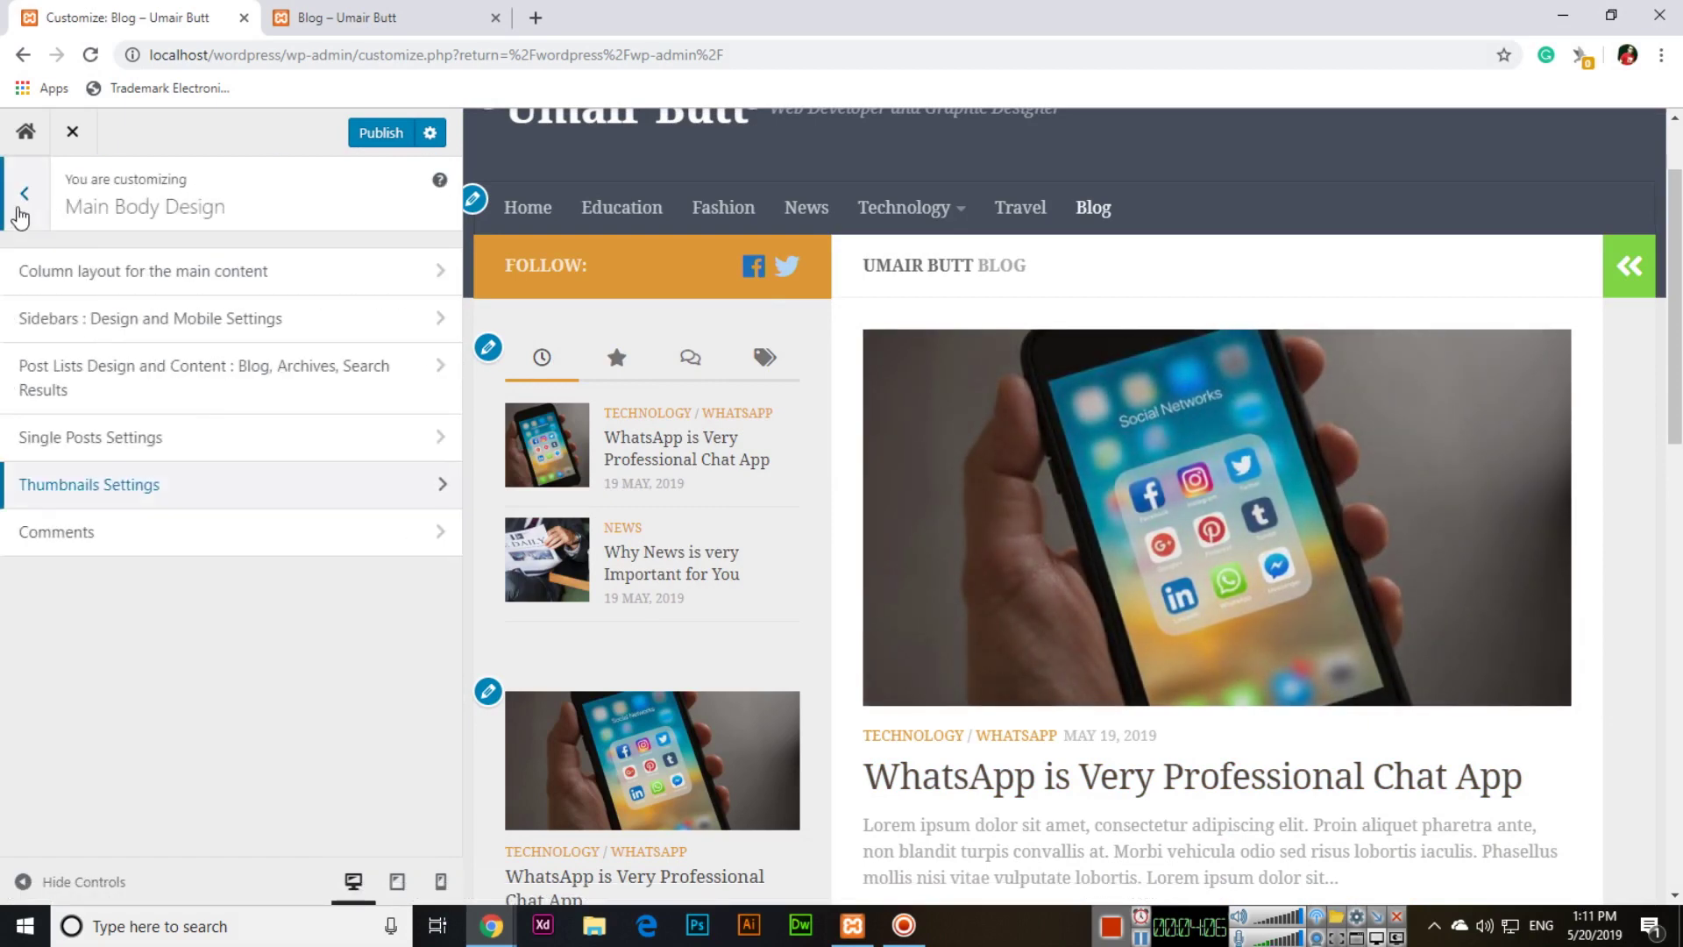
{"action": "left_click", "coordinate": [20, 214]}
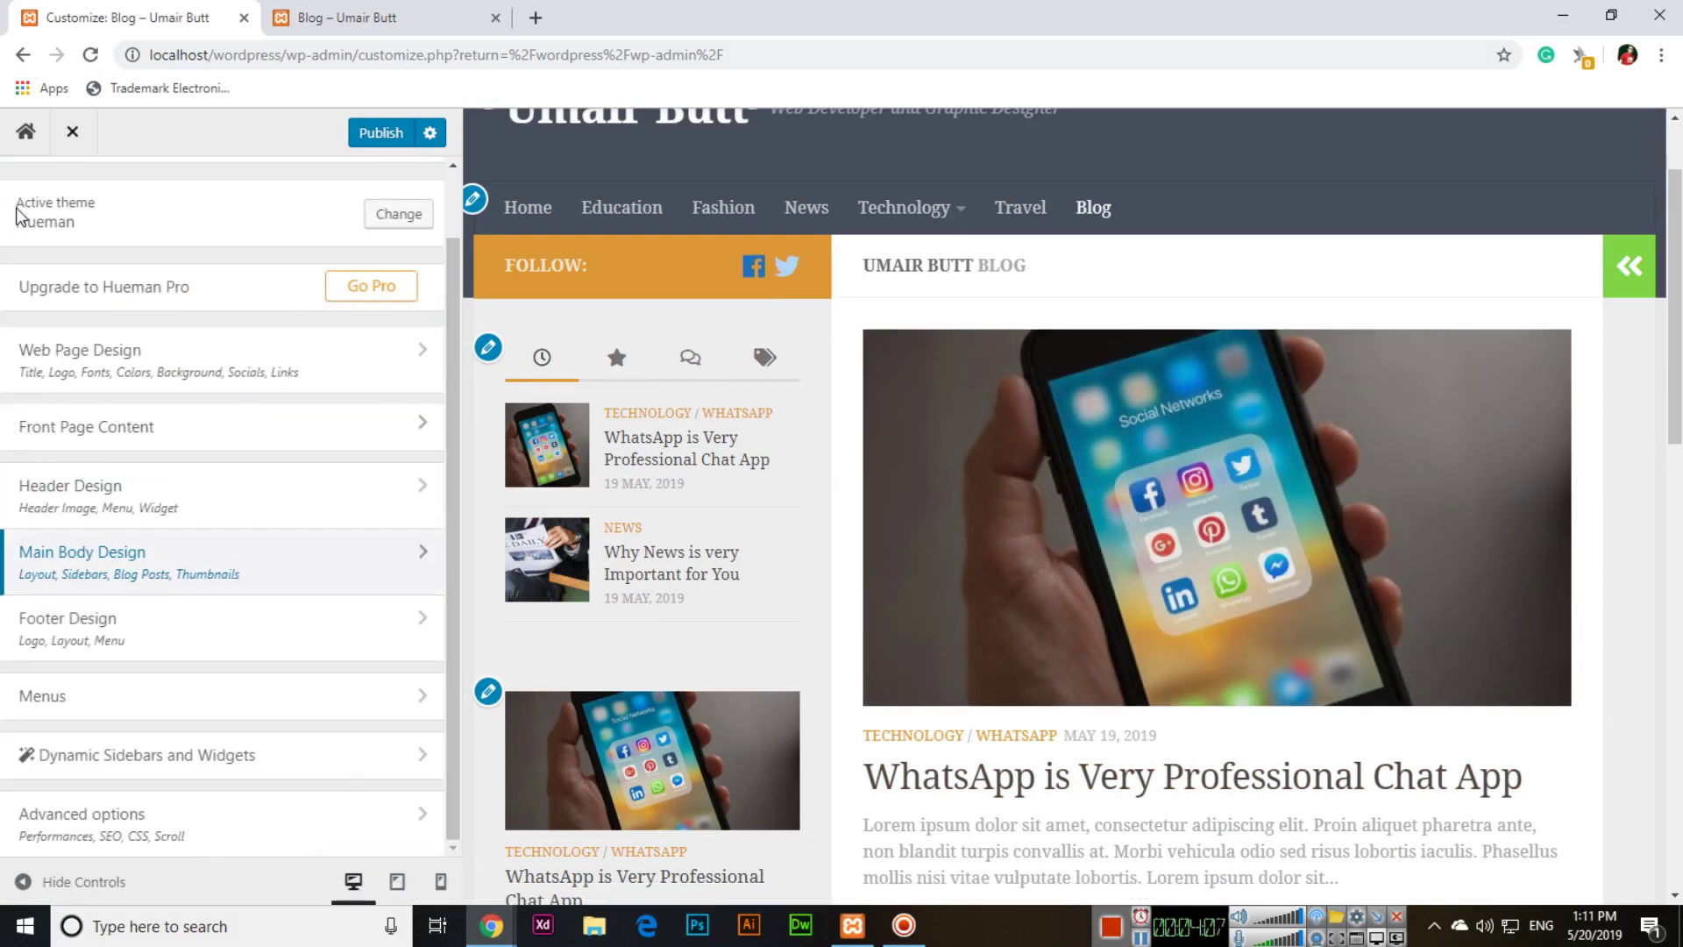
{"action": "left_click", "coordinate": [165, 639]}
{"action": "left_click", "coordinate": [190, 270]}
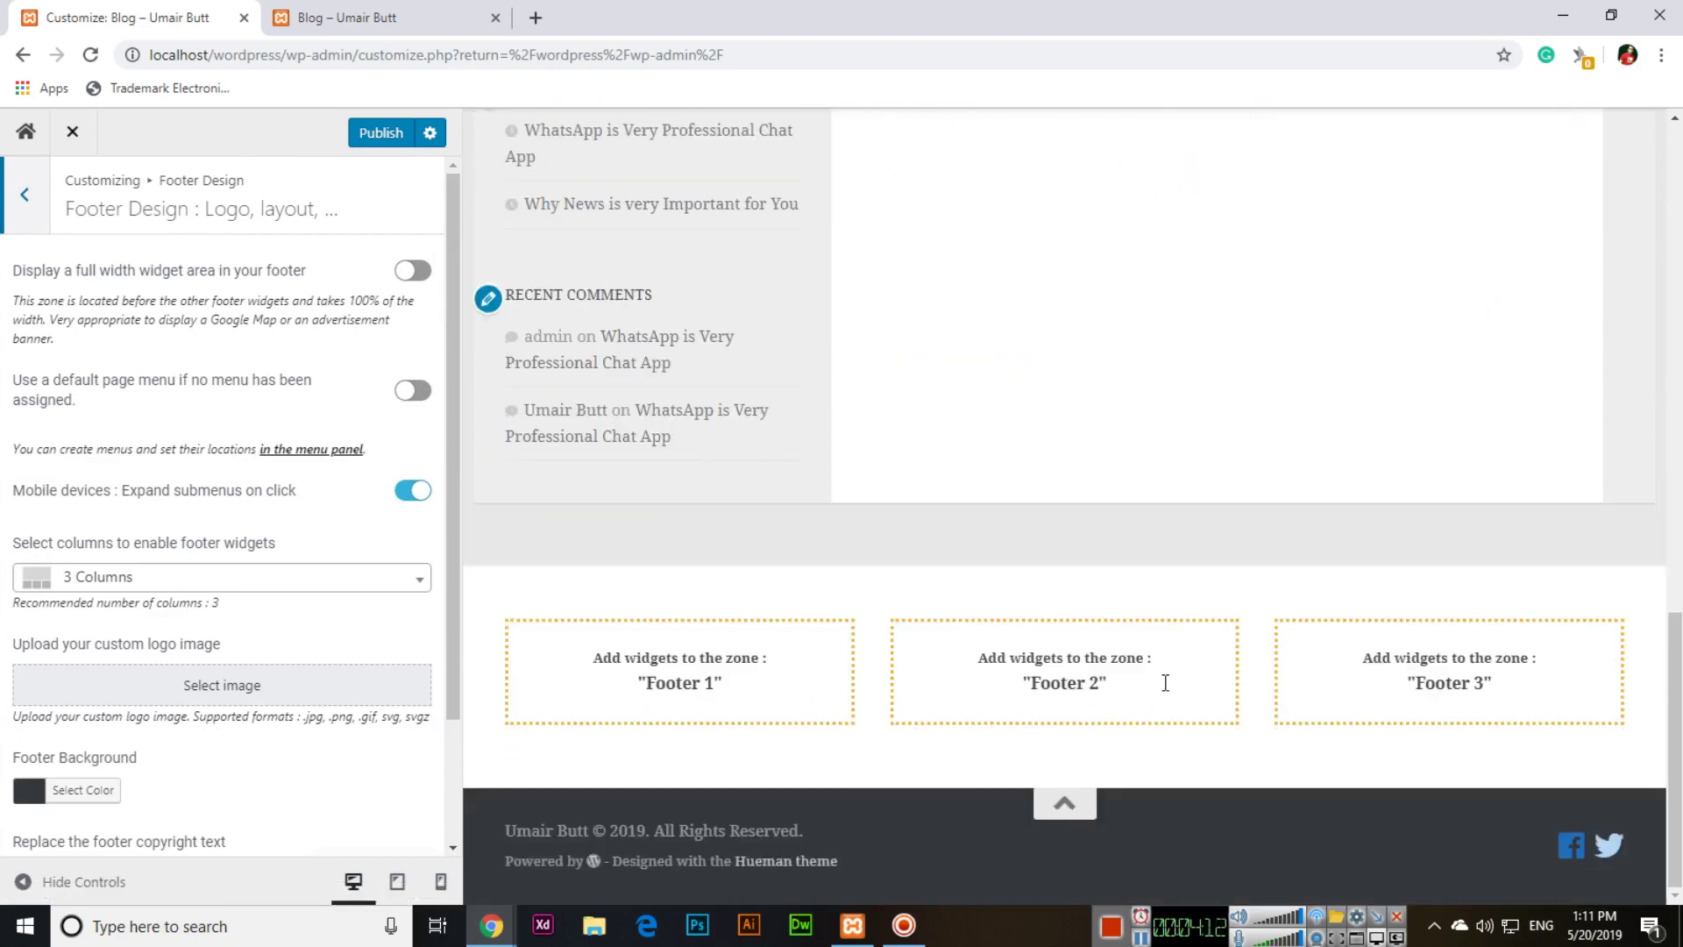
{"action": "left_click", "coordinate": [235, 585]}
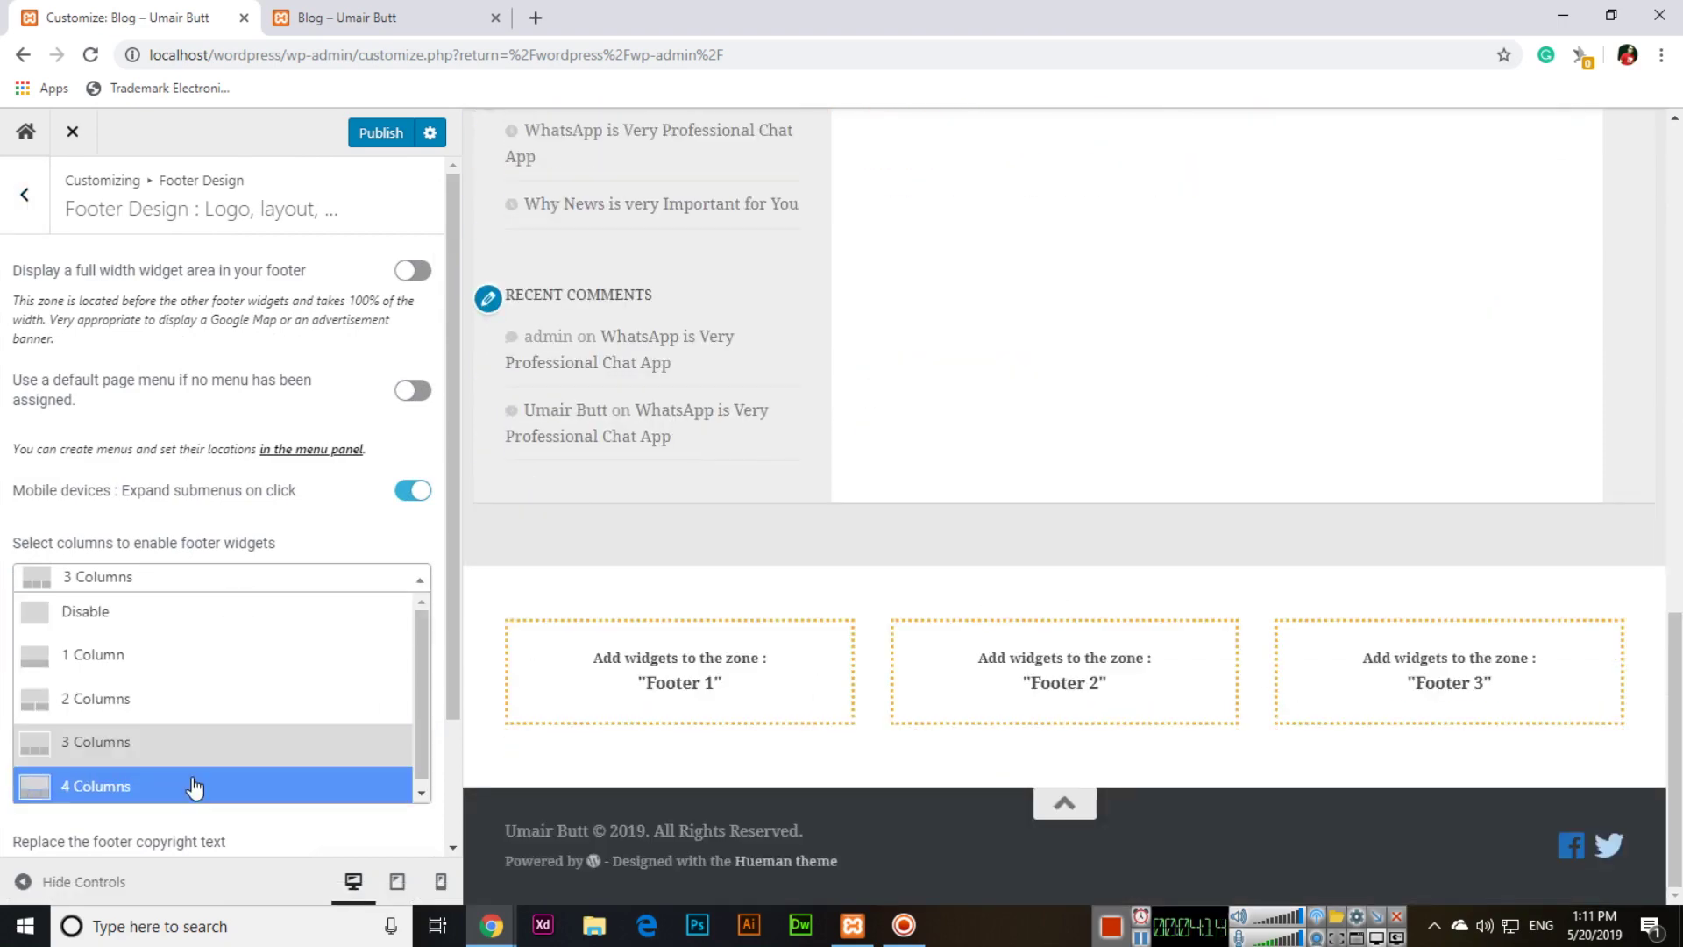
{"action": "left_click", "coordinate": [195, 786]}
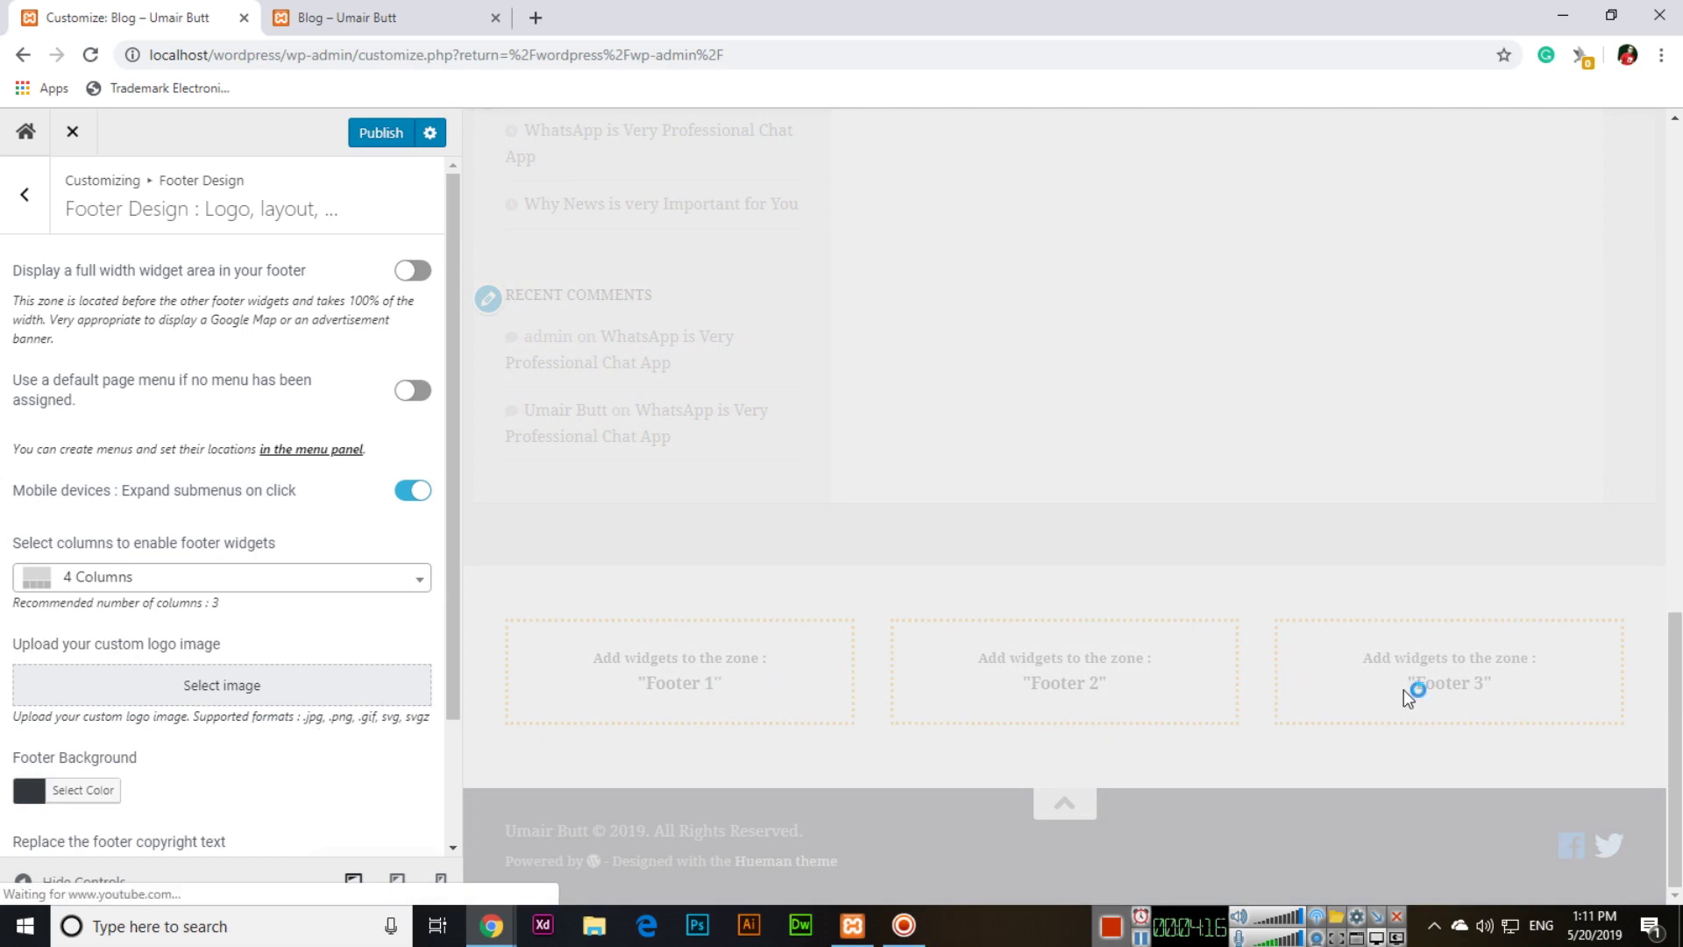
- Try preset colors for the Footer Background and settle on the blue #1e73be
{"action": "scroll", "coordinate": [198, 661], "scroll_direction": "down", "scroll_amount": 1}
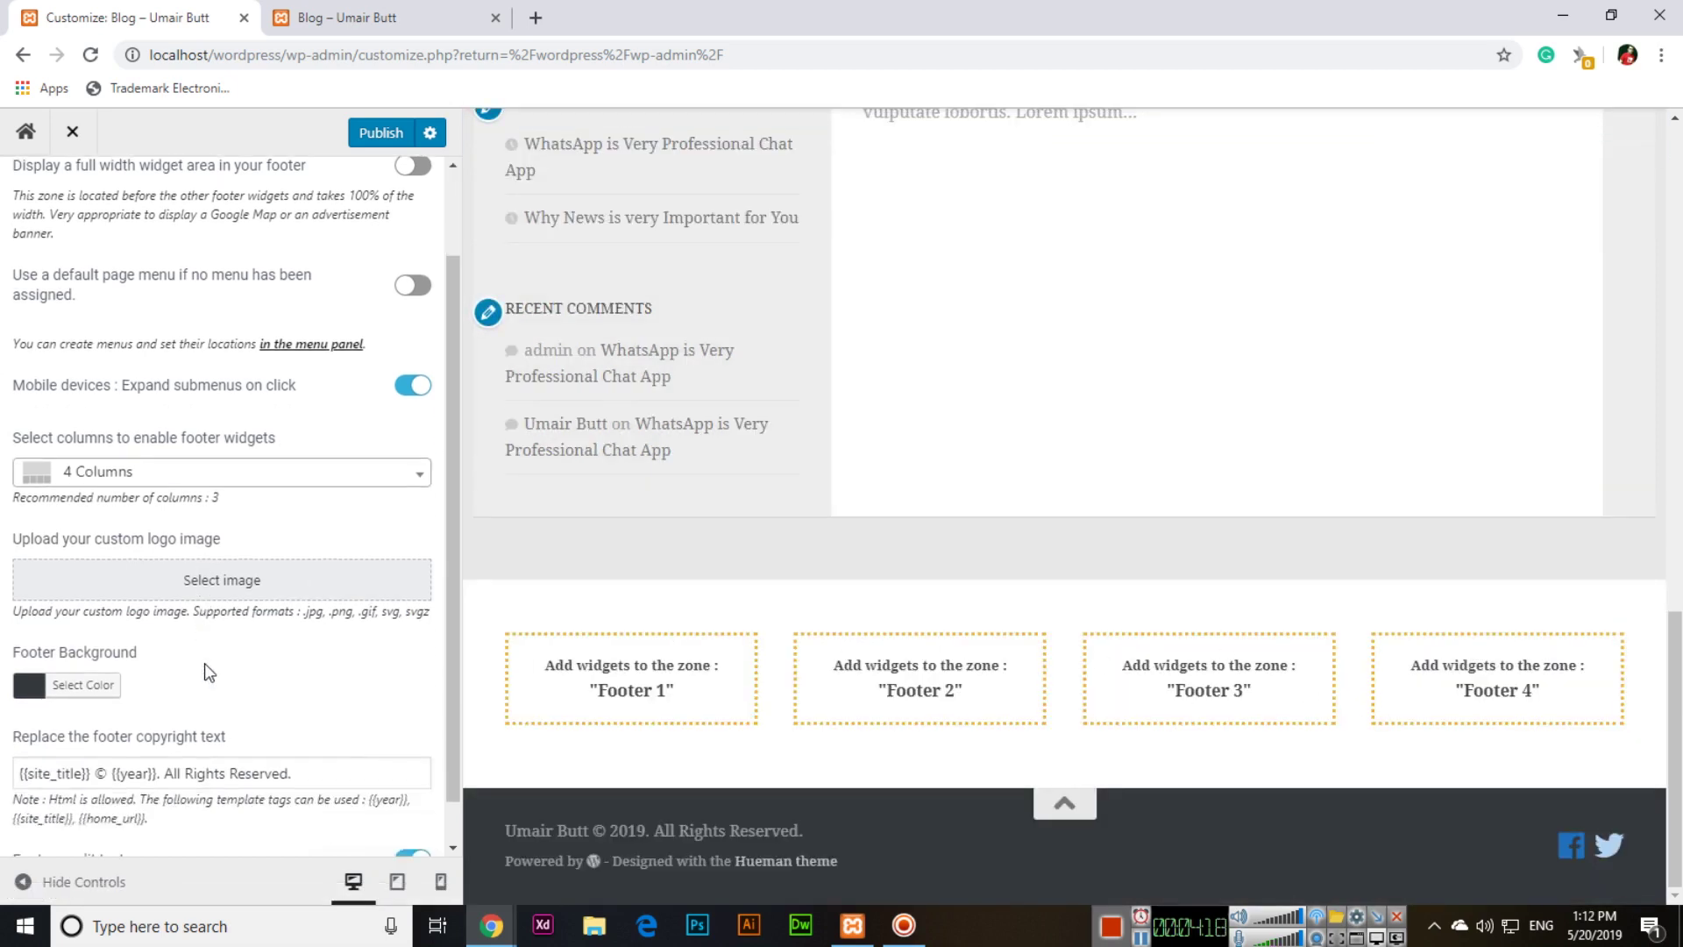
{"action": "left_click", "coordinate": [32, 689]}
{"action": "scroll", "coordinate": [145, 745], "scroll_direction": "down", "scroll_amount": 2}
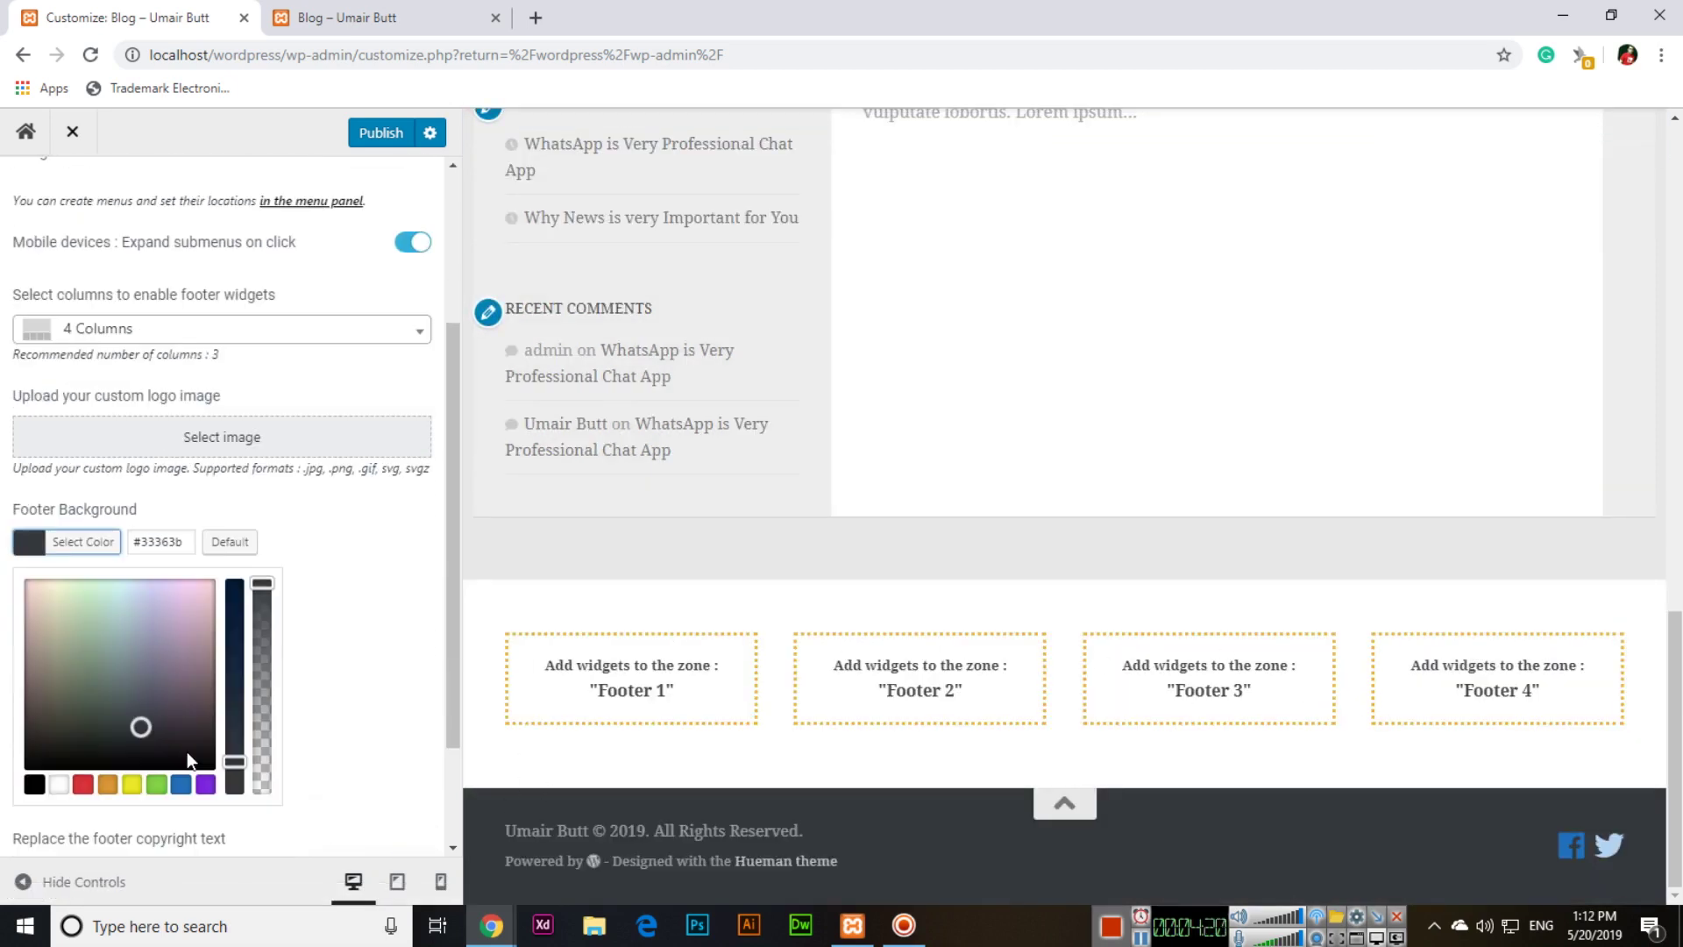
{"action": "left_click", "coordinate": [133, 718]}
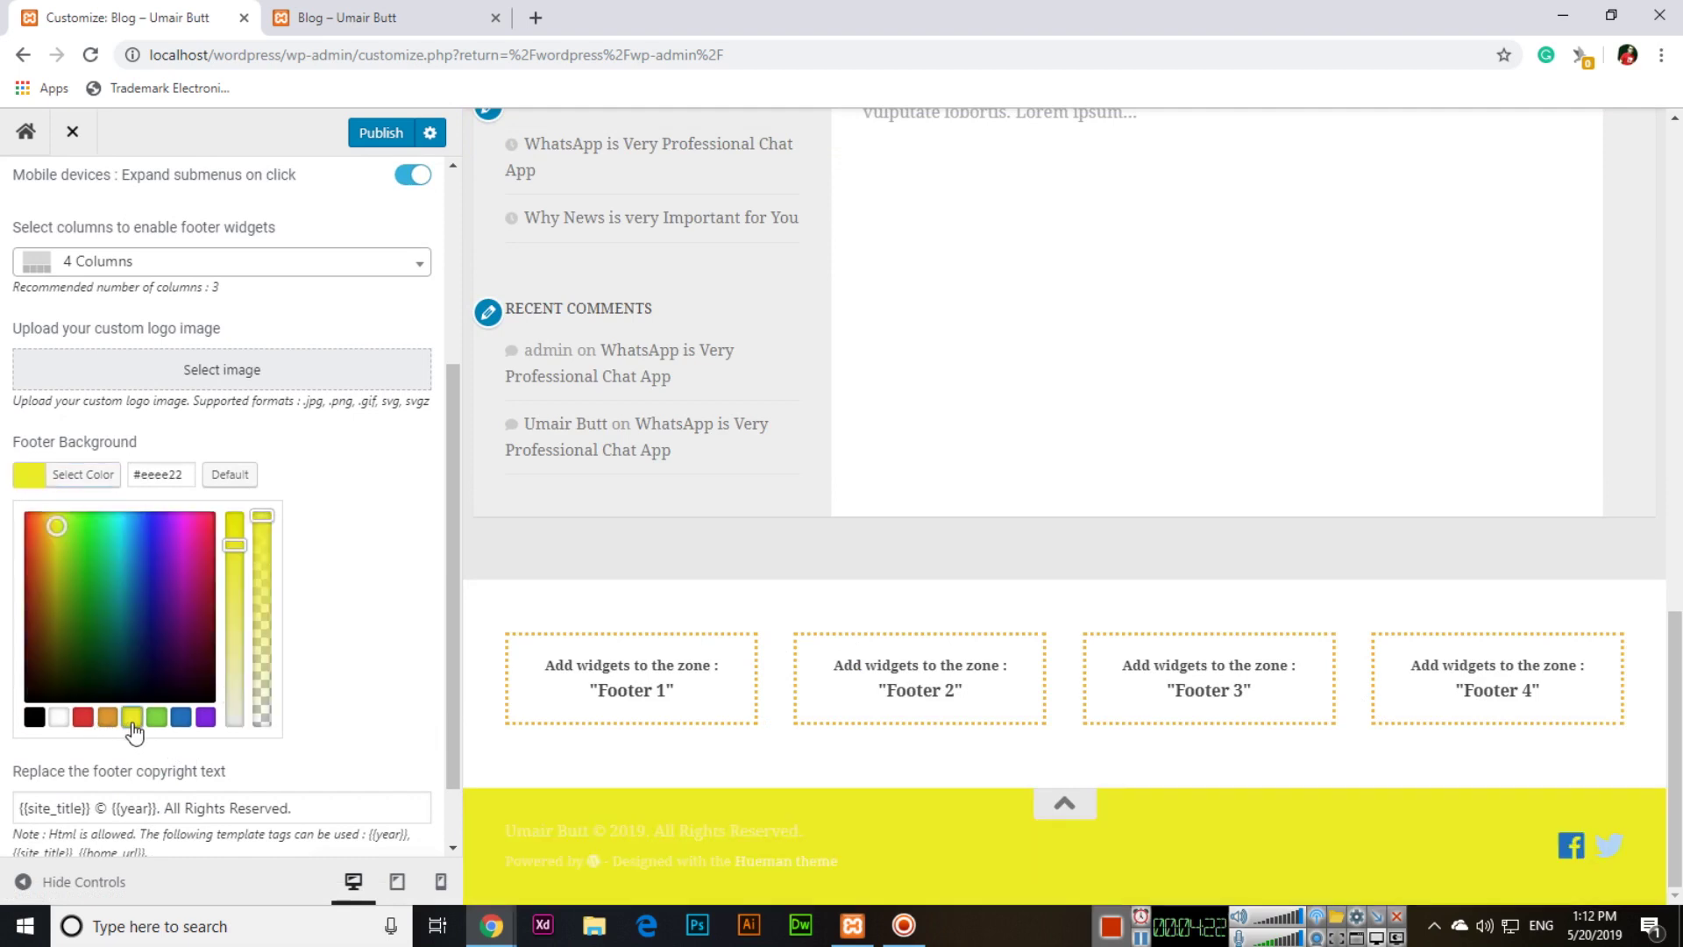
{"action": "left_click", "coordinate": [157, 719]}
{"action": "left_click", "coordinate": [181, 718]}
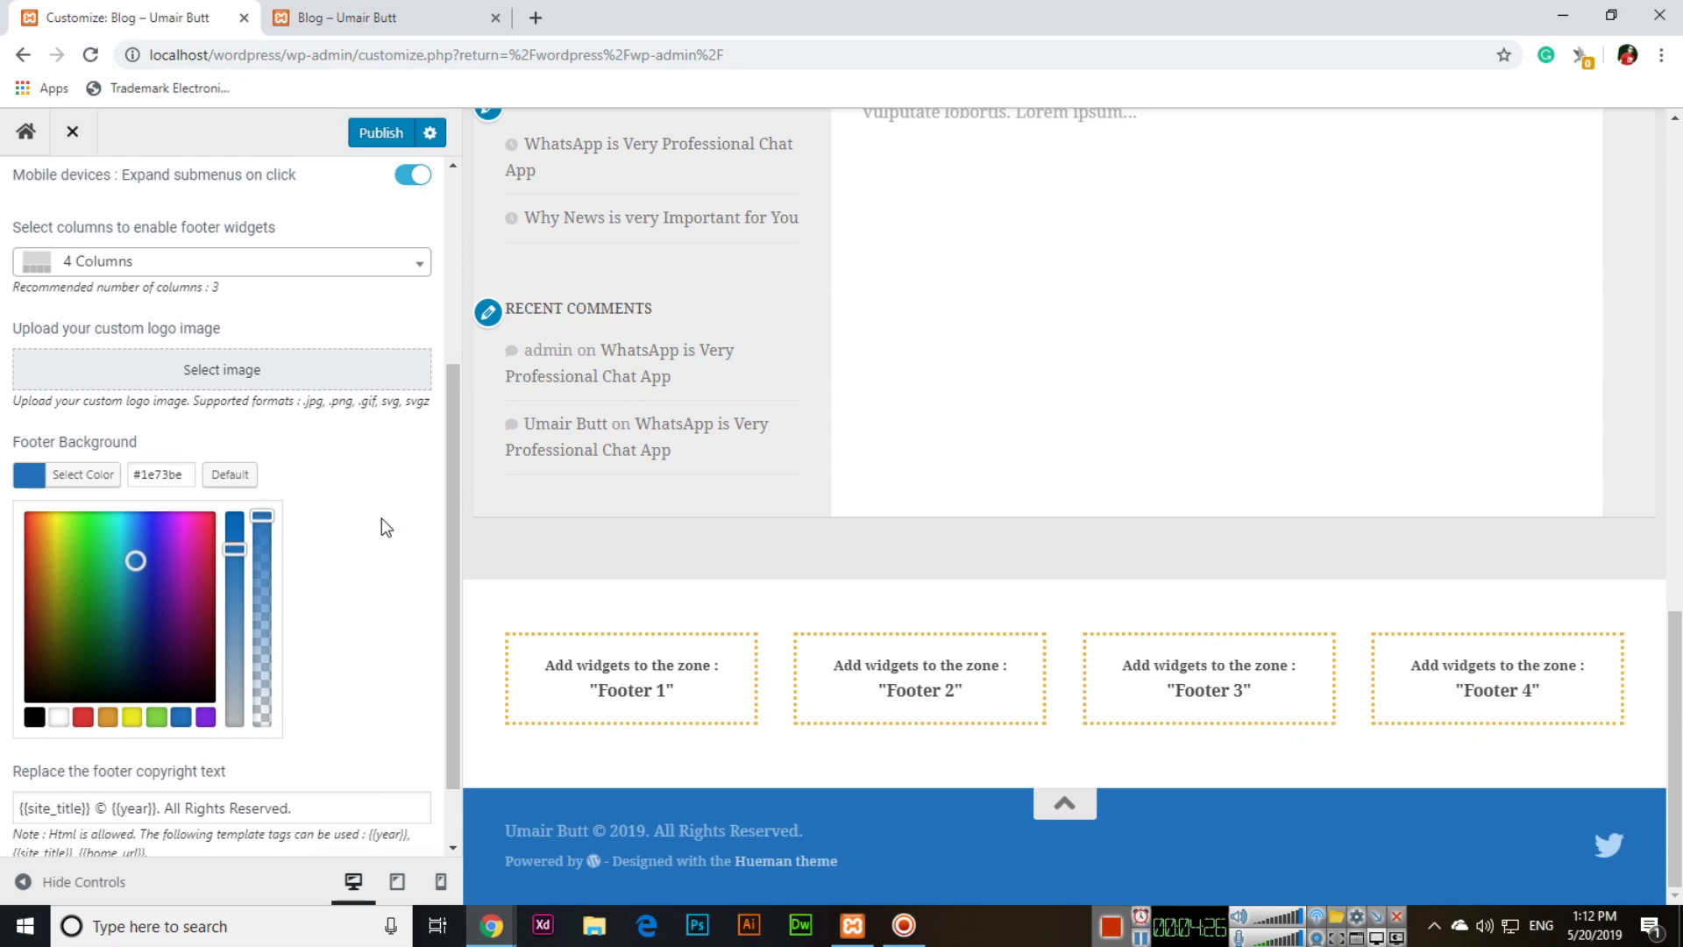
- Publish the footer changes and check the footer on the reloaded Blog page in the other browser tab
{"action": "scroll", "coordinate": [379, 528], "scroll_direction": "down", "scroll_amount": 1}
{"action": "scroll", "coordinate": [350, 624], "scroll_direction": "up", "scroll_amount": 4}
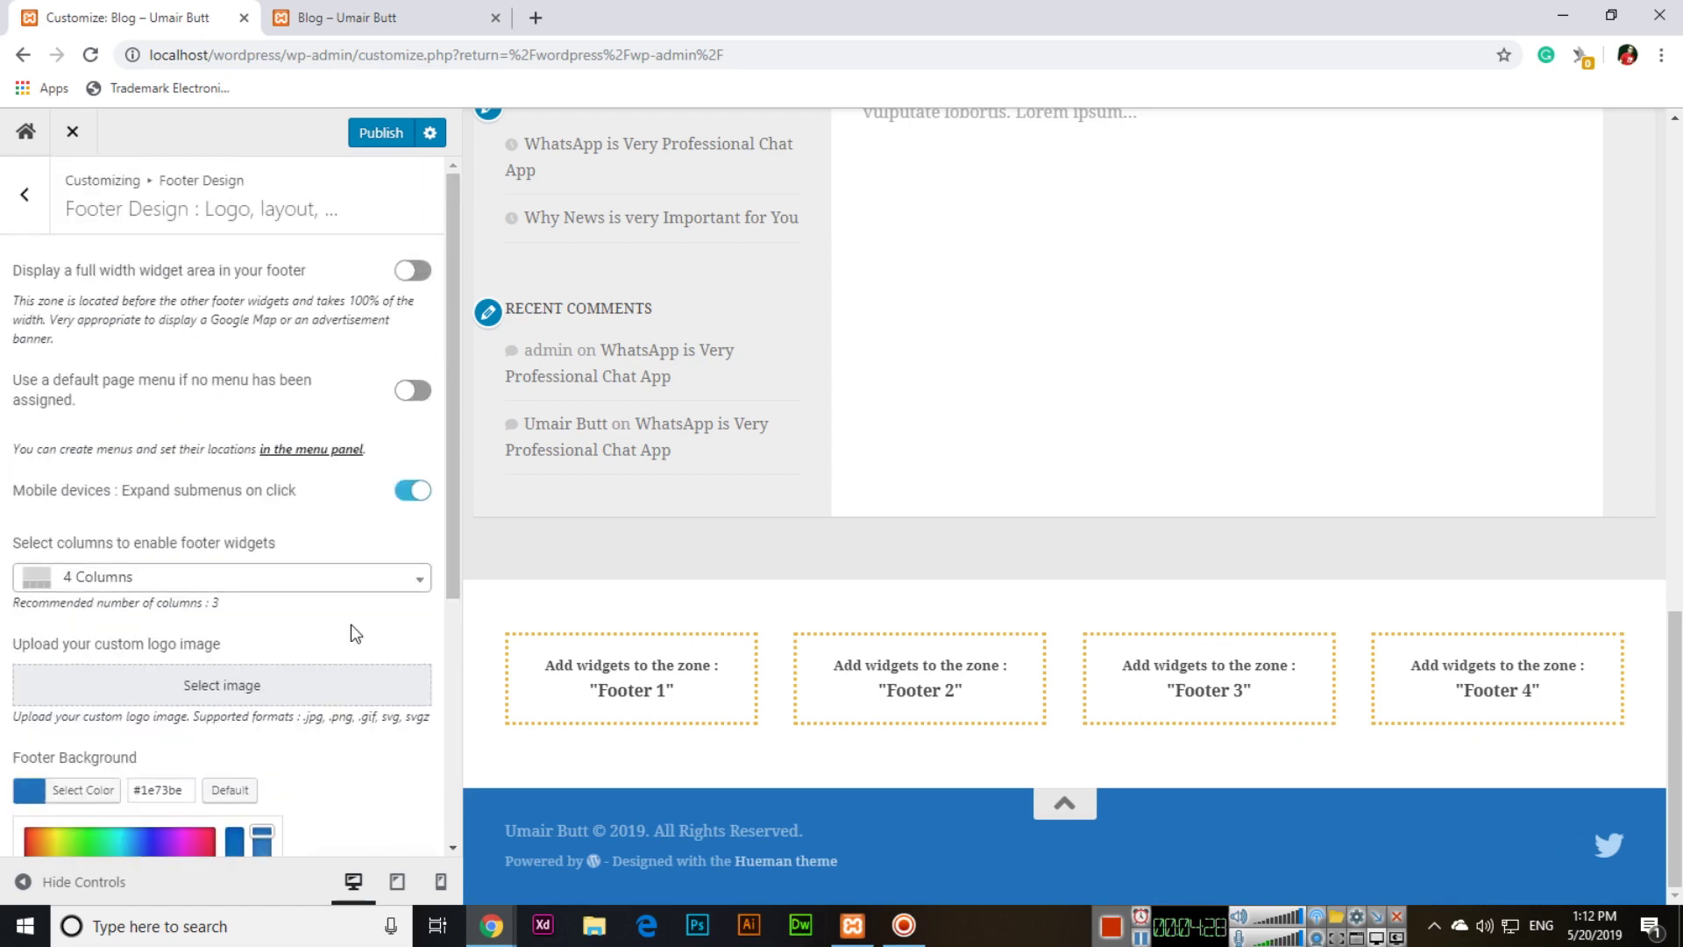
{"action": "scroll", "coordinate": [350, 624], "scroll_direction": "down", "scroll_amount": 4}
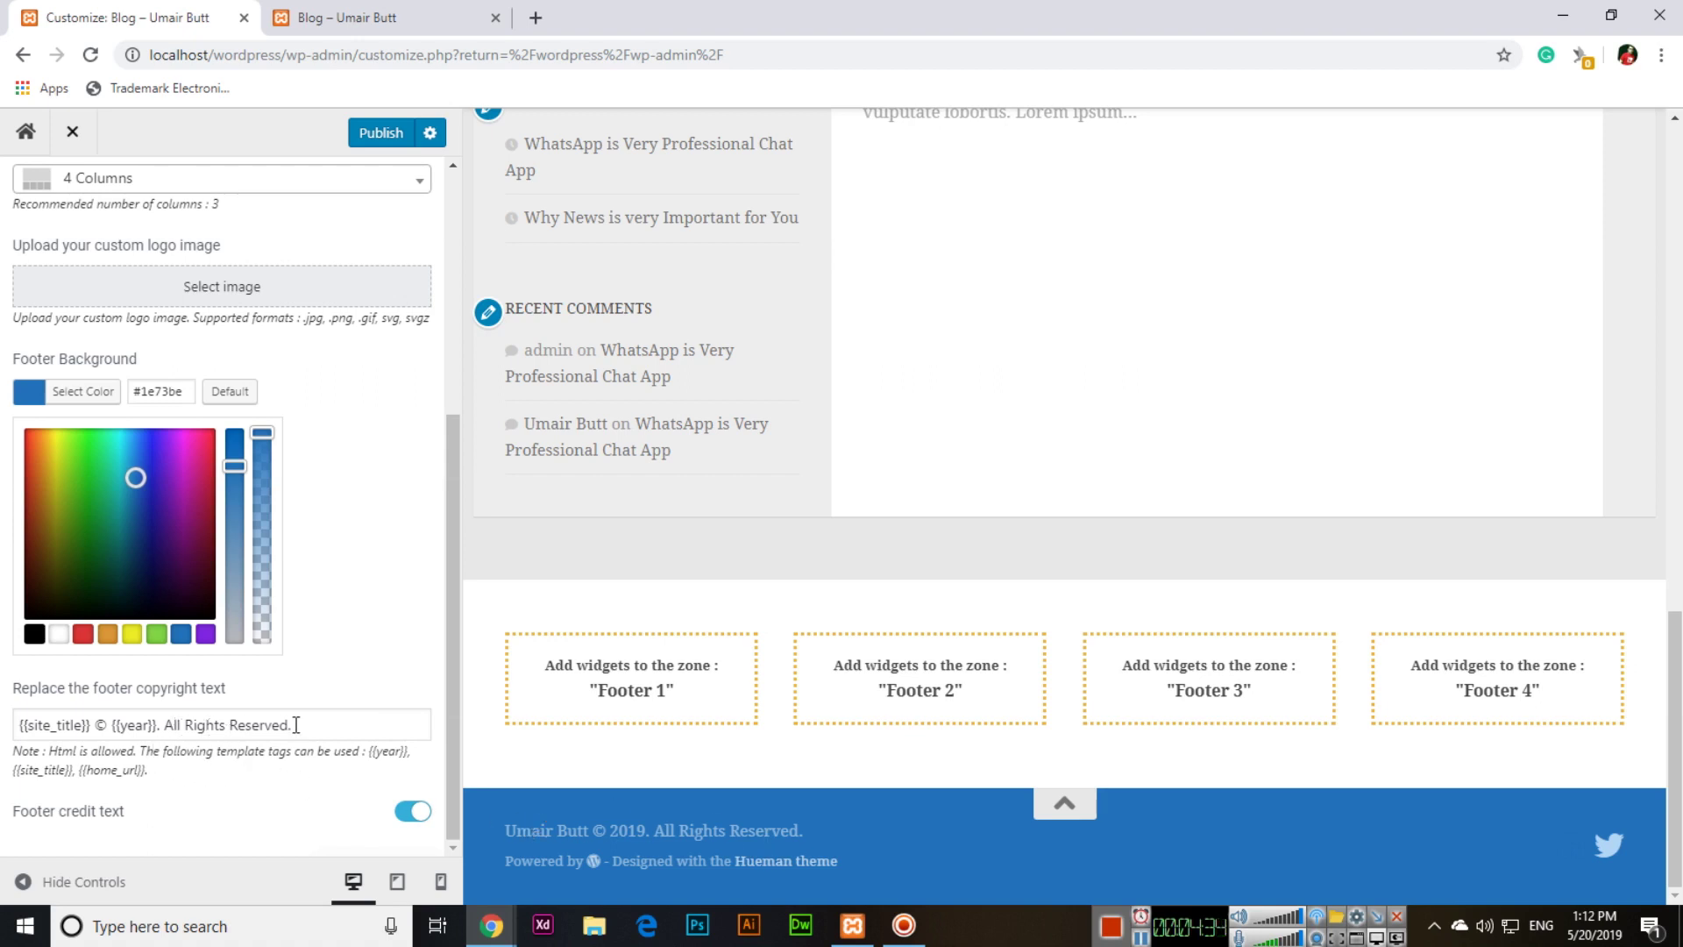
{"action": "scroll", "coordinate": [263, 678], "scroll_direction": "up", "scroll_amount": 4}
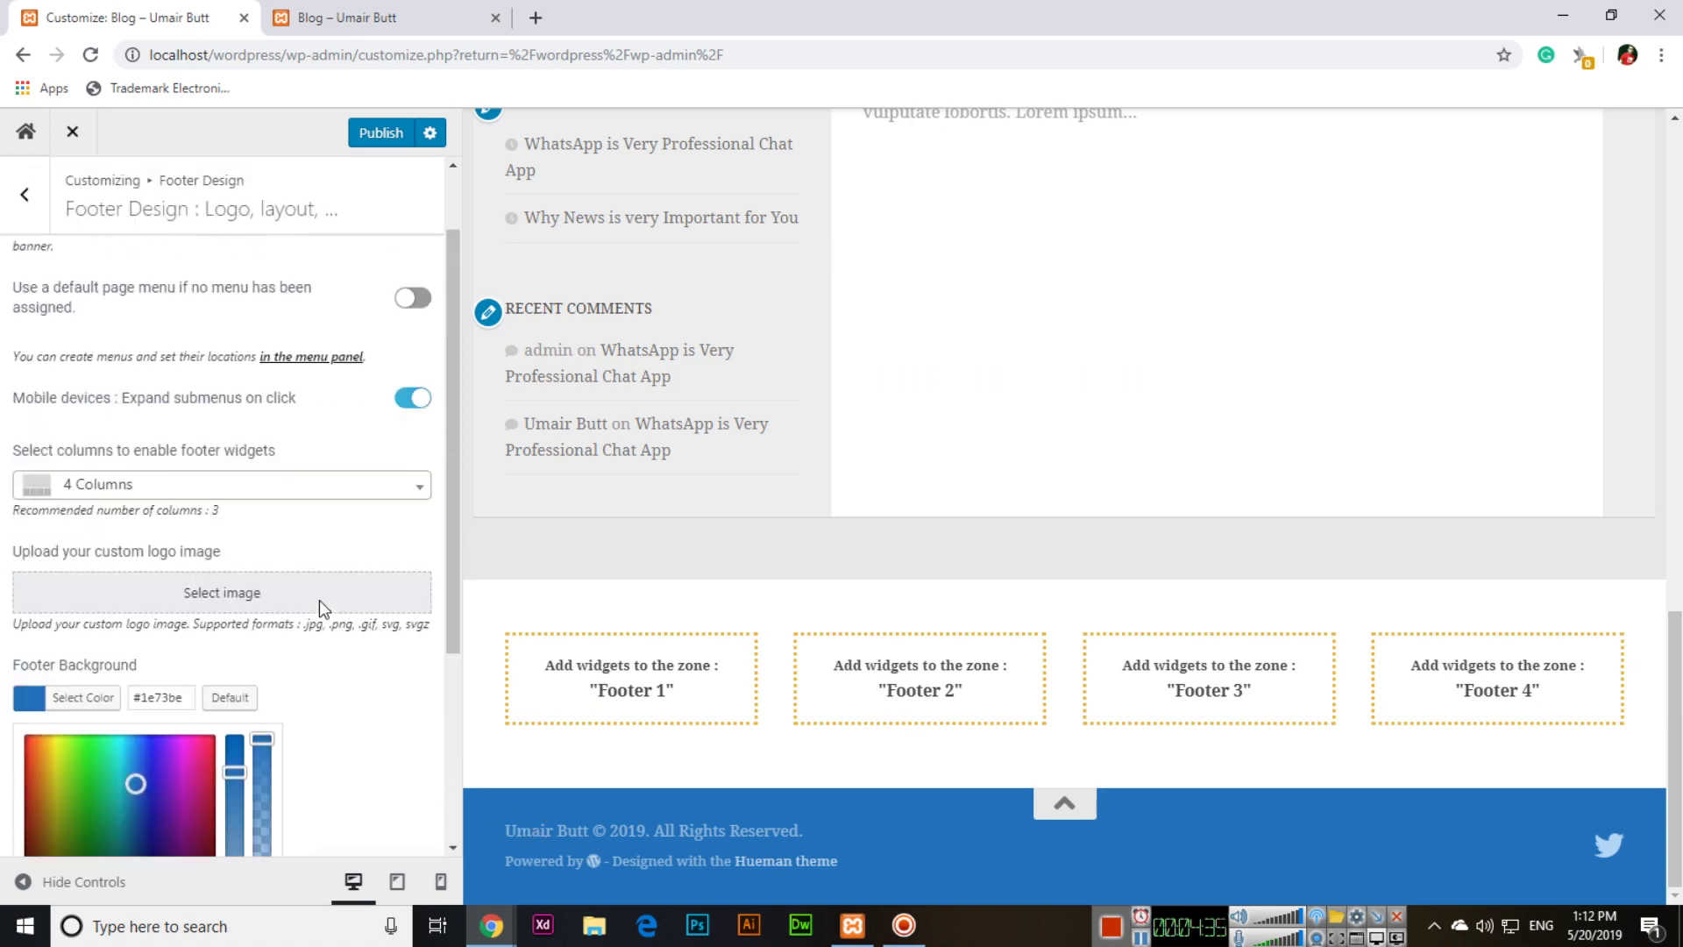
{"action": "left_click", "coordinate": [380, 132]}
{"action": "left_click", "coordinate": [386, 18]}
{"action": "key", "text": "F5"}
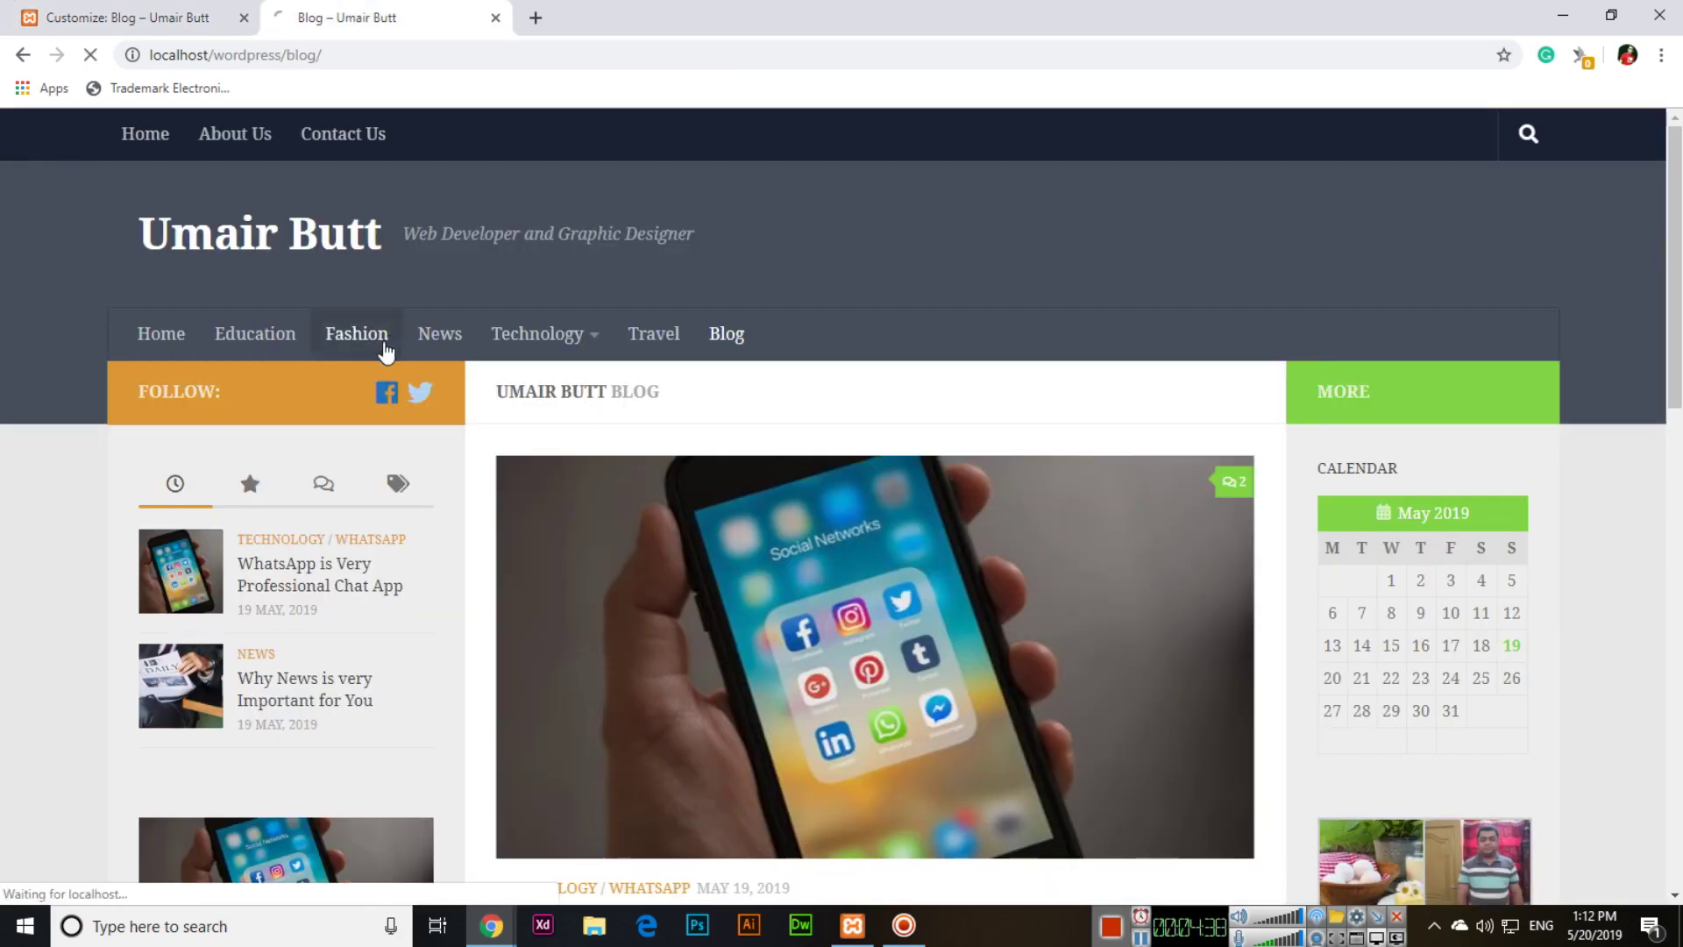
{"action": "scroll", "coordinate": [46, 554], "scroll_direction": "down", "scroll_amount": 10}
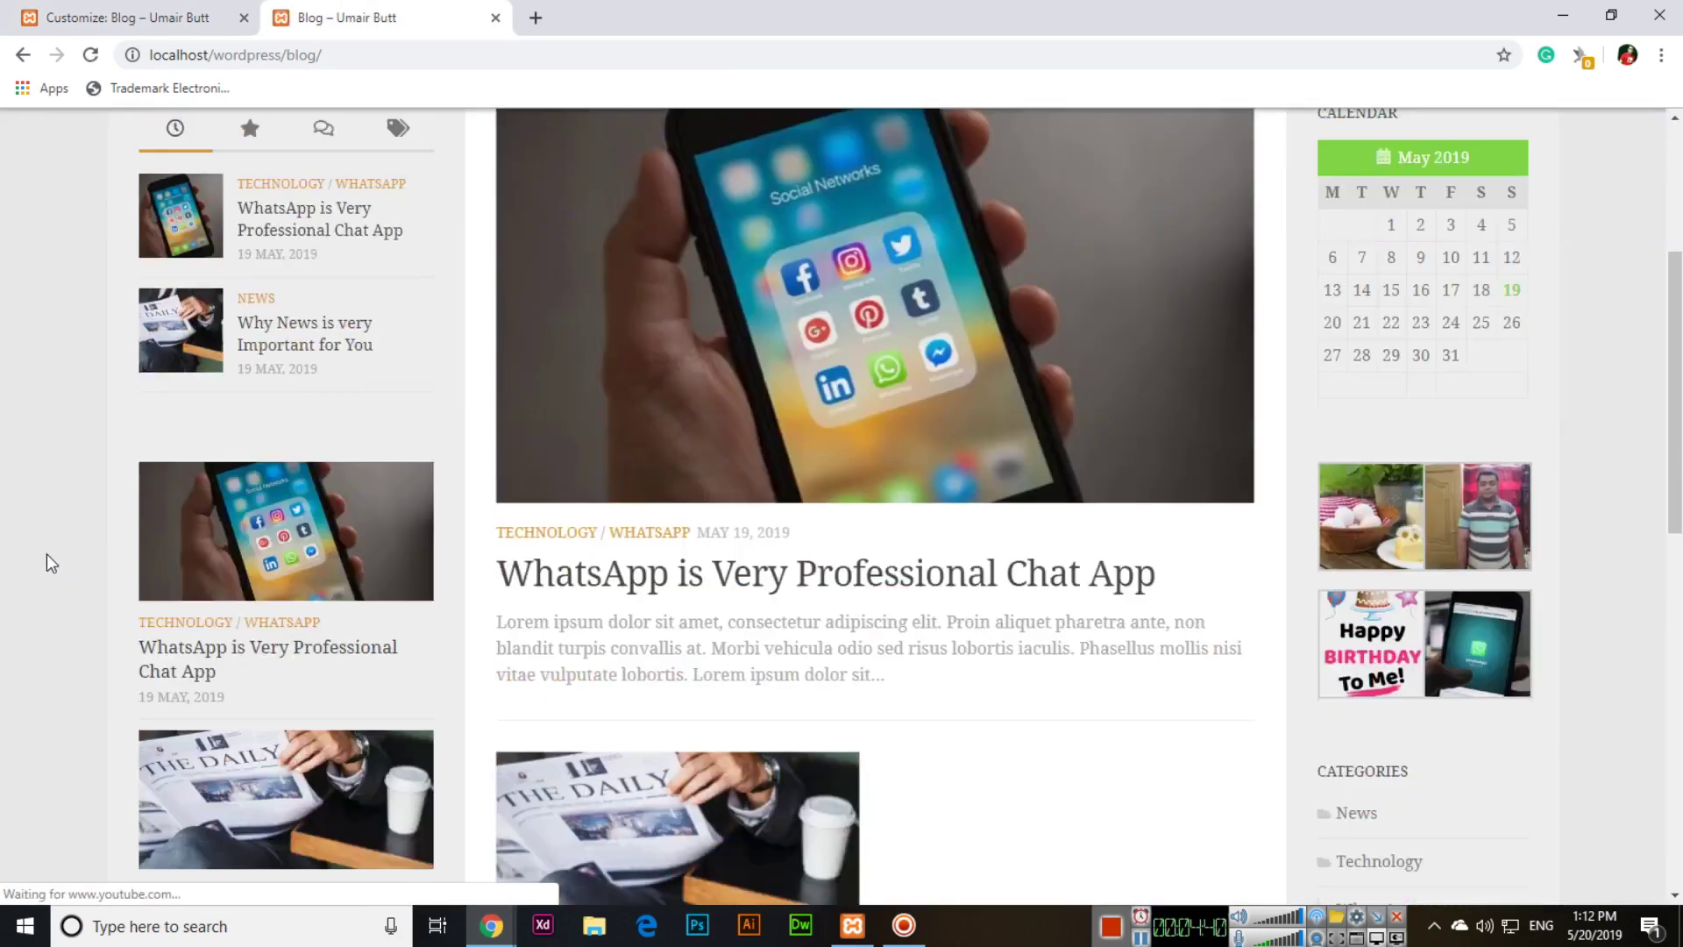
{"action": "scroll", "coordinate": [456, 596], "scroll_direction": "down", "scroll_amount": 5}
{"action": "left_click", "coordinate": [833, 804]}
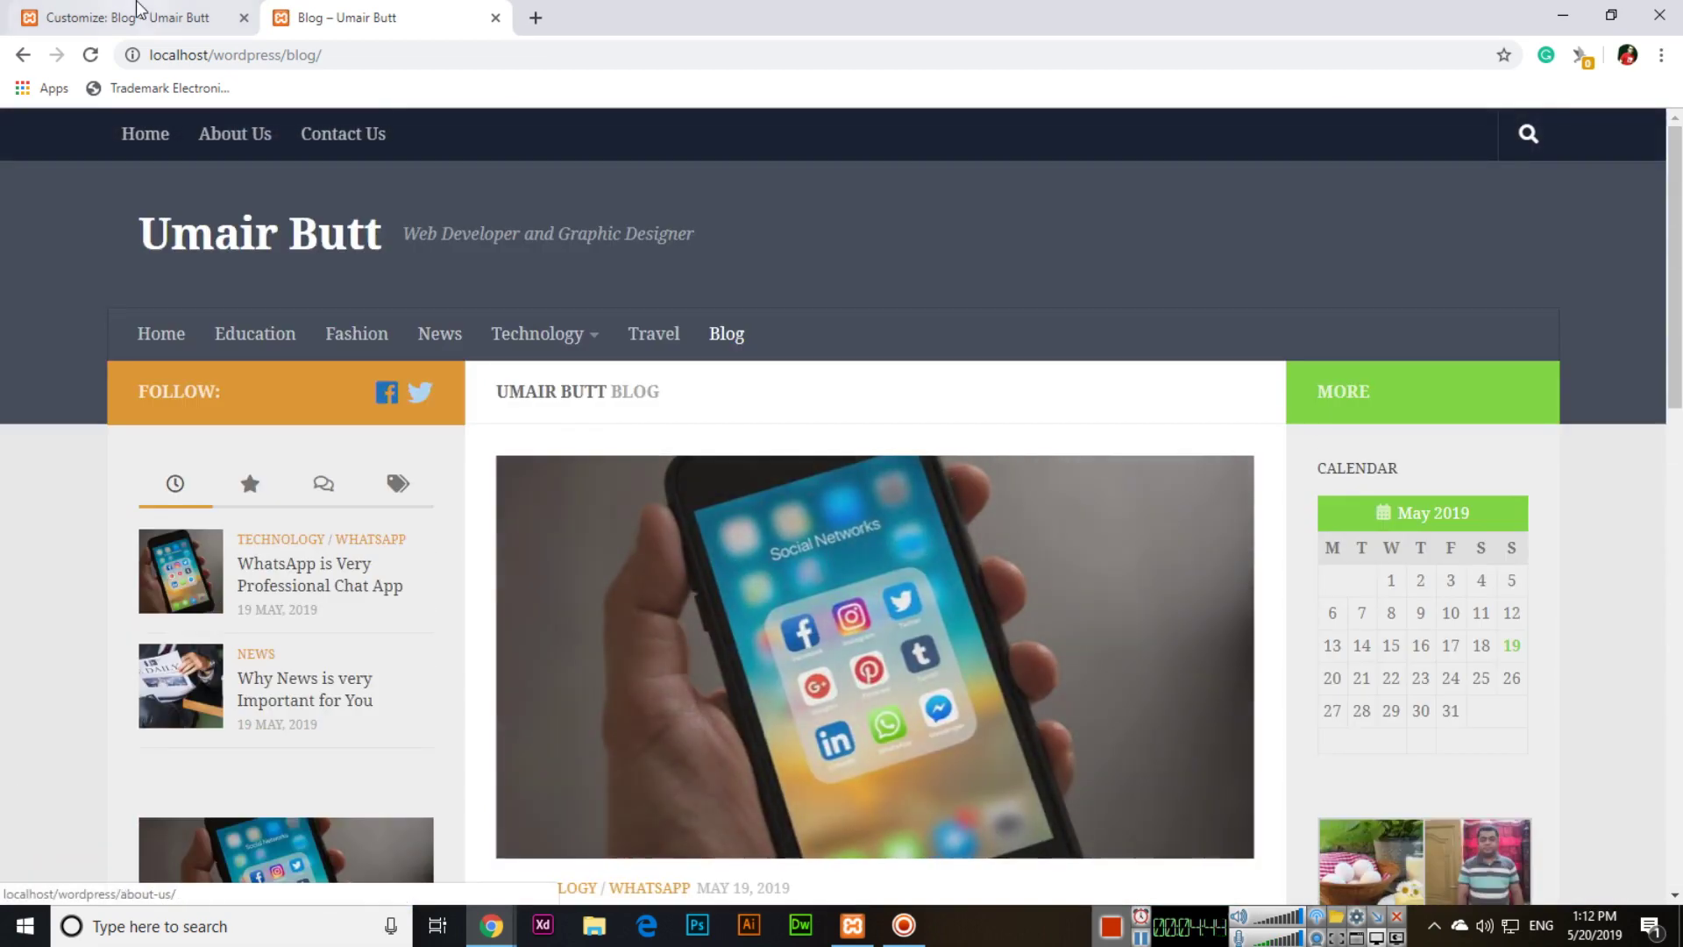
- Return to the customizer, leave Footer Design and look at the Menus settings
{"action": "left_click", "coordinate": [137, 8]}
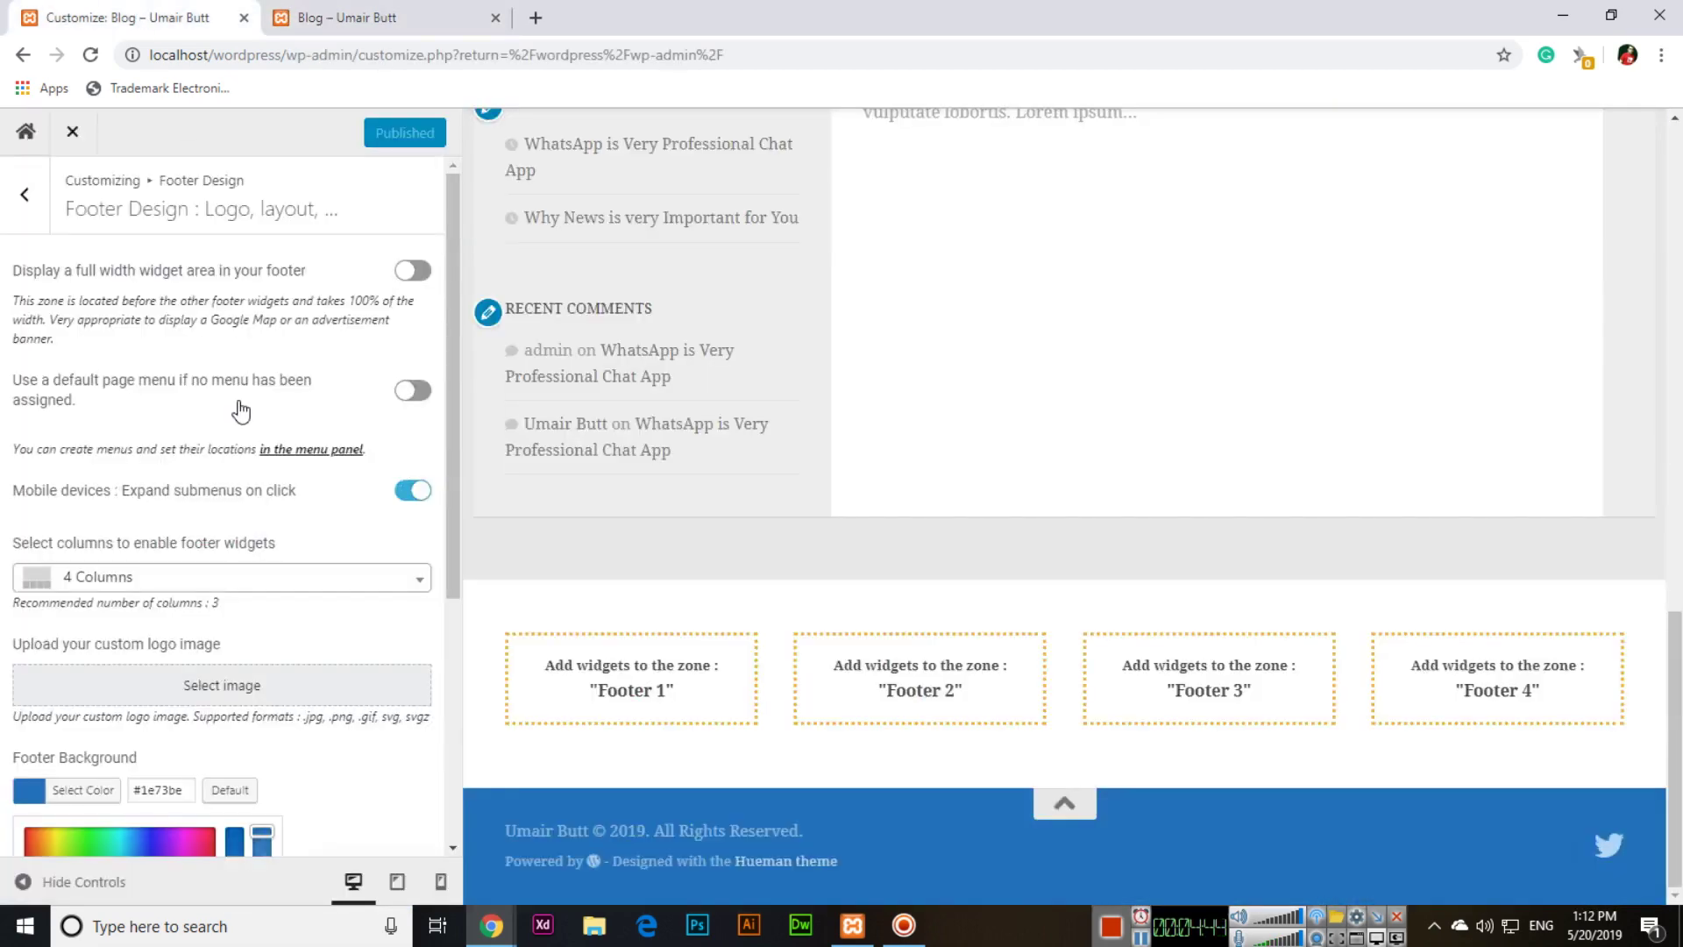
{"action": "scroll", "coordinate": [230, 557], "scroll_direction": "down", "scroll_amount": 5}
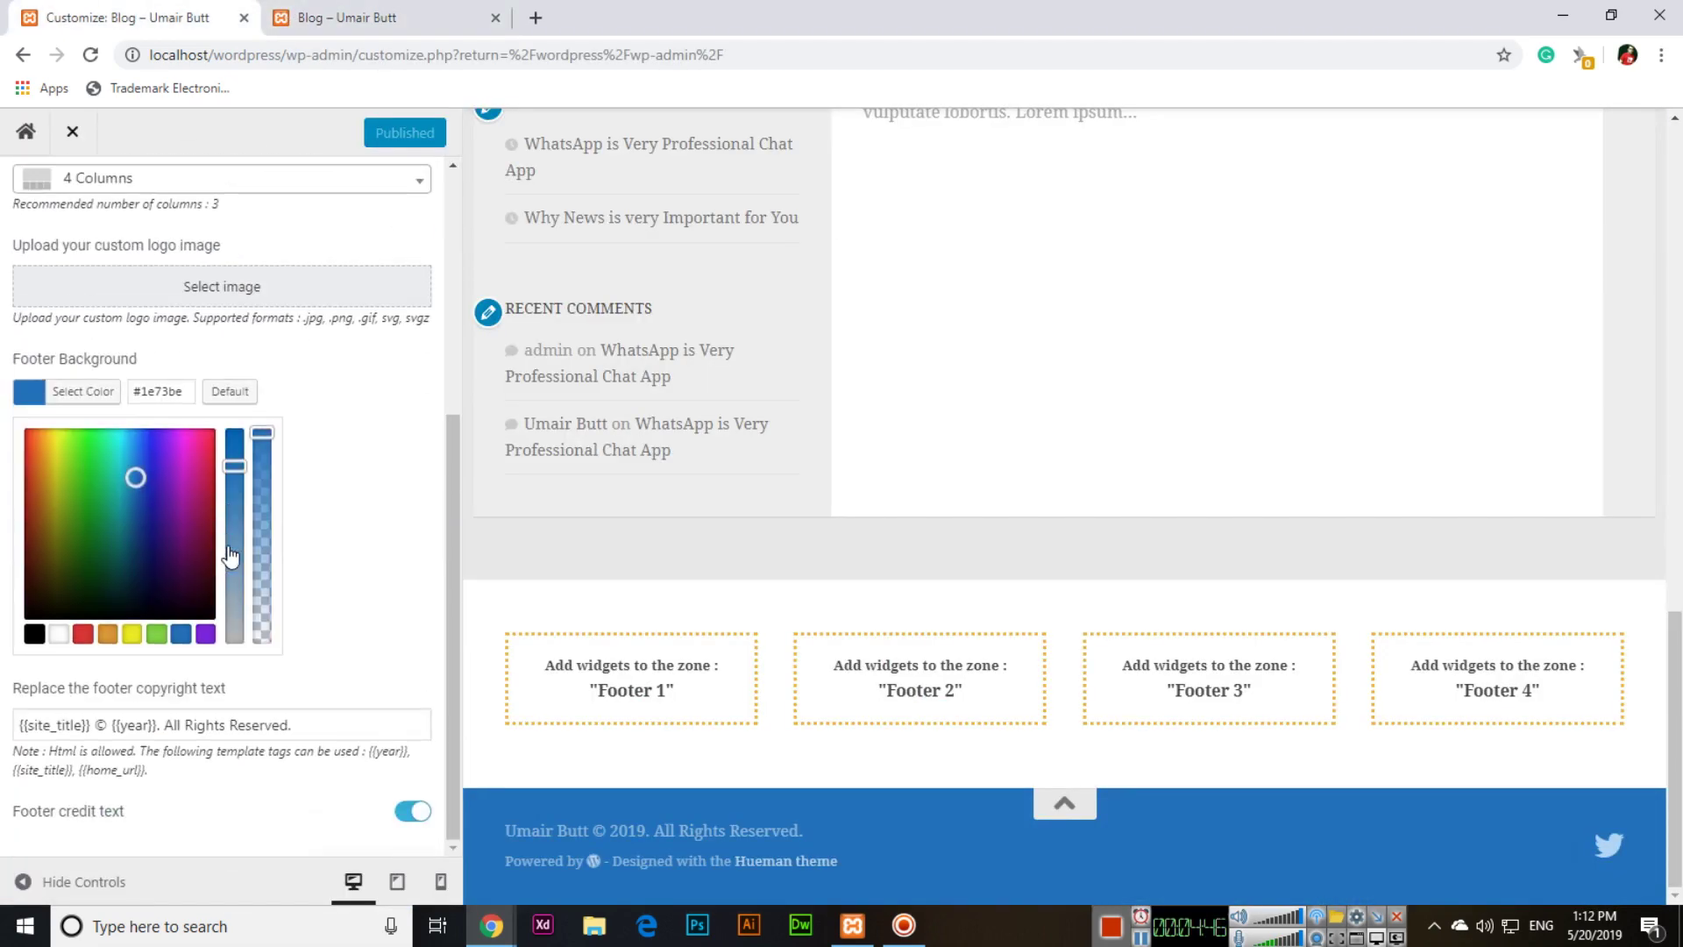
{"action": "scroll", "coordinate": [229, 557], "scroll_direction": "up", "scroll_amount": 5}
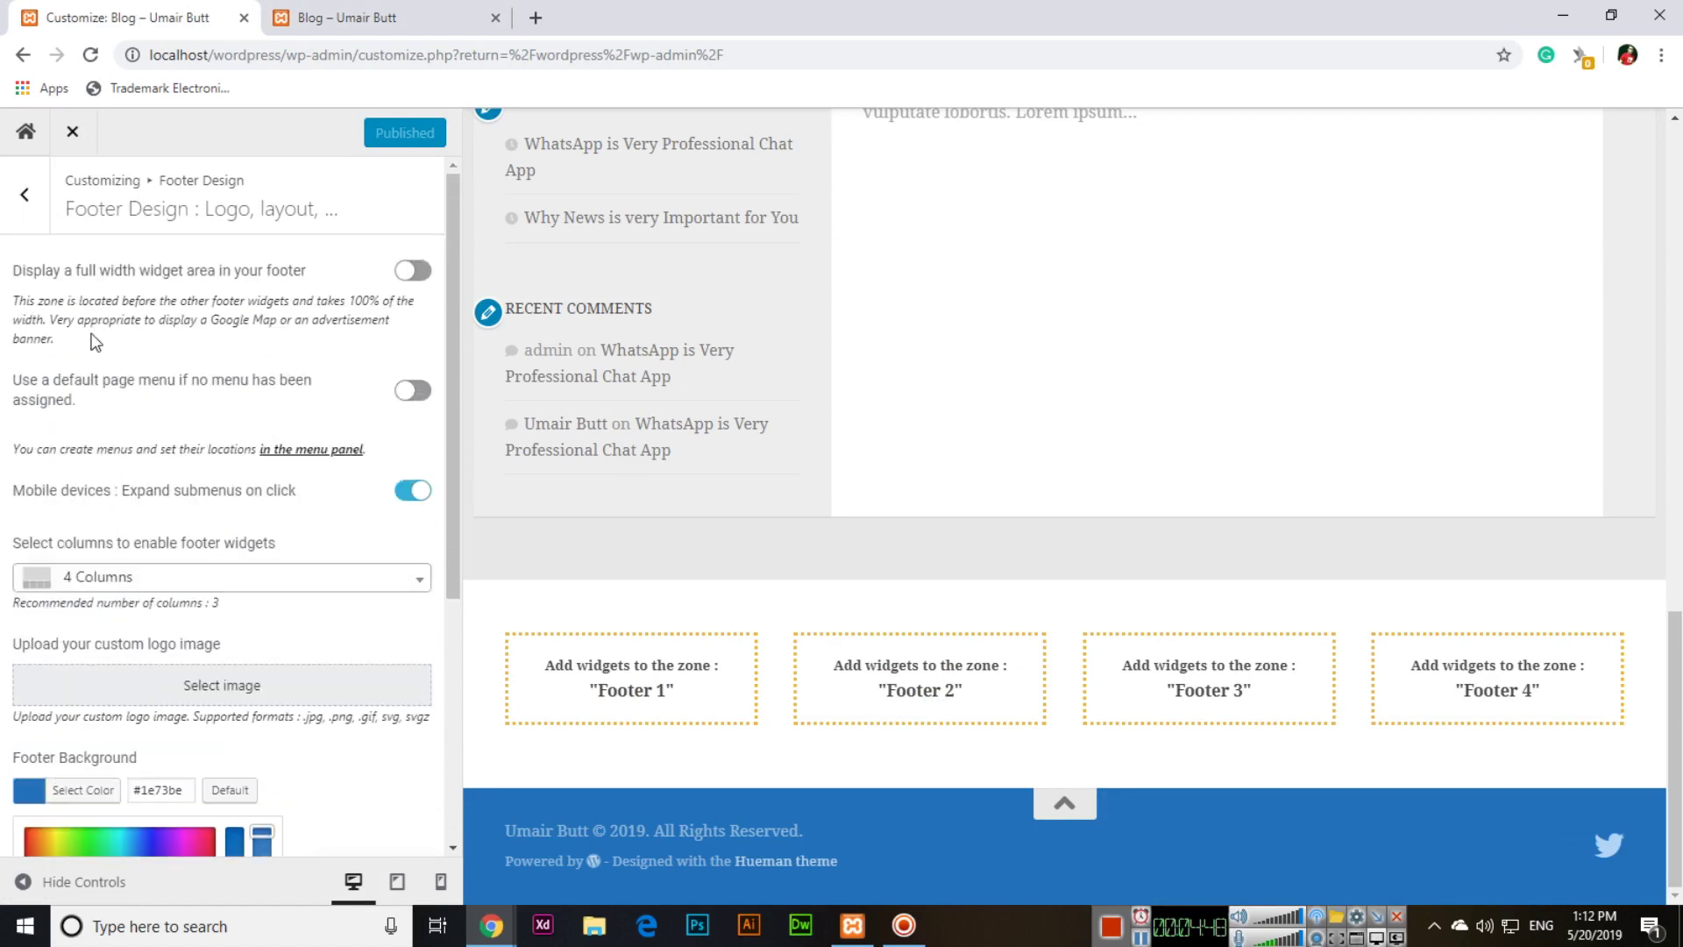
{"action": "left_click", "coordinate": [26, 198]}
{"action": "left_click", "coordinate": [12, 205]}
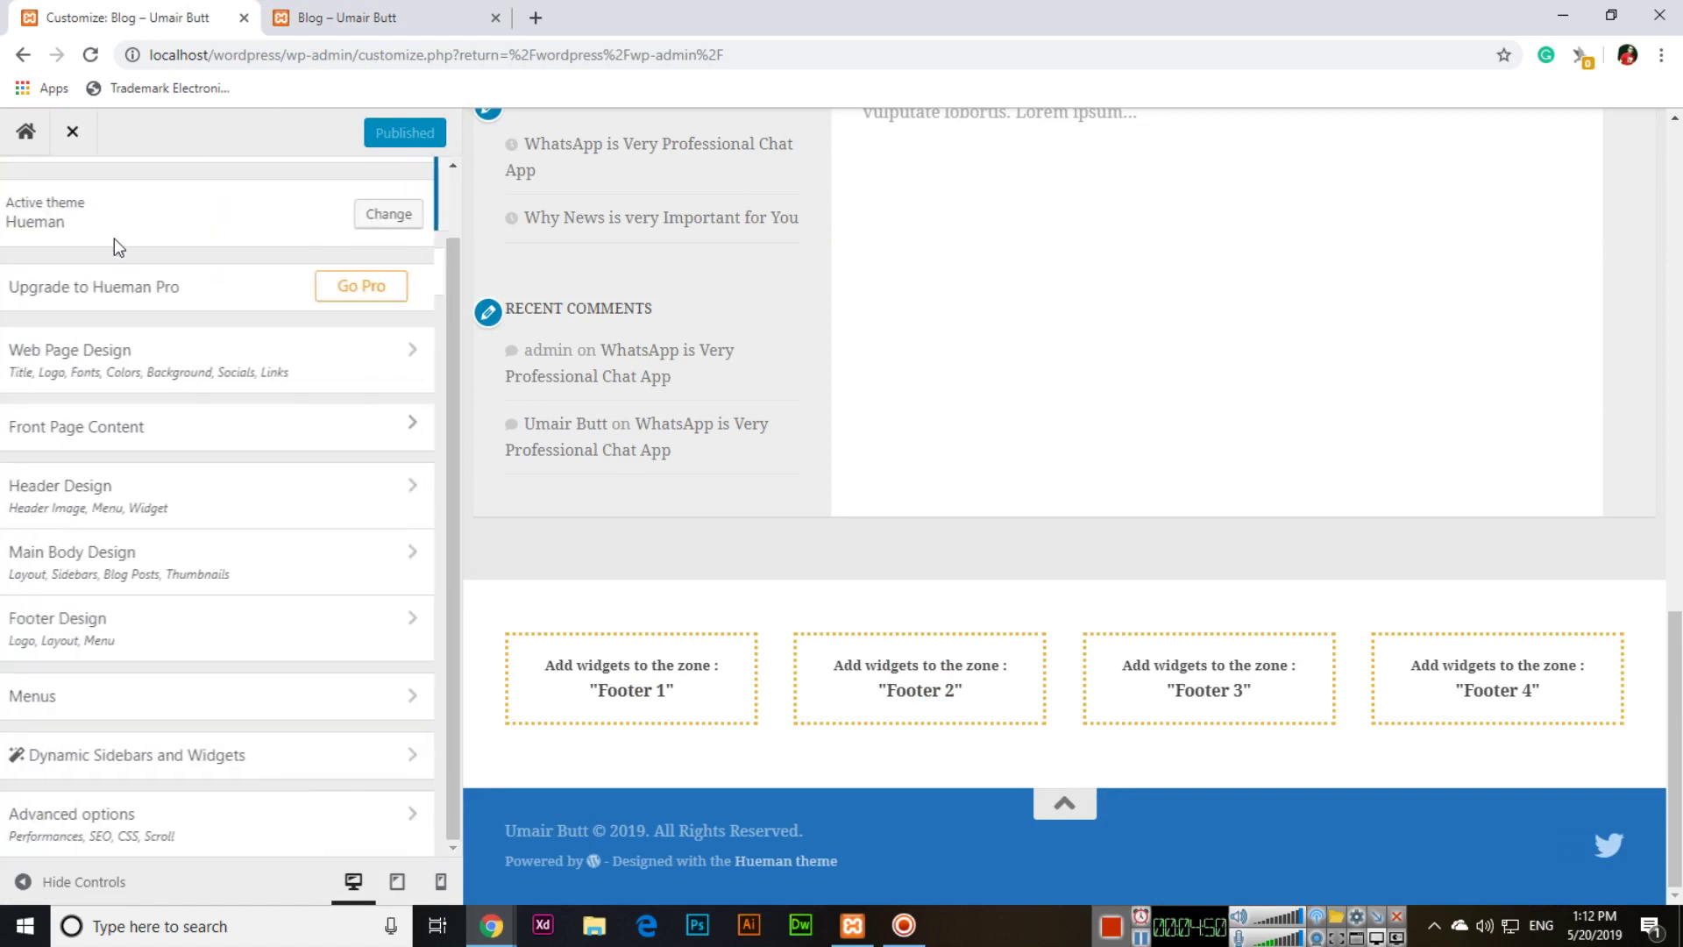
{"action": "left_click", "coordinate": [227, 708]}
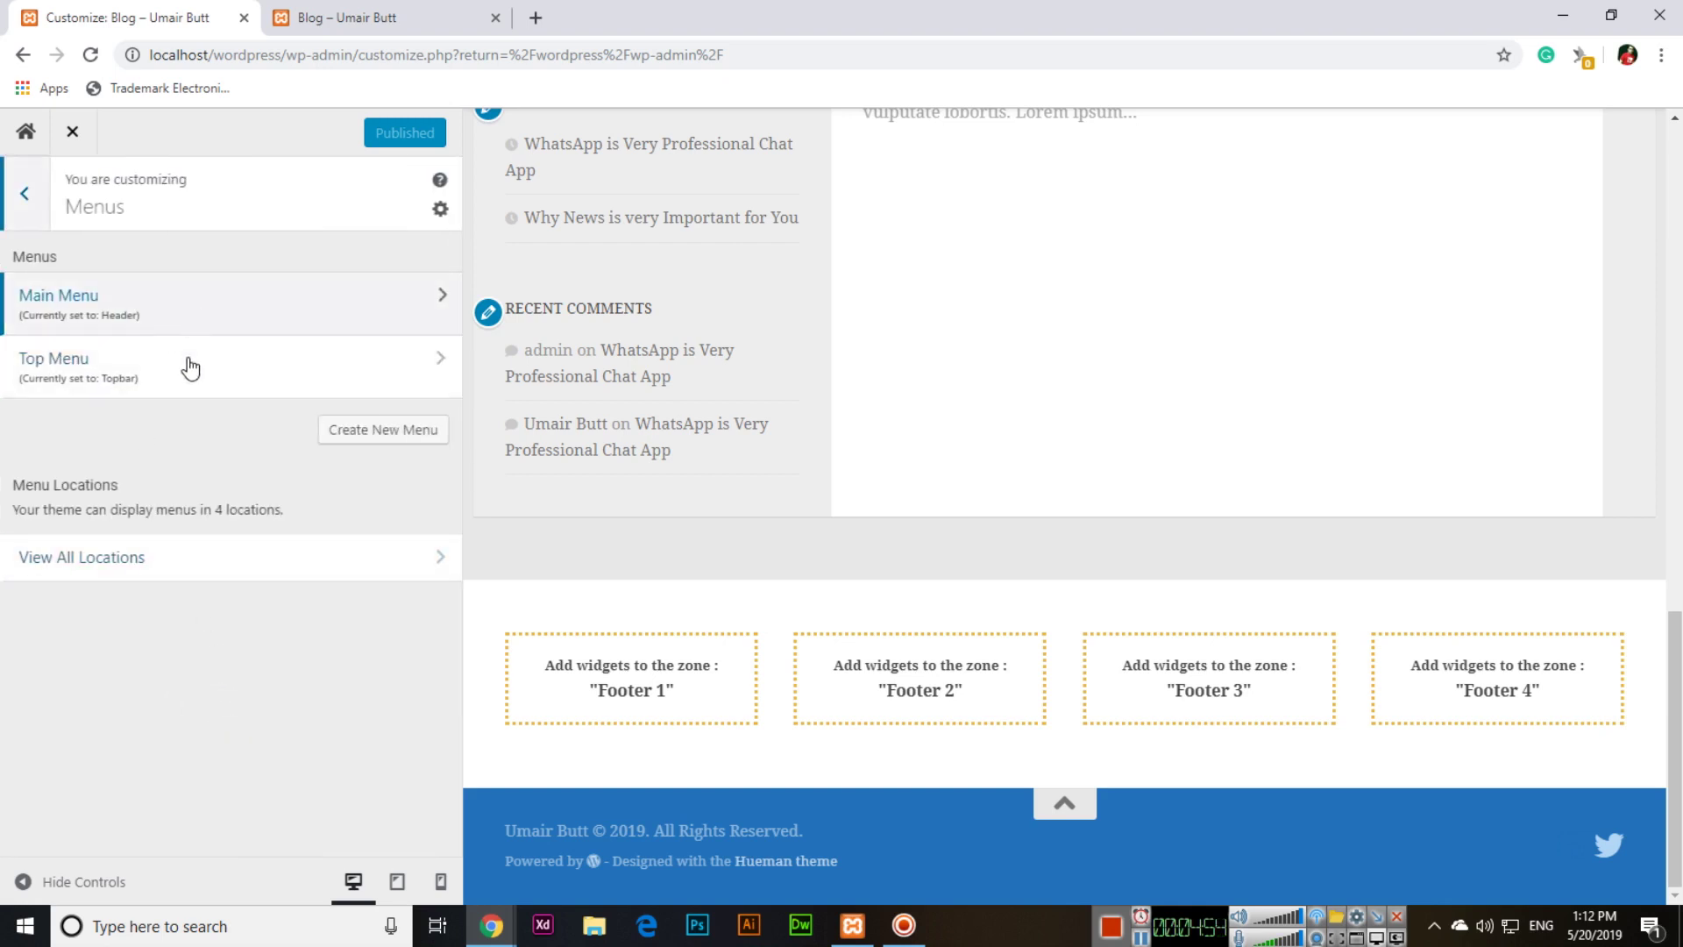
{"action": "left_click", "coordinate": [26, 198]}
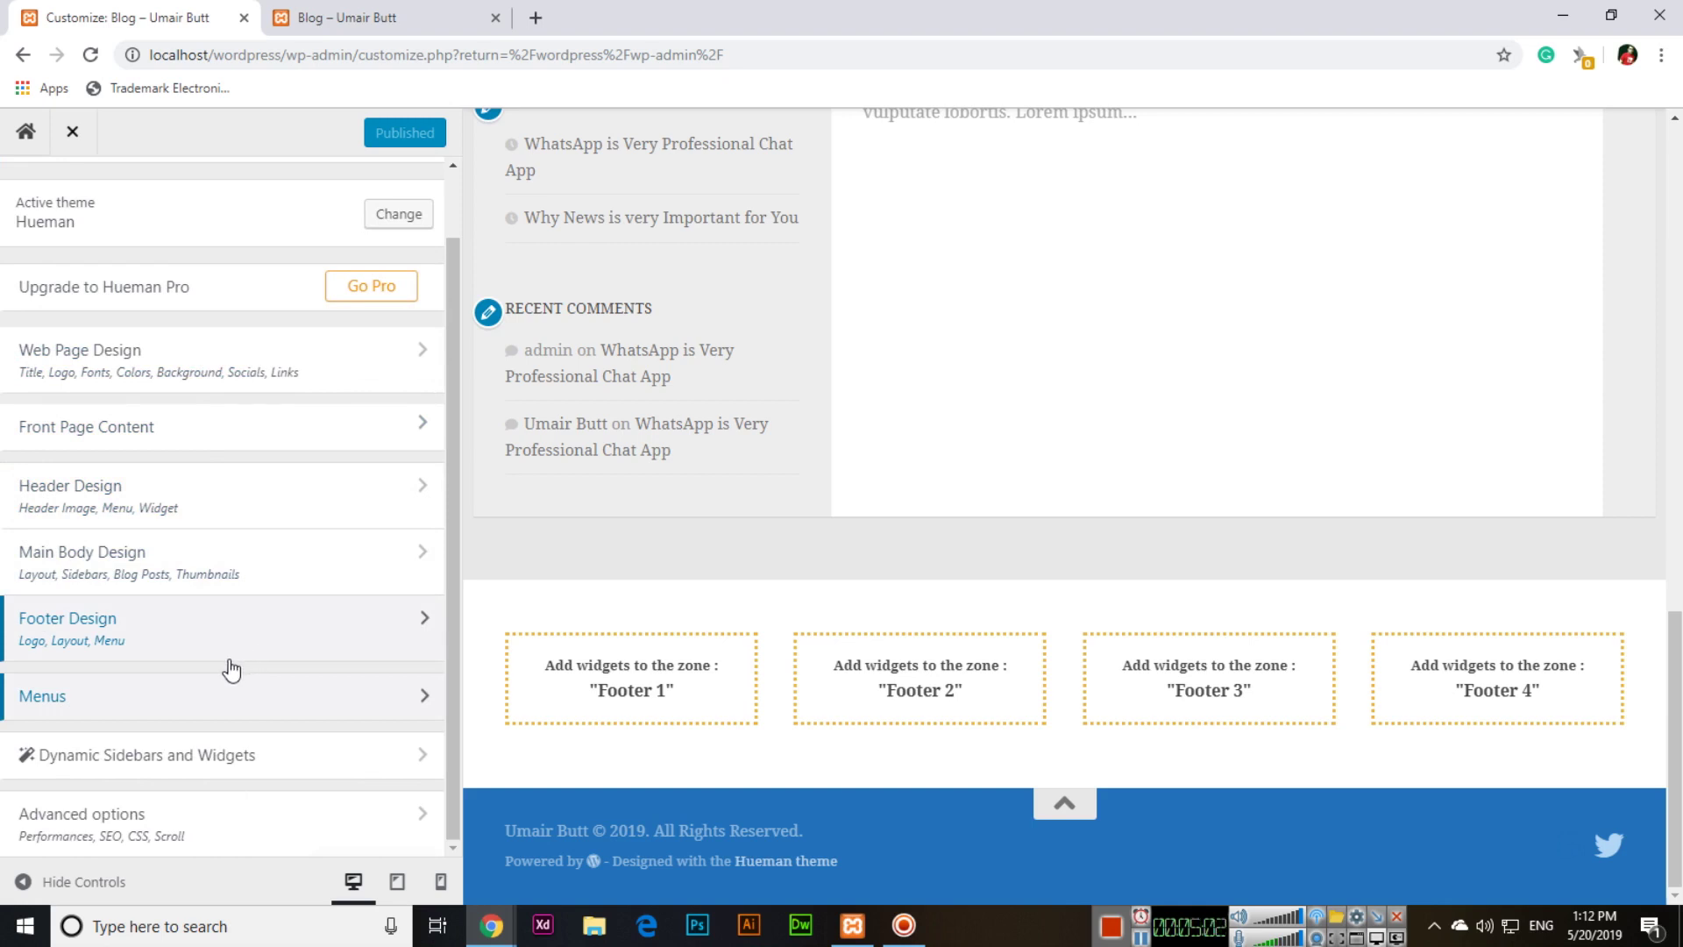
- Open the Additional CSS section of Advanced options, ready for entering code
{"action": "left_click", "coordinate": [225, 838]}
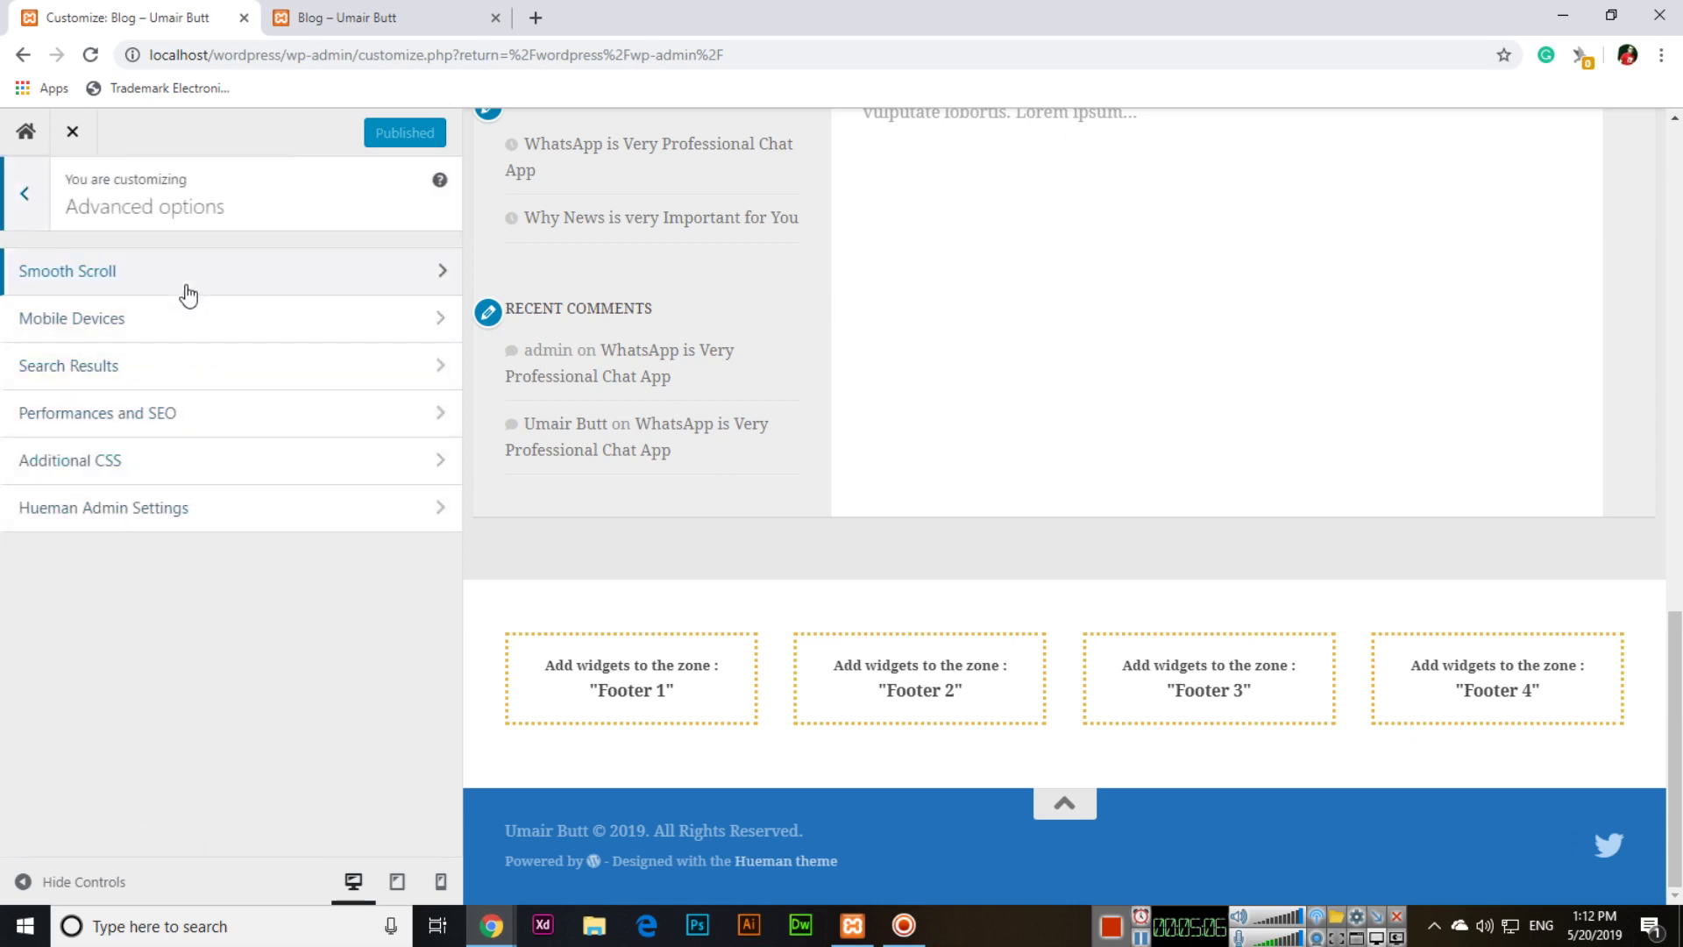
{"action": "left_click", "coordinate": [182, 478]}
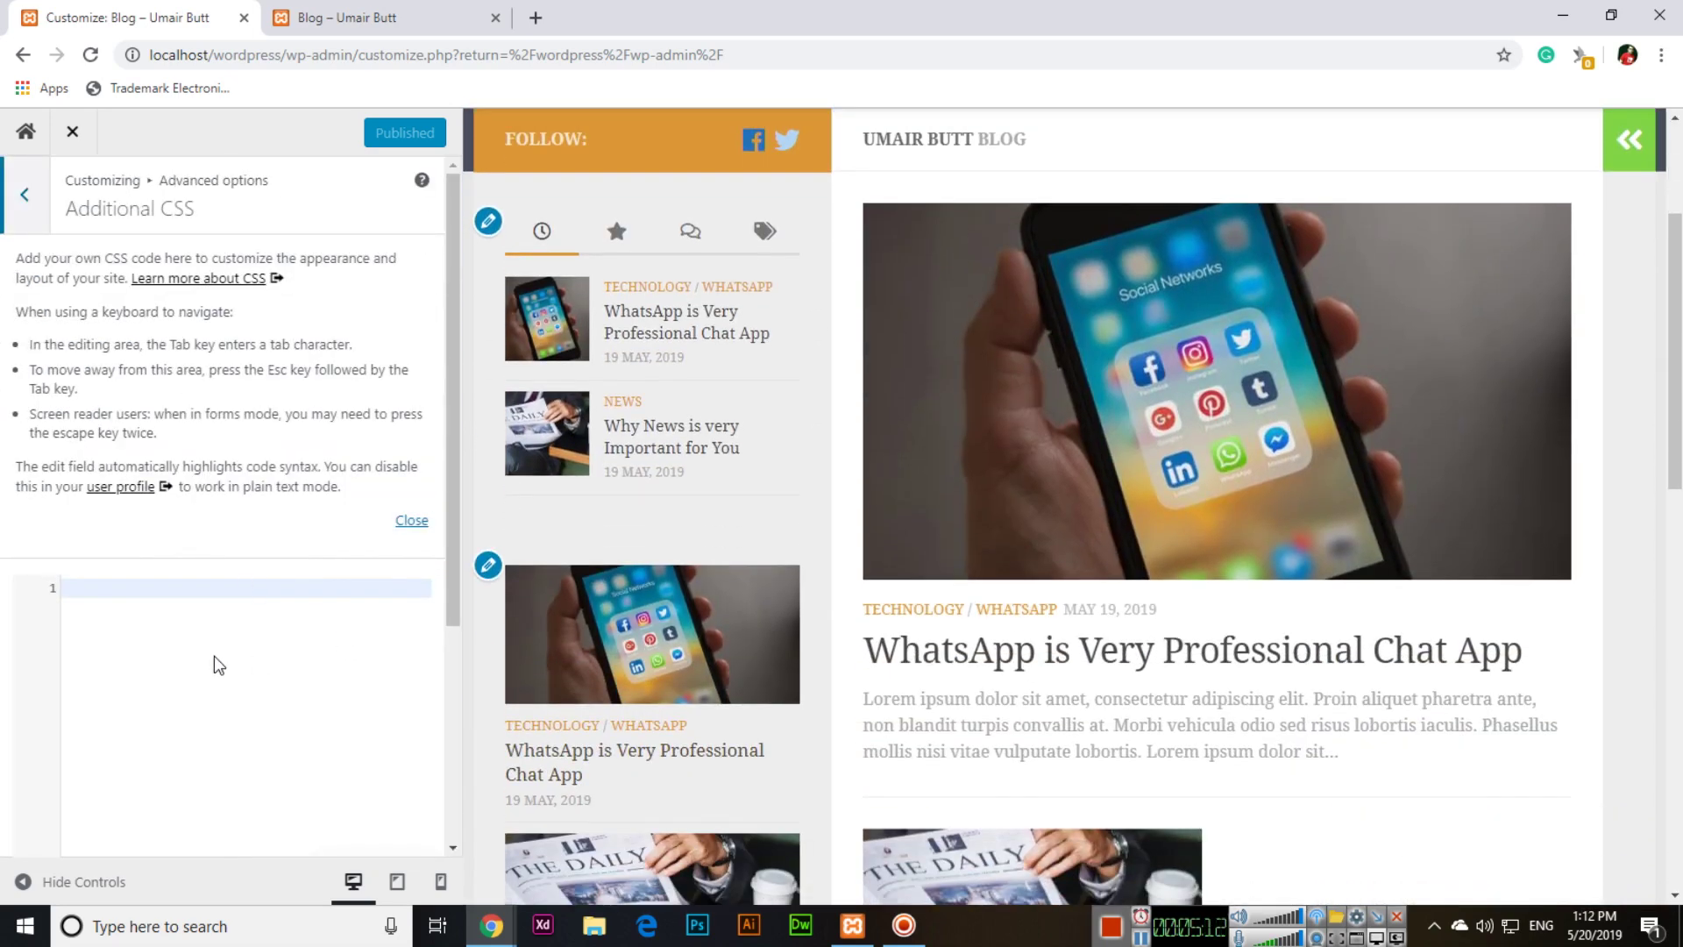
{"action": "scroll", "coordinate": [219, 667], "scroll_direction": "down", "scroll_amount": 1}
{"action": "key", "text": "Escape"}
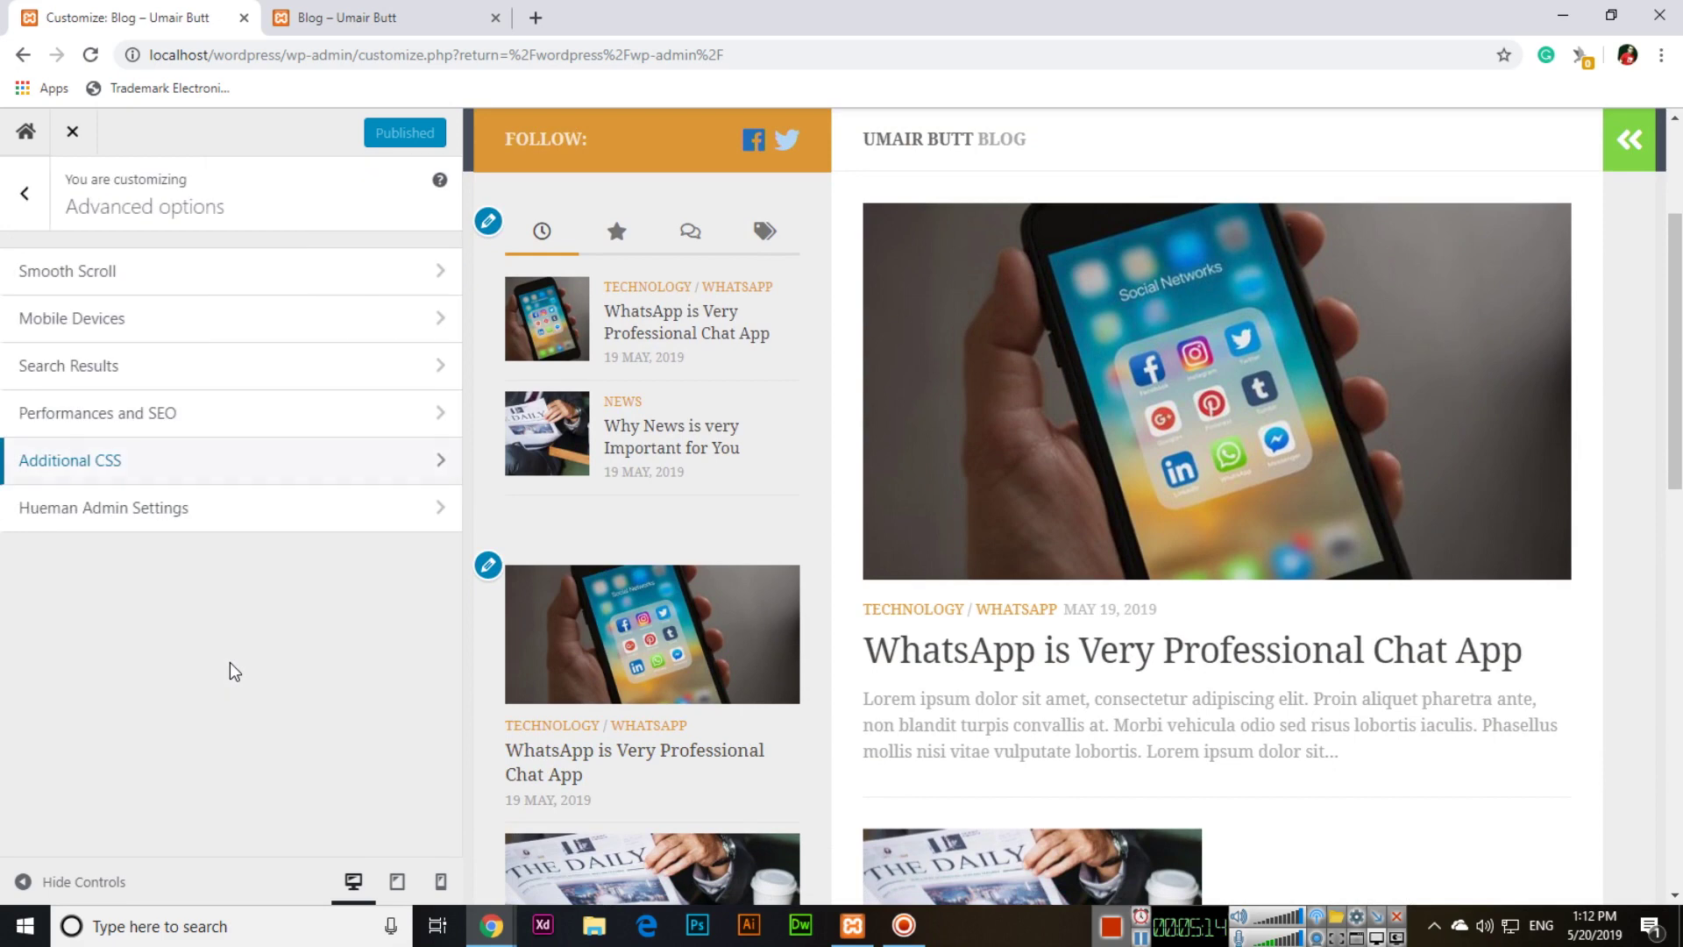
{"action": "left_click", "coordinate": [145, 457]}
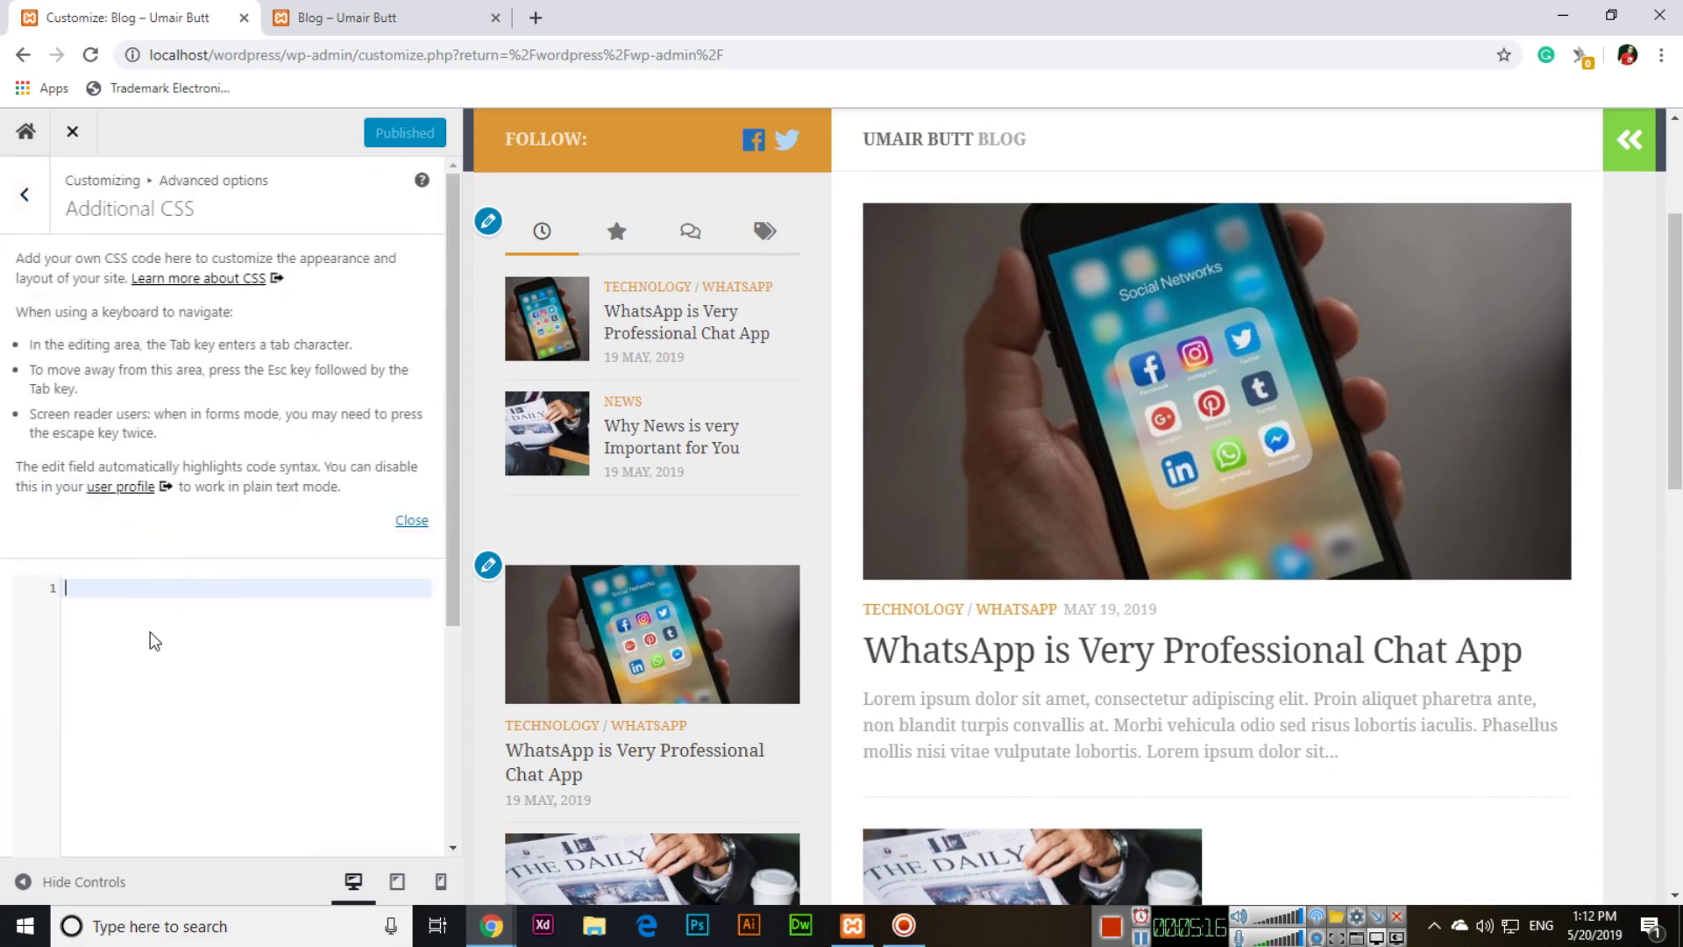
- Write a CSS rule for body with color: red; in the Additional CSS editor
{"action": "type", "text": "body {"}
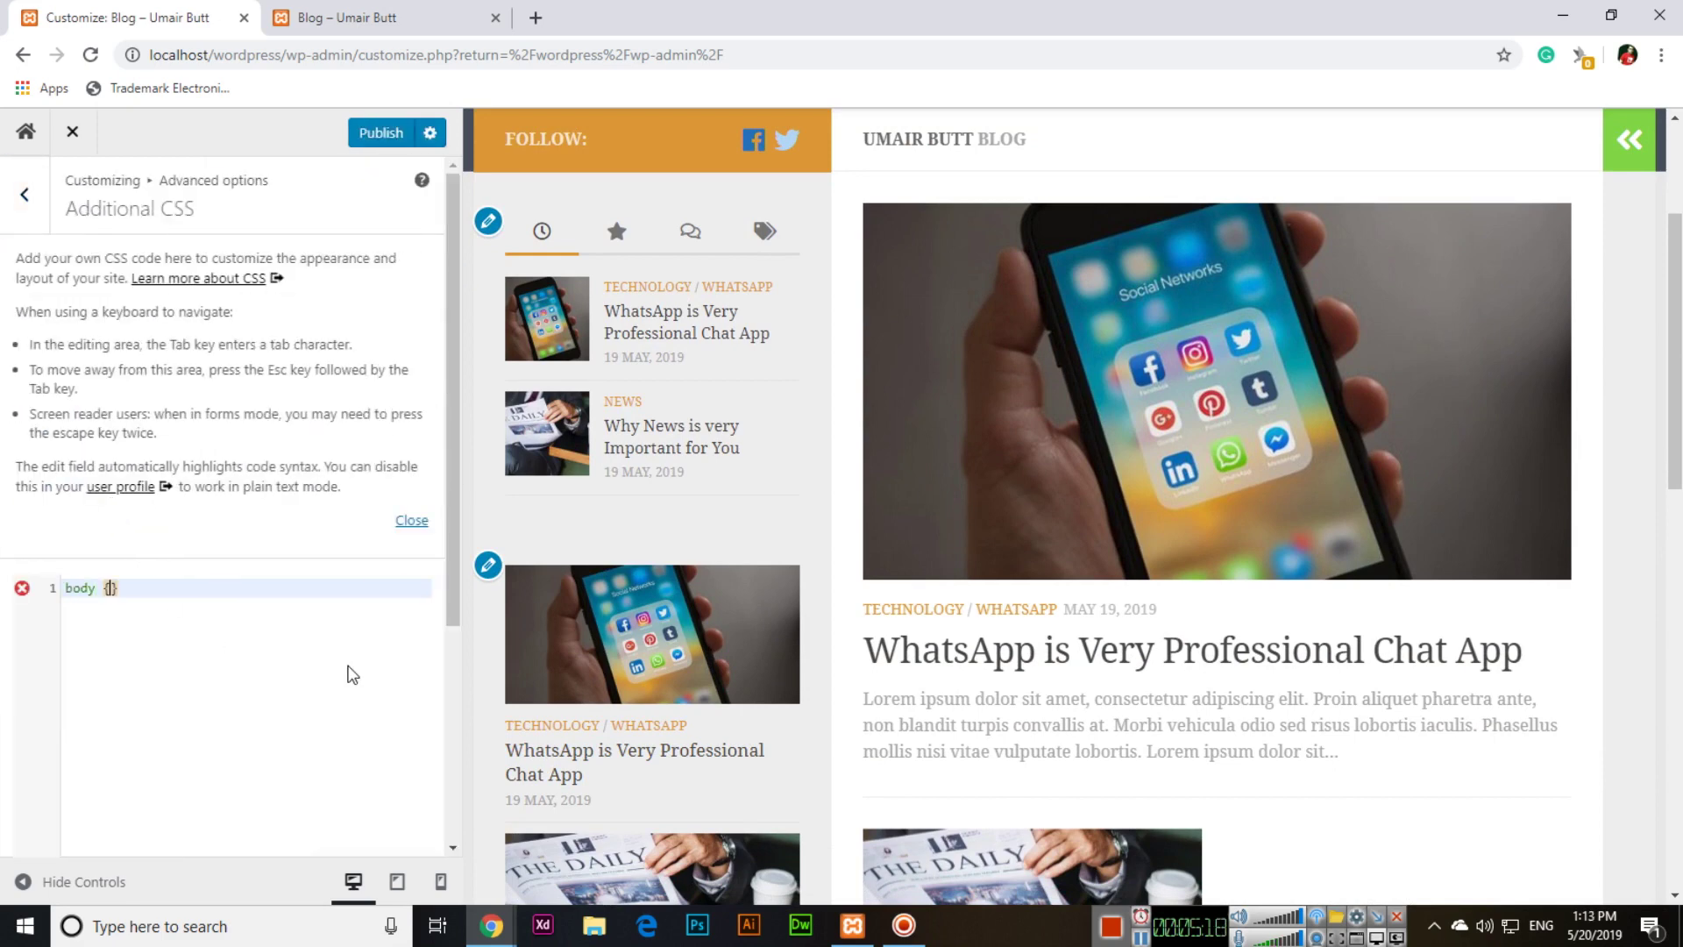
{"action": "key", "text": "Return"}
{"action": "type", "text": "color: red;"}
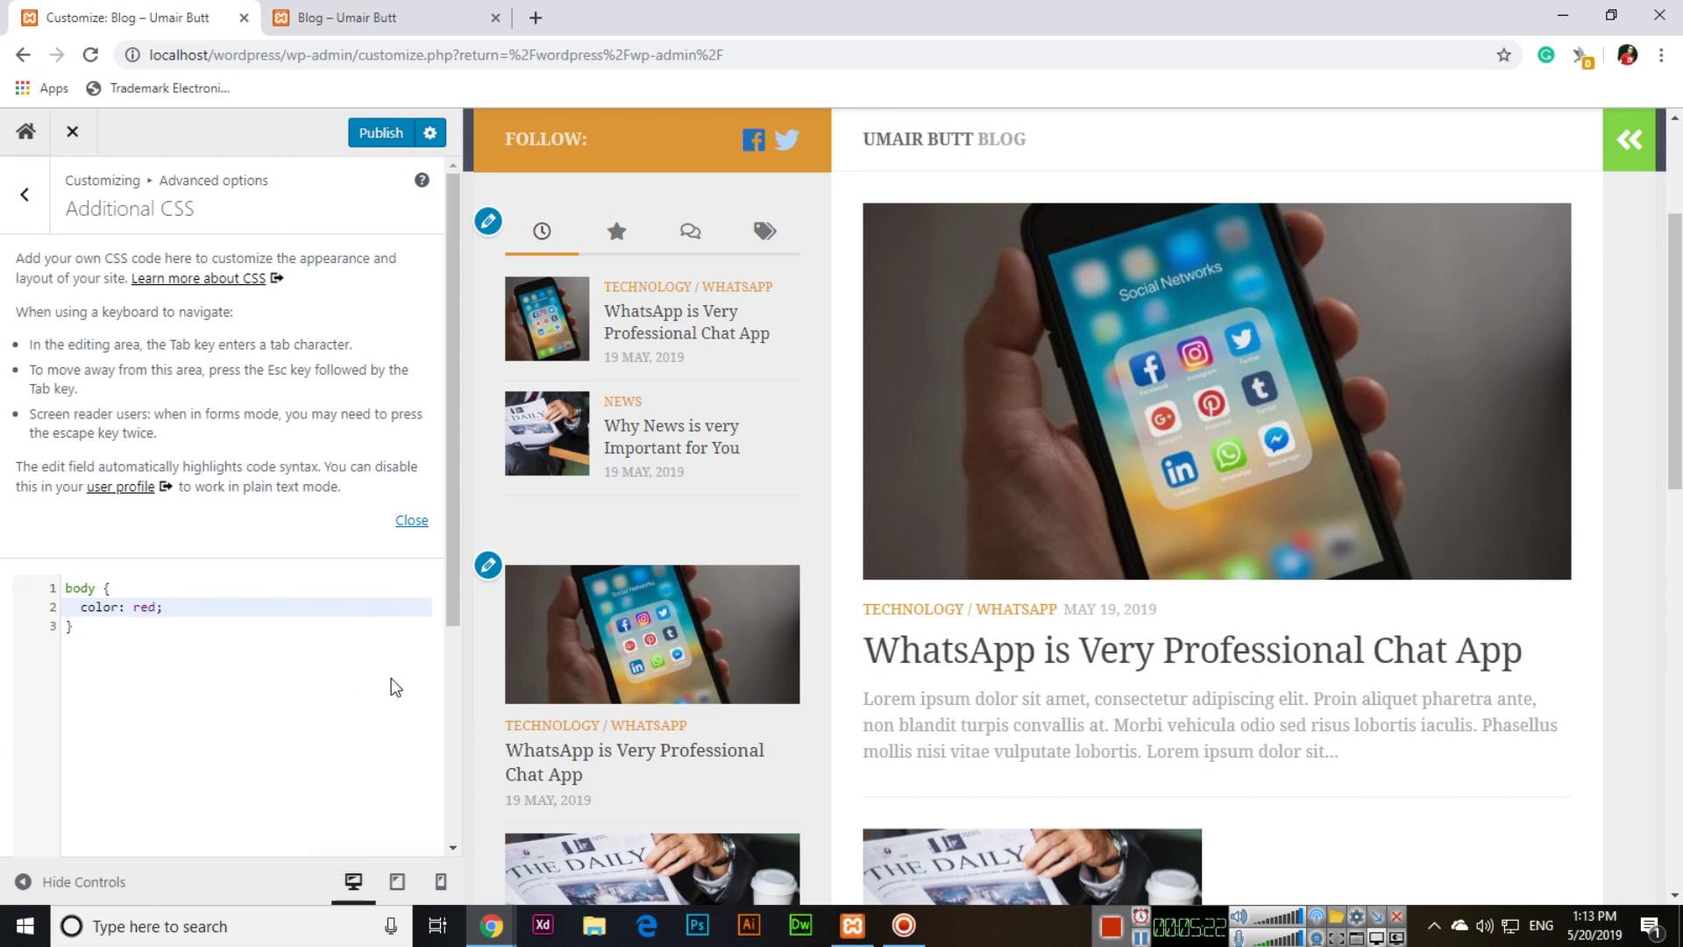
{"action": "key", "text": "Return"}
- Inspect the excerpt text of the WhatsApp post in the developer tools to find its HTML element
{"action": "scroll", "coordinate": [754, 658], "scroll_direction": "down", "scroll_amount": 3}
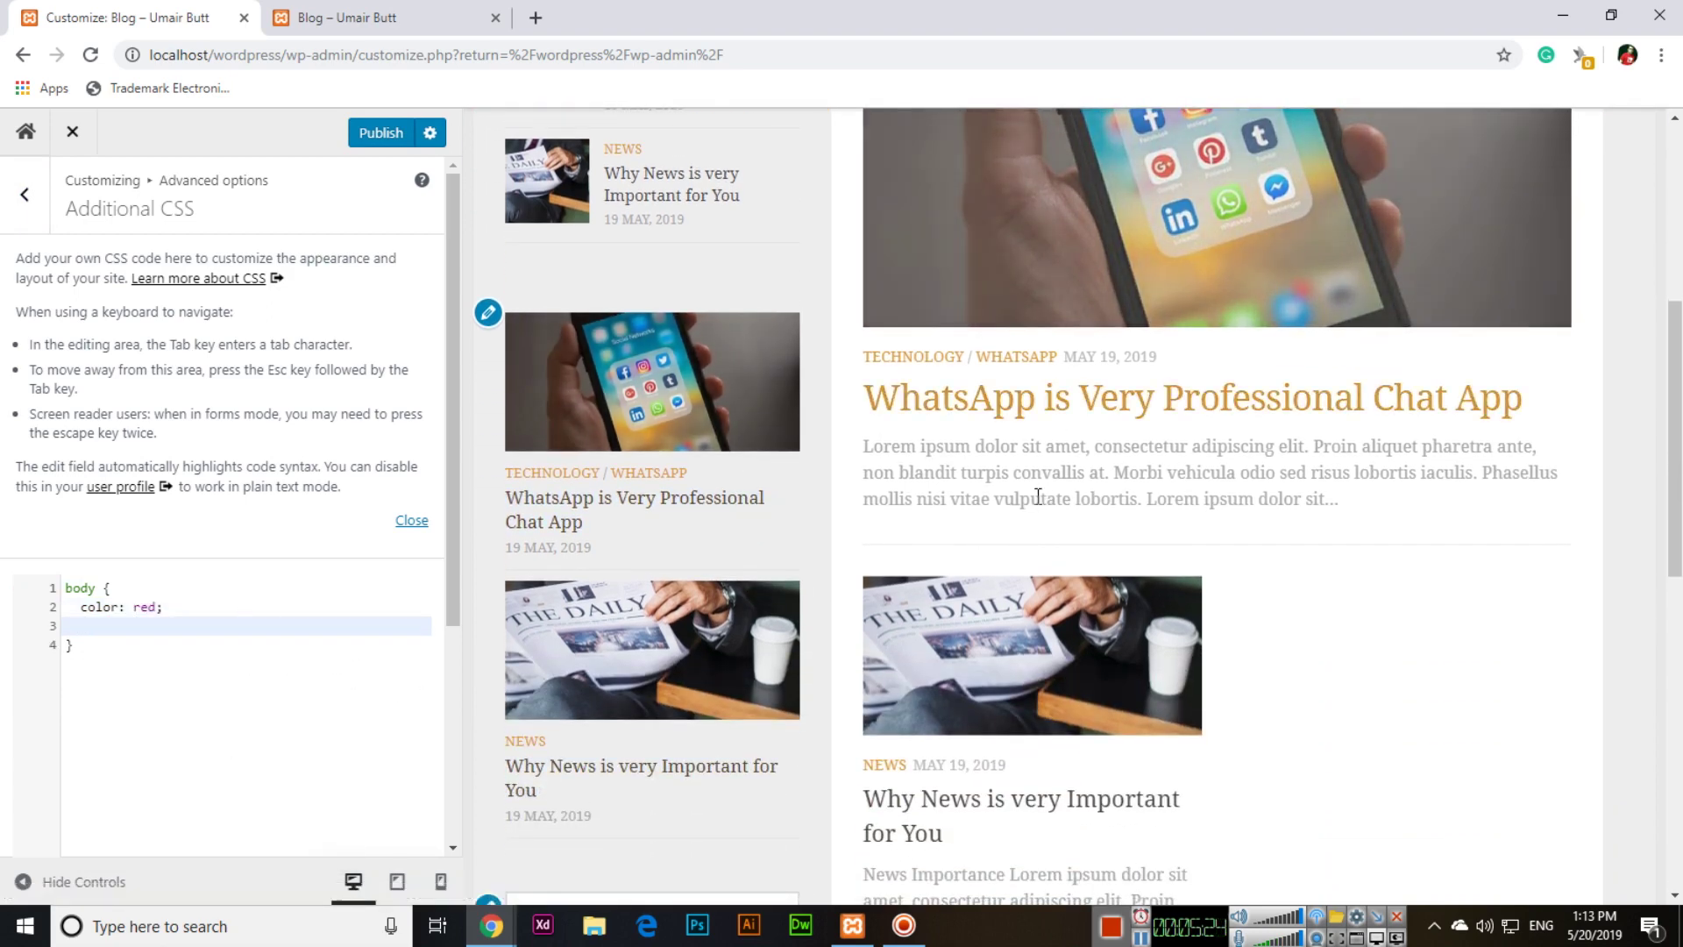
{"action": "right_click", "coordinate": [968, 454]}
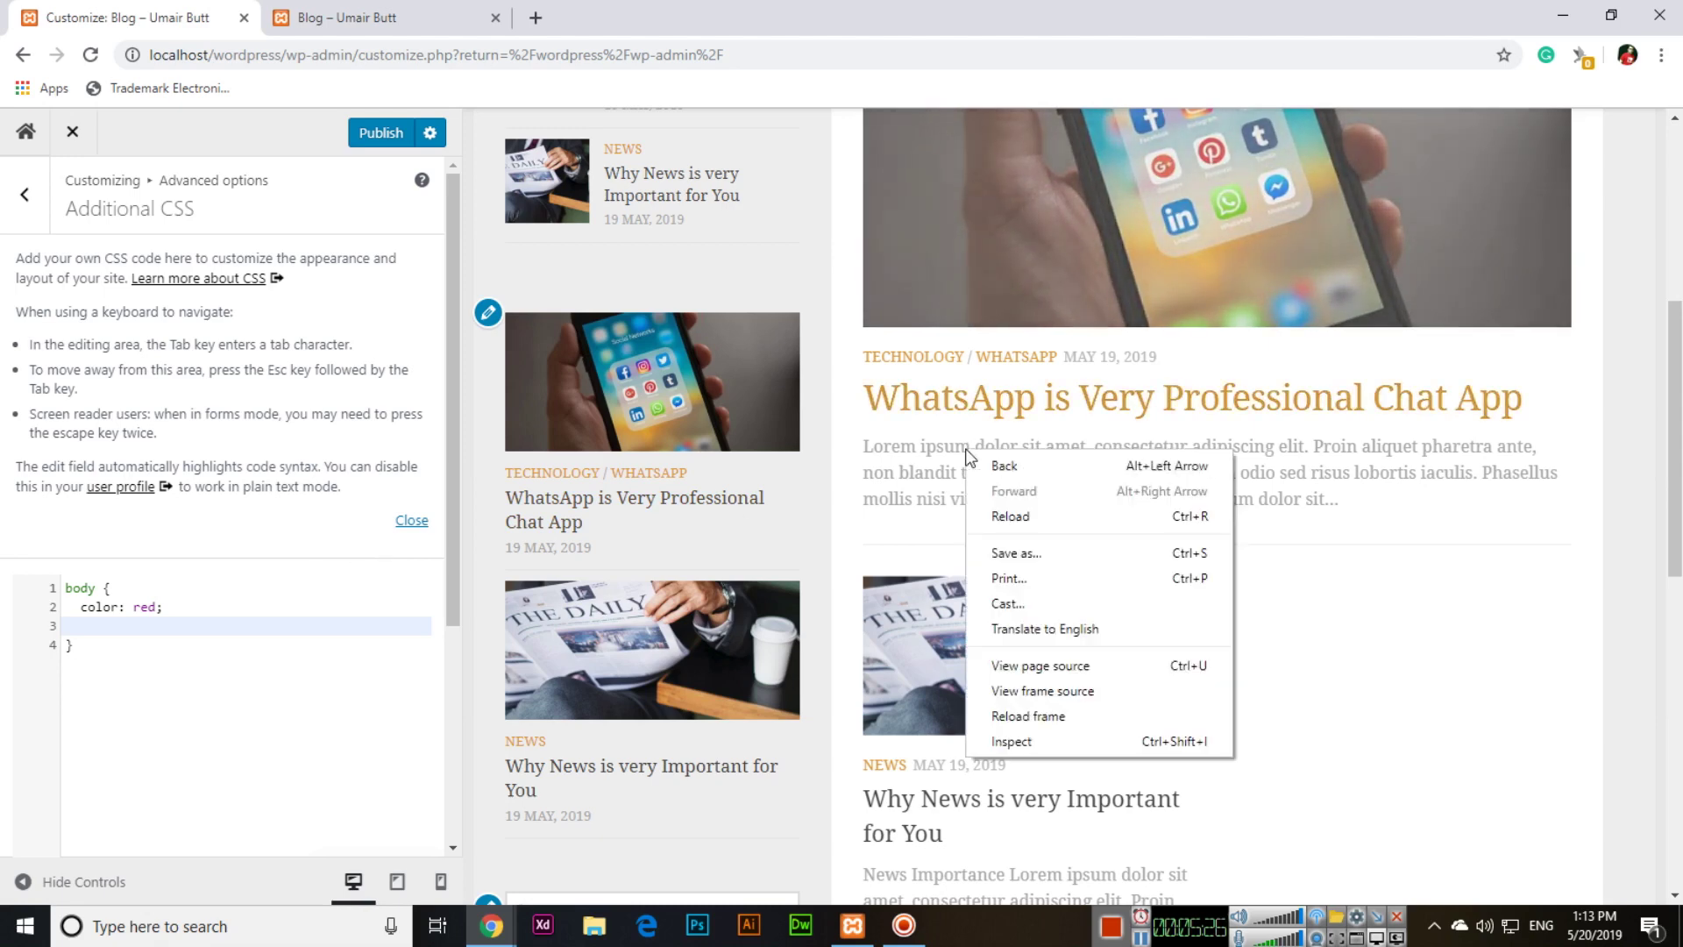
{"action": "left_click", "coordinate": [1017, 740]}
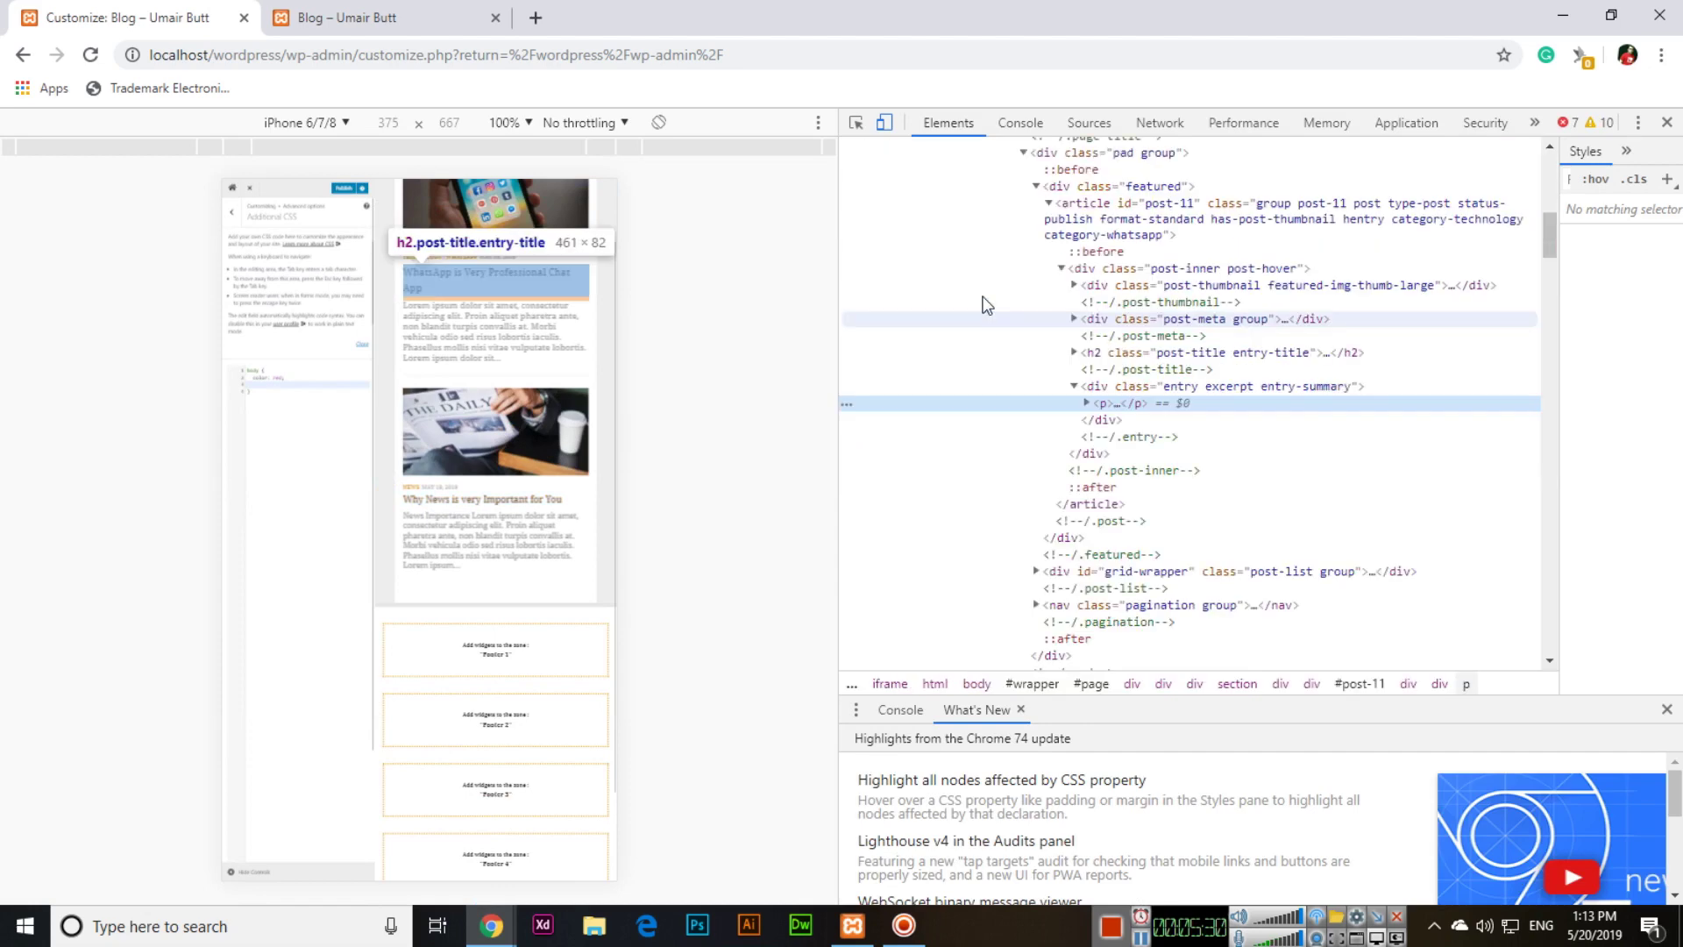
{"action": "left_click", "coordinate": [1086, 404]}
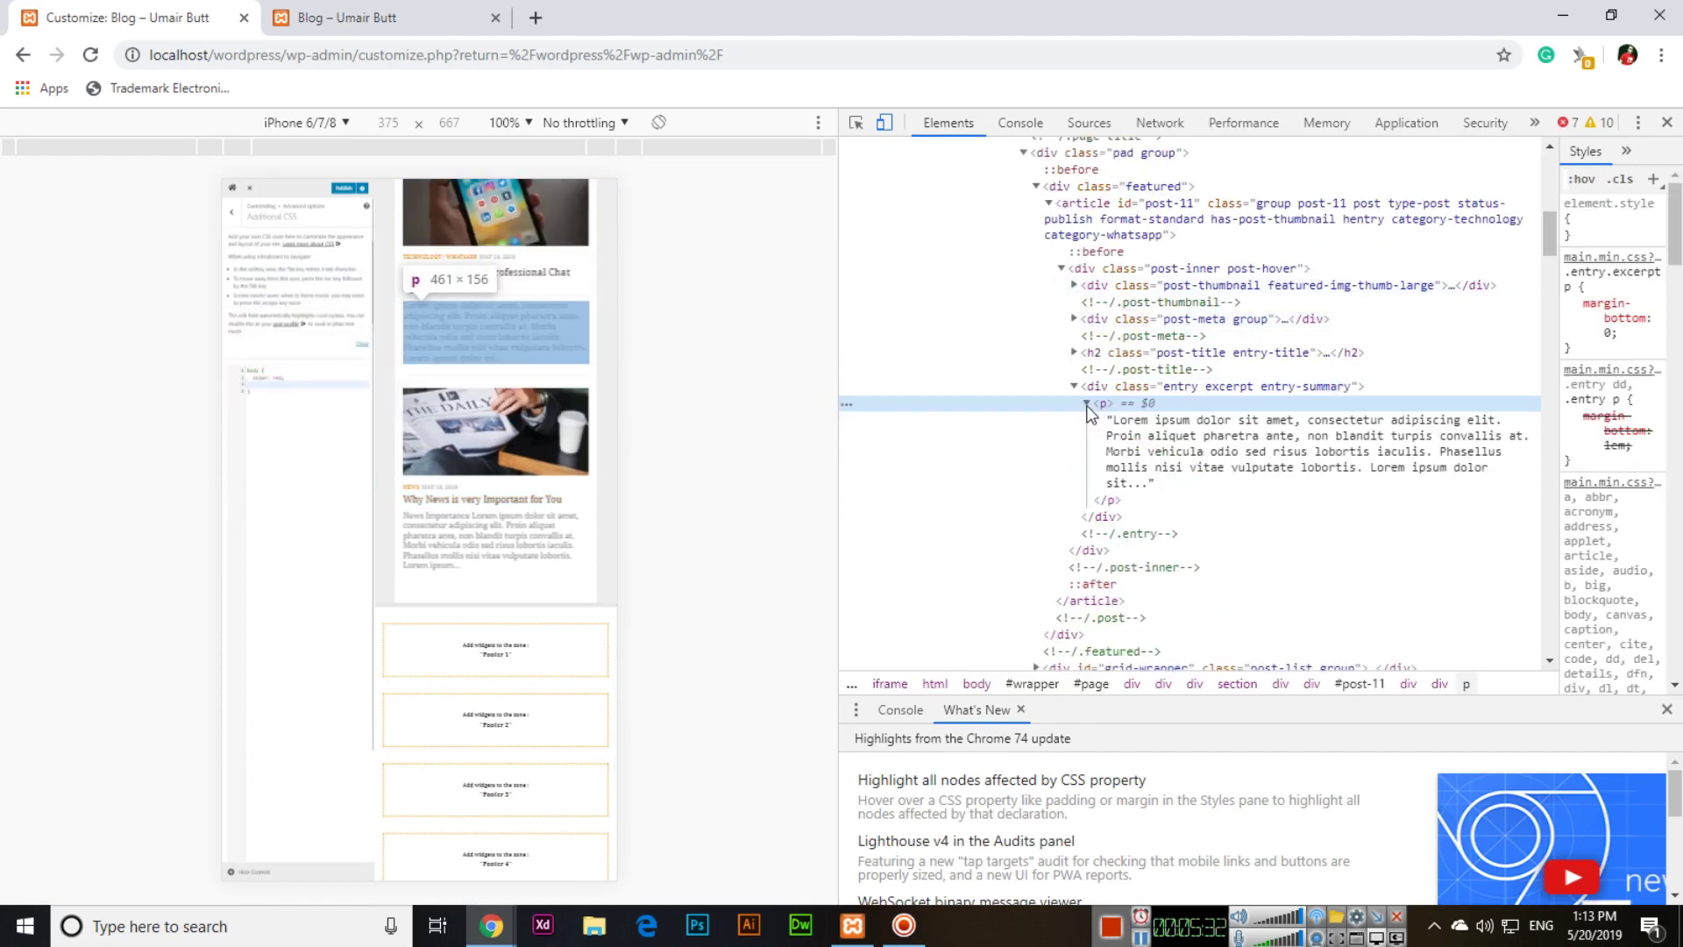
{"action": "left_click", "coordinate": [1131, 430]}
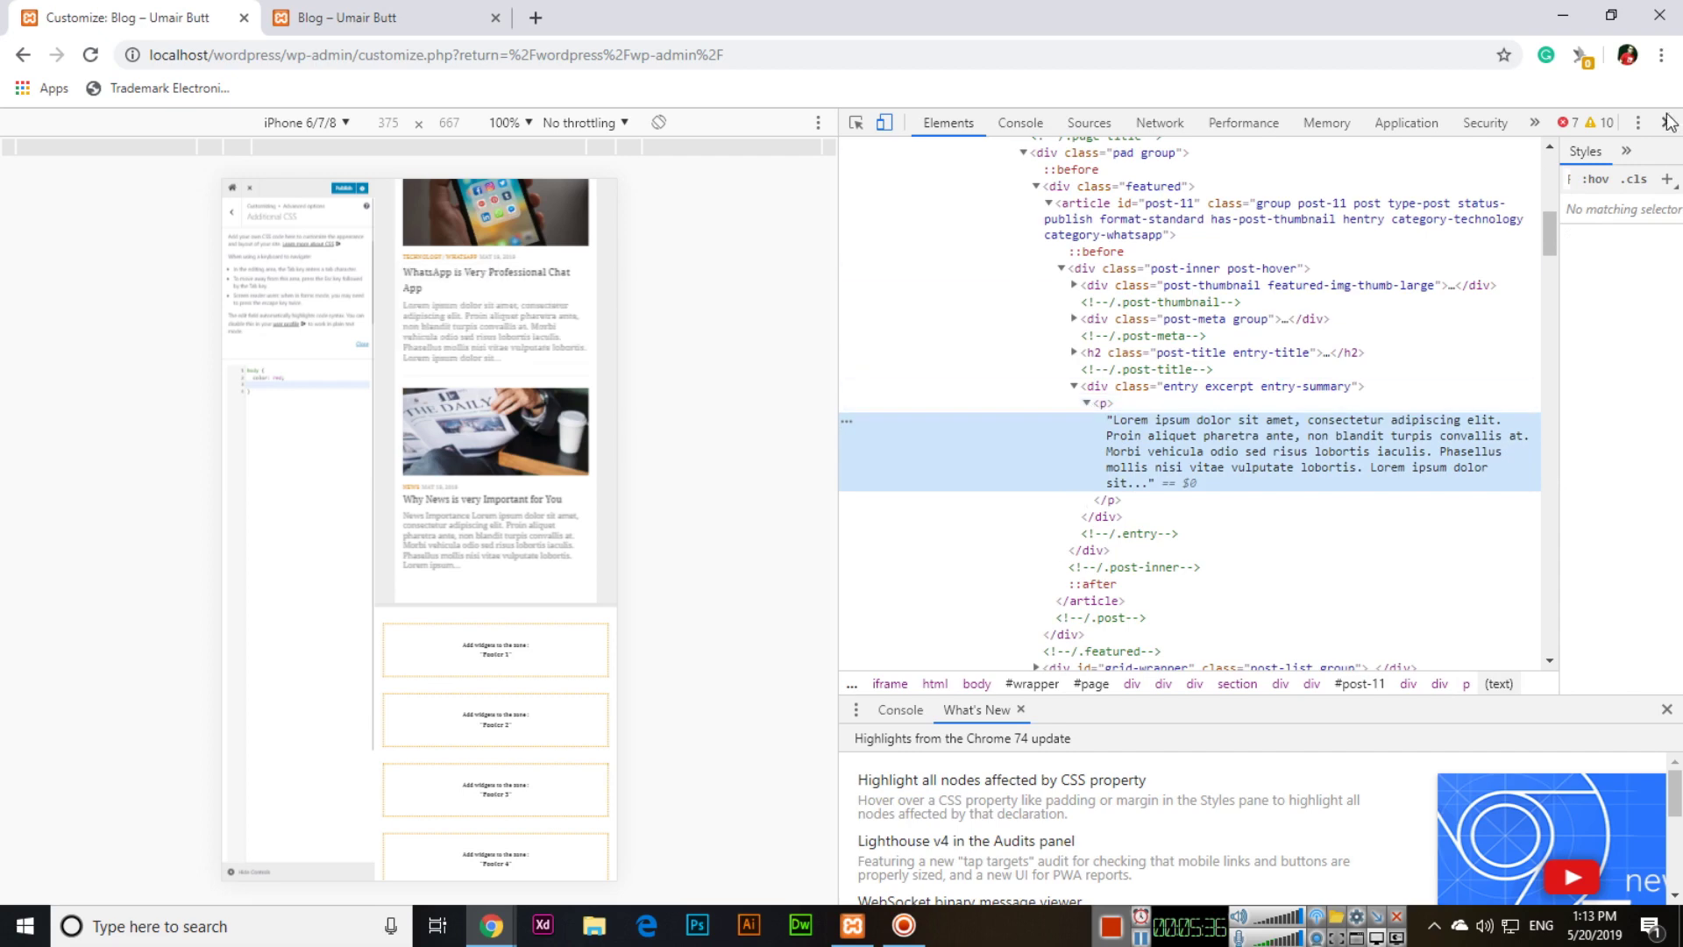
{"action": "key", "text": "F12"}
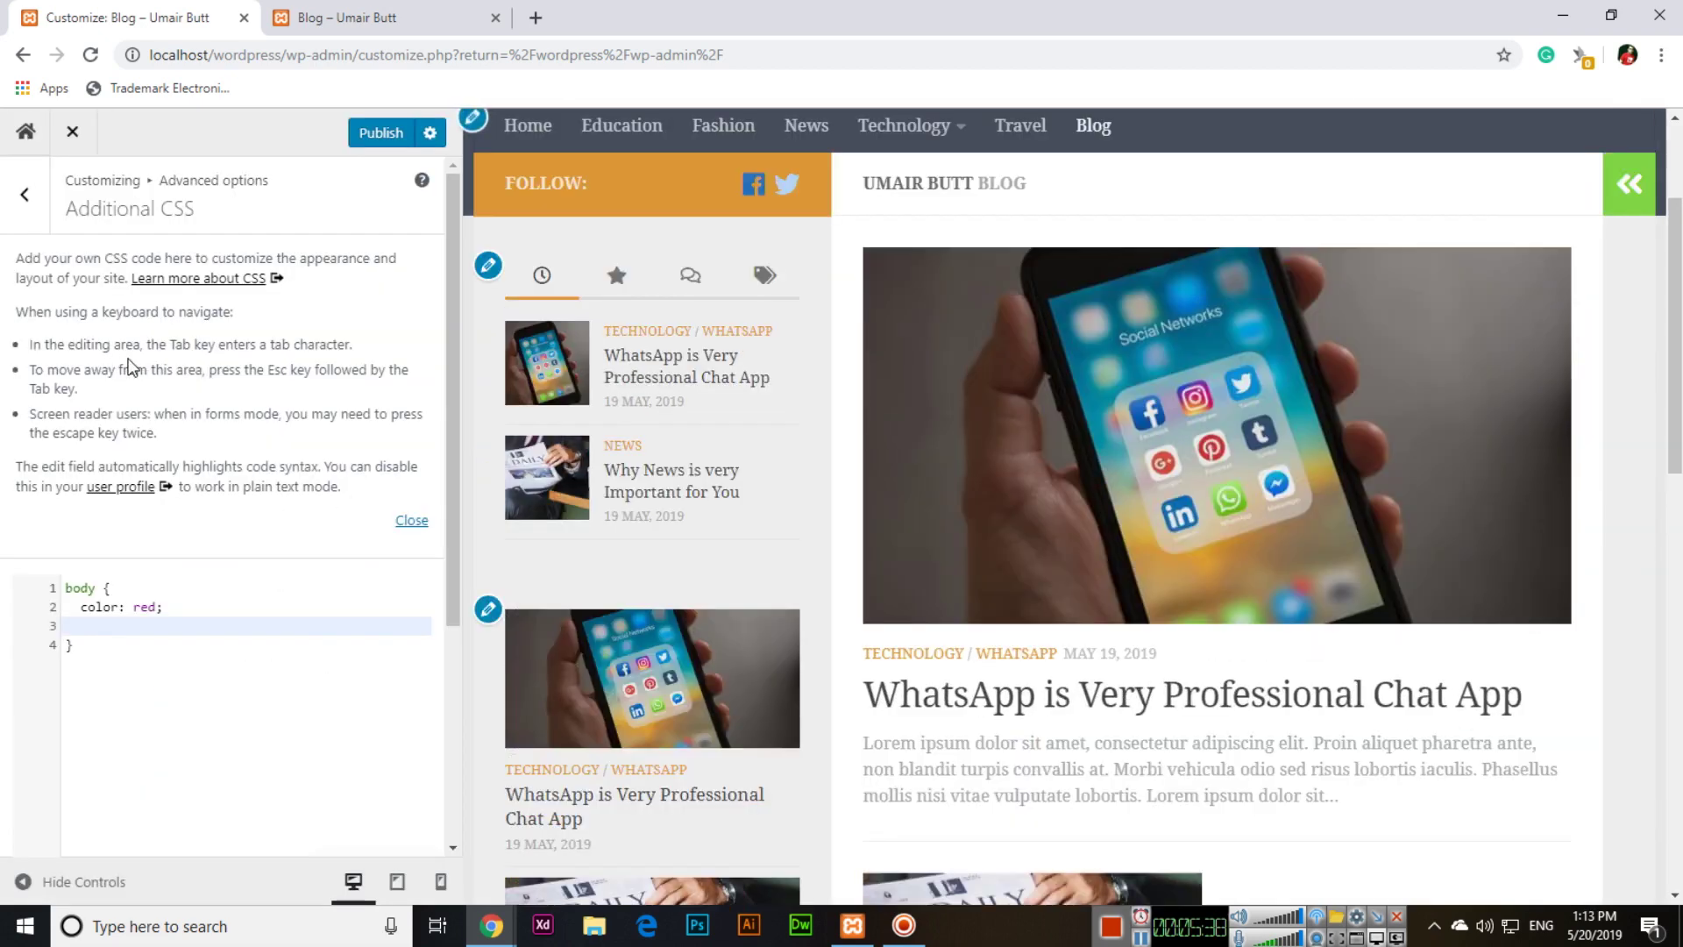
- Replace the CSS rule's body selector with p and check the post excerpts in the preview
{"action": "double_click", "coordinate": [95, 588]}
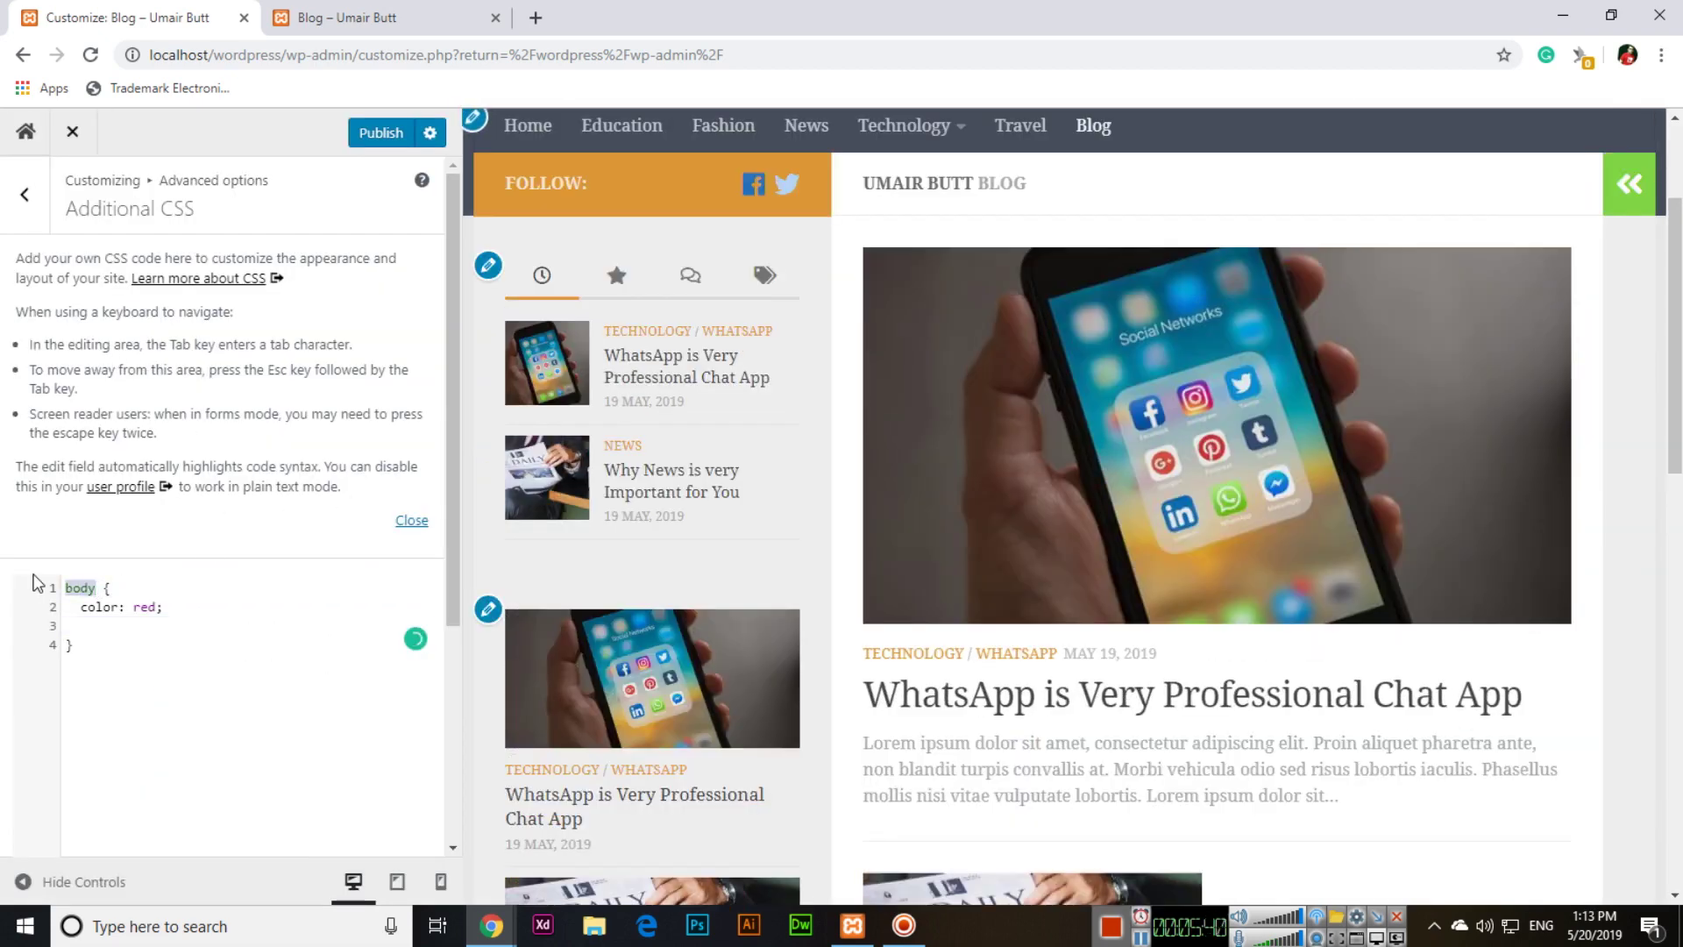
{"action": "type", "text": "p"}
{"action": "scroll", "coordinate": [1349, 804], "scroll_direction": "down", "scroll_amount": 5}
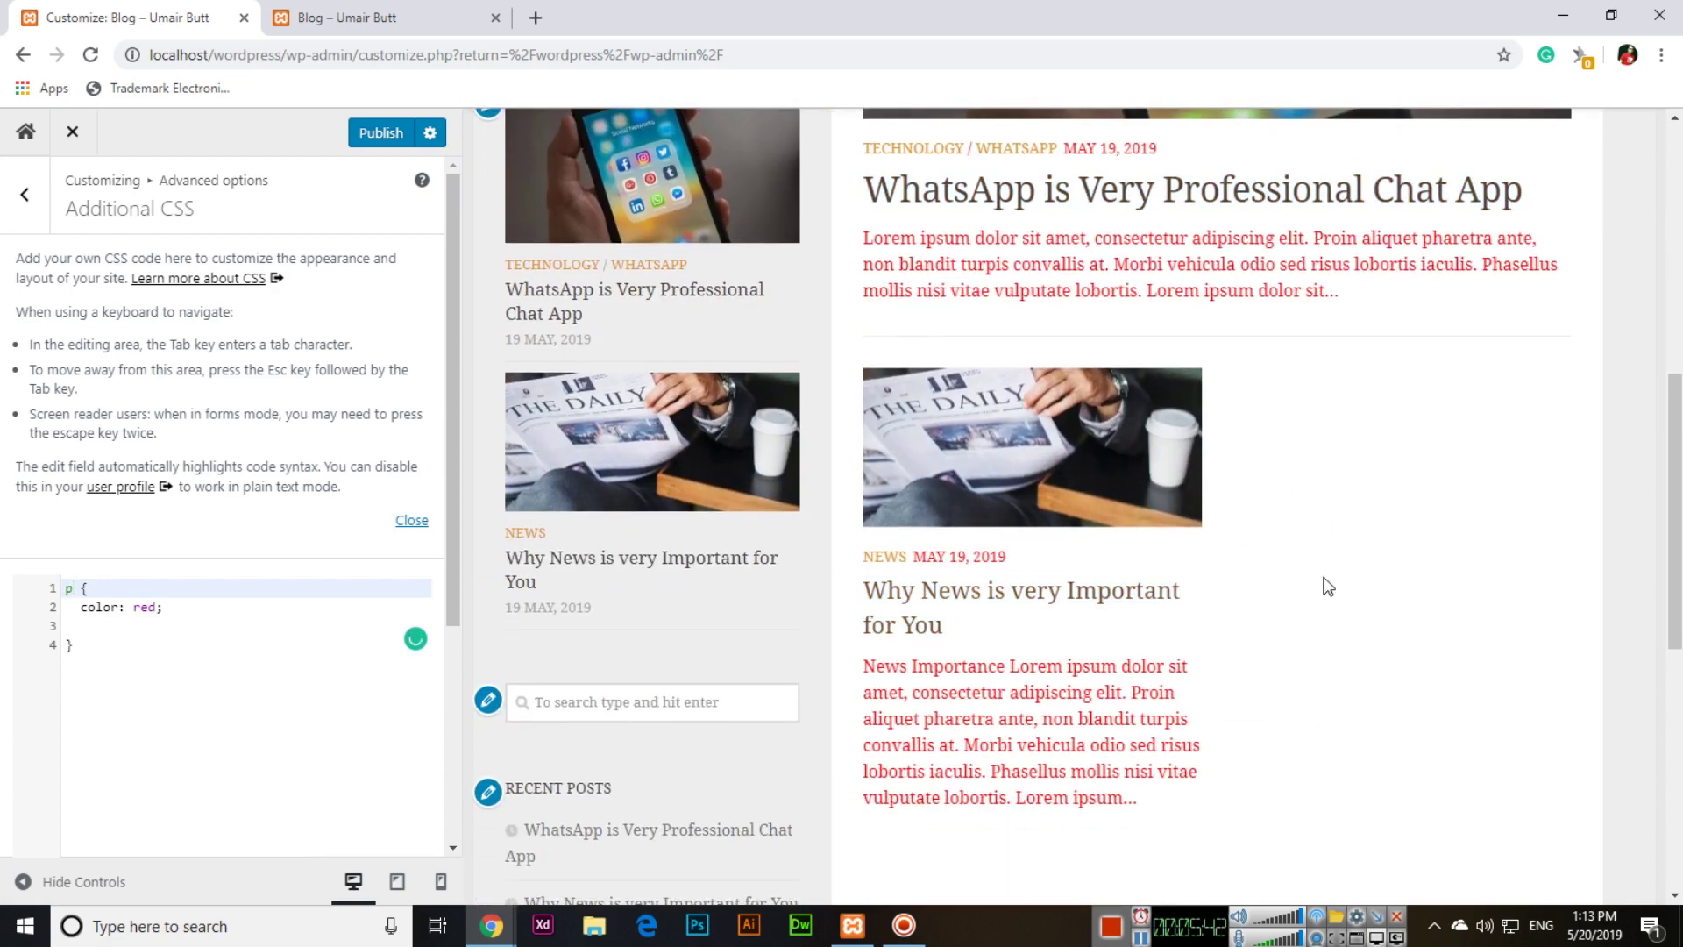
- Delete the whole p color rule from the Additional CSS editor after checking the post excerpts in the preview
{"action": "scroll", "coordinate": [1001, 569], "scroll_direction": "down", "scroll_amount": 8}
{"action": "scroll", "coordinate": [1046, 583], "scroll_direction": "up", "scroll_amount": 7}
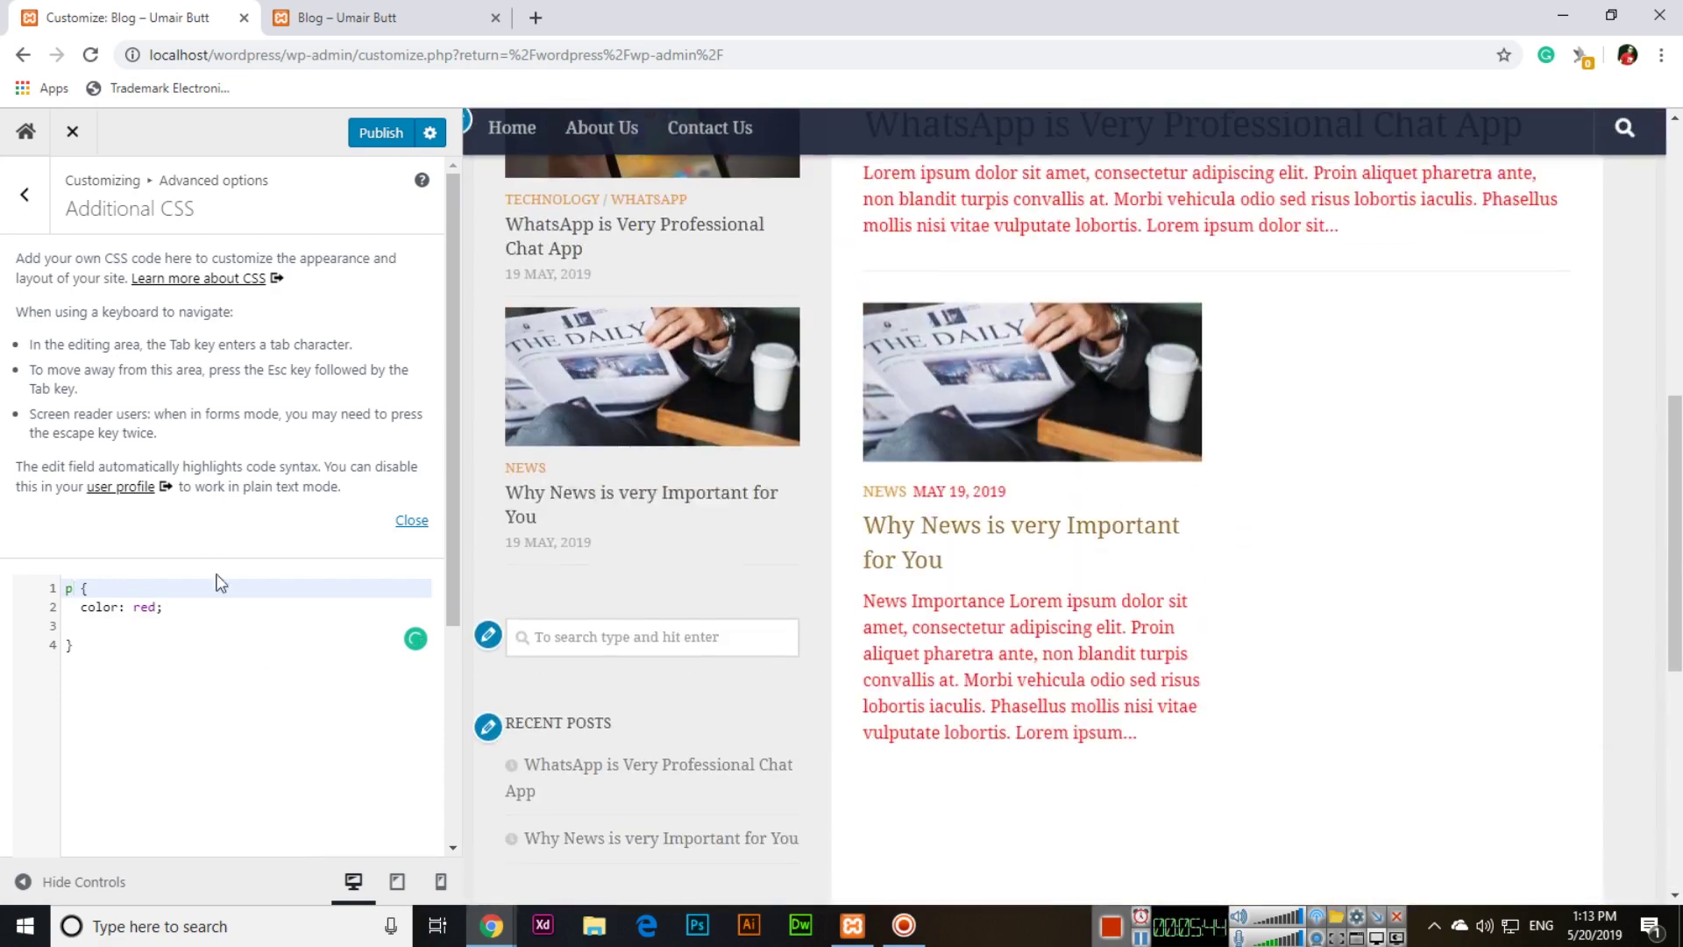
{"action": "left_click", "coordinate": [79, 642]}
{"action": "key", "text": "Up"}
{"action": "key", "text": "BackSpace"}
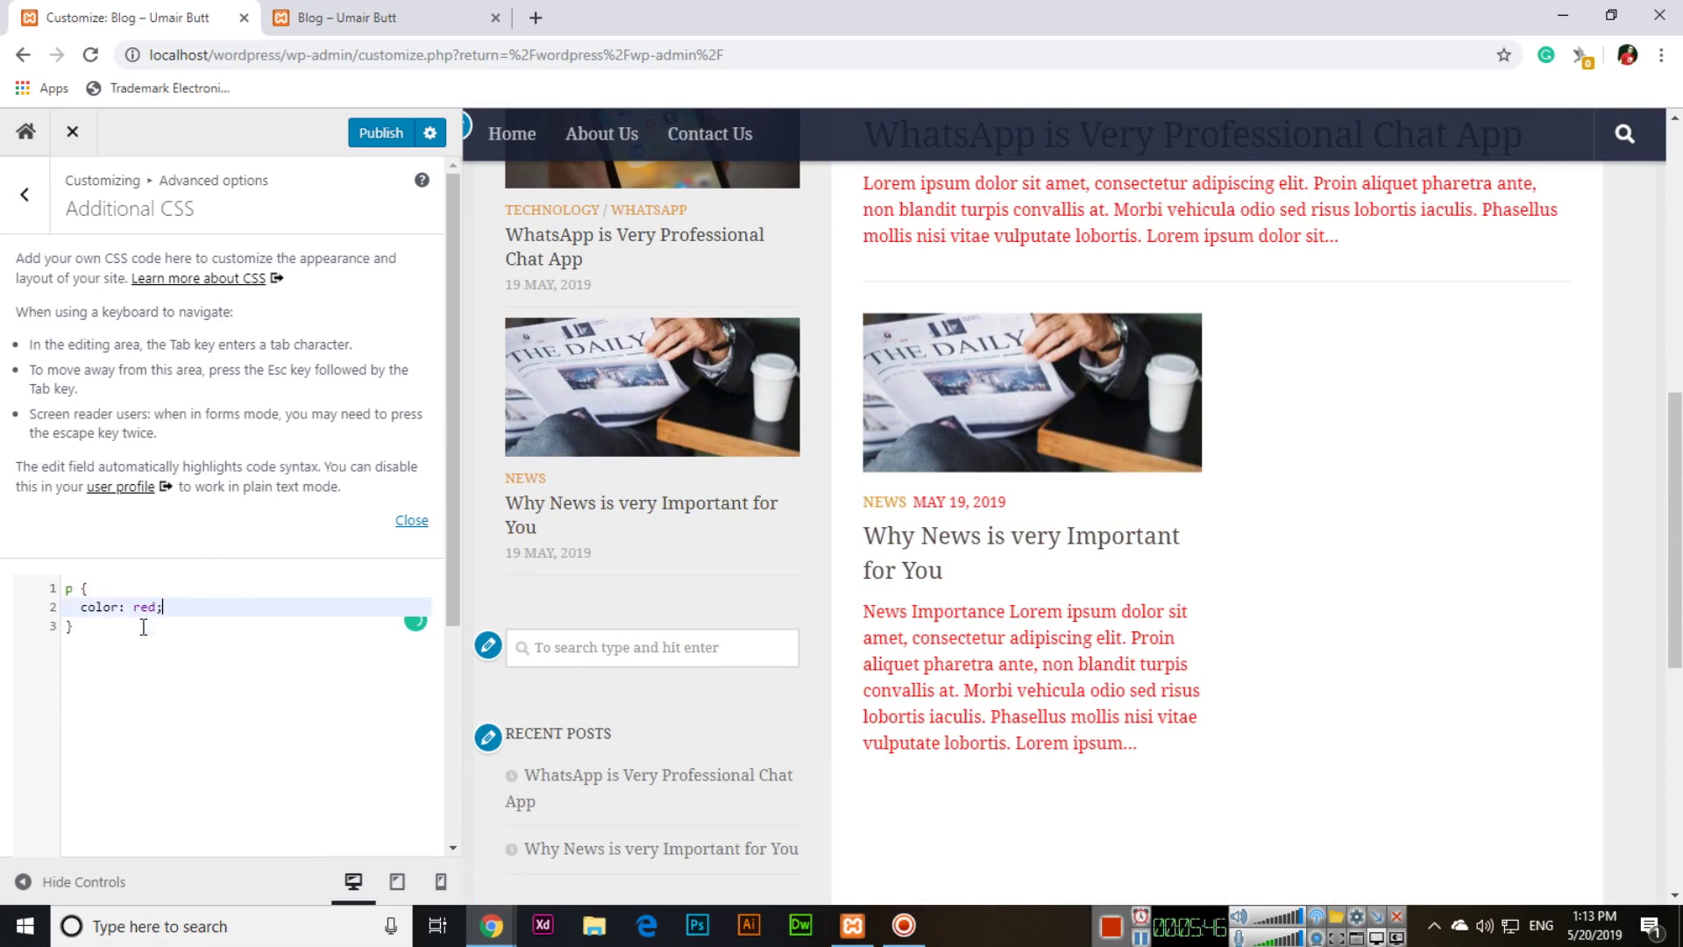
{"action": "left_click_drag", "start_coordinate": [99, 629], "coordinate": [45, 587]}
{"action": "key", "text": "BackSpace"}
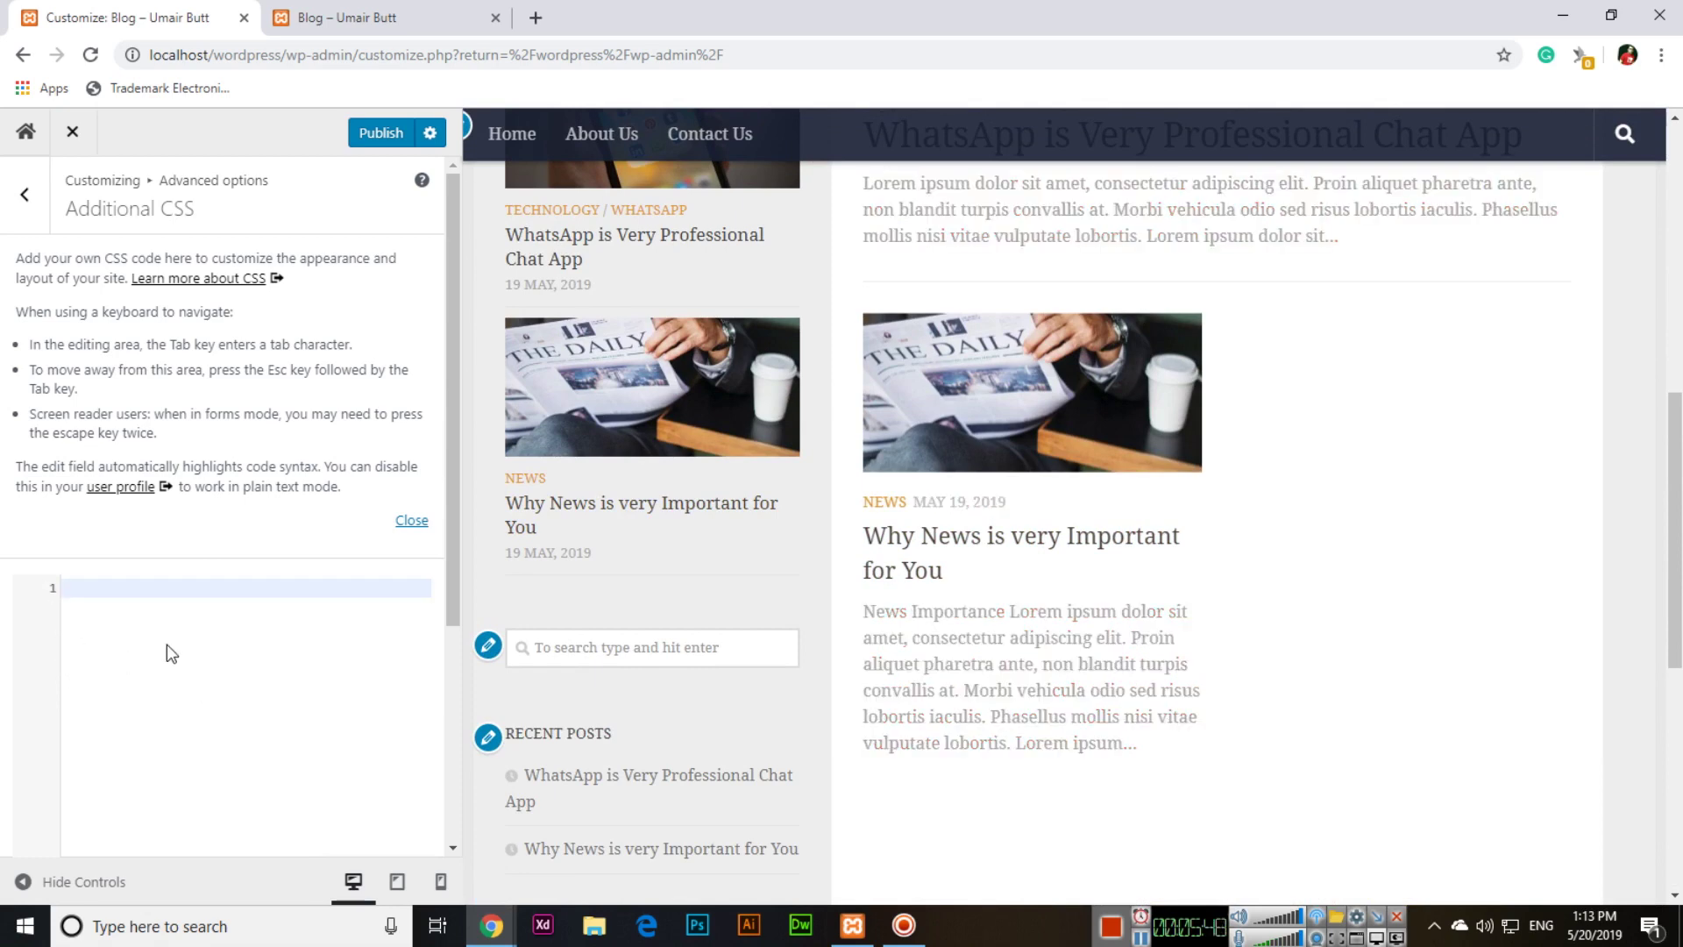
- Review the Hueman Admin Settings under Advanced options and return to the list of sections
{"action": "left_click", "coordinate": [40, 209]}
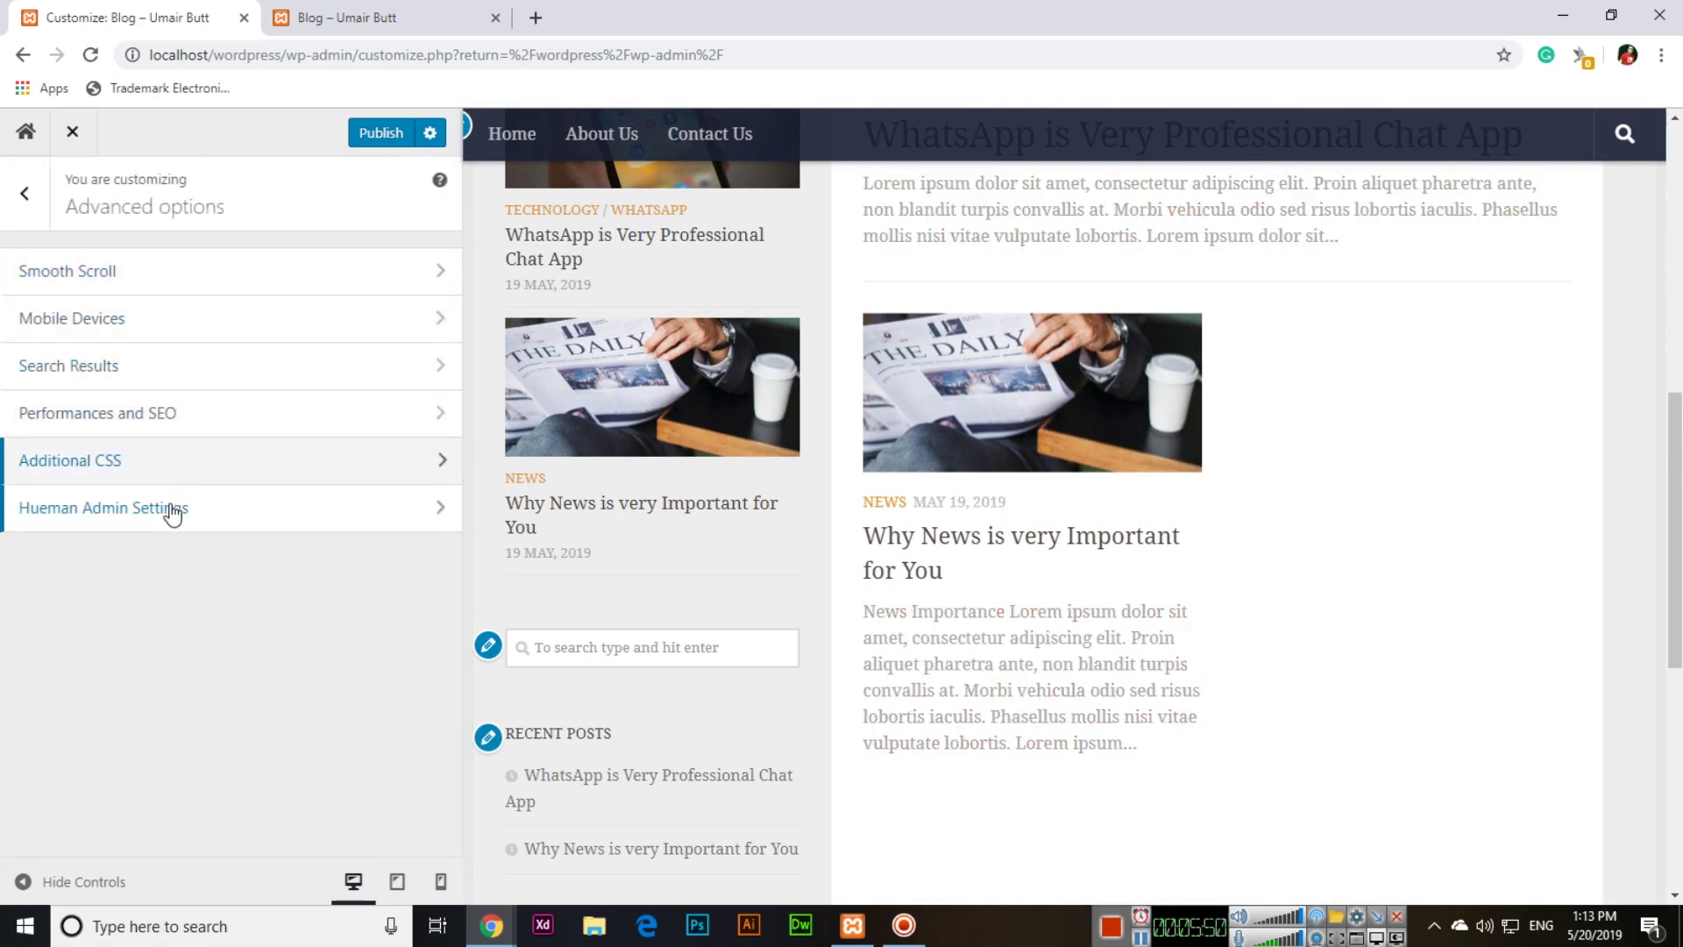
{"action": "left_click", "coordinate": [187, 524]}
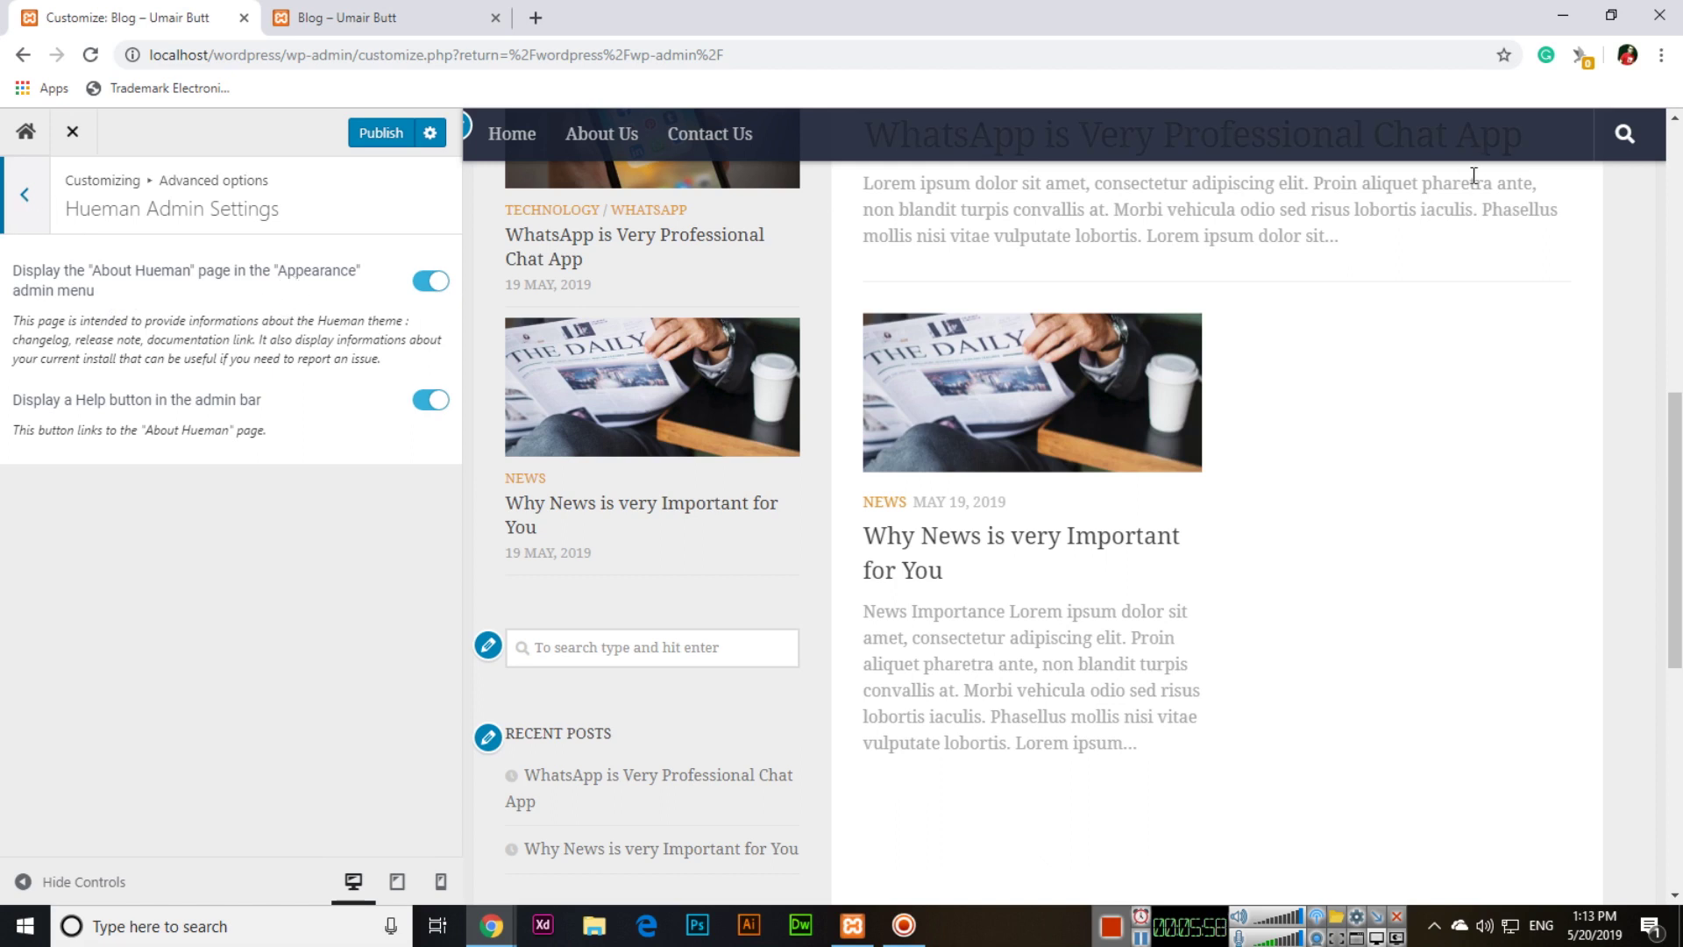
{"action": "left_click", "coordinate": [23, 197]}
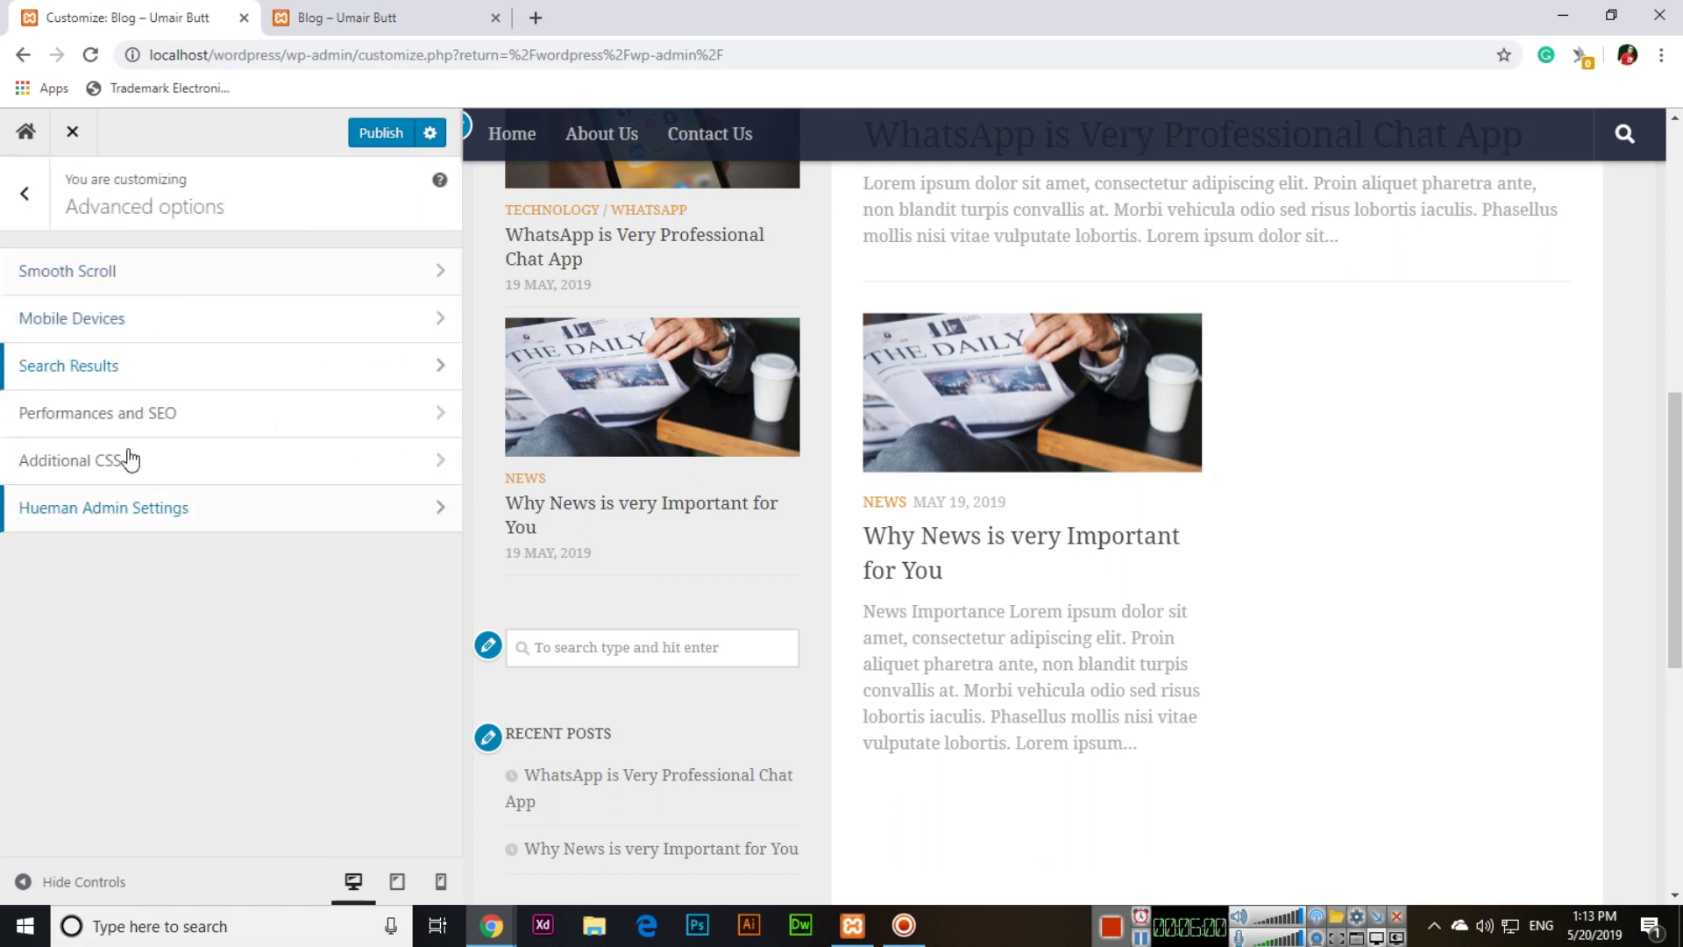
- Review the Mobile Devices settings and show the customizer in the developer tools' mobile view
{"action": "left_click", "coordinate": [144, 325]}
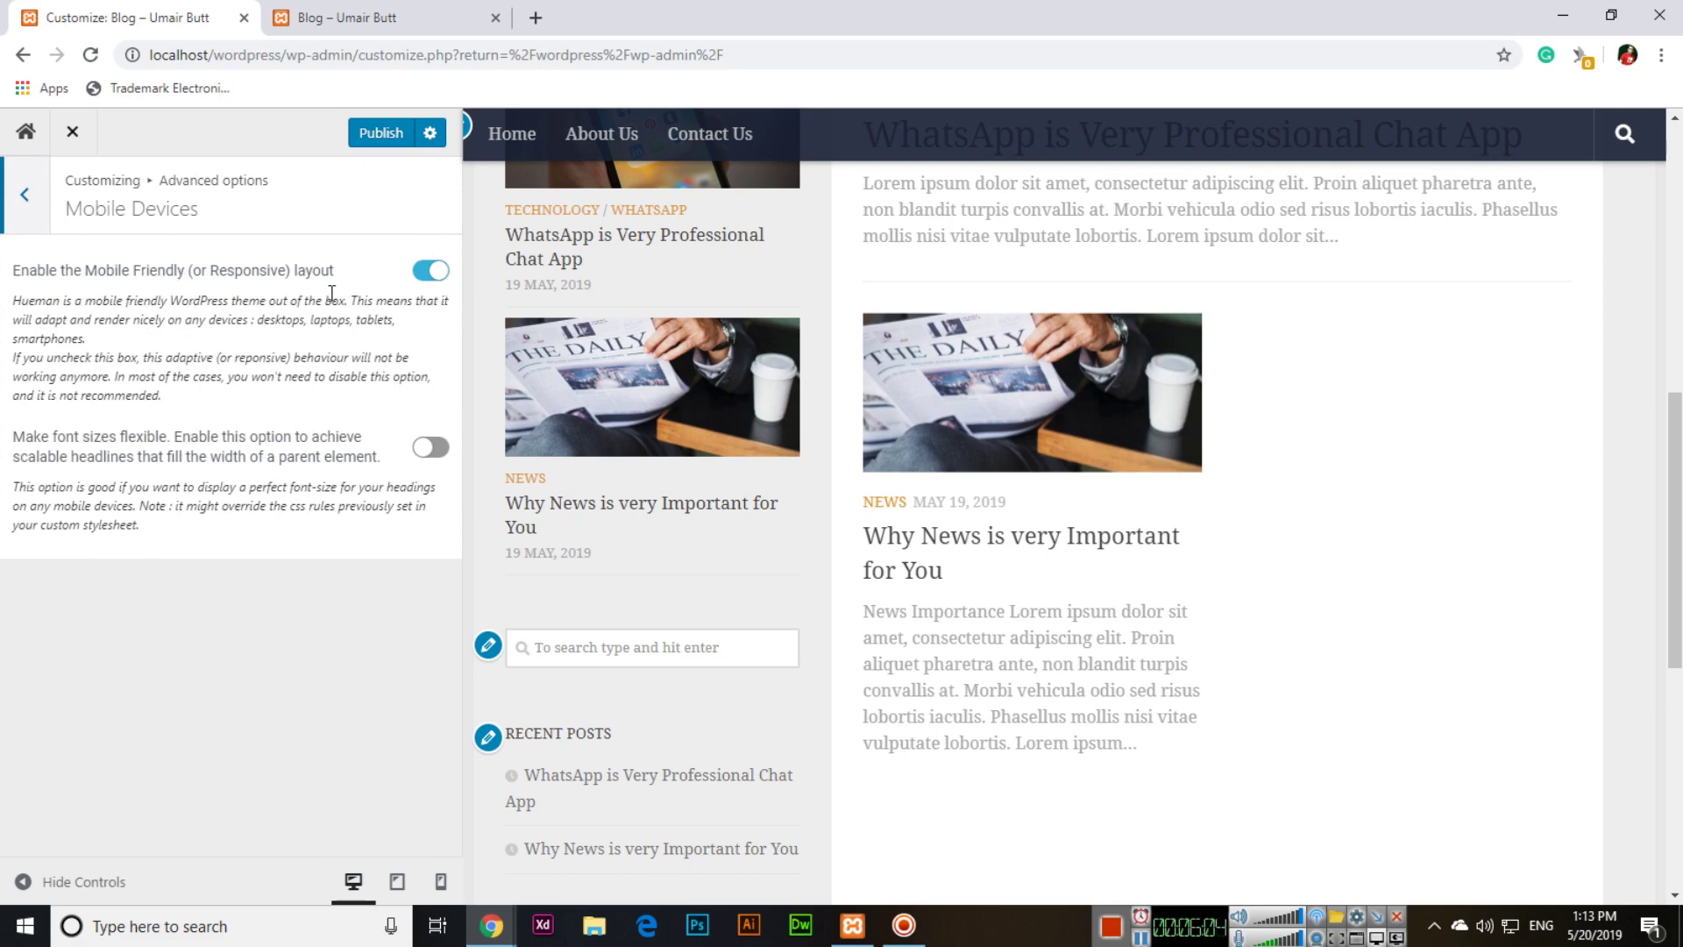
{"action": "scroll", "coordinate": [965, 365], "scroll_direction": "up", "scroll_amount": 10}
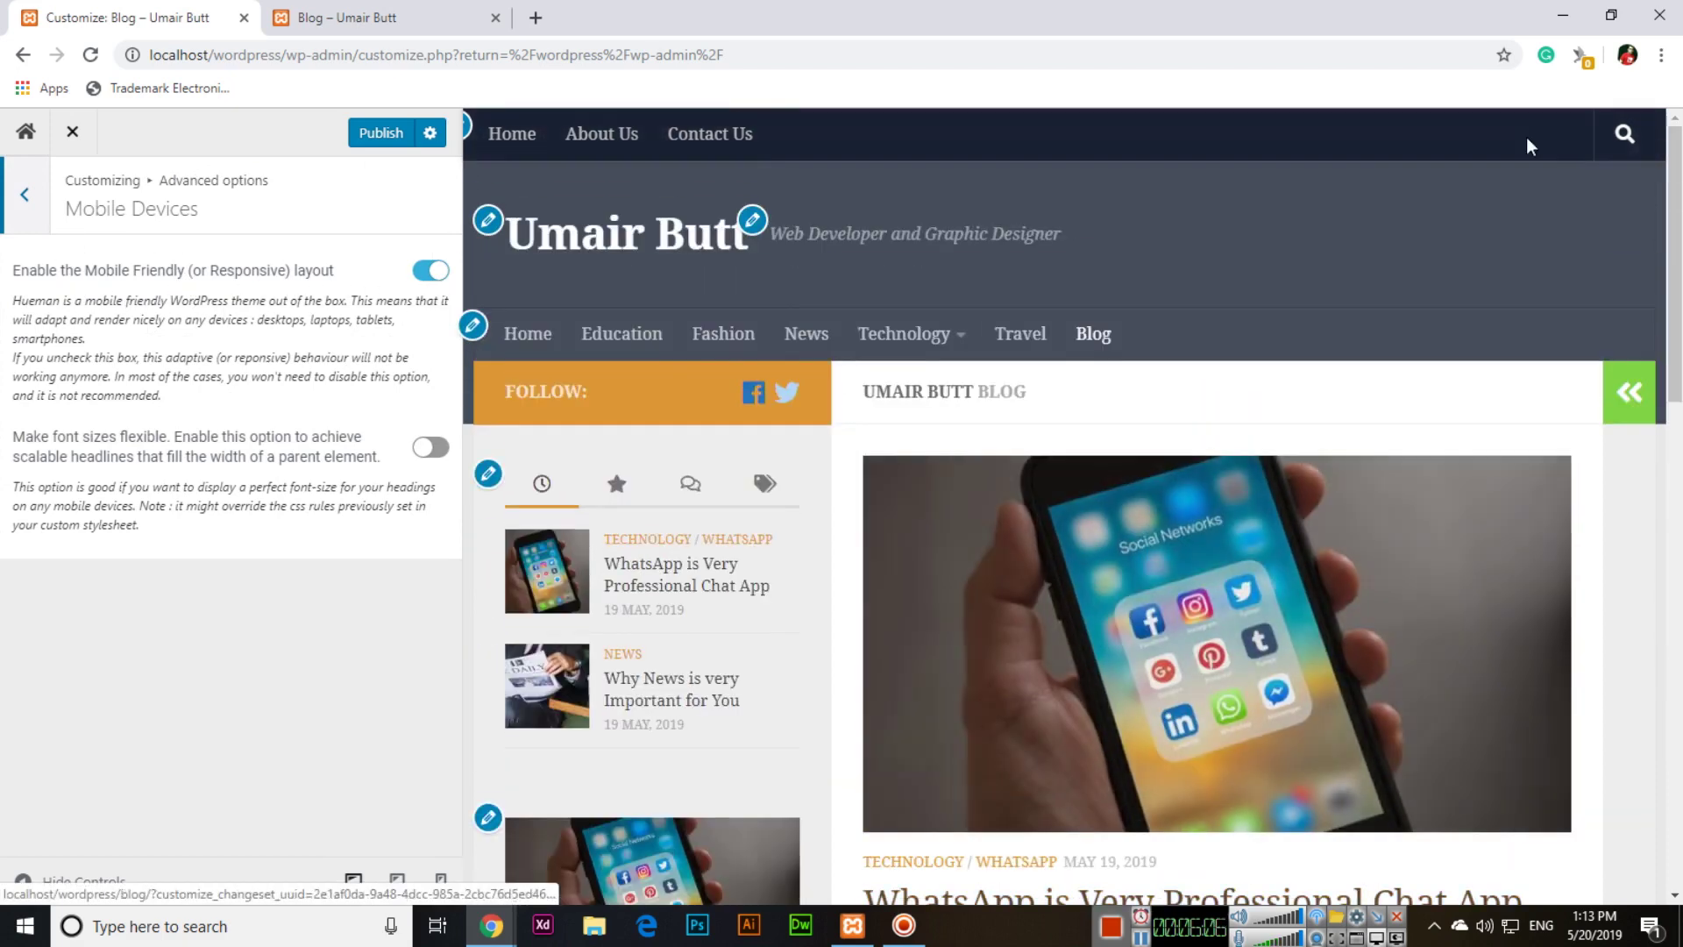
{"action": "left_click", "coordinate": [1663, 56]}
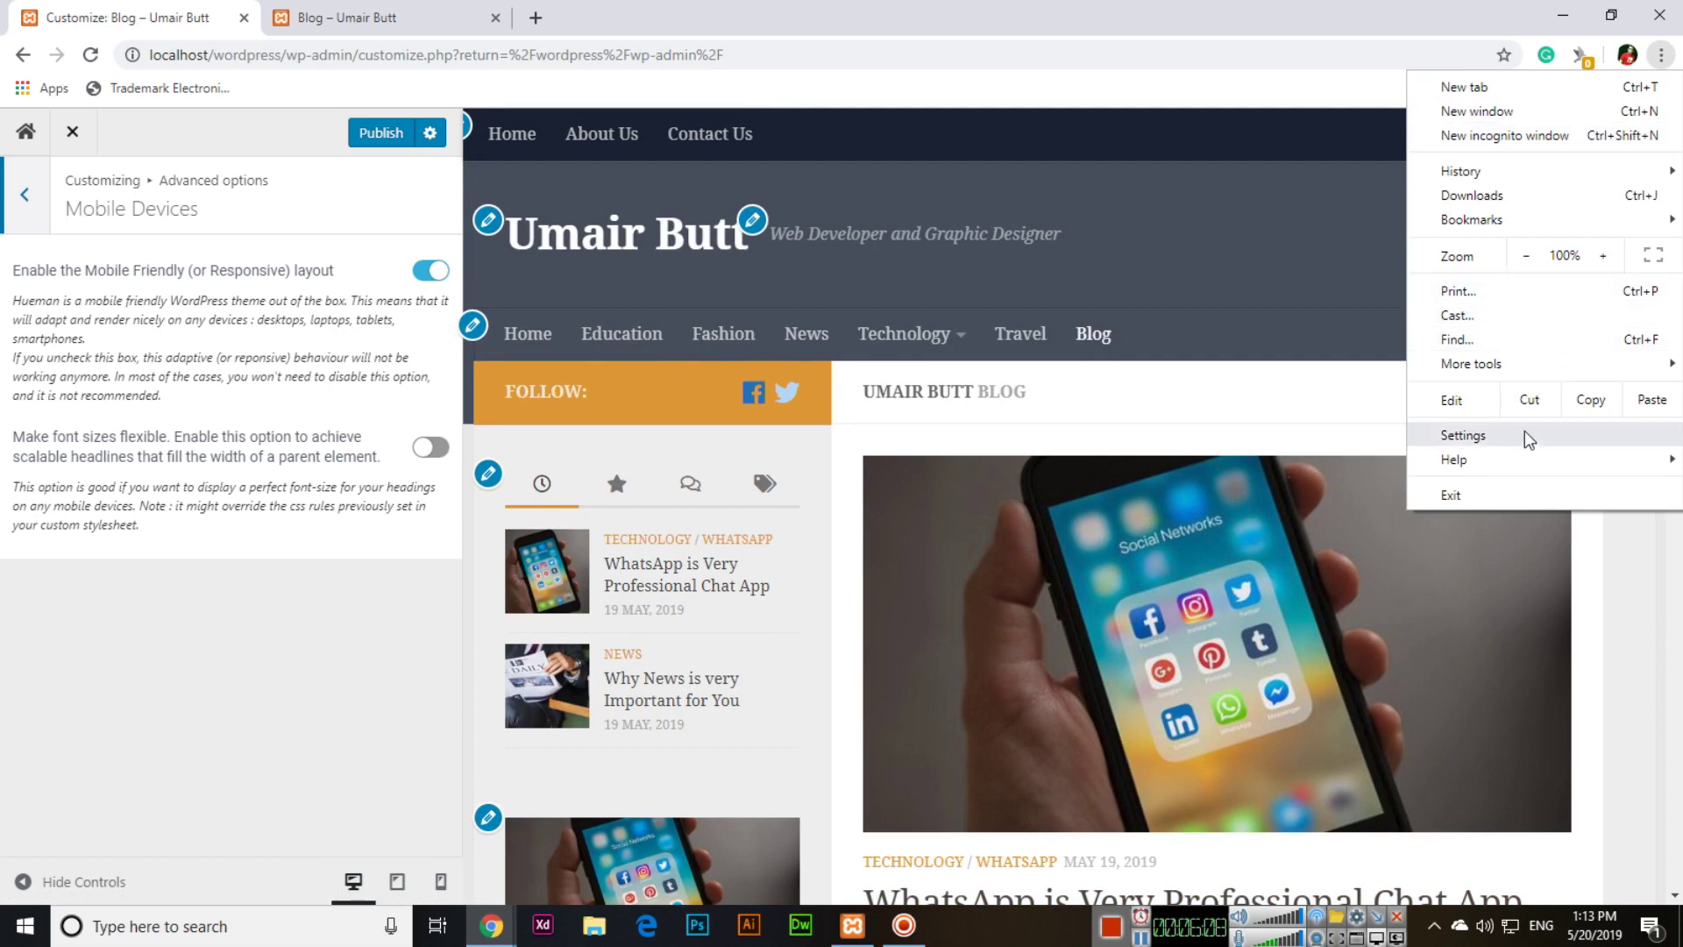
{"action": "mouse_move", "coordinate": [1488, 379]}
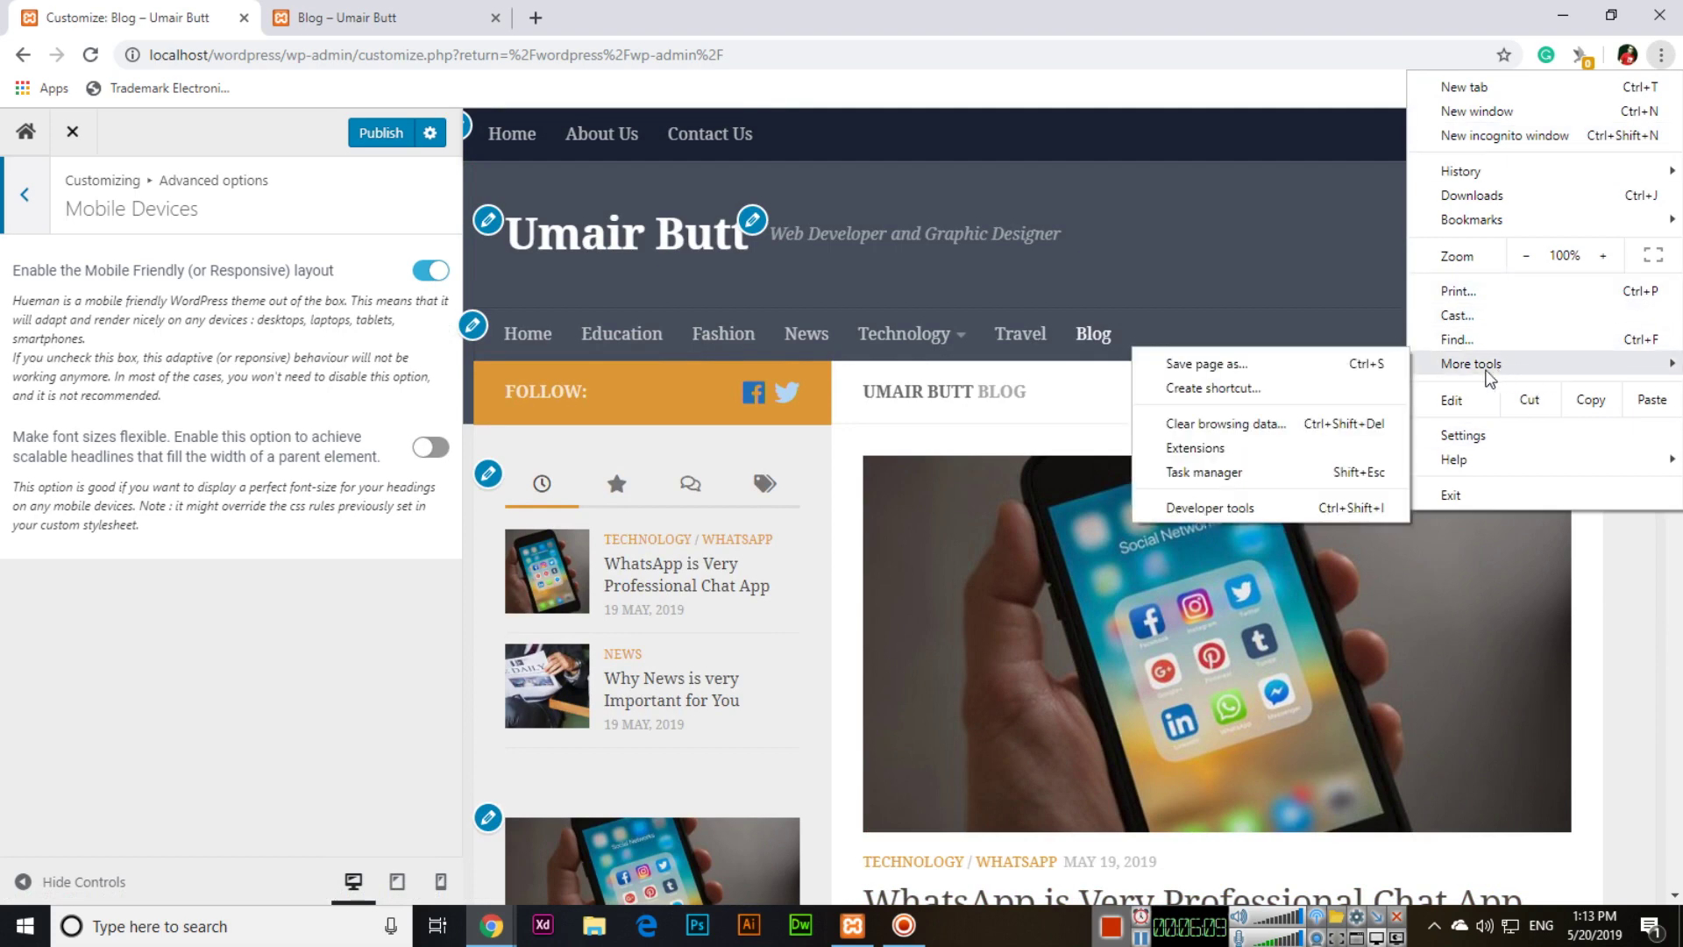
{"action": "left_click", "coordinate": [1231, 508]}
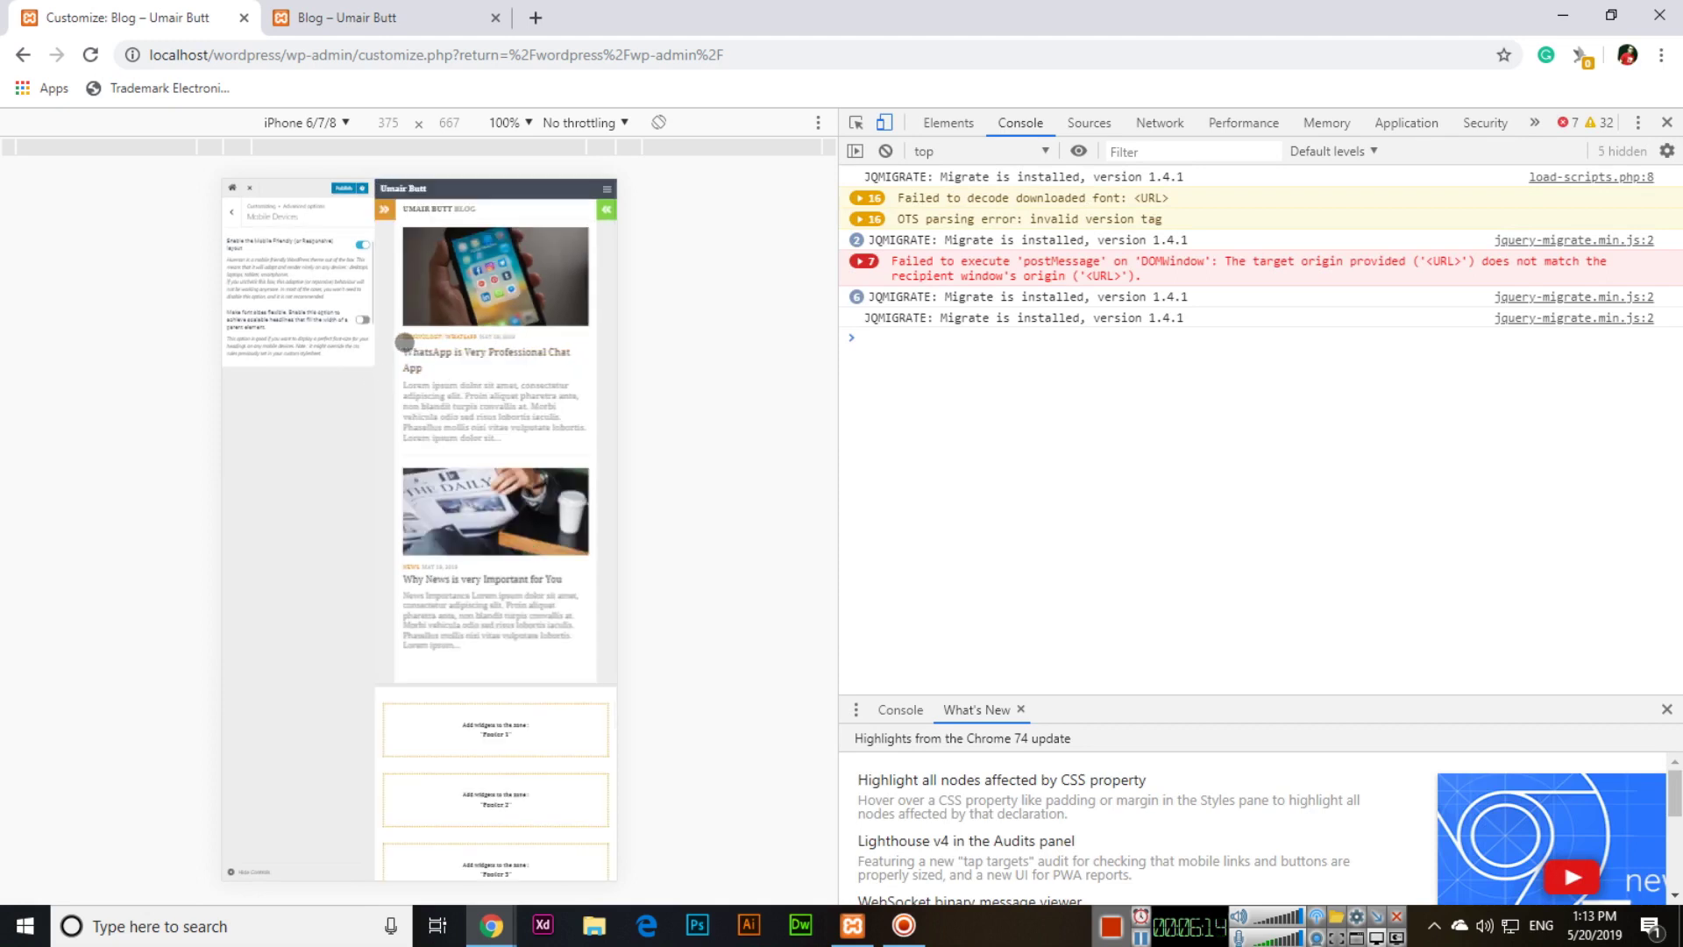
- Examine the live blog page in the developer tools' mobile view, then return to the customizer and close its developer tools
{"action": "left_click", "coordinate": [318, 19]}
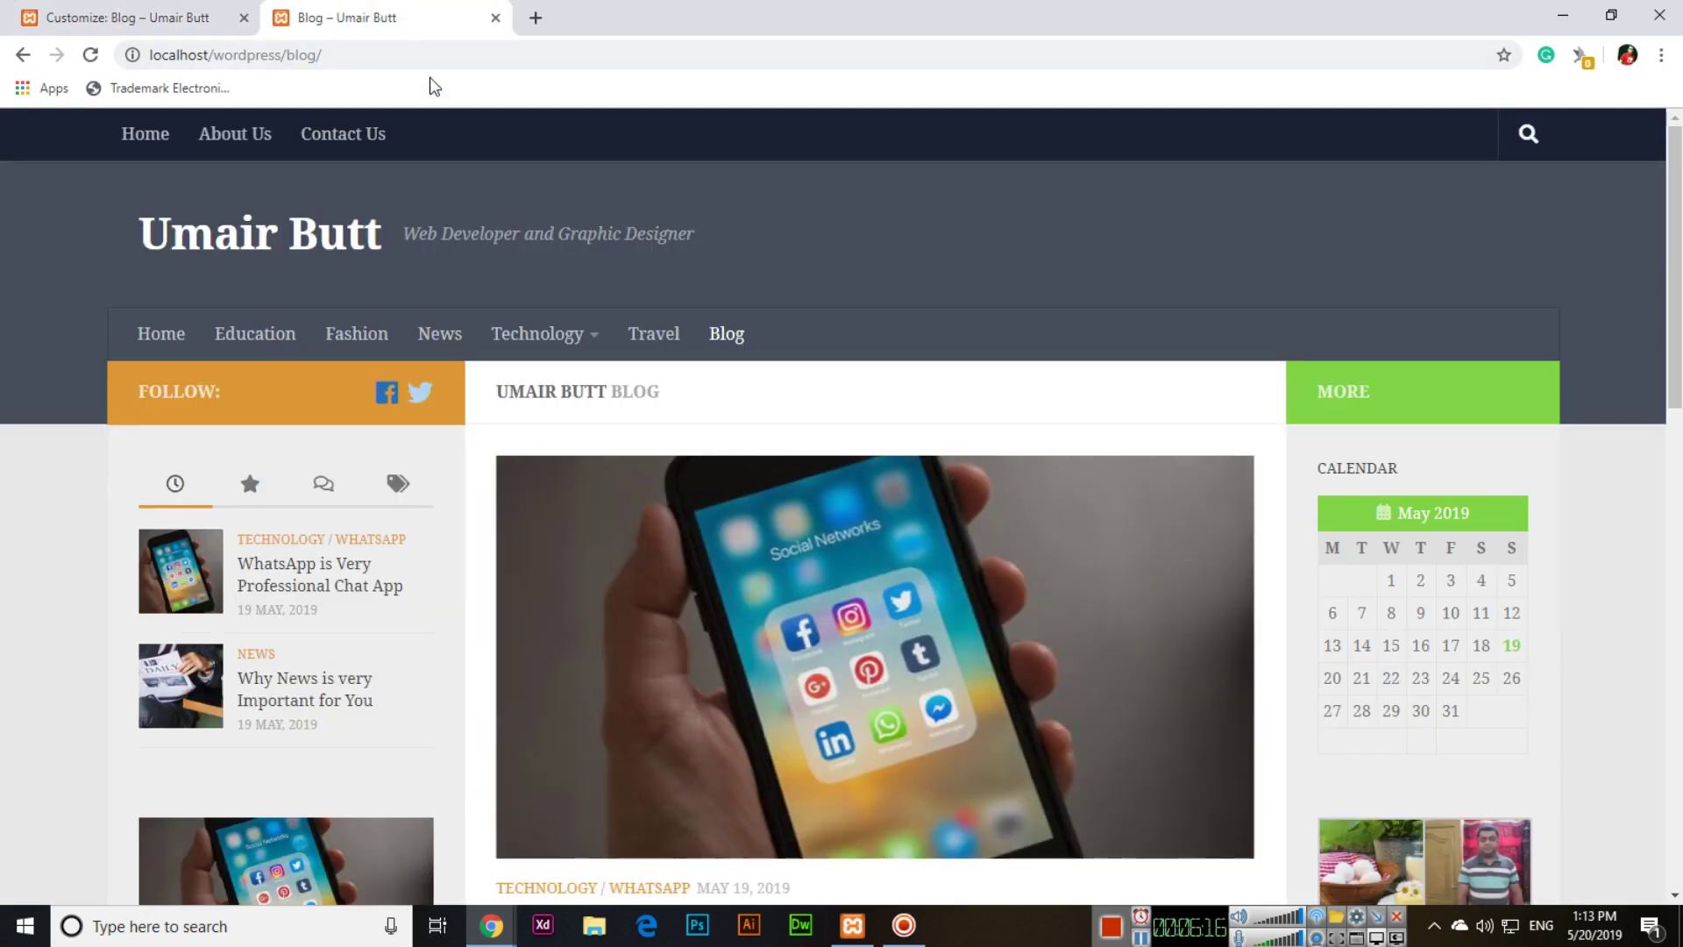
{"action": "left_click", "coordinate": [1662, 54]}
{"action": "mouse_move", "coordinate": [1569, 374]}
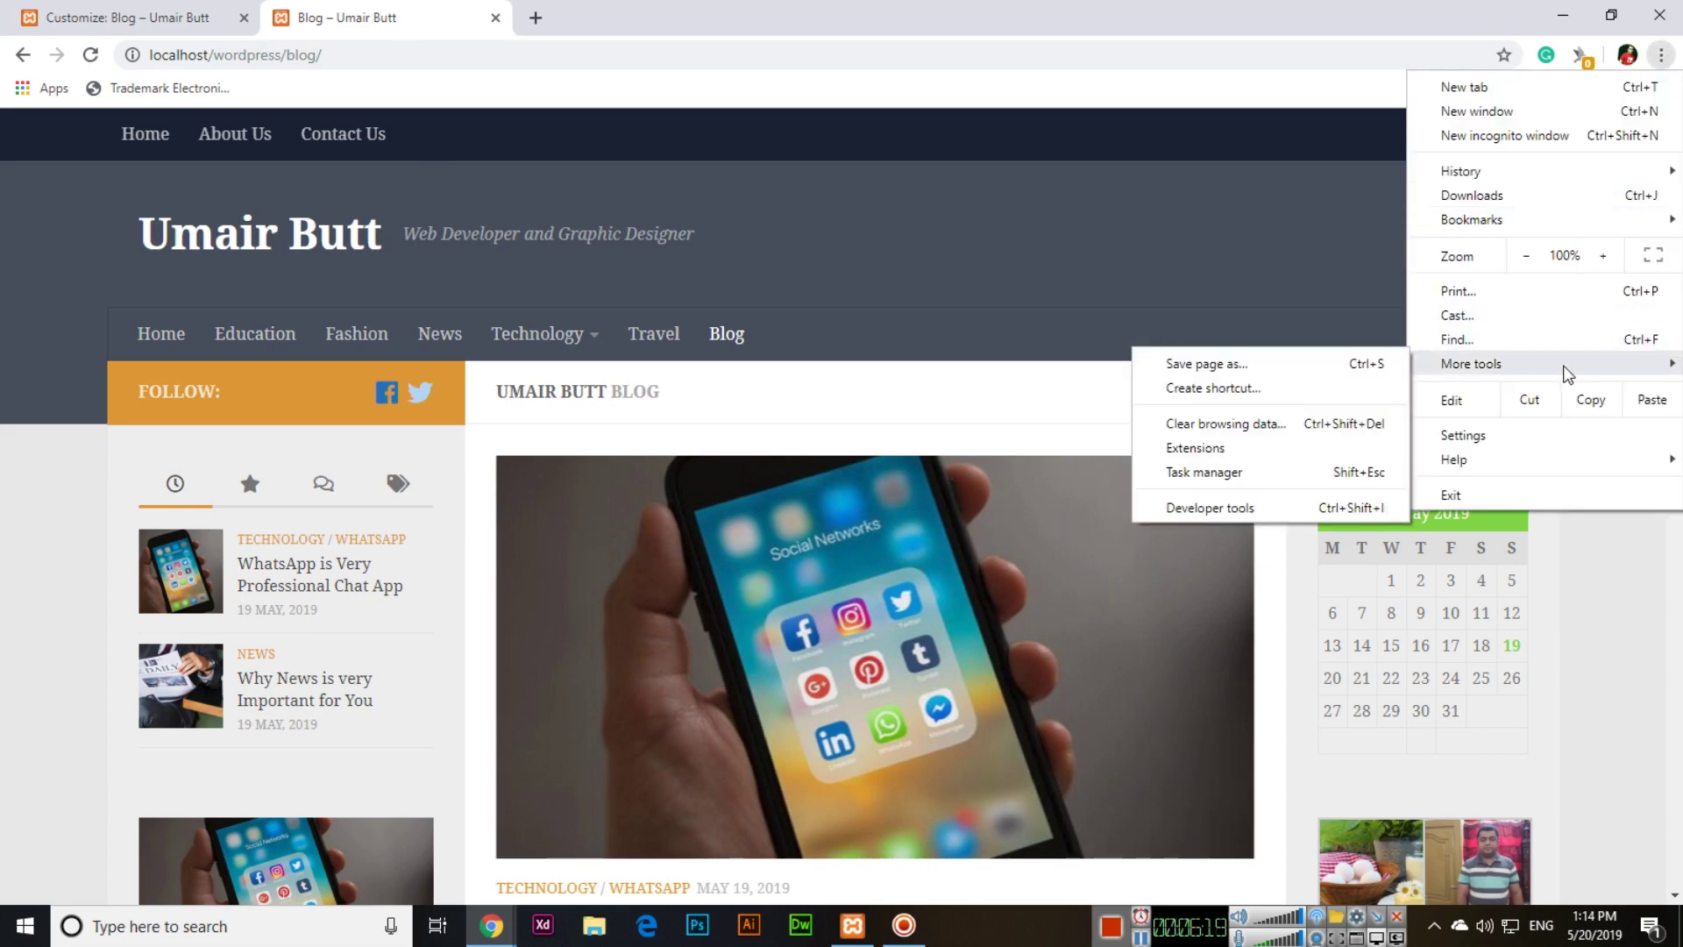
{"action": "left_click", "coordinate": [1238, 511]}
{"action": "scroll", "coordinate": [456, 452], "scroll_direction": "down", "scroll_amount": 15}
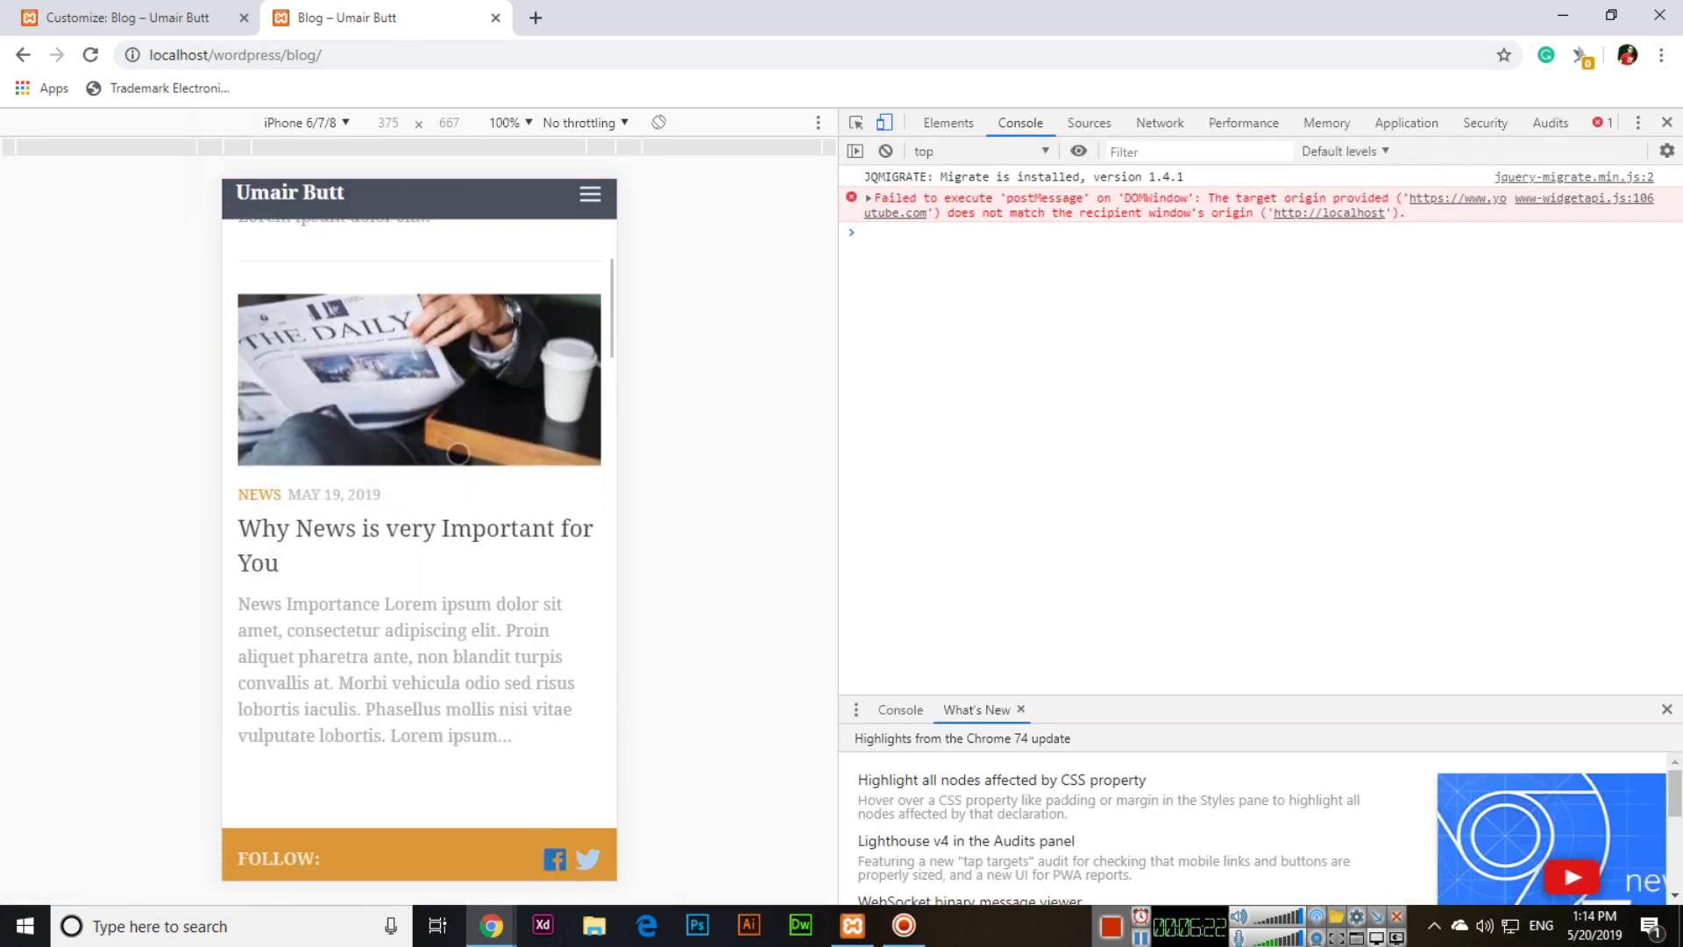
{"action": "scroll", "coordinate": [463, 468], "scroll_direction": "up", "scroll_amount": 15}
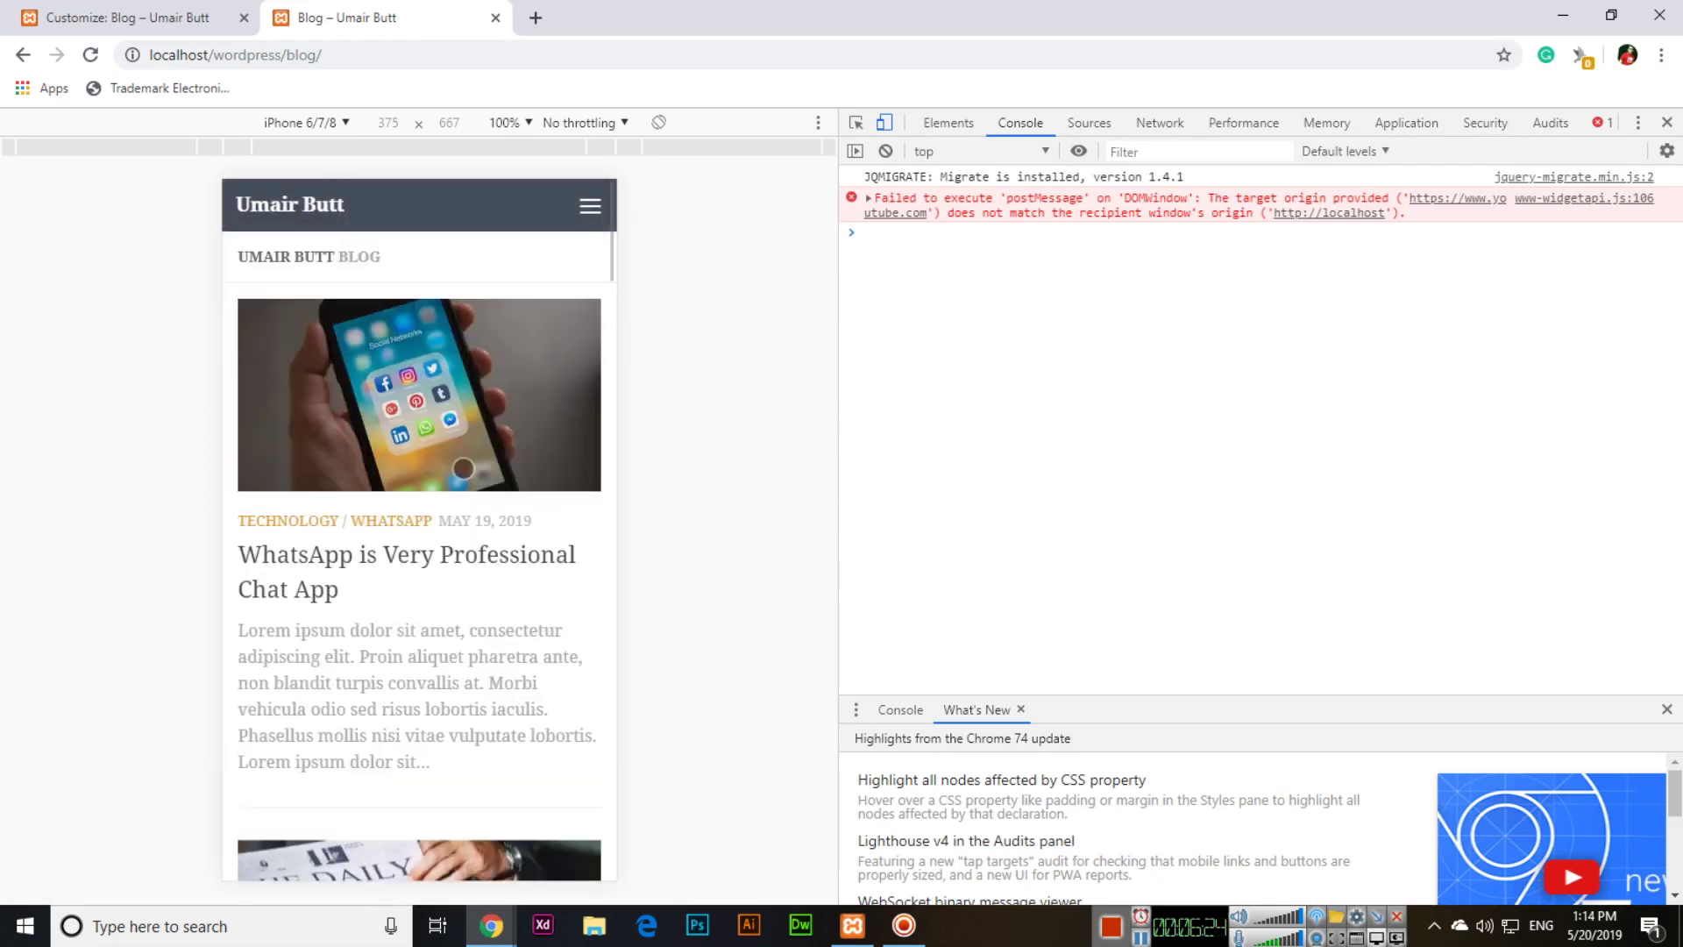
{"action": "key", "text": "ctrl+shift+Tab"}
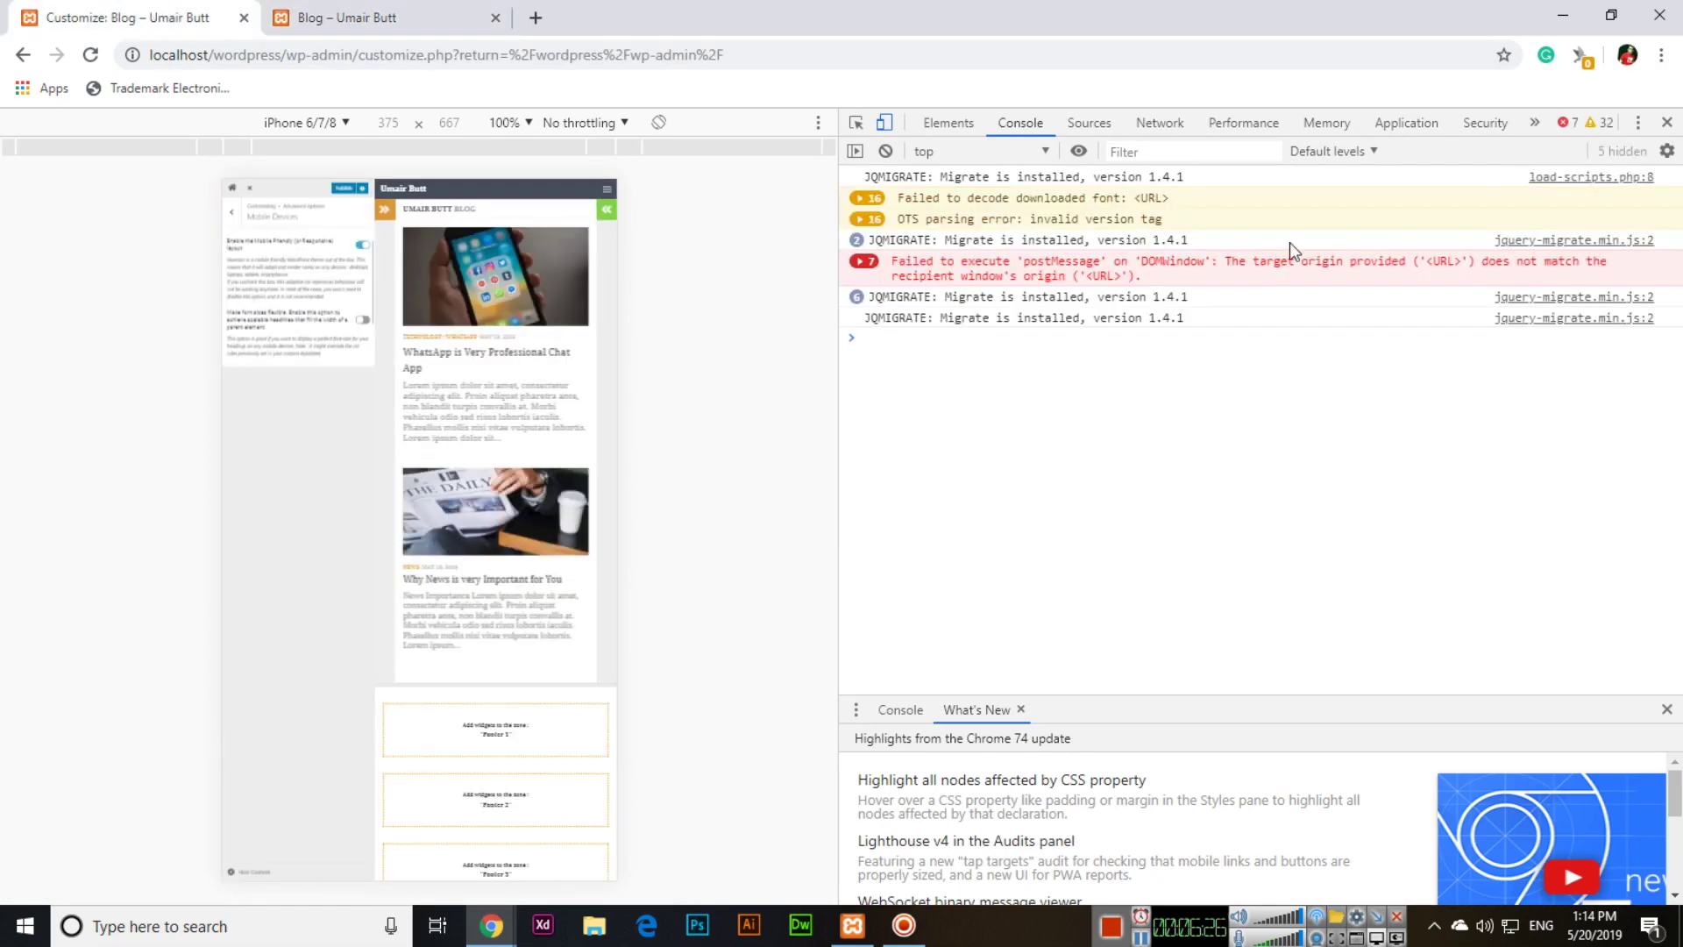
{"action": "left_click", "coordinate": [1667, 121]}
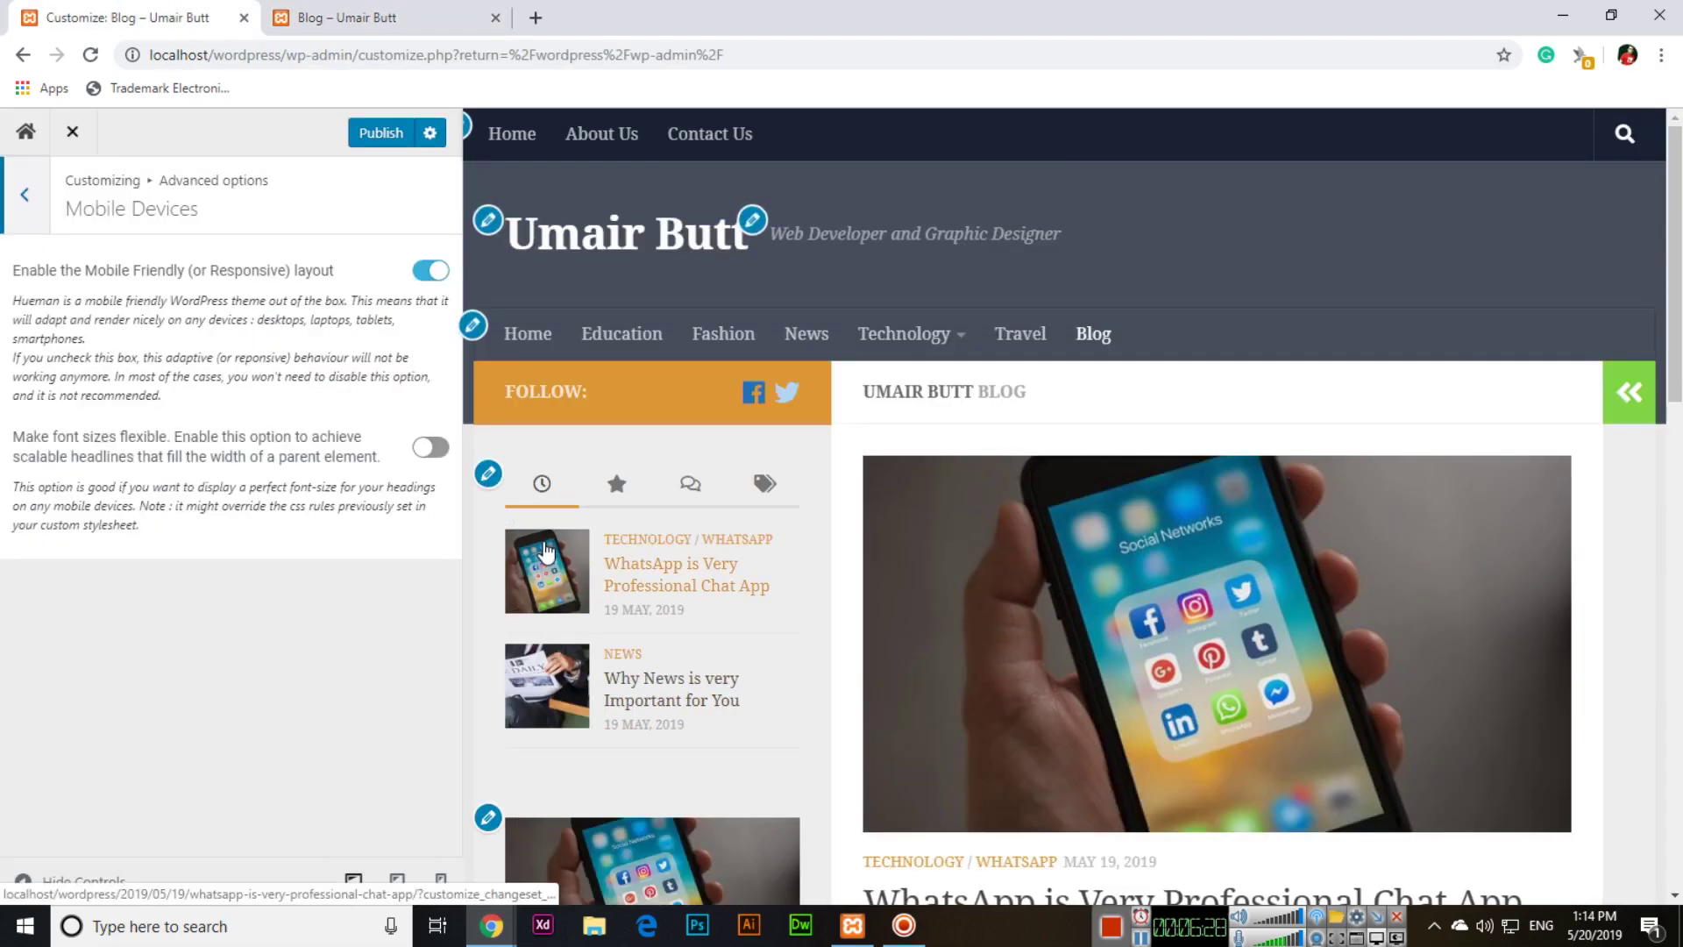
- Open the Smooth Scroll section and check how the live blog page scrolls
{"action": "left_click", "coordinate": [18, 226]}
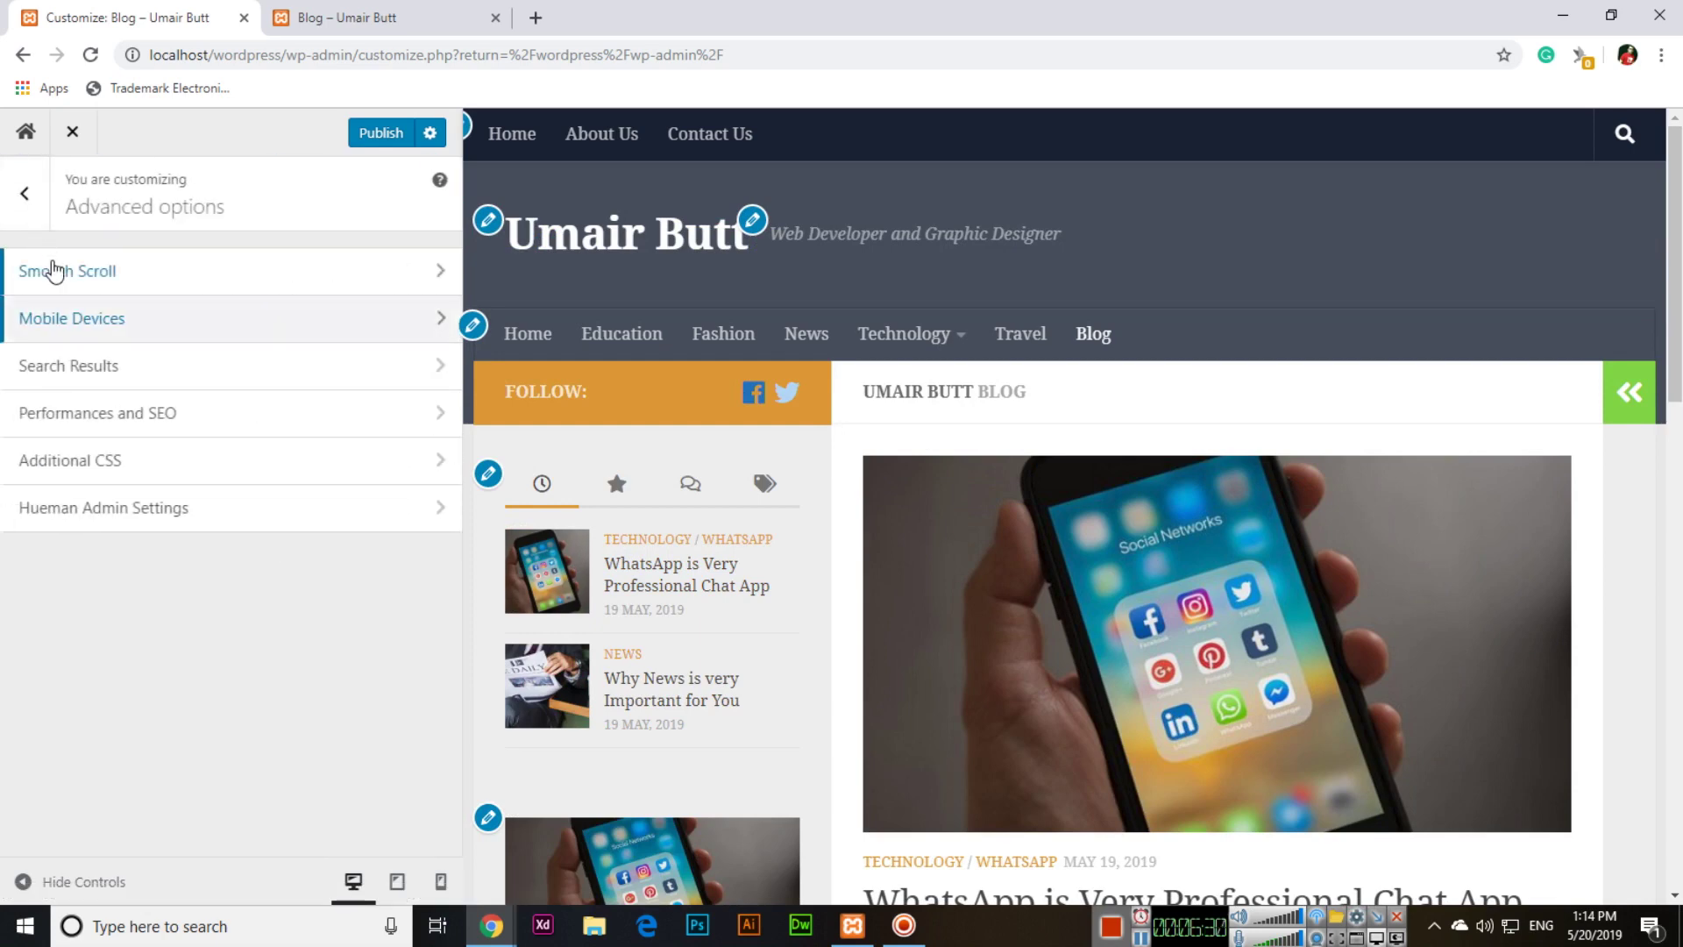
{"action": "left_click", "coordinate": [138, 279]}
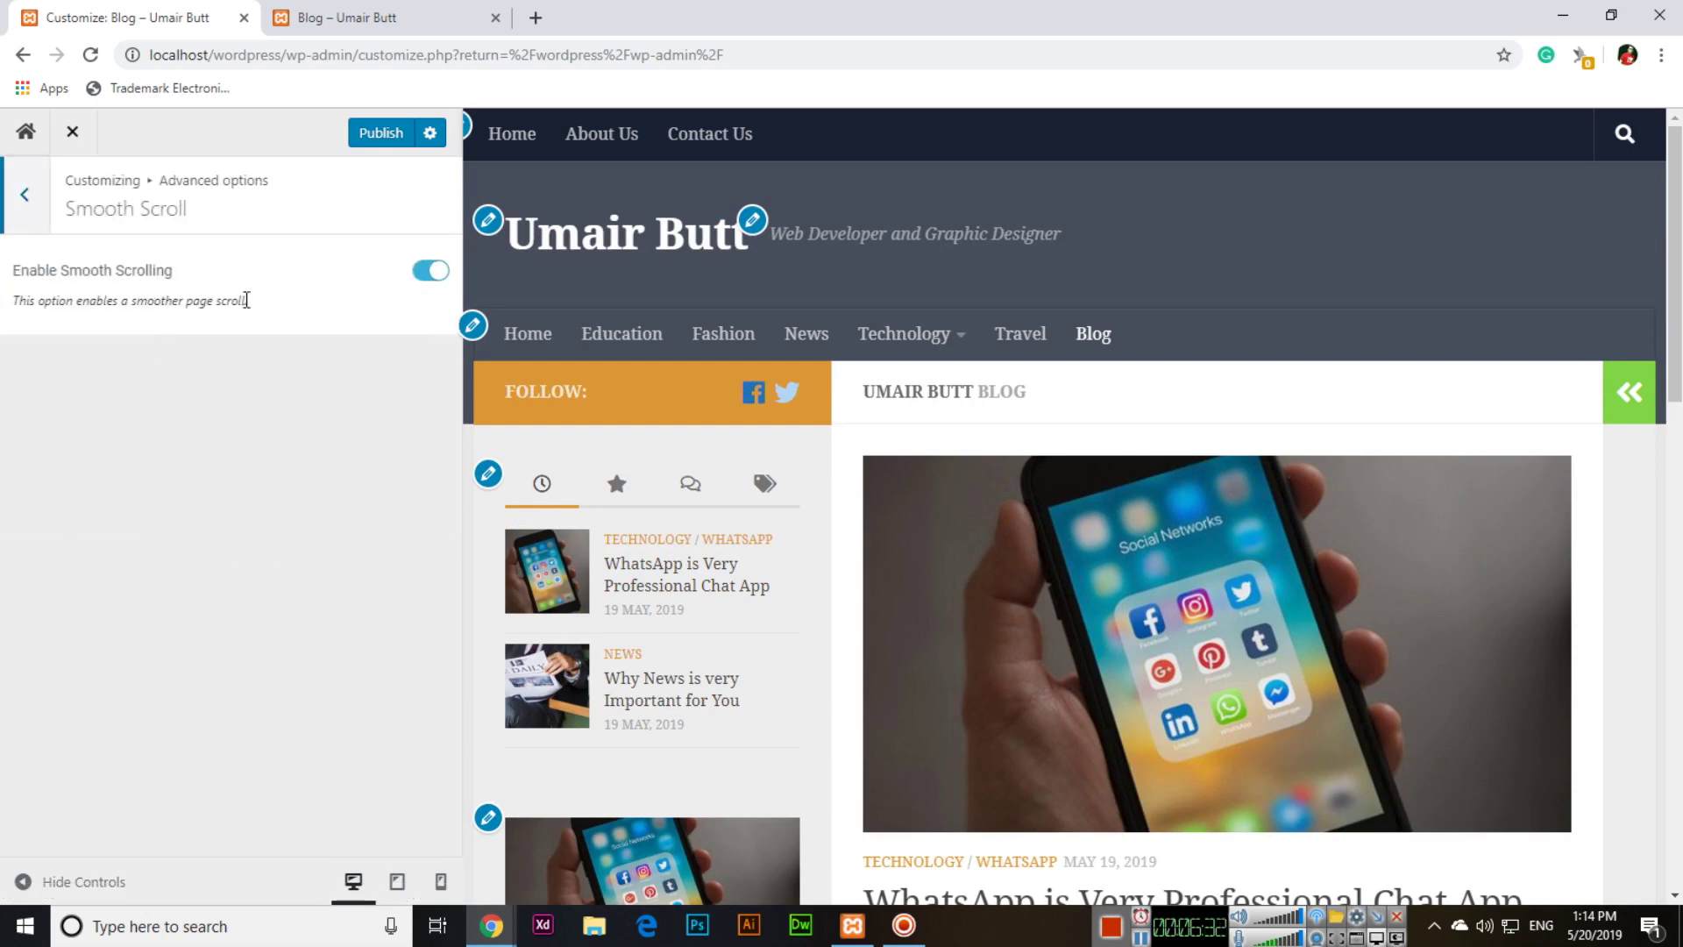
{"action": "left_click", "coordinate": [412, 18]}
{"action": "scroll", "coordinate": [577, 448], "scroll_direction": "down", "scroll_amount": 10}
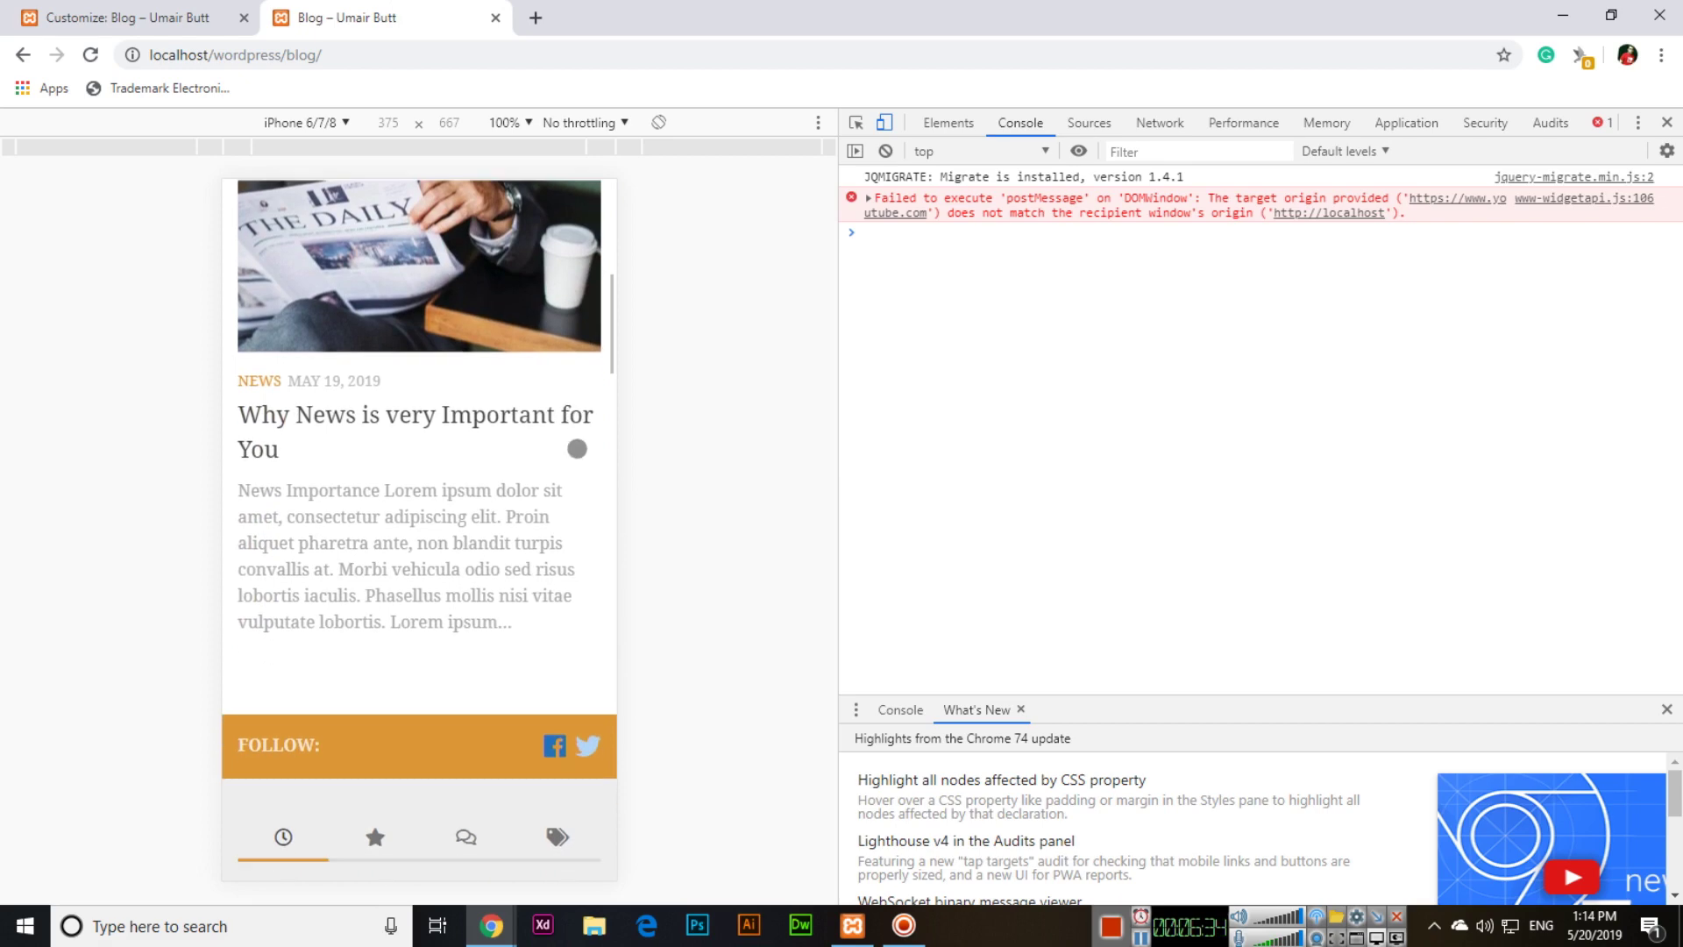
{"action": "scroll", "coordinate": [577, 448], "scroll_direction": "down", "scroll_amount": 5}
{"action": "left_click", "coordinate": [166, 17]}
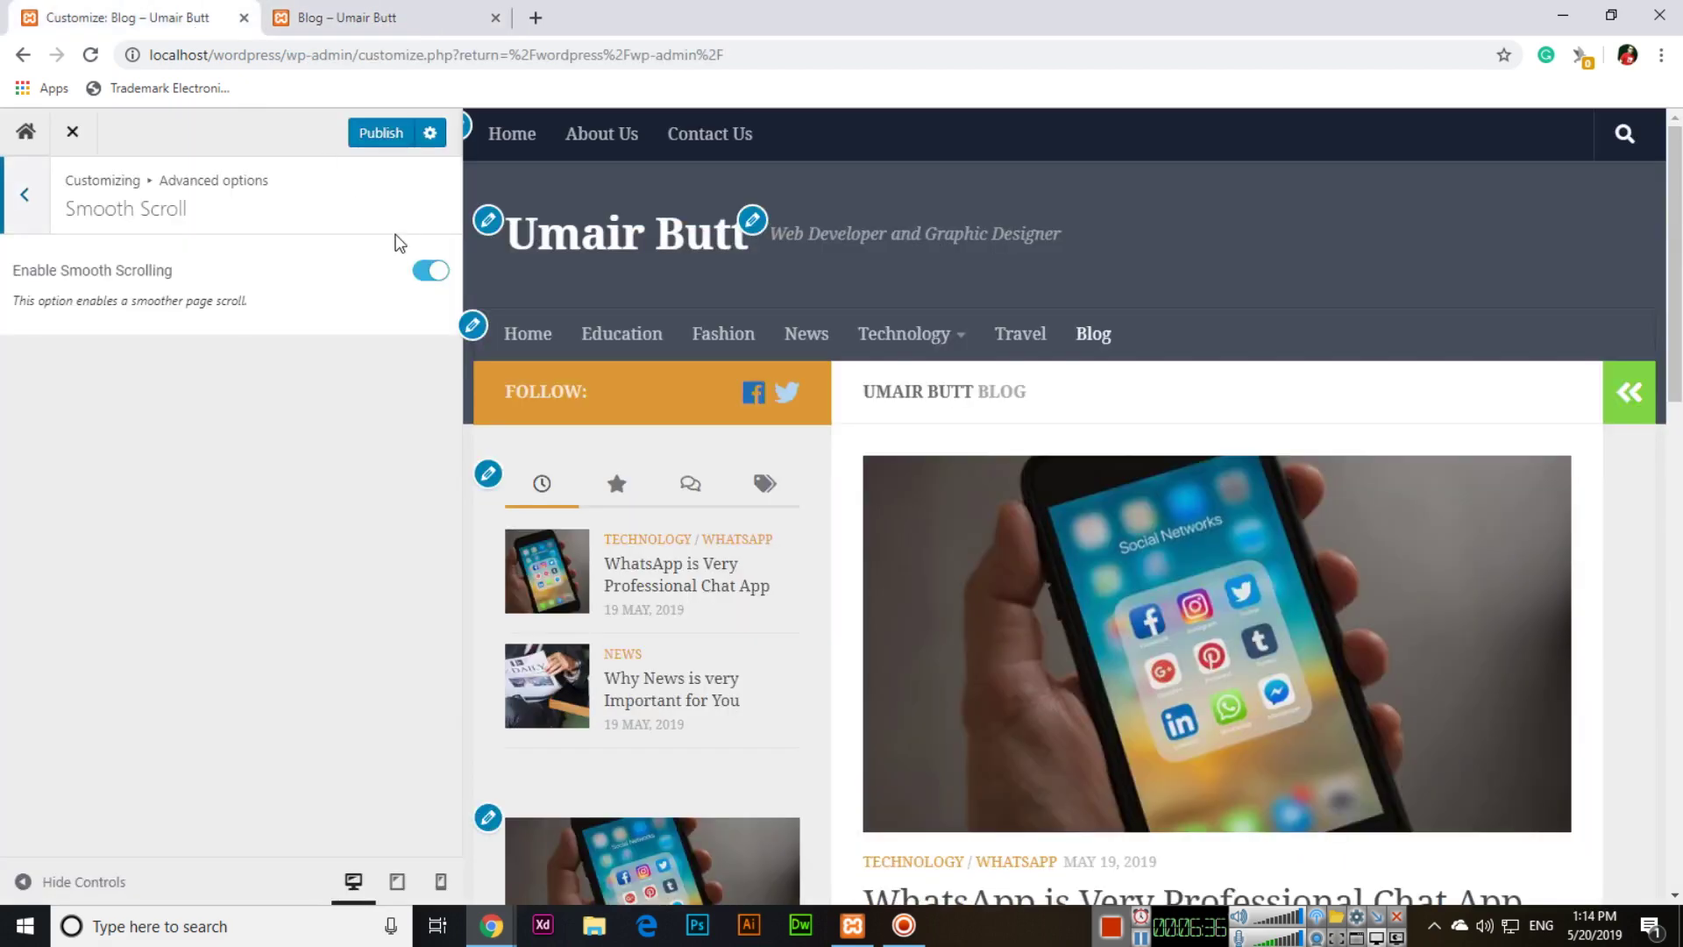
- Disable Smooth Scrolling and test the page scroll in the customizer preview
{"action": "left_click", "coordinate": [430, 271]}
{"action": "left_click", "coordinate": [368, 17]}
{"action": "left_click", "coordinate": [132, 18]}
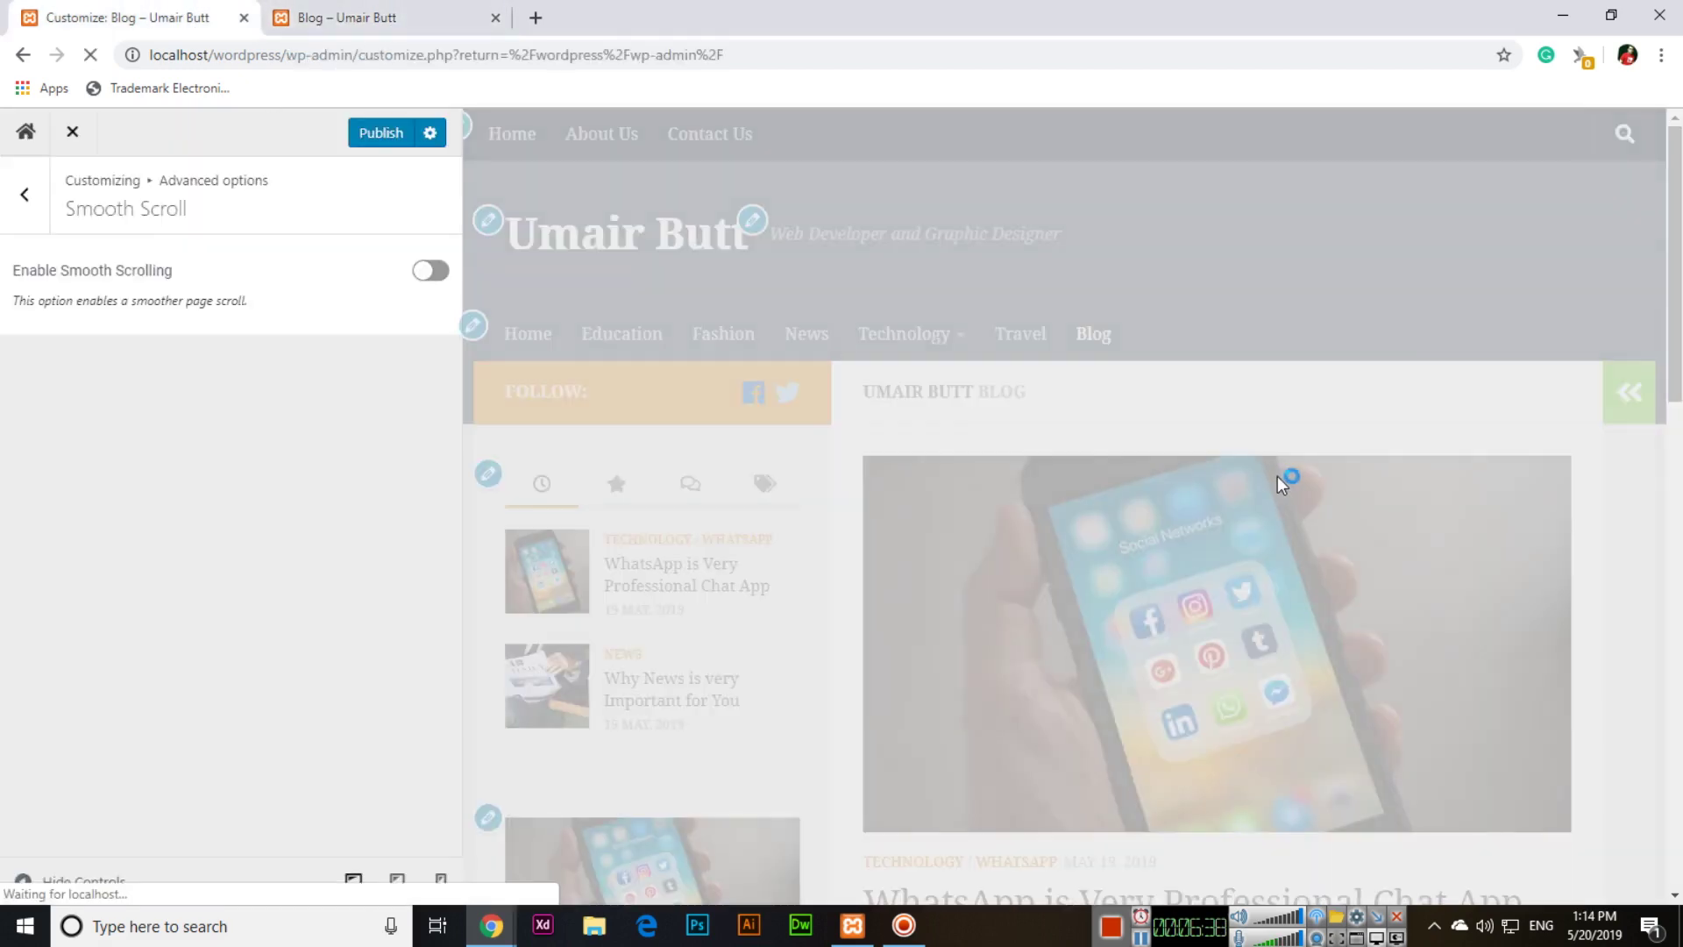
{"action": "scroll", "coordinate": [1165, 577], "scroll_direction": "down", "scroll_amount": 15}
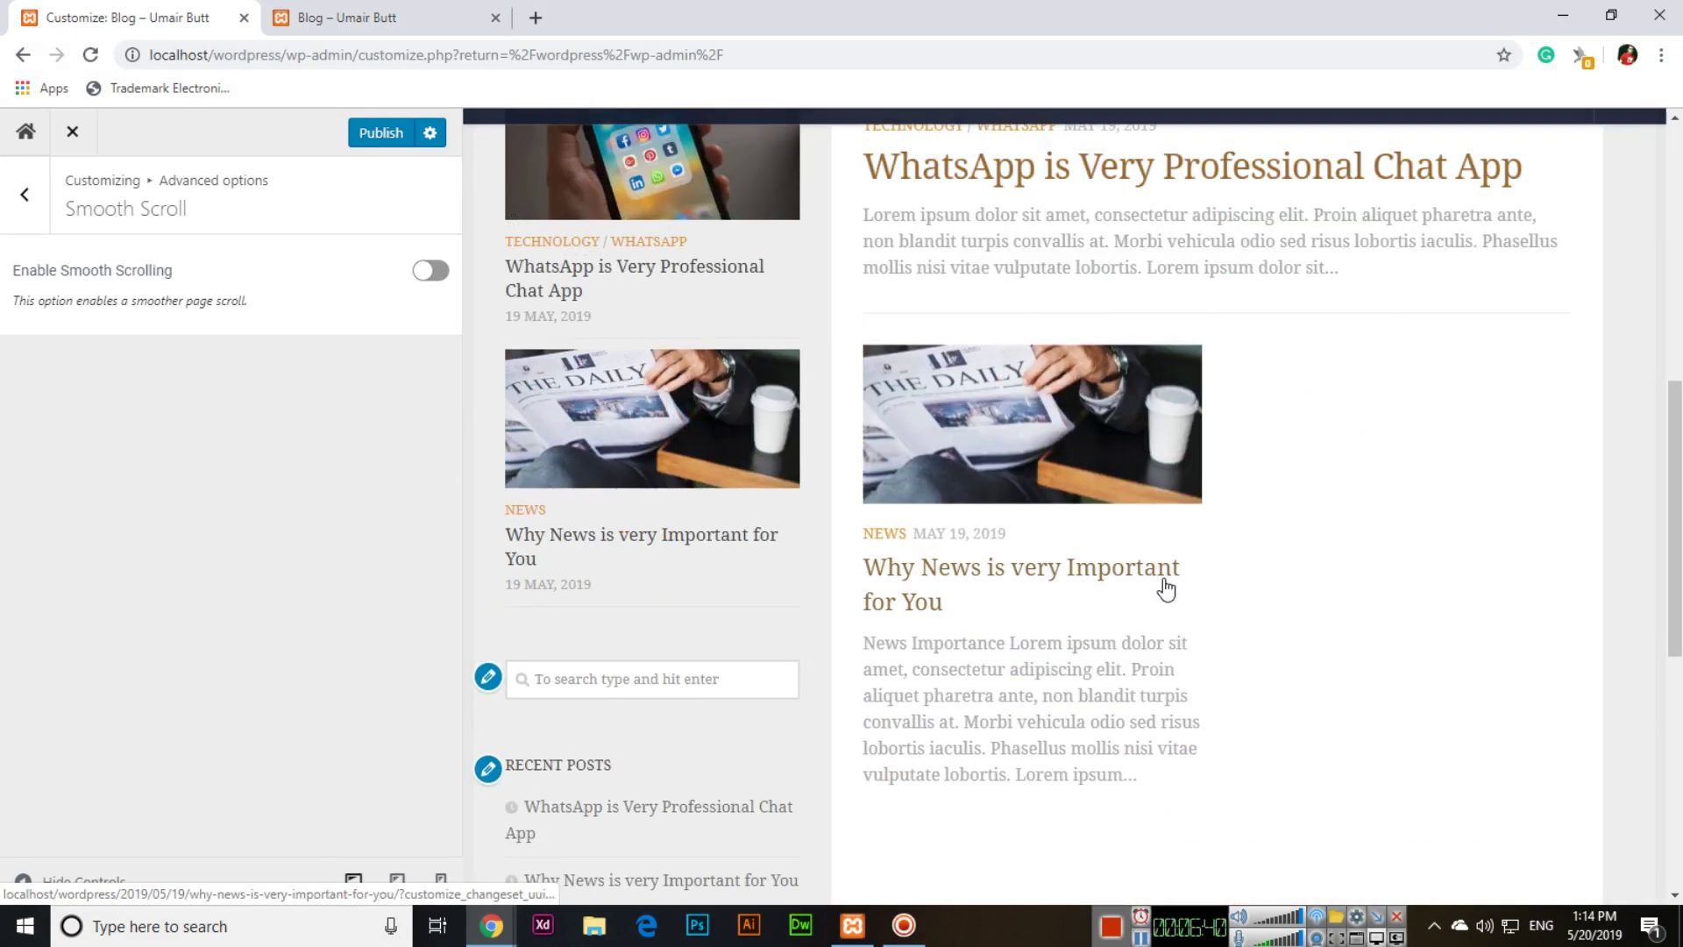
{"action": "scroll", "coordinate": [1164, 577], "scroll_direction": "up", "scroll_amount": 10}
{"action": "scroll", "coordinate": [1164, 587], "scroll_direction": "up", "scroll_amount": 5}
- Enable Smooth Scrolling again and test the page scroll in the preview
{"action": "left_click", "coordinate": [429, 271]}
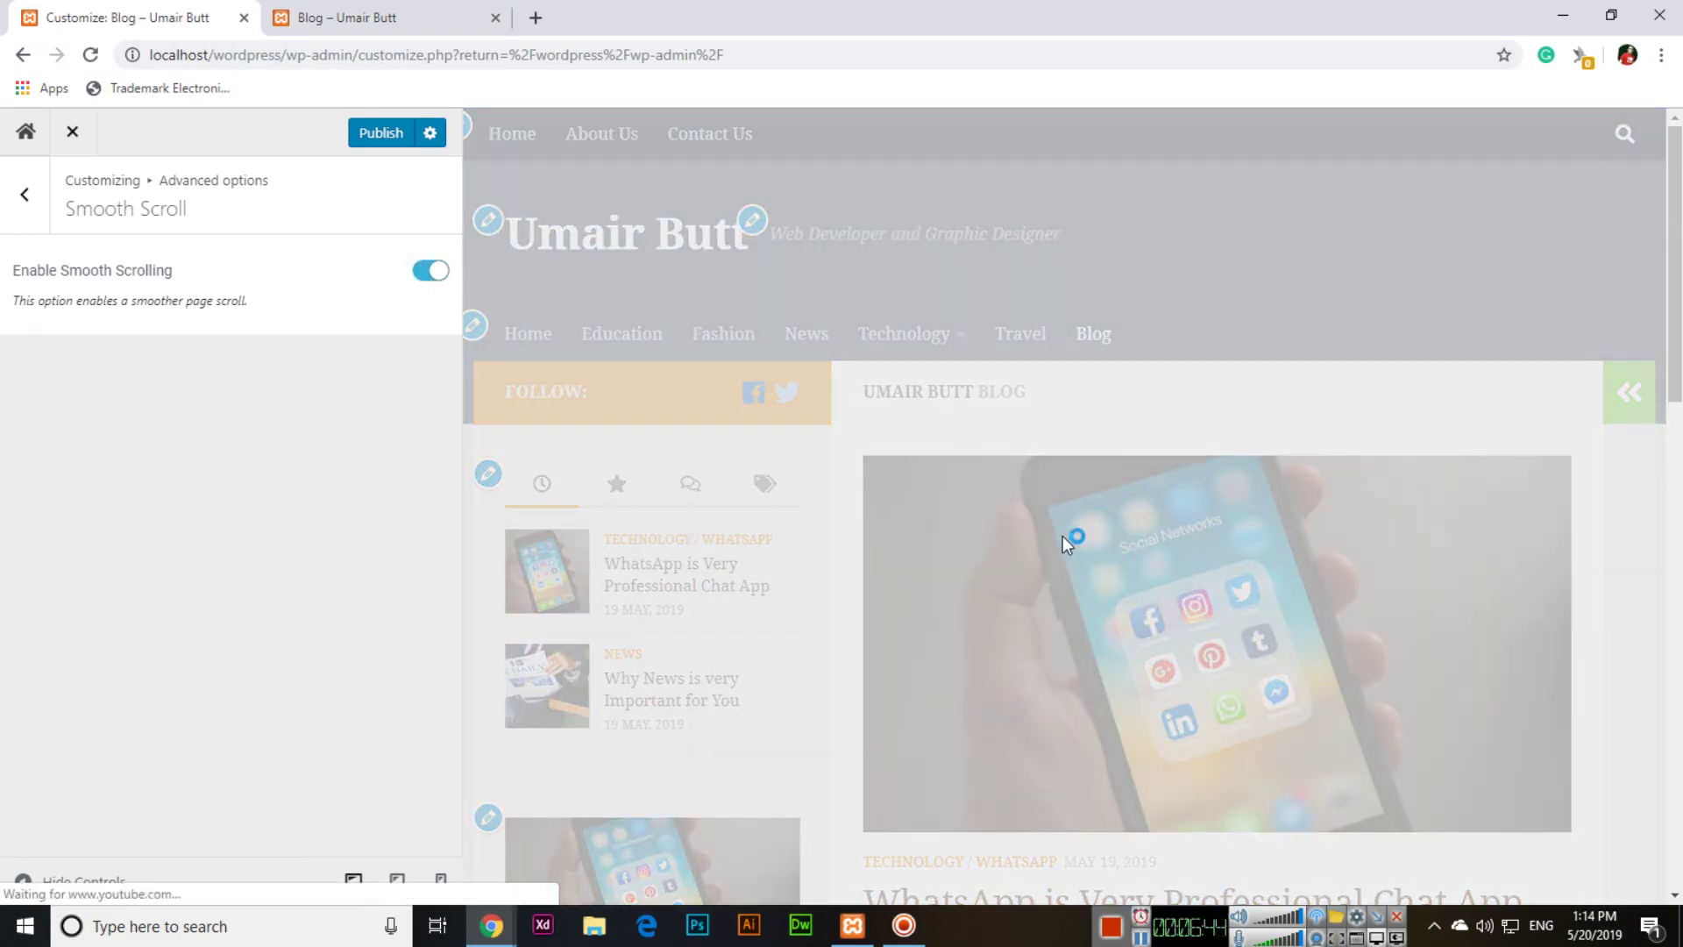
{"action": "scroll", "coordinate": [1297, 491], "scroll_direction": "down", "scroll_amount": 10}
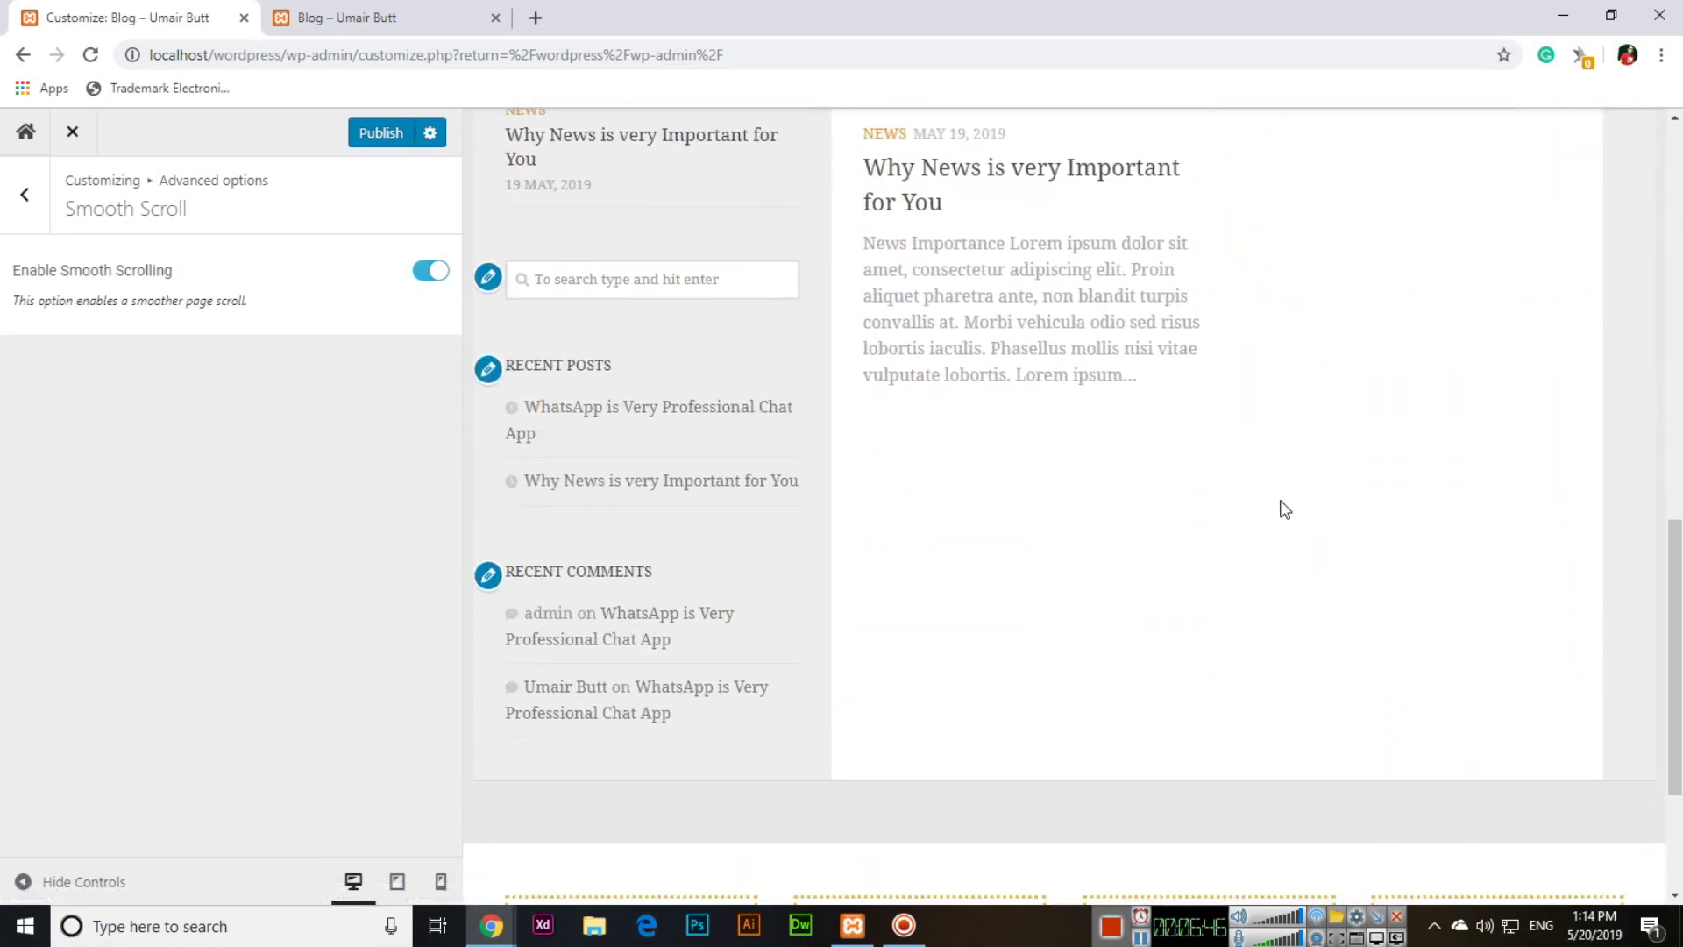
{"action": "scroll", "coordinate": [1285, 510], "scroll_direction": "up", "scroll_amount": 10}
- Review the Search Results and the Performances and SEO options under Advanced options
{"action": "left_click", "coordinate": [25, 194]}
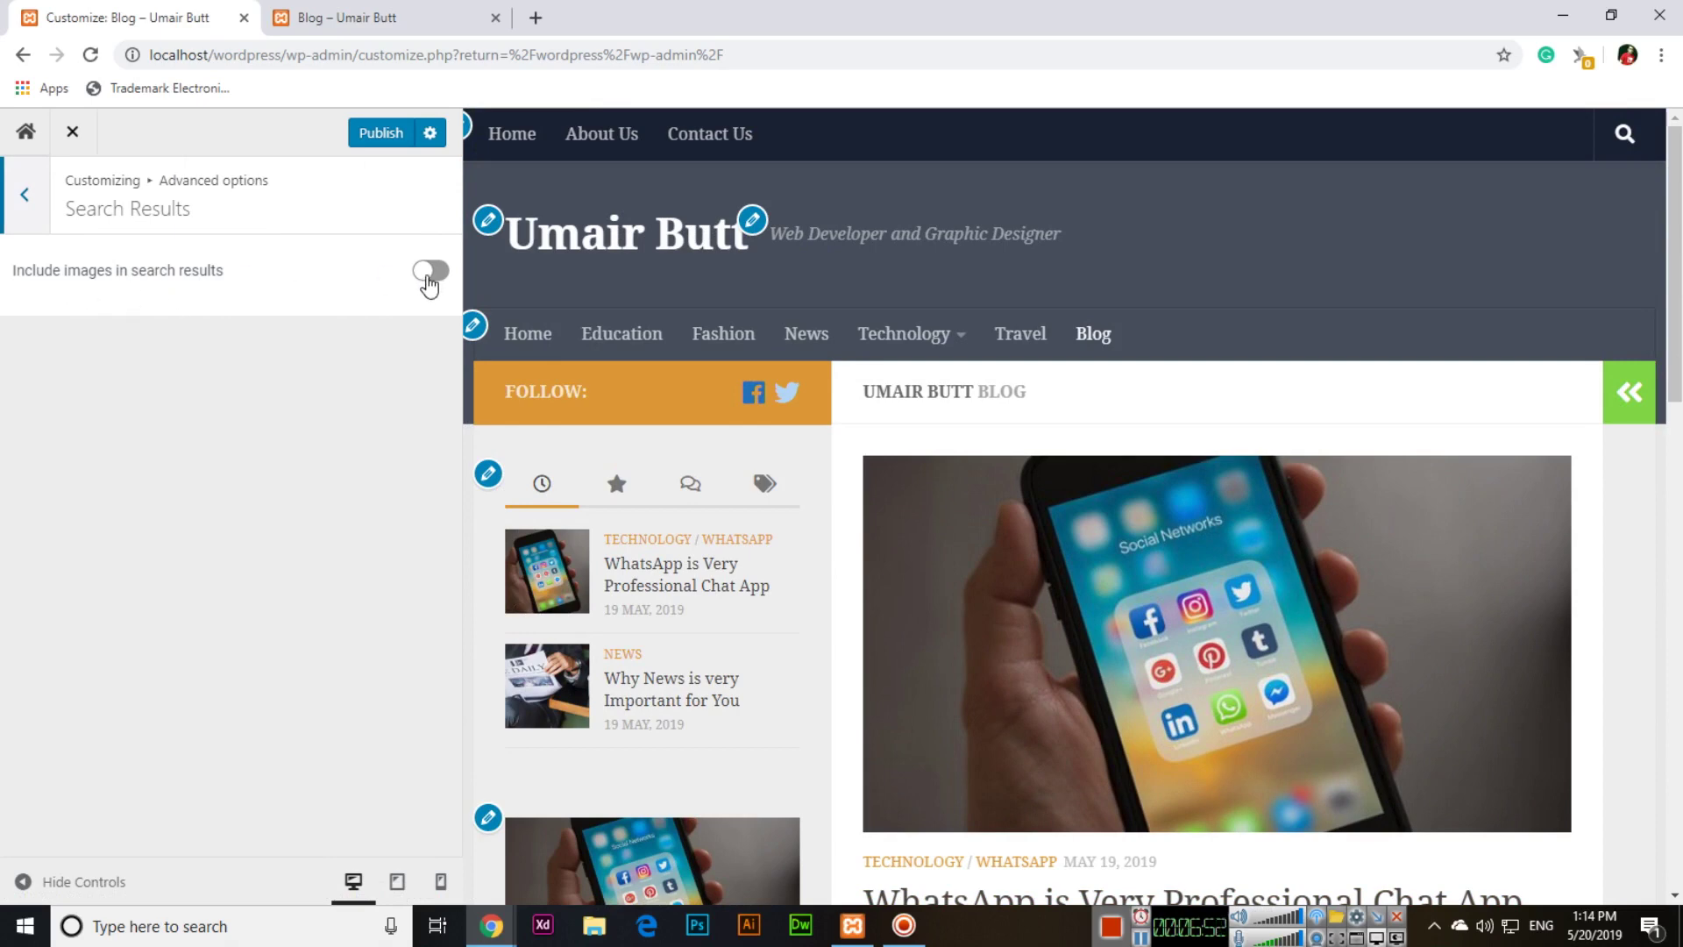
{"action": "left_click", "coordinate": [28, 220]}
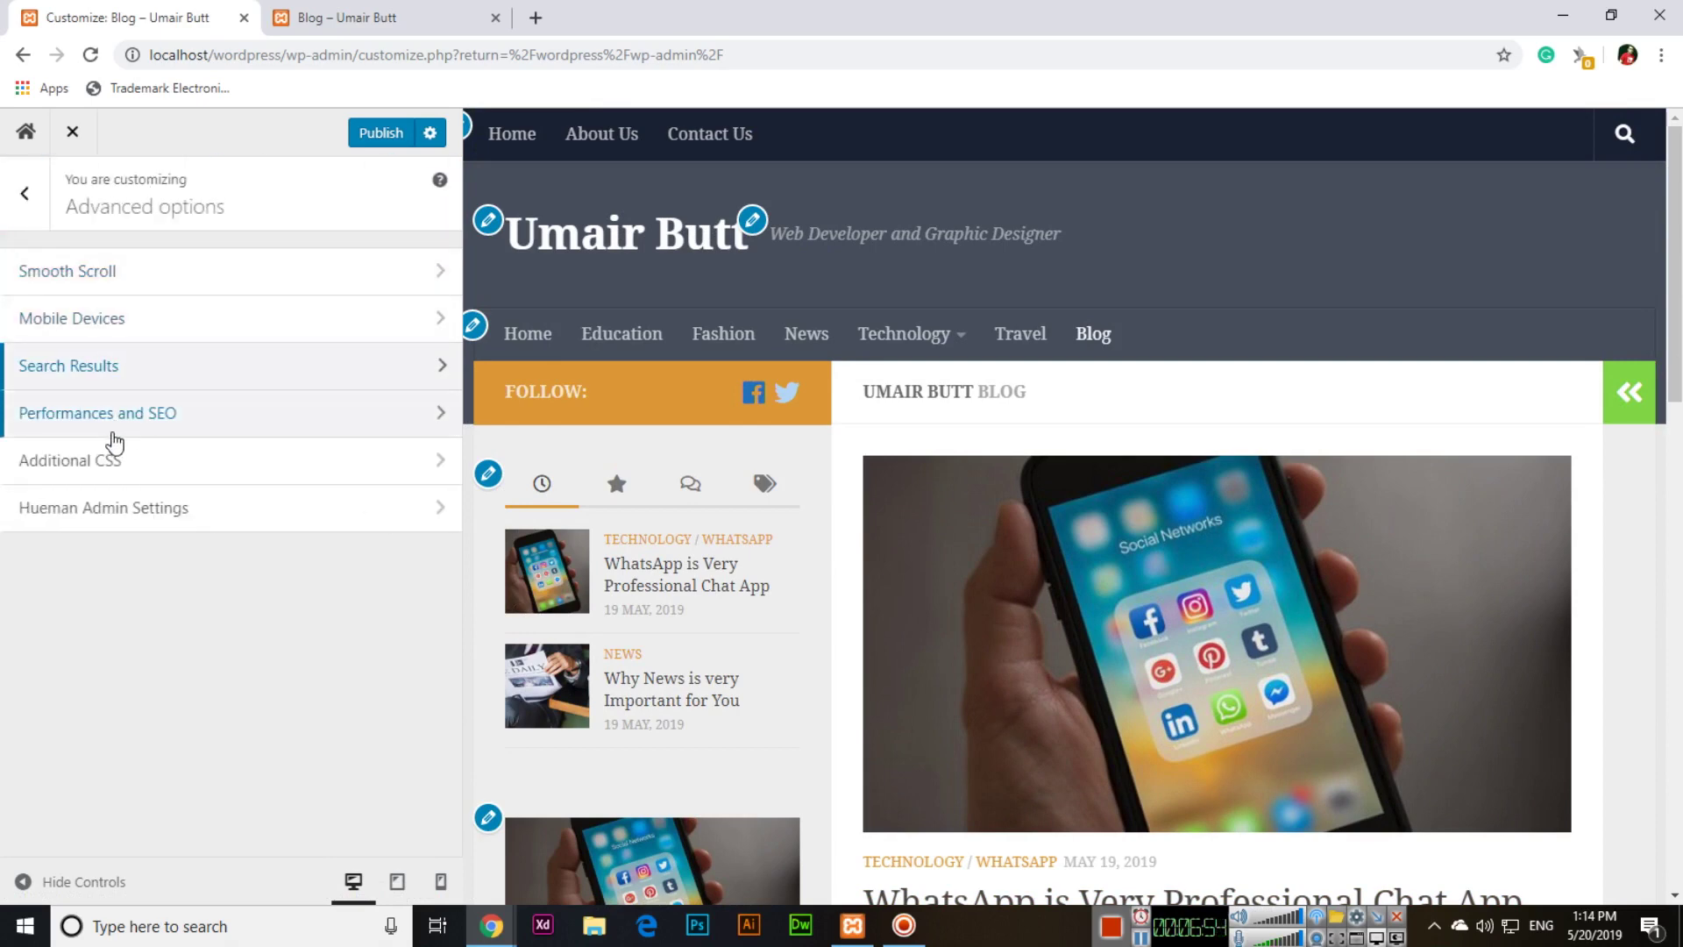
{"action": "left_click", "coordinate": [226, 419]}
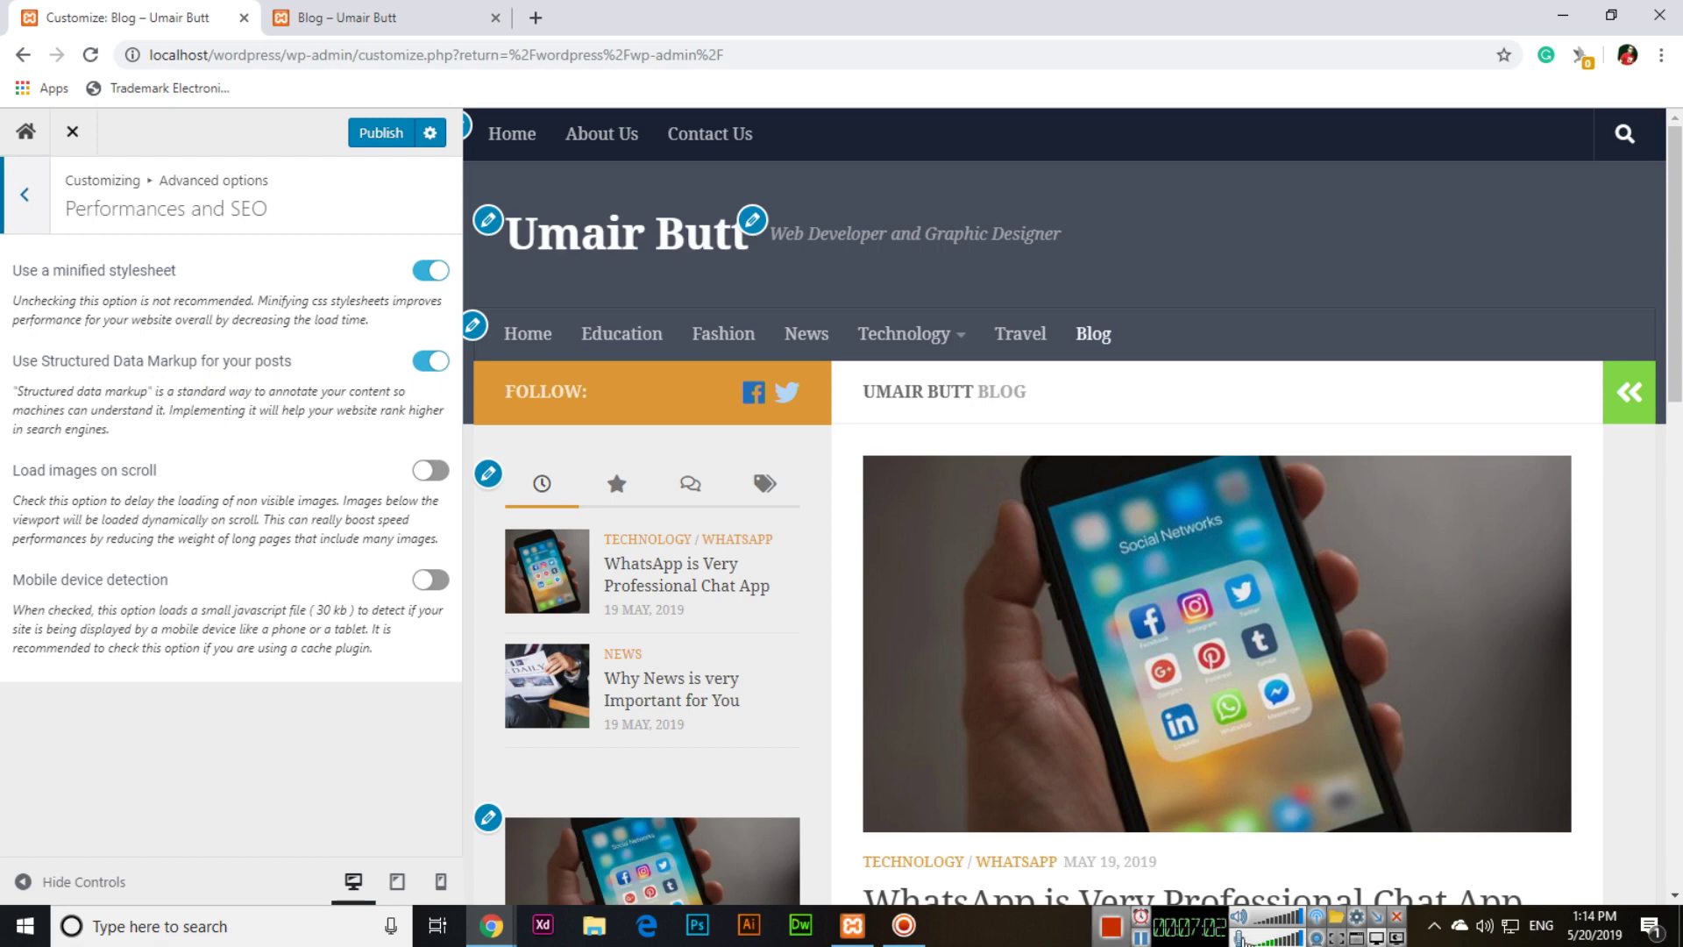
{"action": "left_click", "coordinate": [1171, 934]}
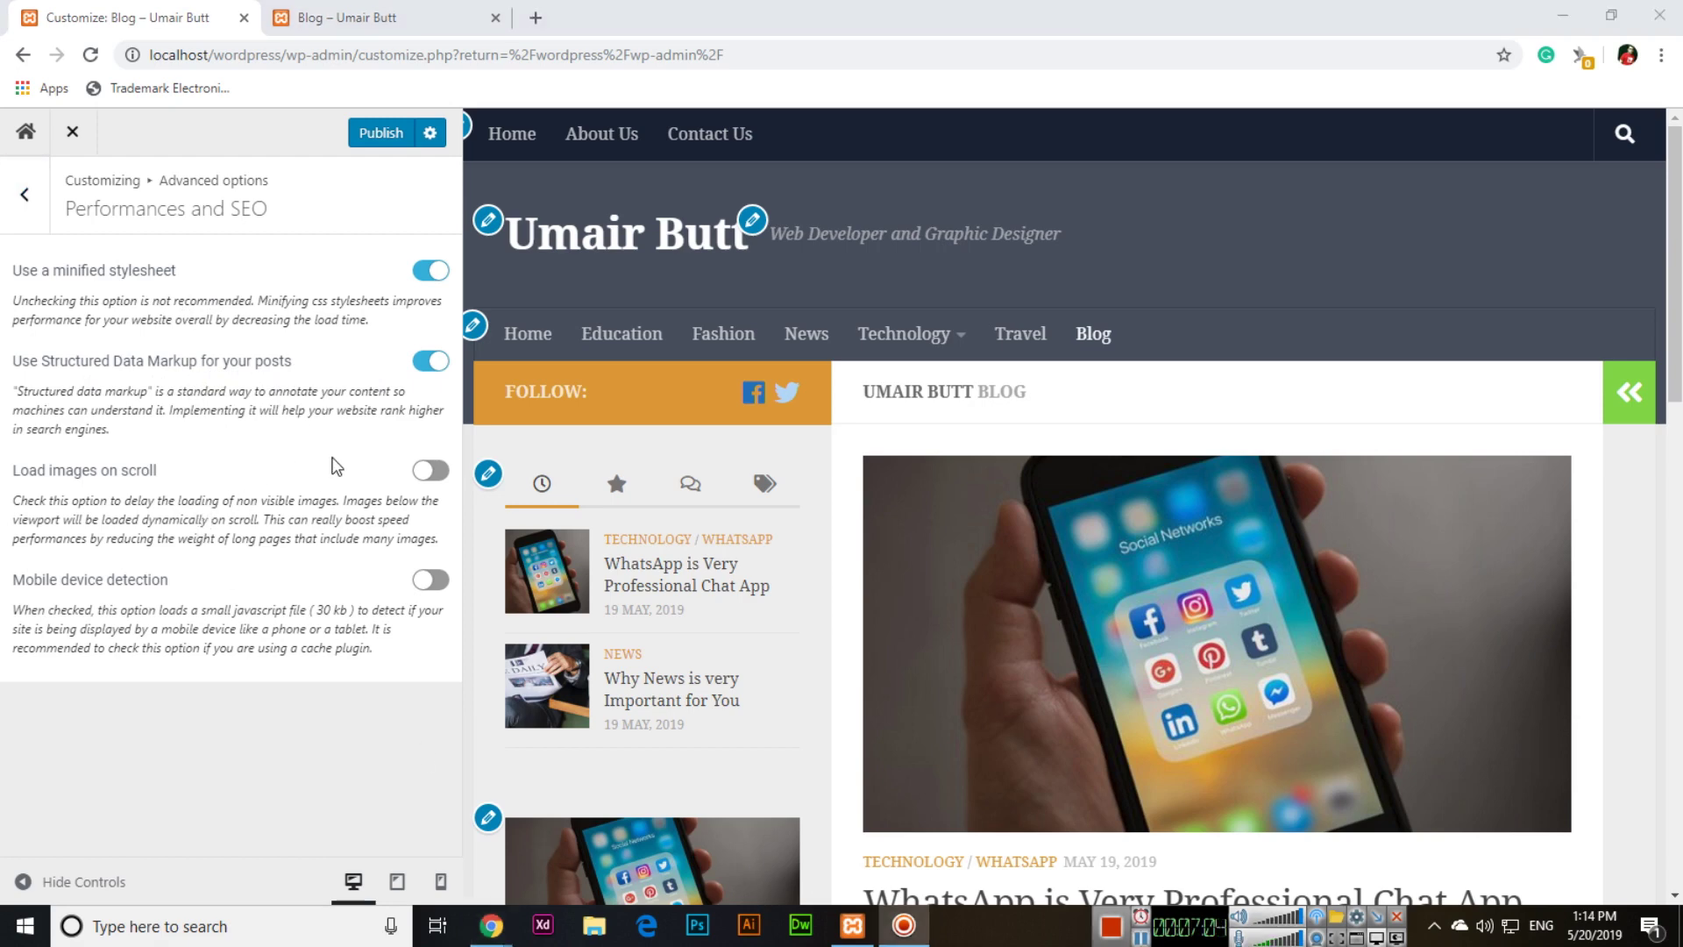
{"action": "left_click", "coordinate": [26, 195]}
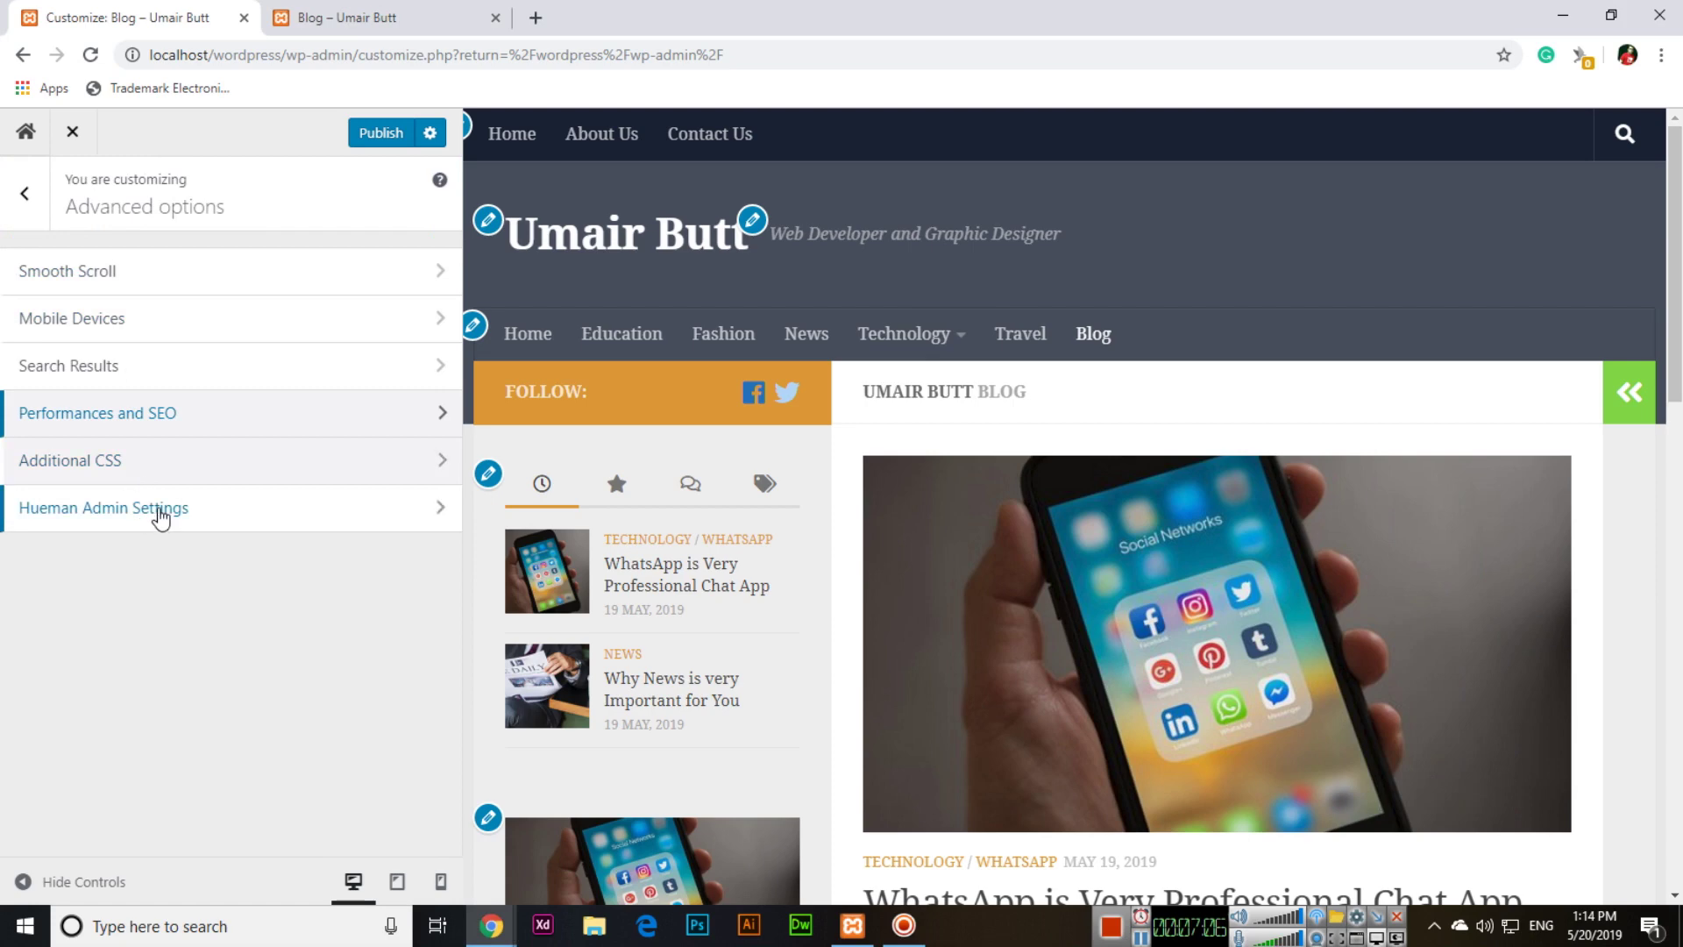
- Return to the main customizer list, stay on the page instead of discarding the changes, and publish them
{"action": "left_click", "coordinate": [24, 193]}
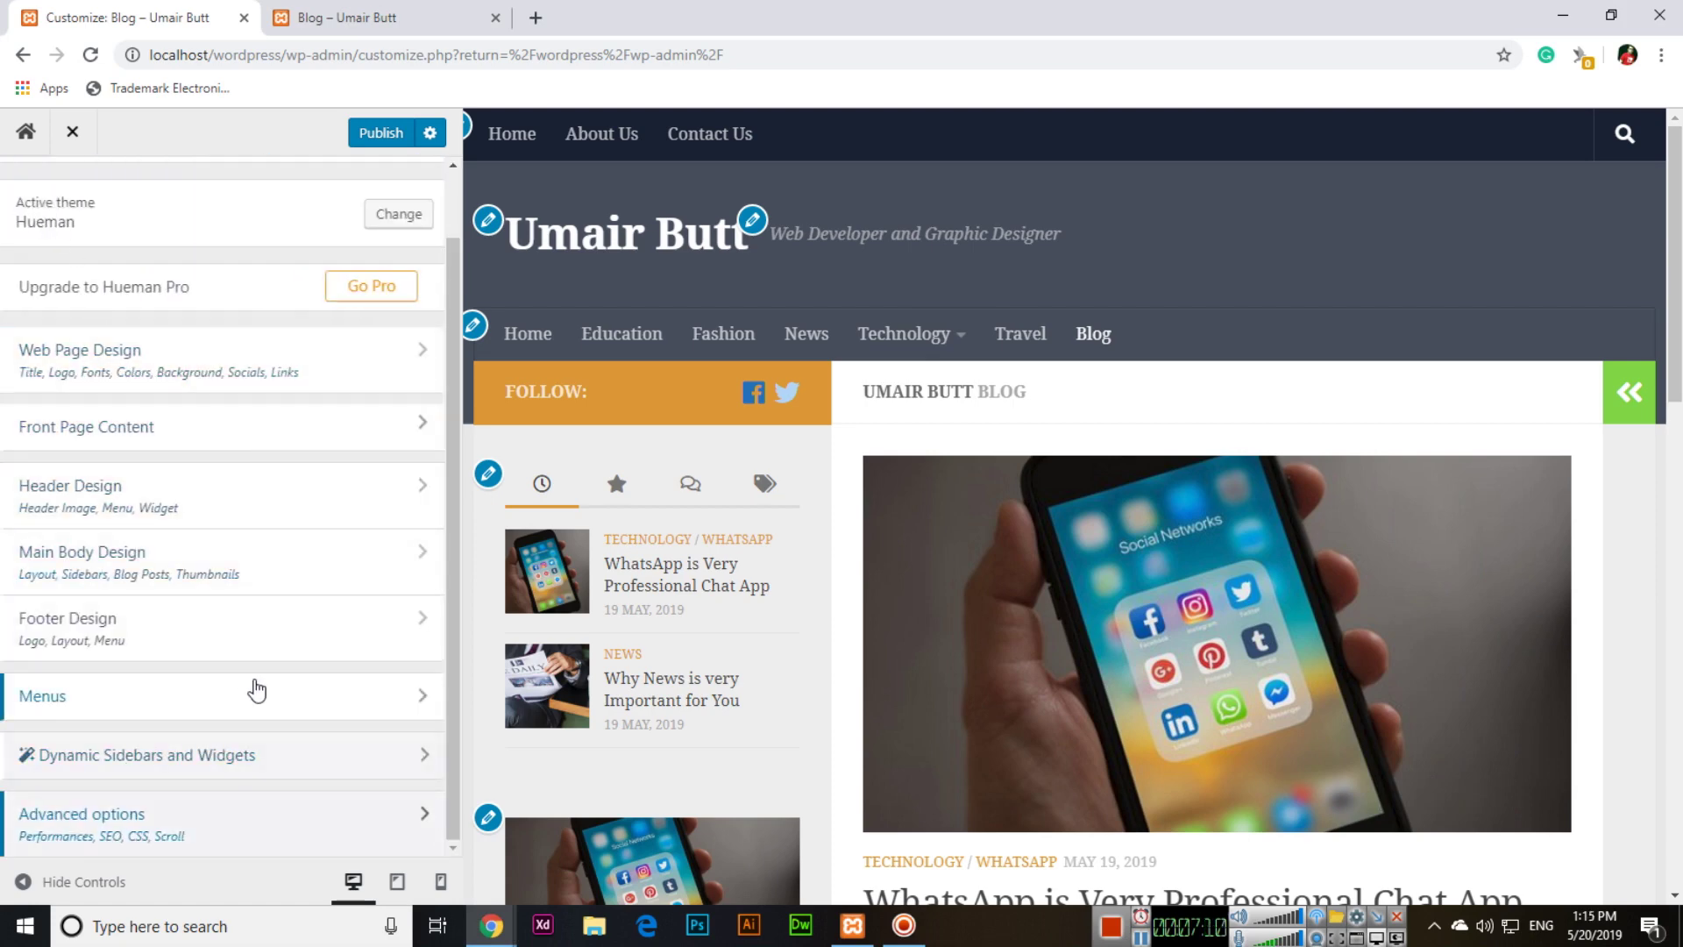
{"action": "scroll", "coordinate": [240, 718], "scroll_direction": "up", "scroll_amount": 2}
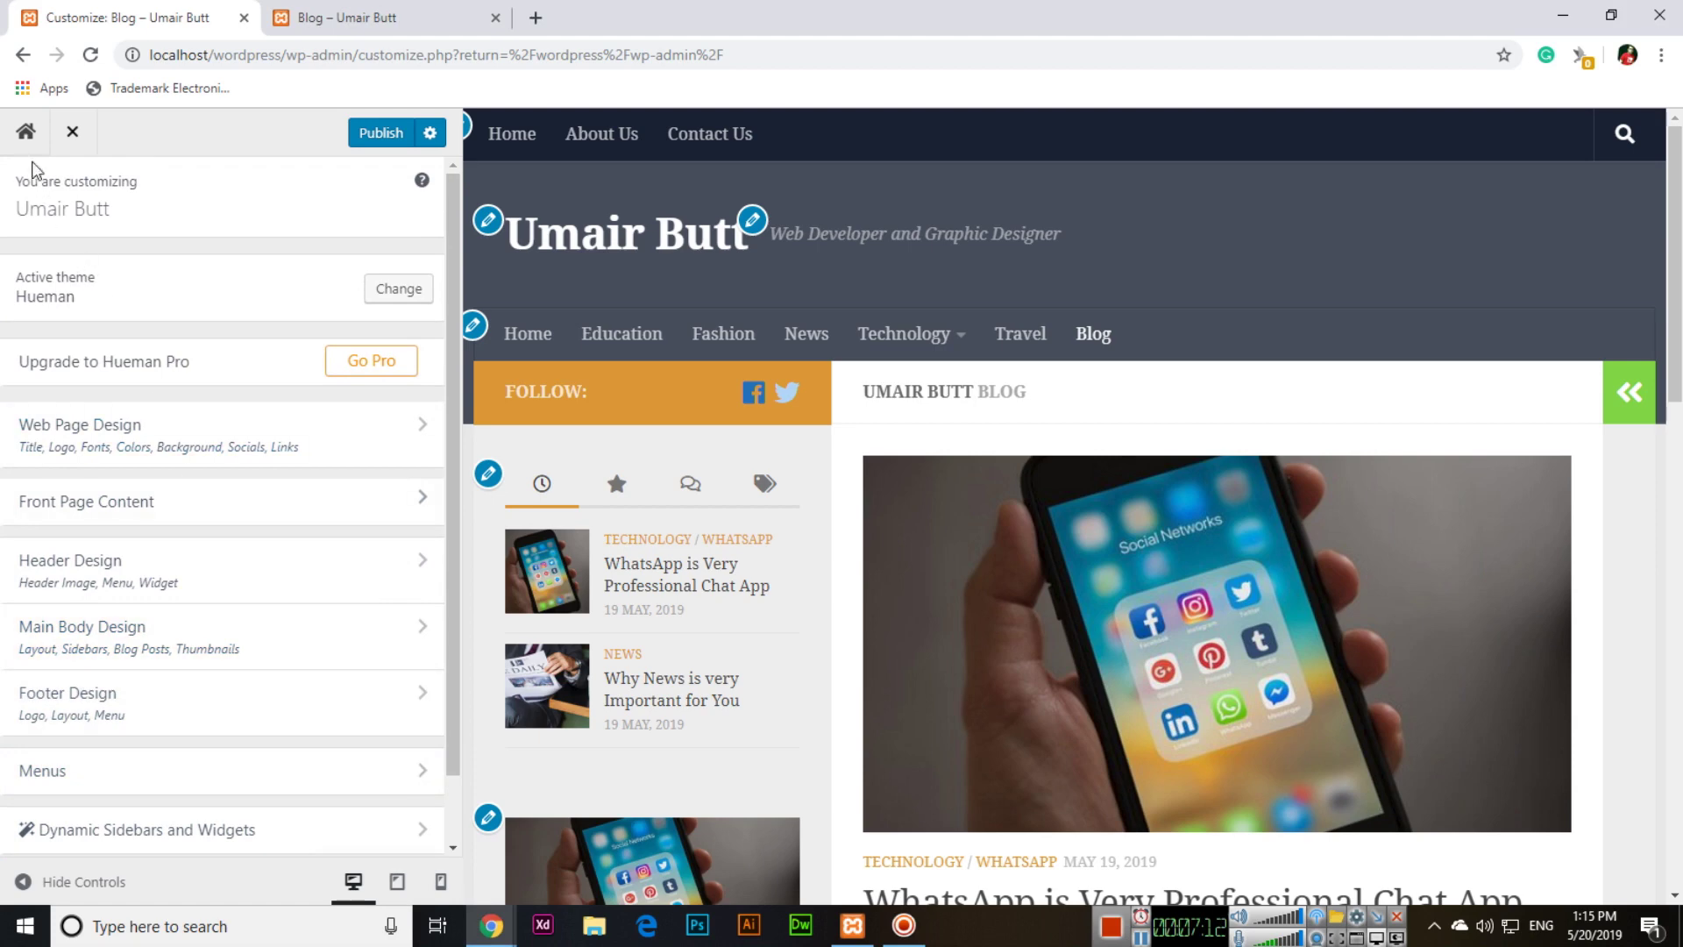
{"action": "left_click", "coordinate": [73, 133]}
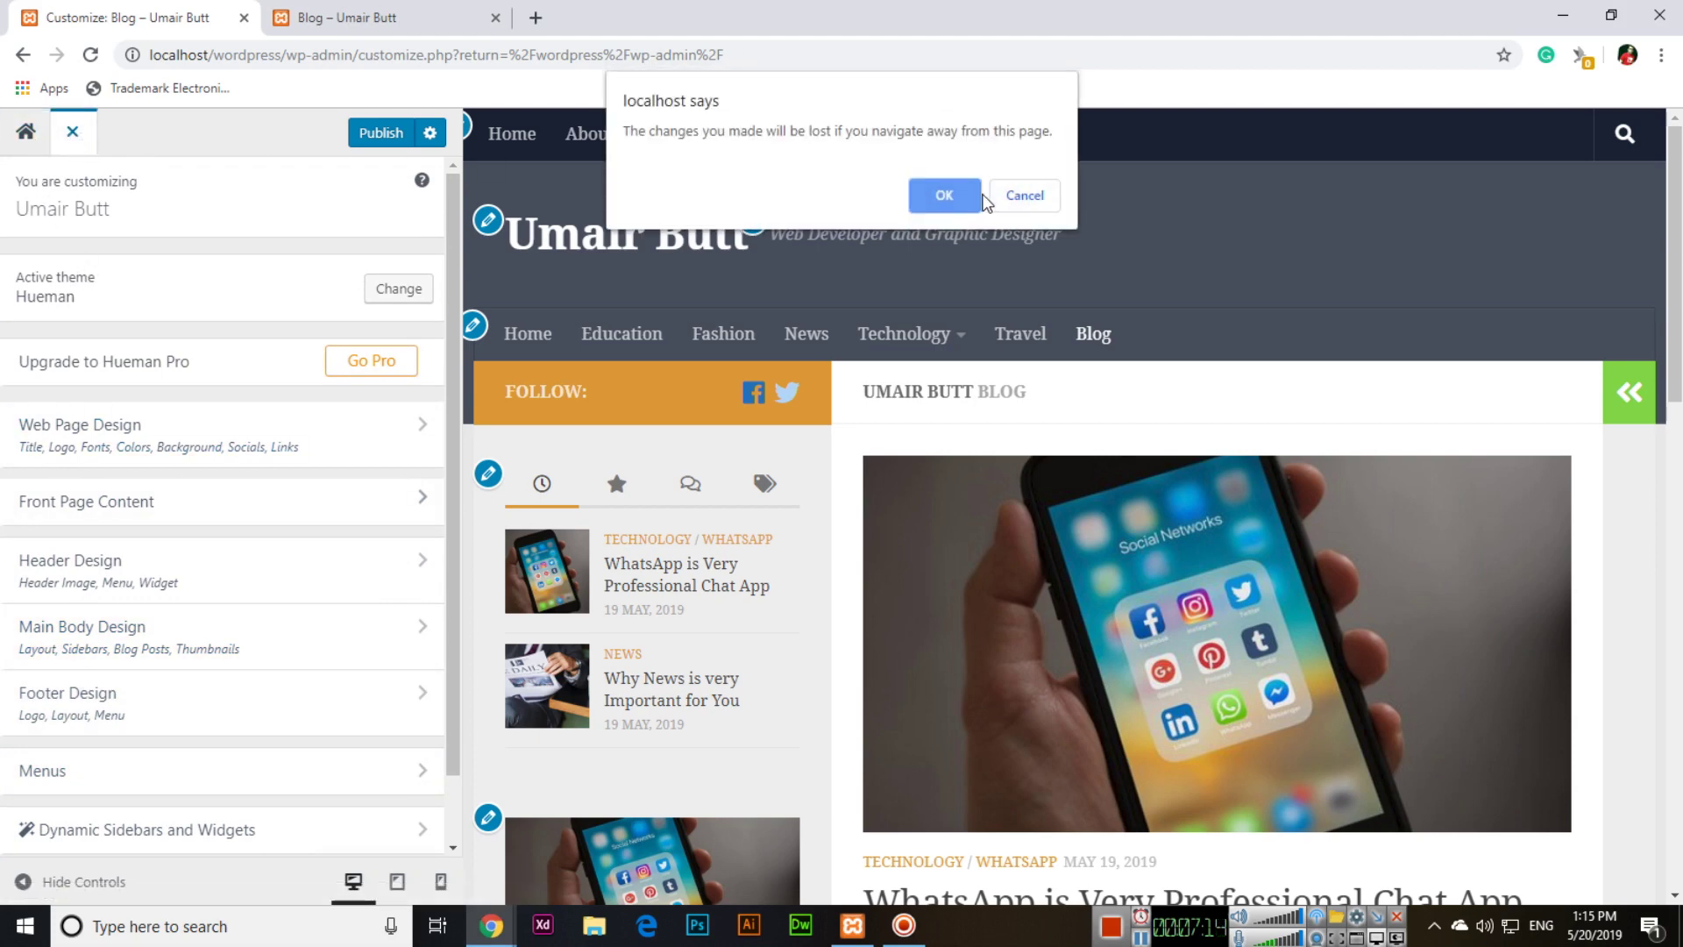
{"action": "left_click", "coordinate": [1017, 201]}
{"action": "left_click", "coordinate": [397, 136]}
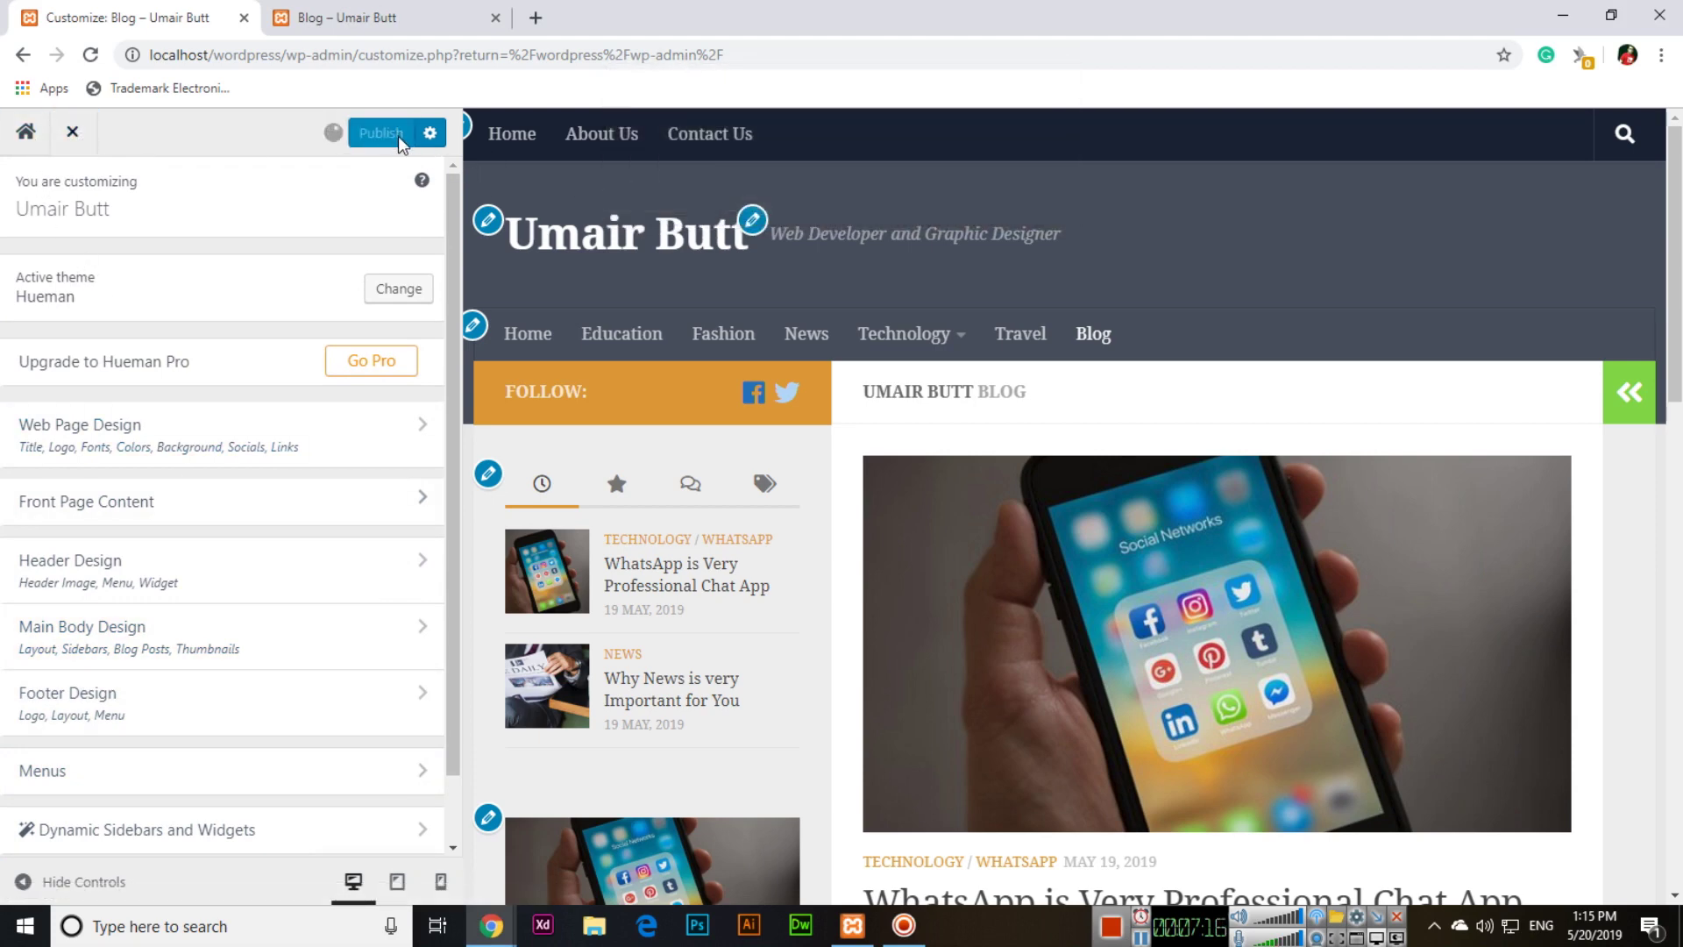